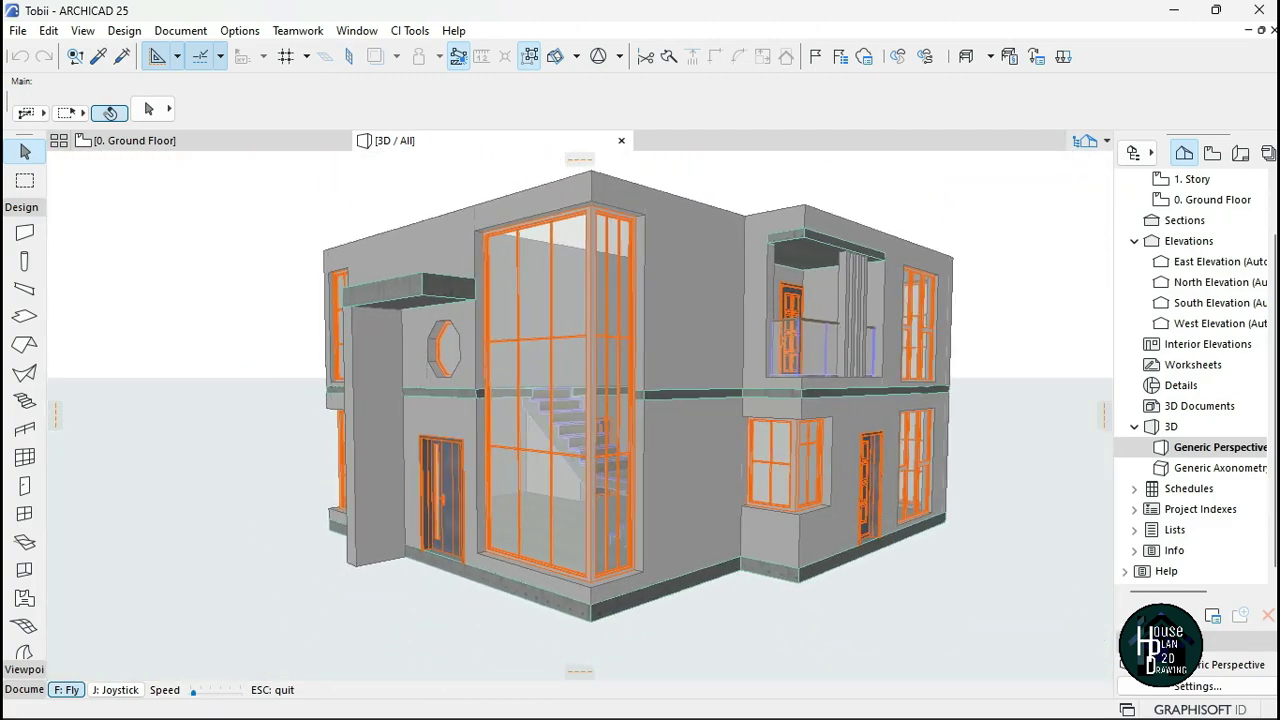
# Switch to the Onome Design project and examine its U-shaped curtain wall window up close in the 3D view.
pyautogui.press('Escape')
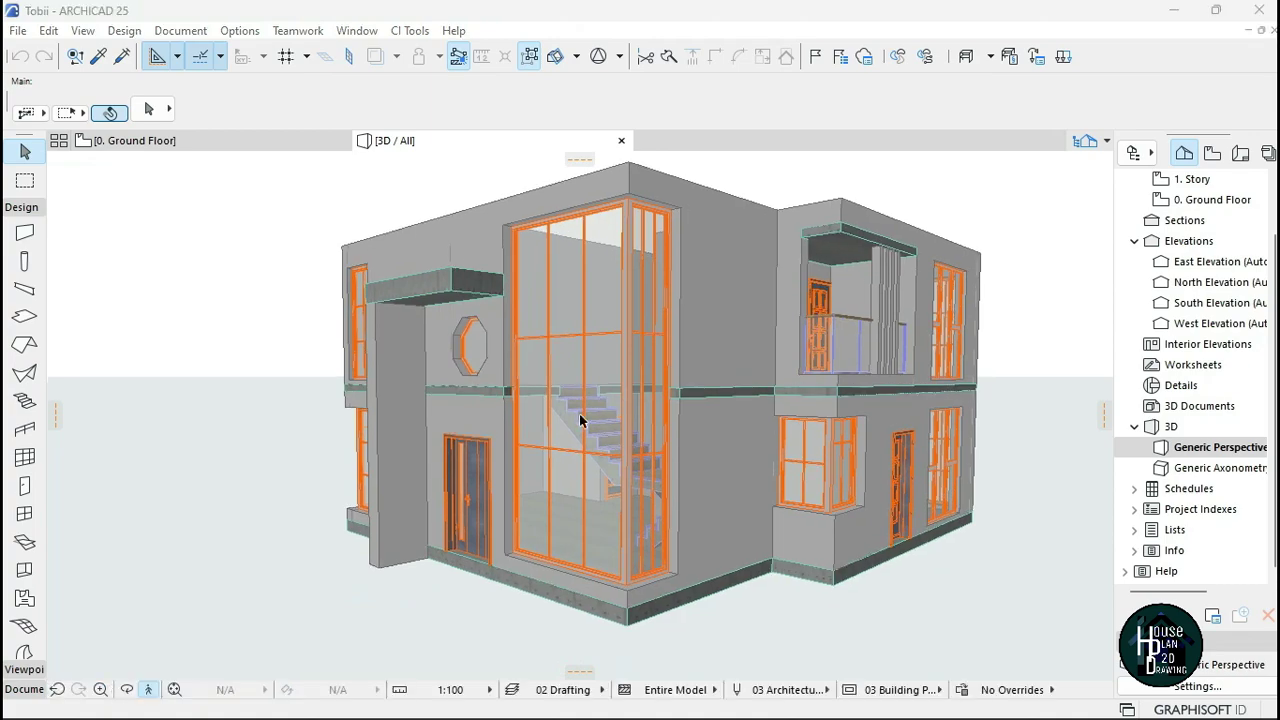
pyautogui.press('super+Tab')
pyautogui.click(1000, 196)
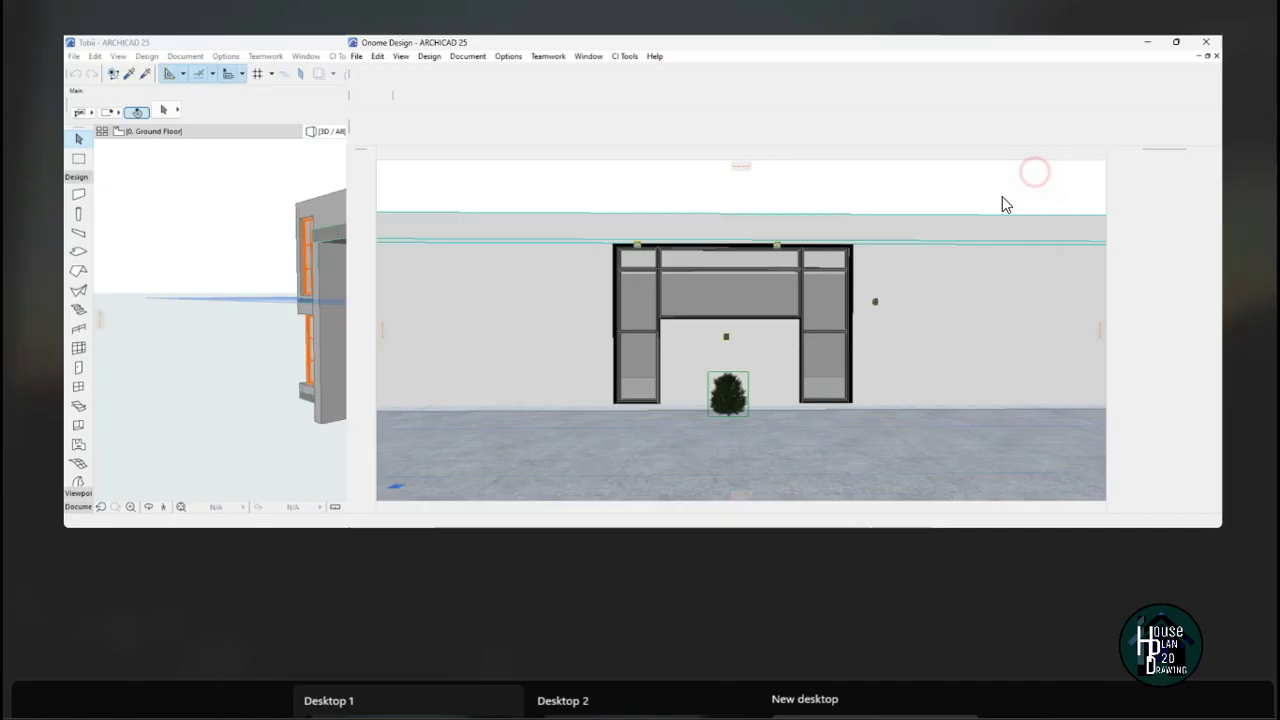
pyautogui.click(148, 690)
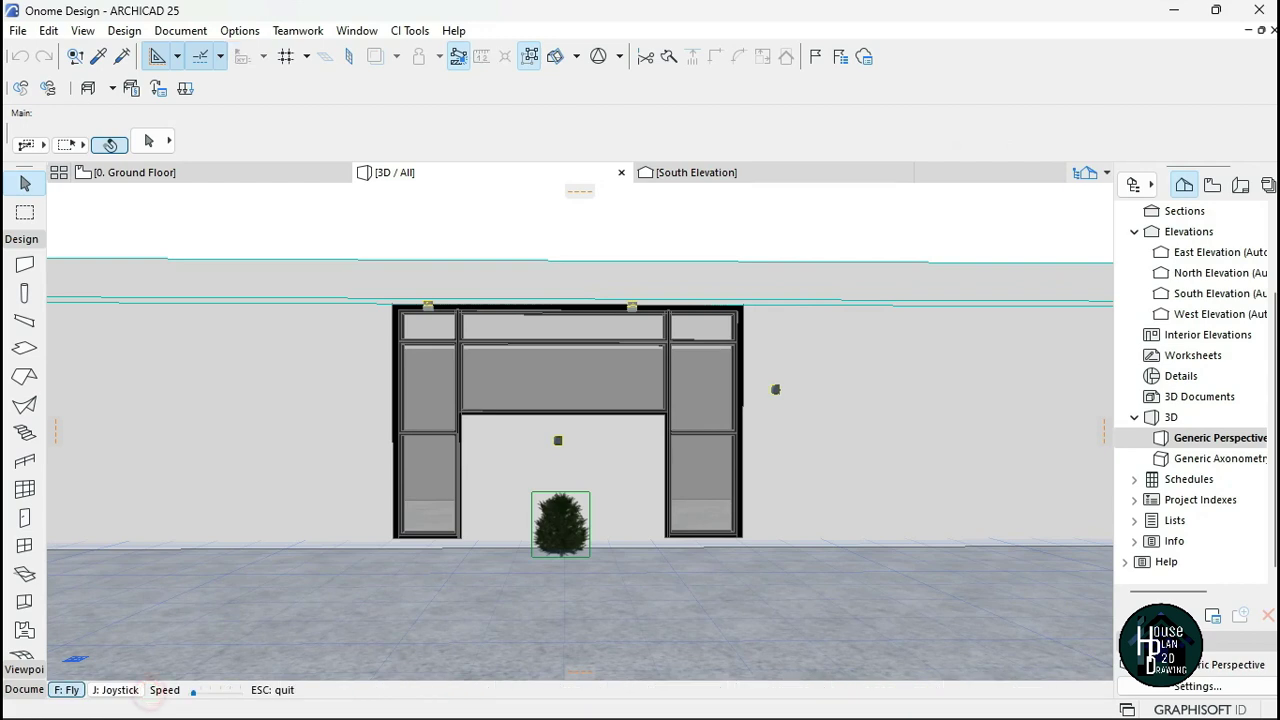
pyautogui.press('Up')
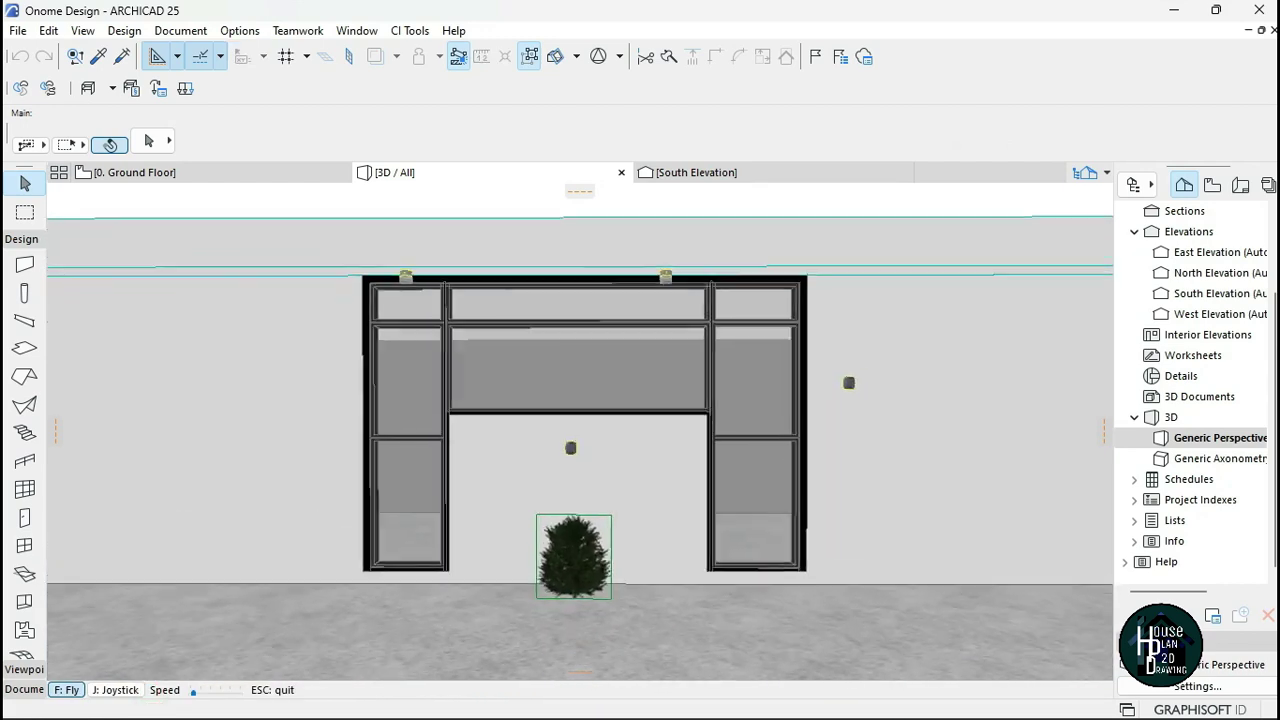
pyautogui.press('Down')
pyautogui.press('Up')
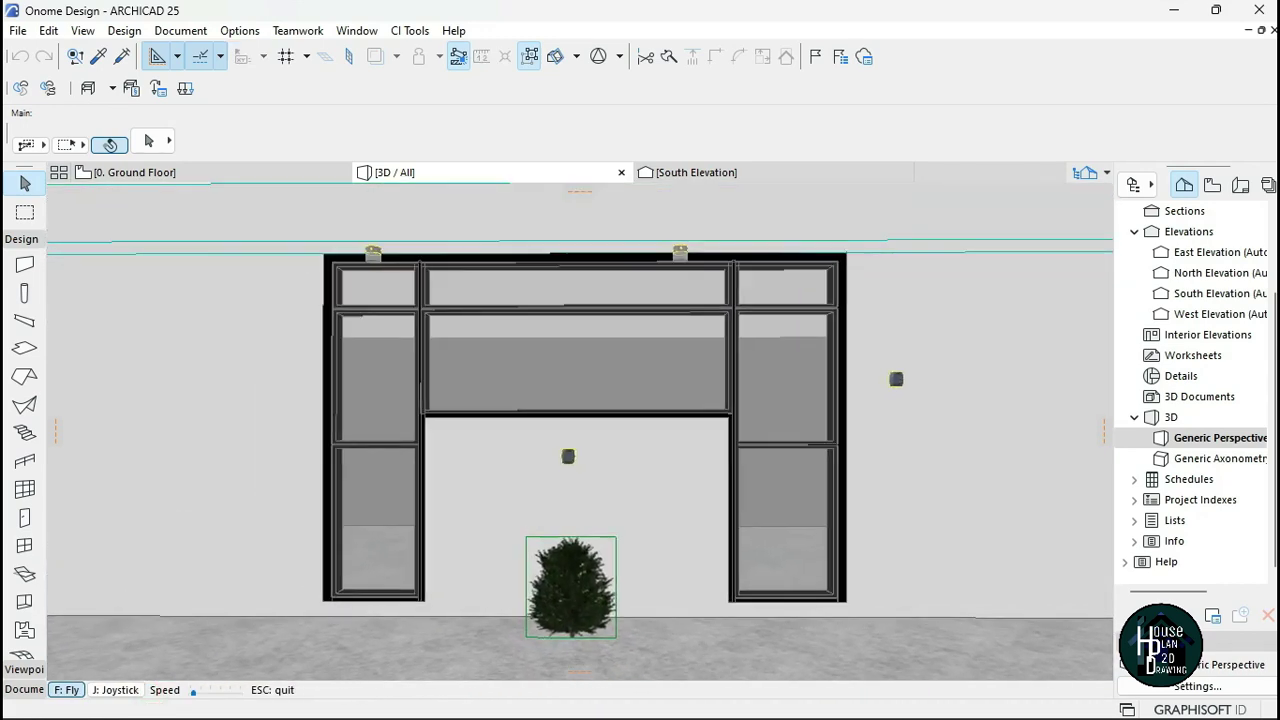
pyautogui.press('Escape')
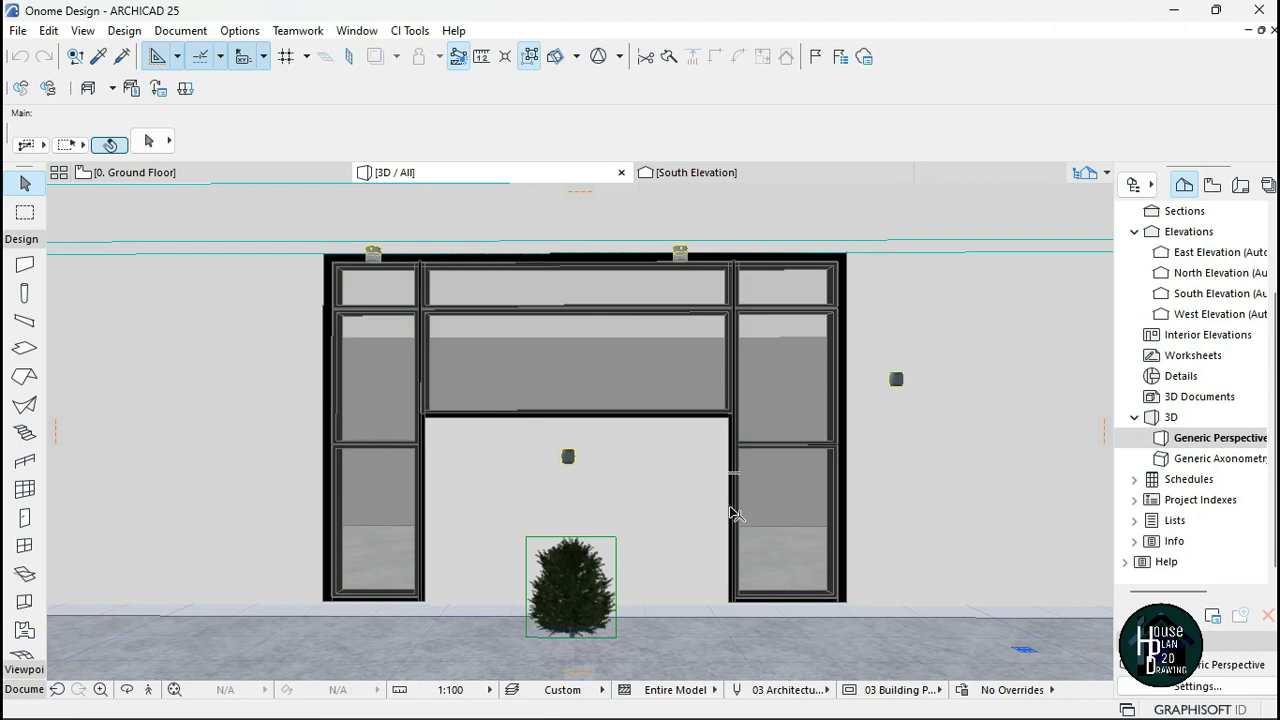
# Compare the reference photo 20230123_132408.jpg with the curtain wall window modelled in the Onome Design project.
pyautogui.press('super+Tab')
pyautogui.click(948, 203)
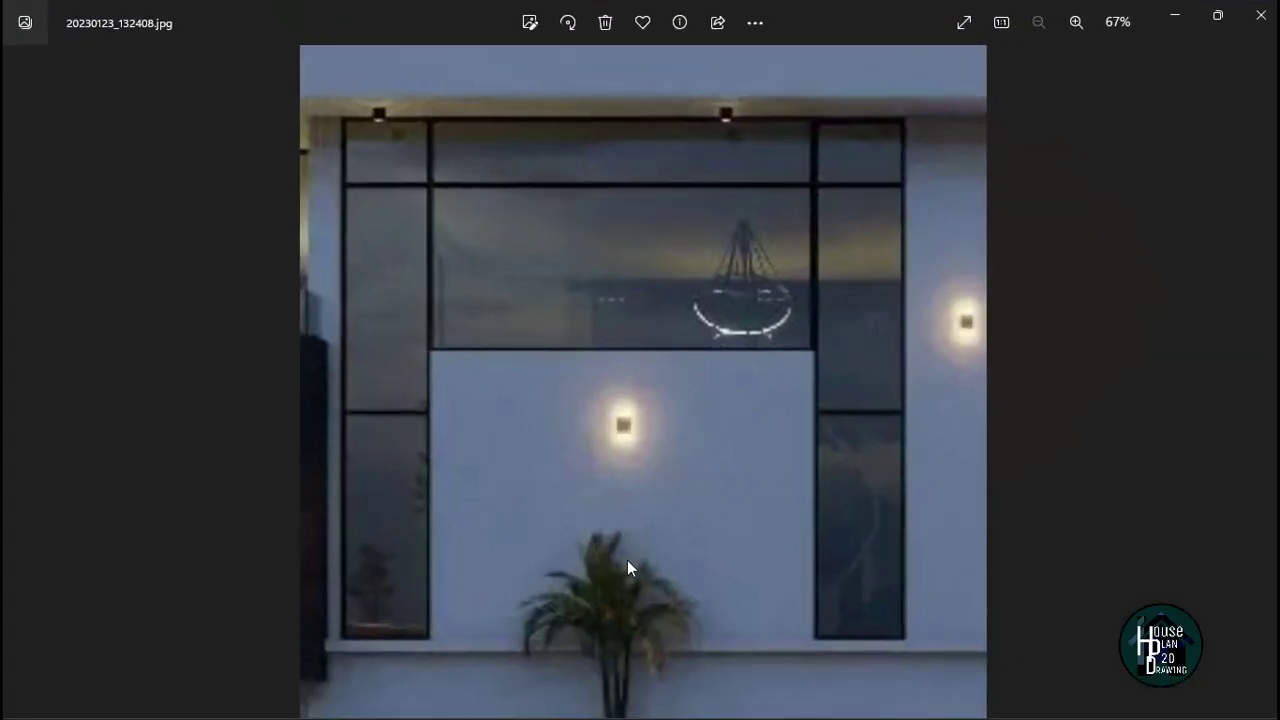
pyautogui.press('super+Tab')
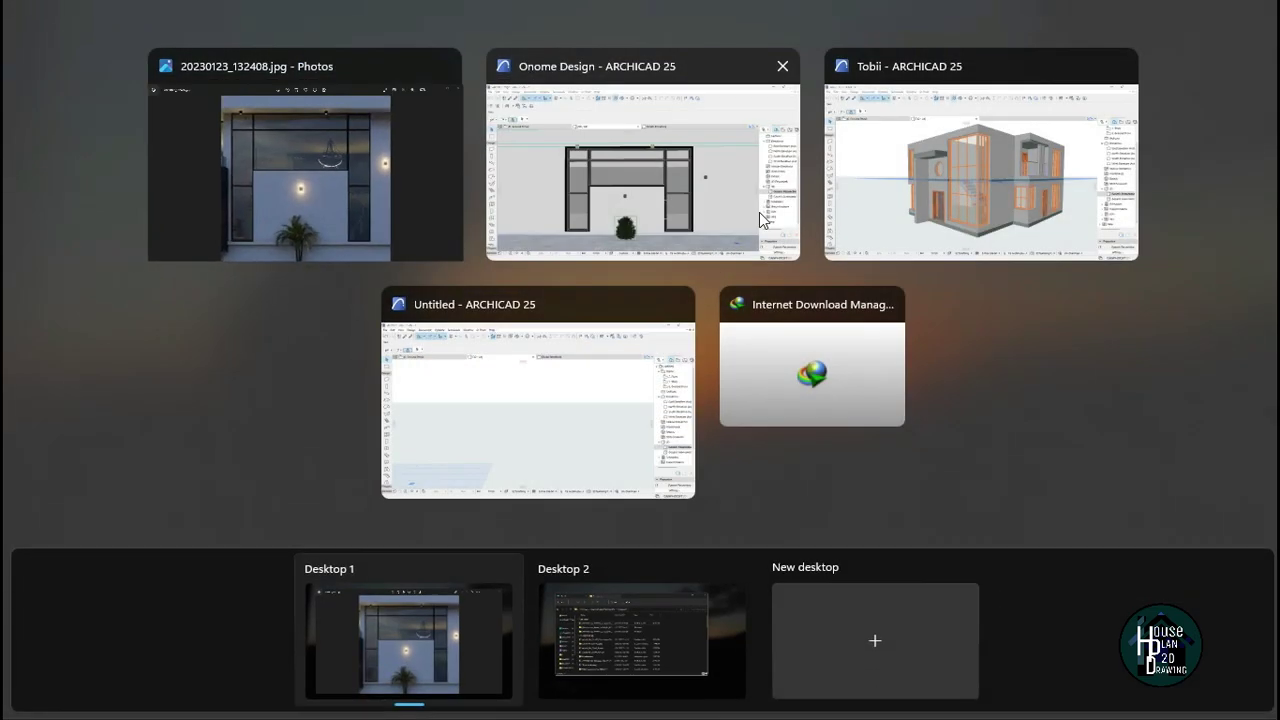
pyautogui.click(697, 201)
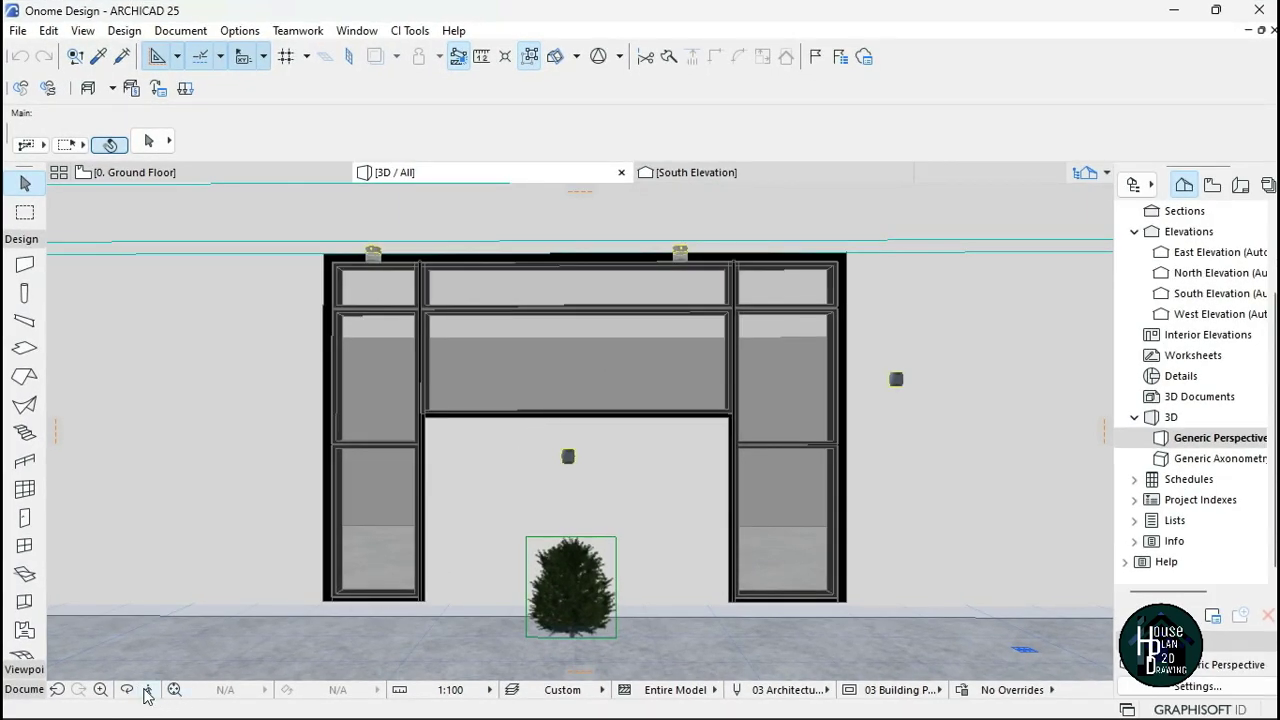
pyautogui.click(148, 690)
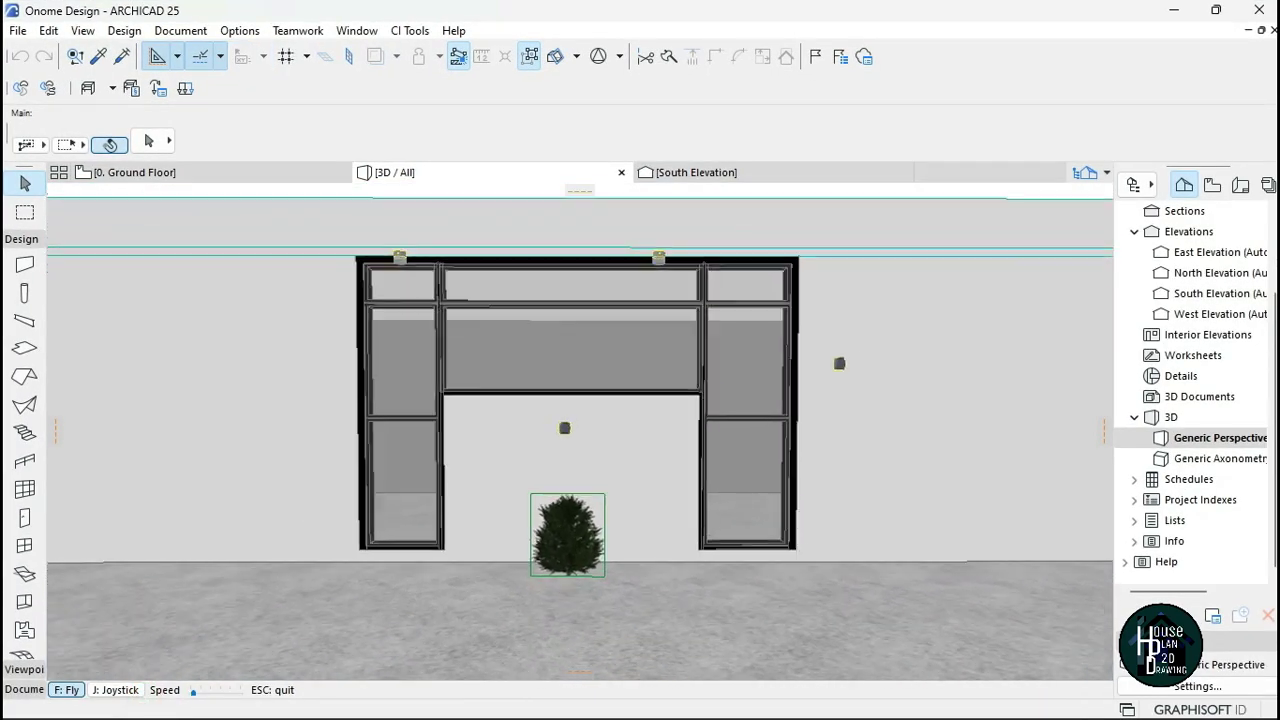
pyautogui.press('Up')
pyautogui.press('Down')
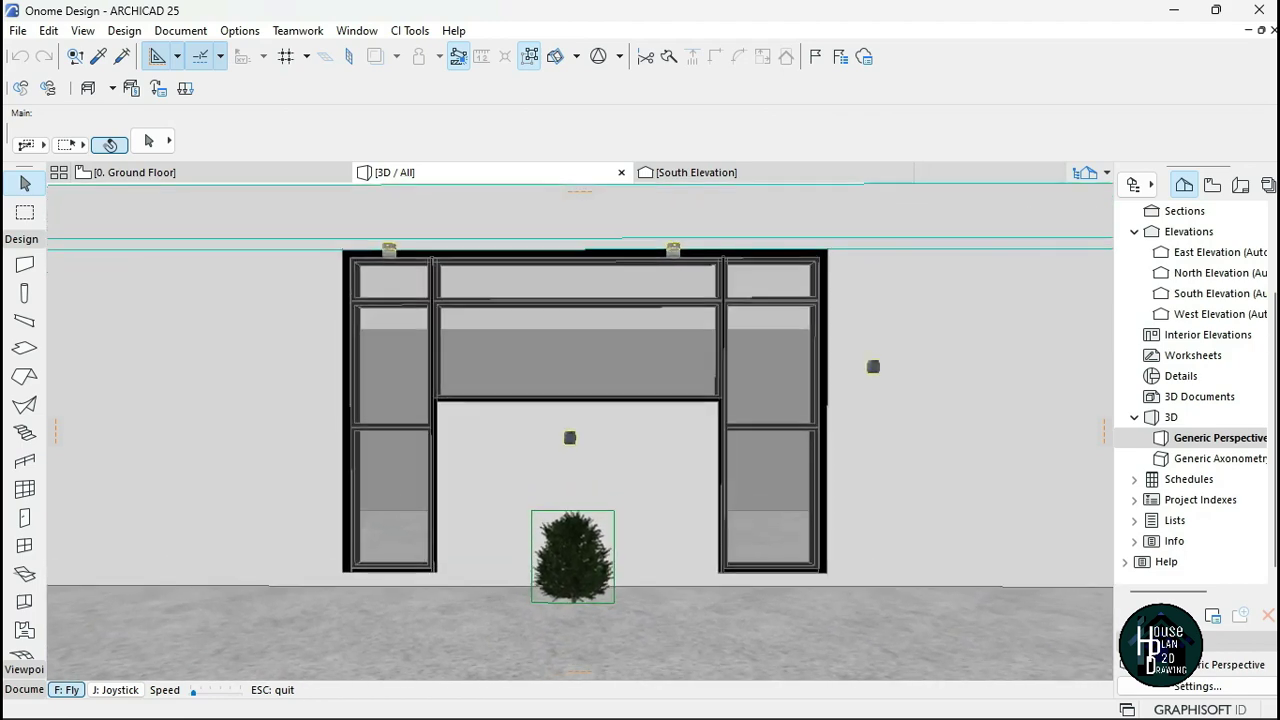
pyautogui.press('Up')
pyautogui.press('Down')
pyautogui.press('Escape')
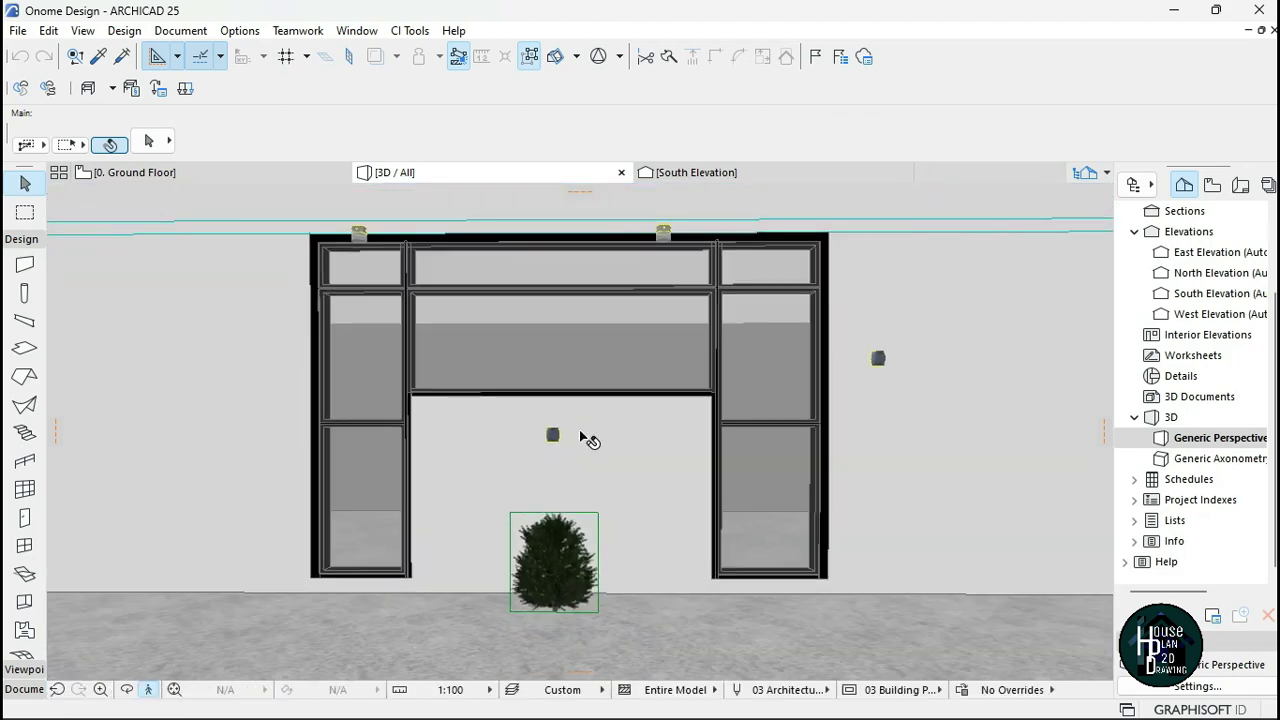
# Switch to the Untitled ARCHICAD project and show its Ground Floor plan with the elevation markers in view.
pyautogui.press('super+Tab')
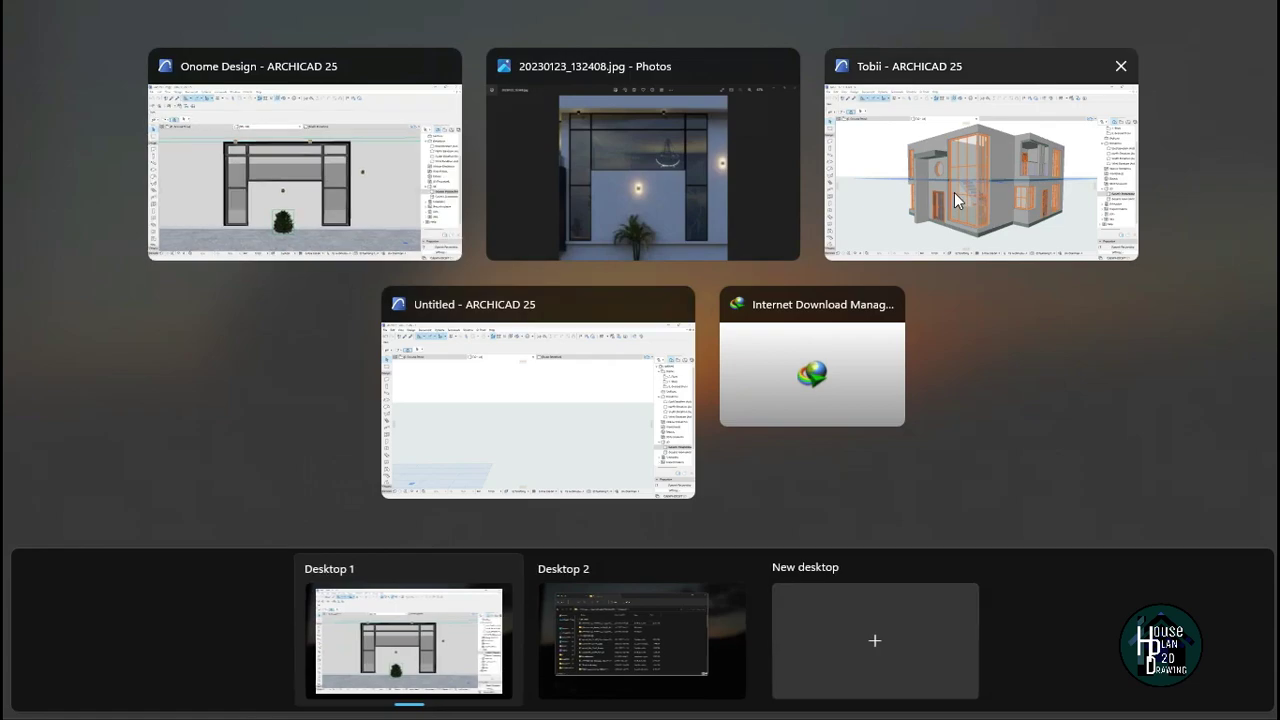
pyautogui.click(451, 423)
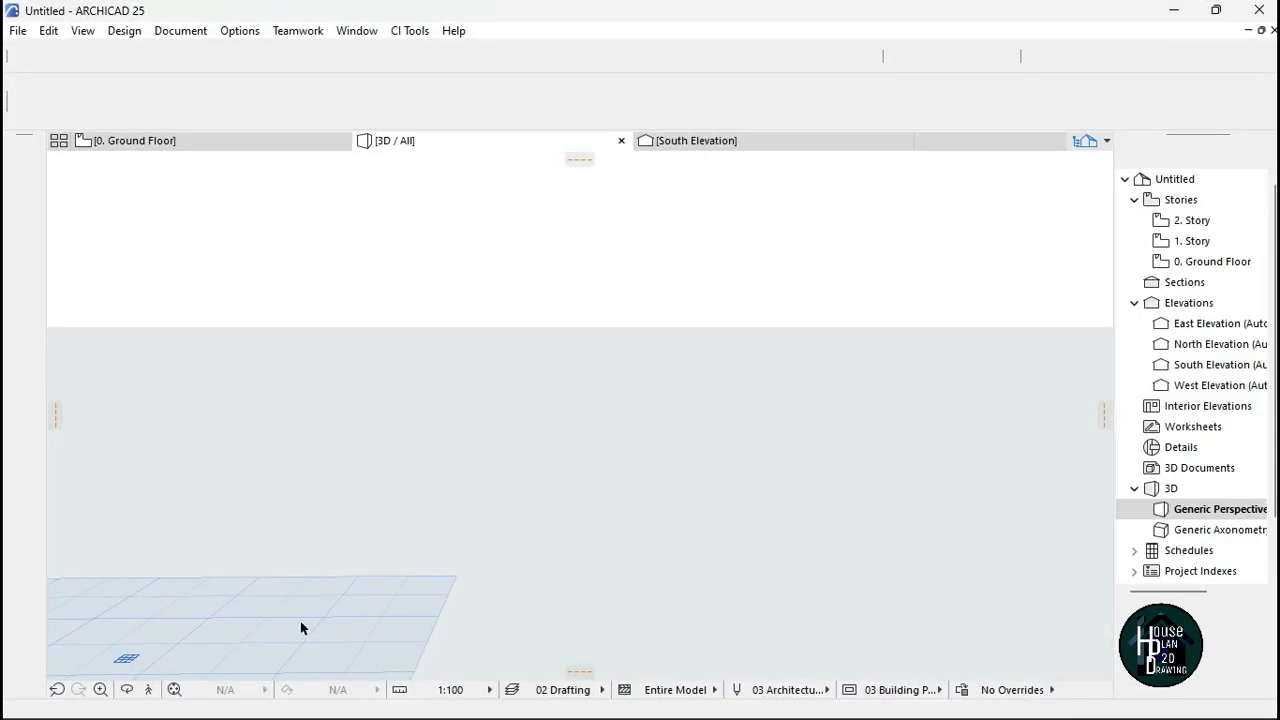
pyautogui.click(172, 690)
pyautogui.click(216, 138)
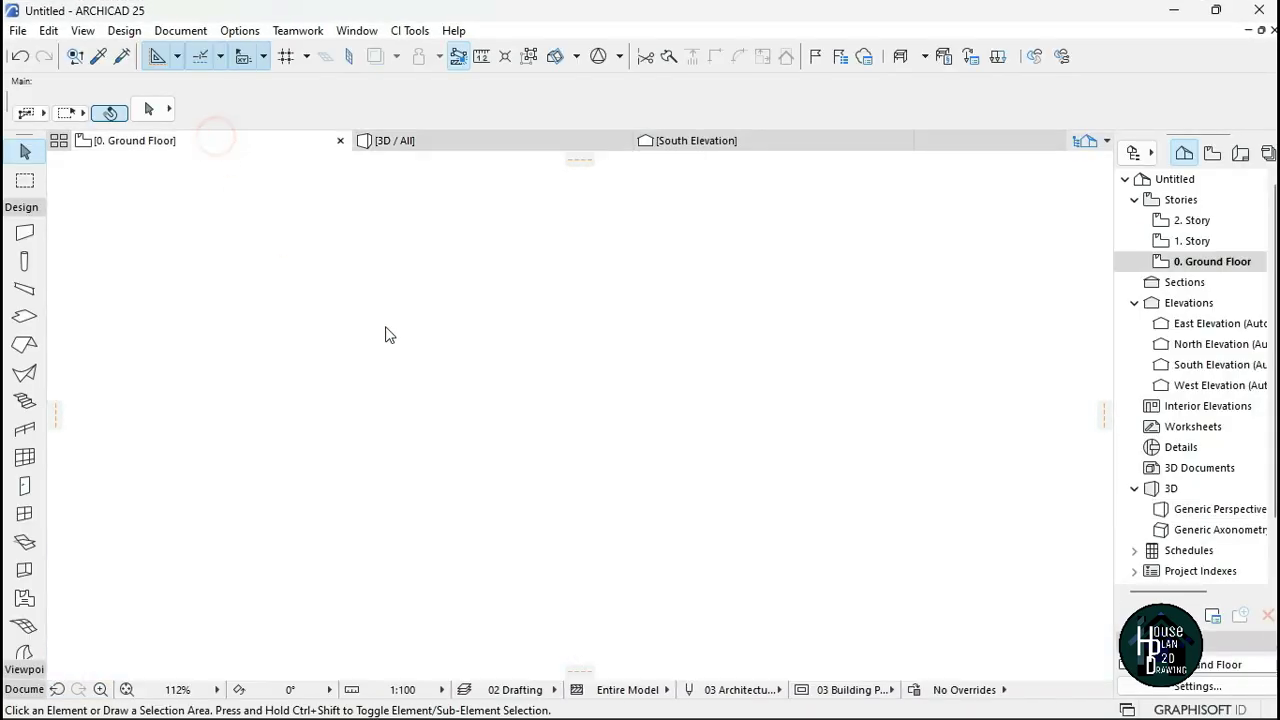
pyautogui.scroll(-3, 540, 400)
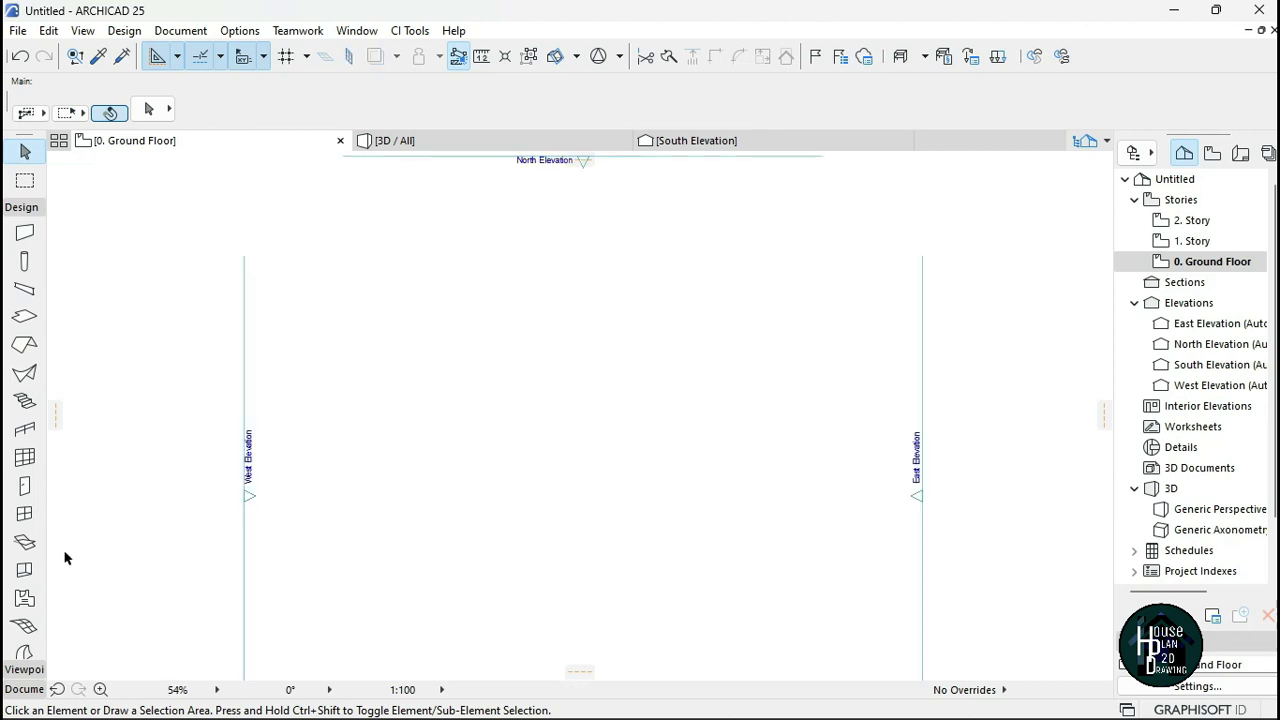
# Draw a straight horizontal curtain wall about 12900 mm long on the Ground Floor plan between the west and east elevation markers.
pyautogui.click(25, 457)
pyautogui.scroll(3, 471, 391)
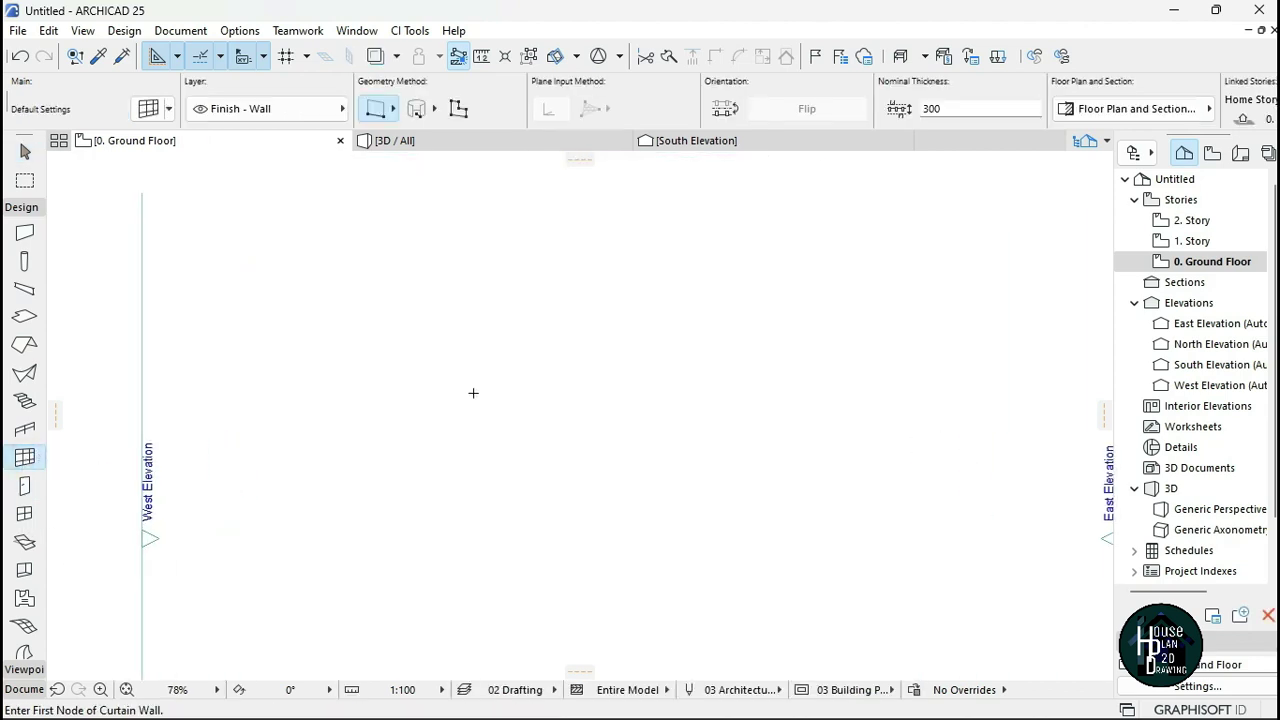
pyautogui.click(436, 357)
pyautogui.scroll(-3, 440, 352)
pyautogui.scroll(5, 645, 352)
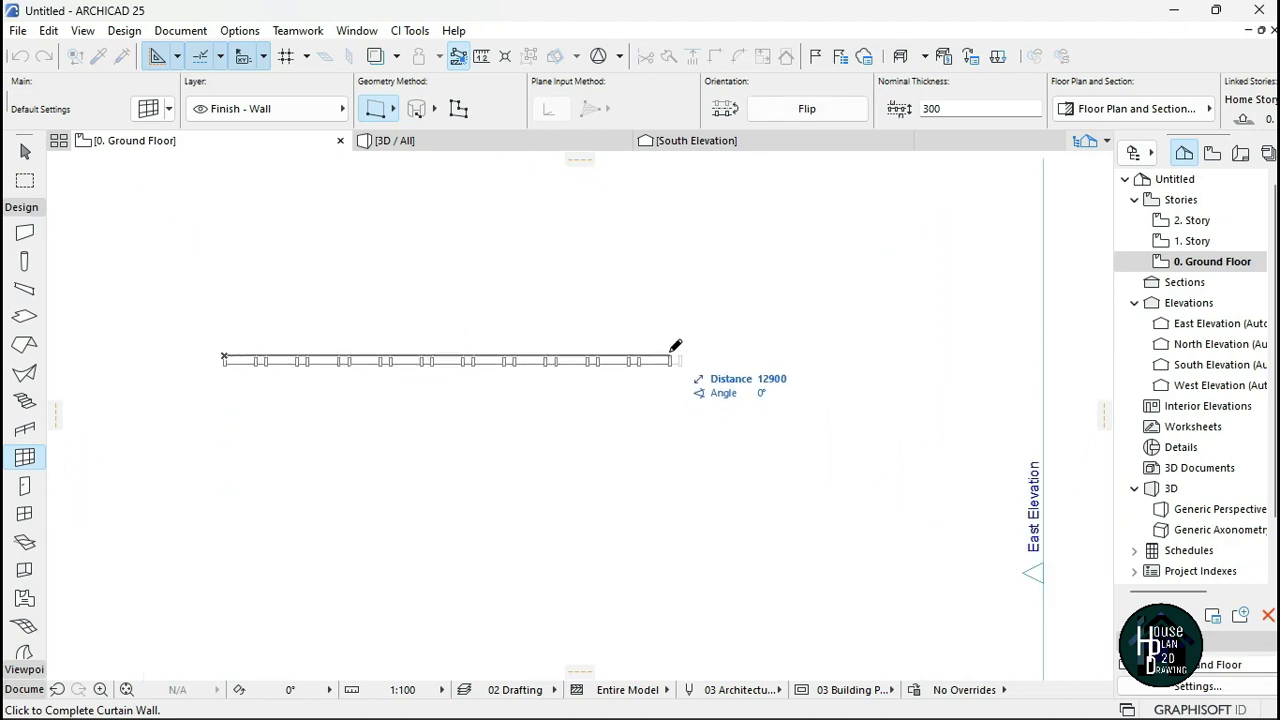
pyautogui.keyDown('shift'); pyautogui.click(673, 357); pyautogui.keyUp('shift')
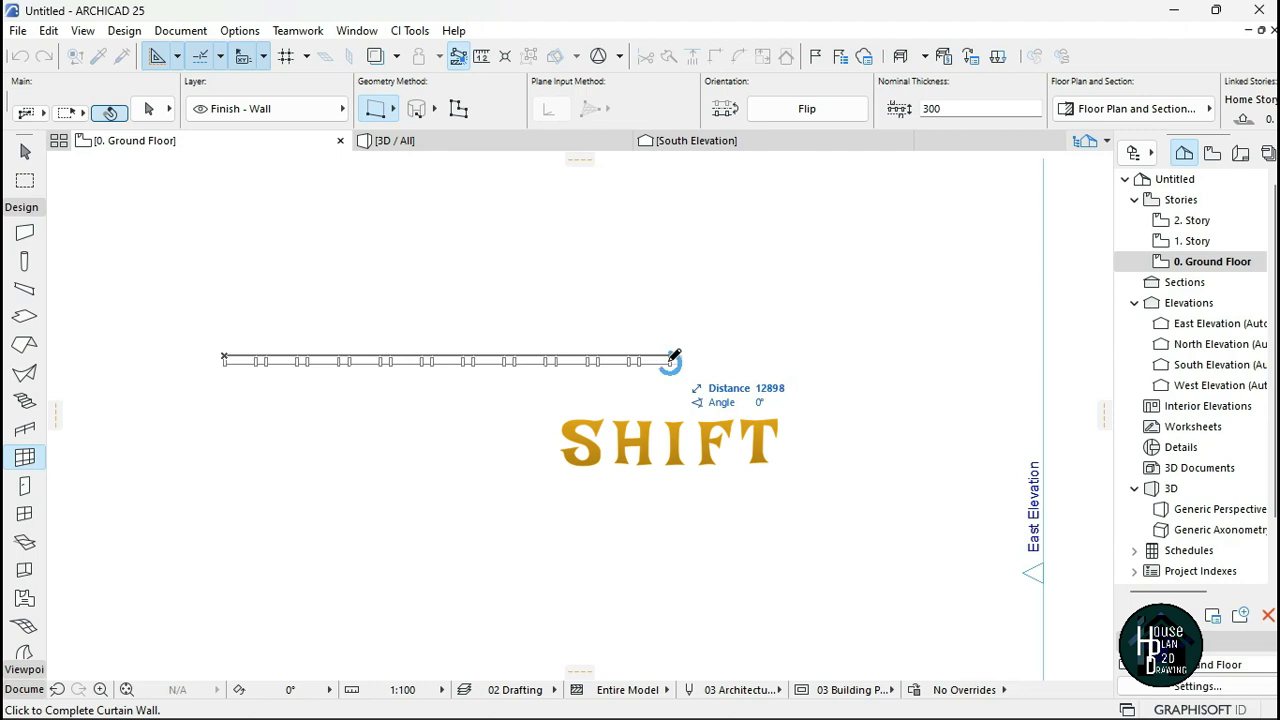
pyautogui.click(675, 356)
pyautogui.scroll(2, 625, 392)
pyautogui.scroll(-2, 611, 366)
pyautogui.scroll(3, 589, 394)
pyautogui.press('Escape')
# Examine the new curtain wall in 3D and compare it with the window in the reference photo 20230123_132408.jpg.
pyautogui.click(451, 142)
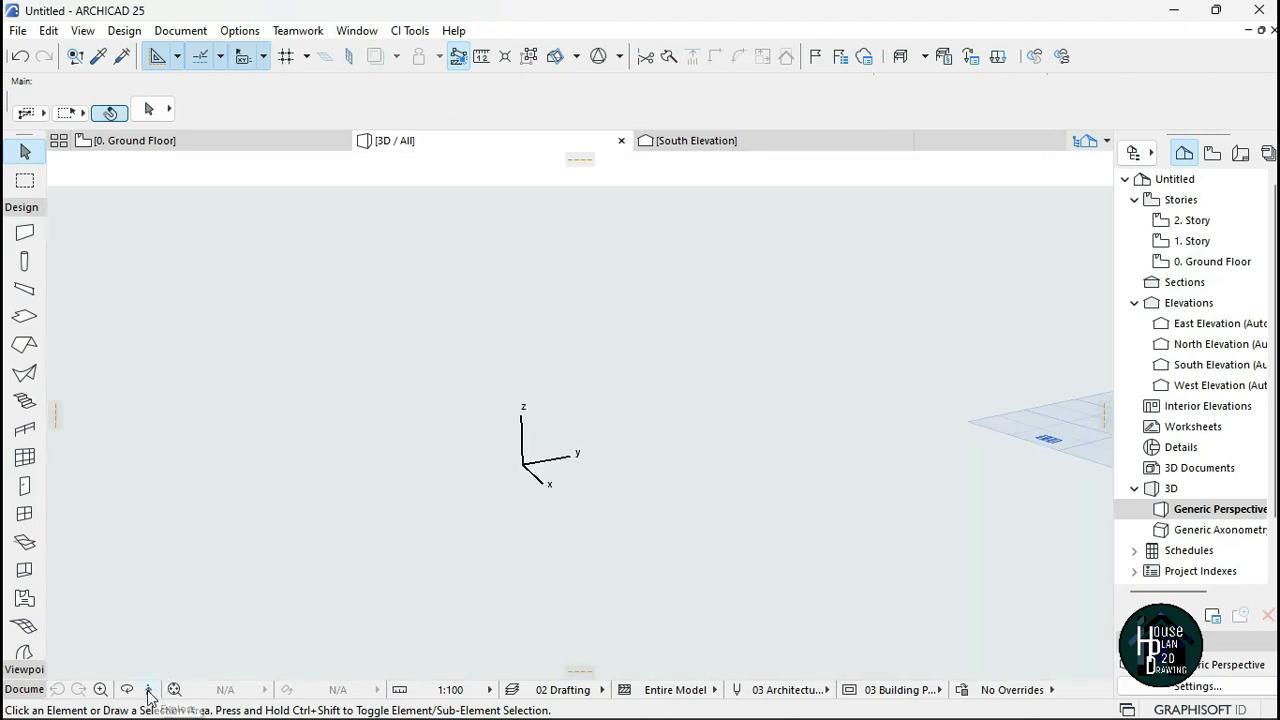
pyautogui.click(148, 689)
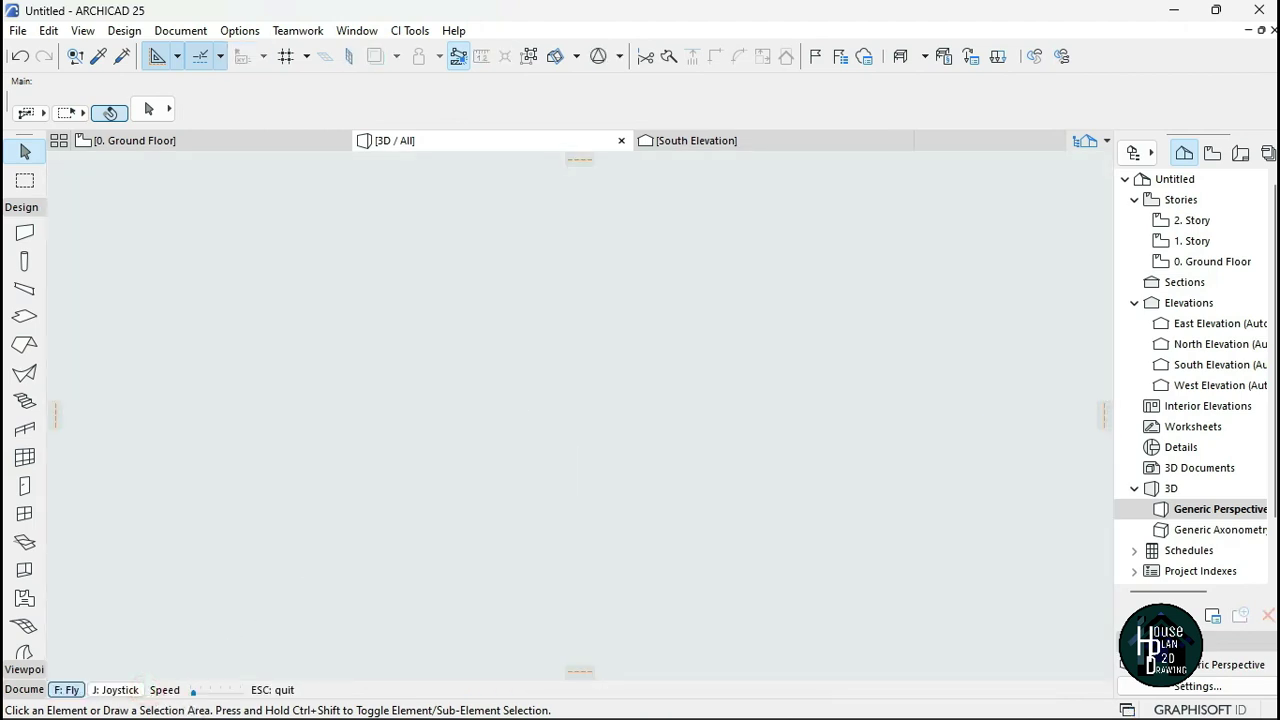
pyautogui.press('Up')
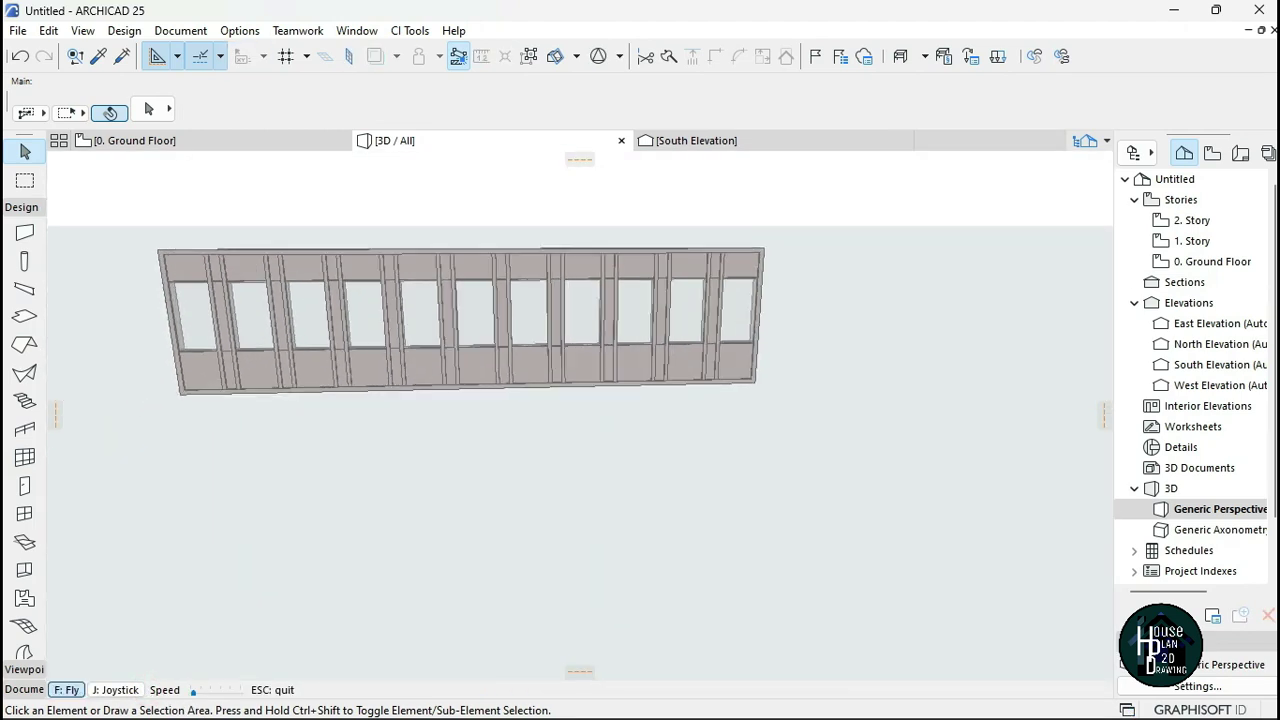
pyautogui.press('Escape')
pyautogui.press('super+Tab')
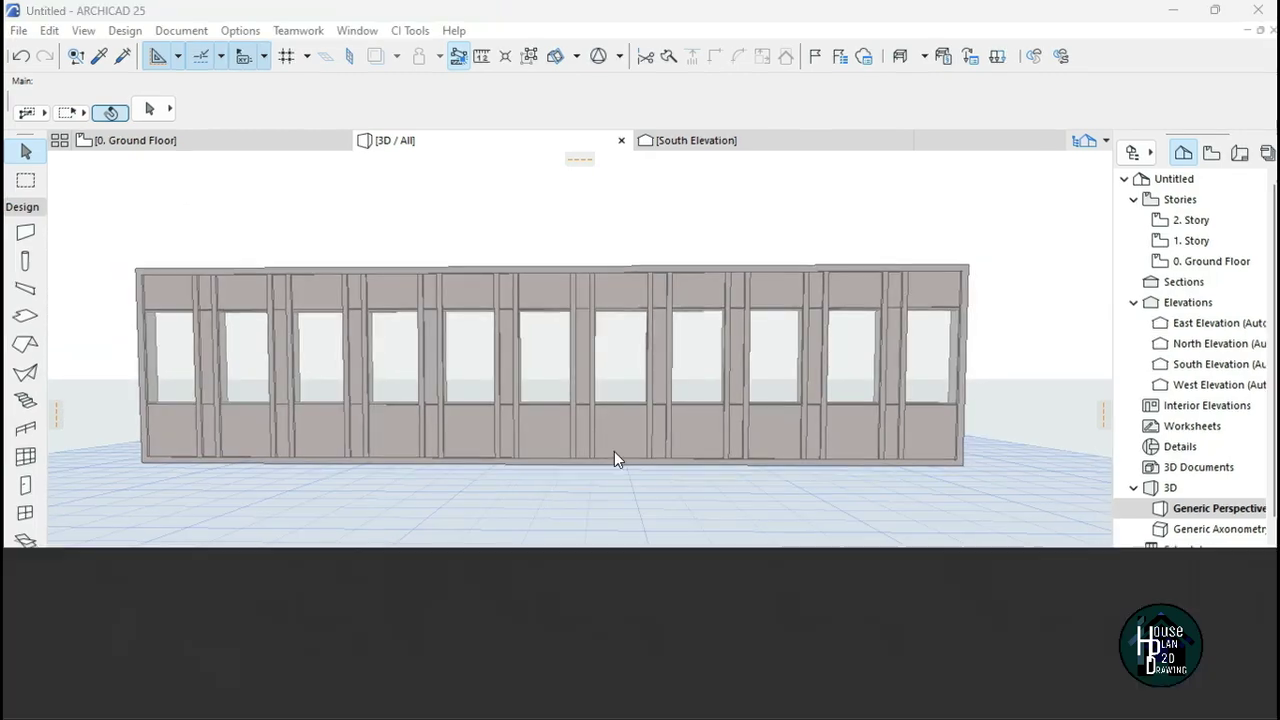
pyautogui.click(624, 408)
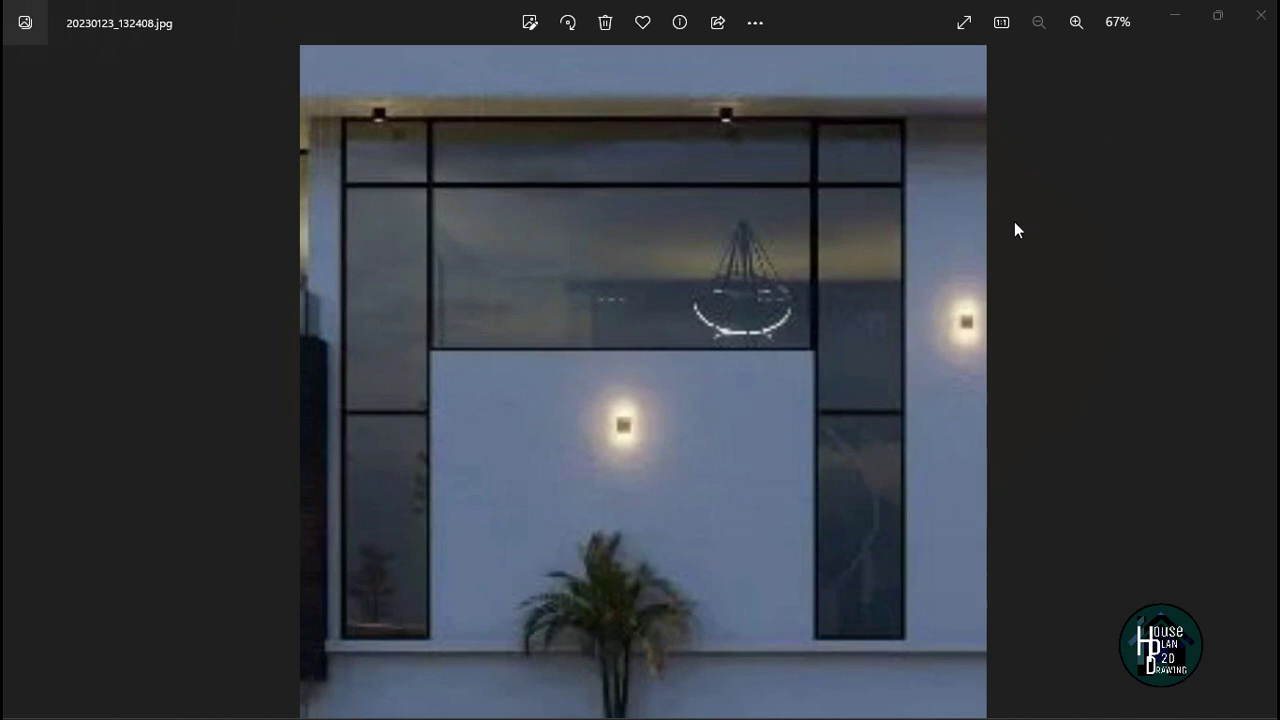
pyautogui.press('super+Tab')
pyautogui.click(648, 190)
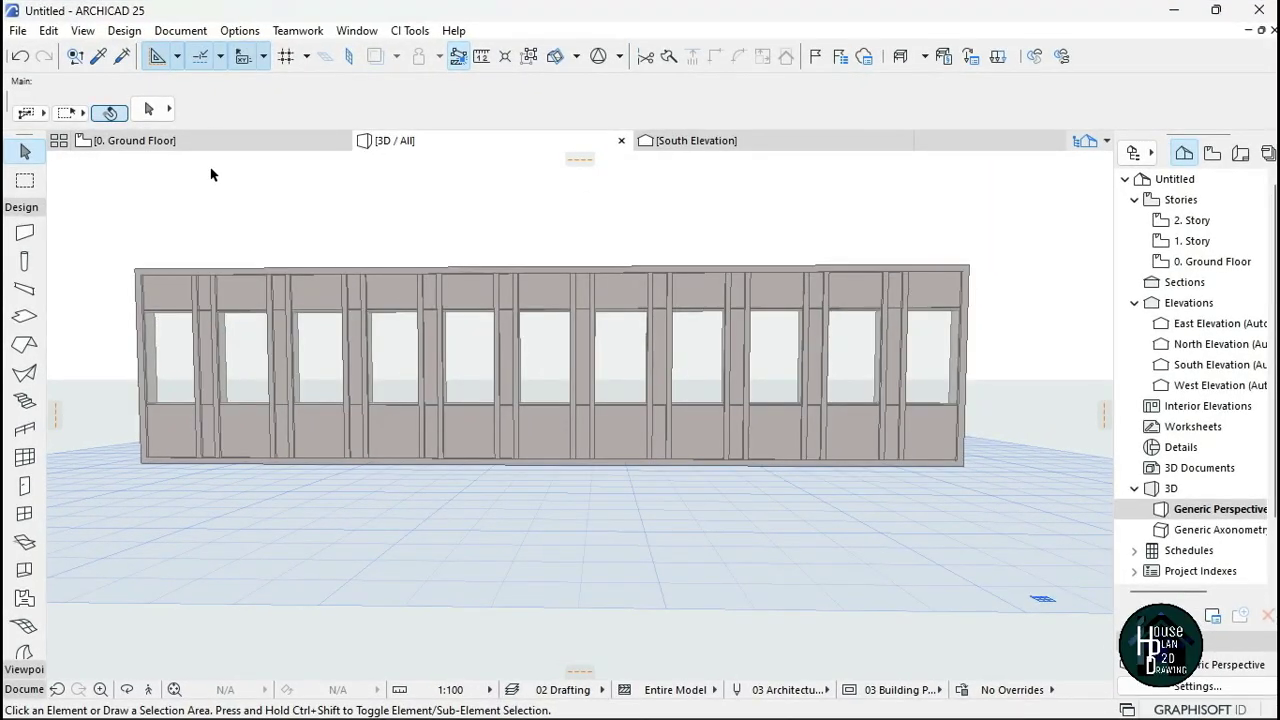
# Shorten the curtain wall on the Ground Floor plan to about a third of its length by moving its west end node eastward.
pyautogui.click(195, 139)
pyautogui.scroll(4, 318, 354)
pyautogui.click(316, 366)
pyautogui.scroll(-3, 227, 402)
pyautogui.click(154, 384)
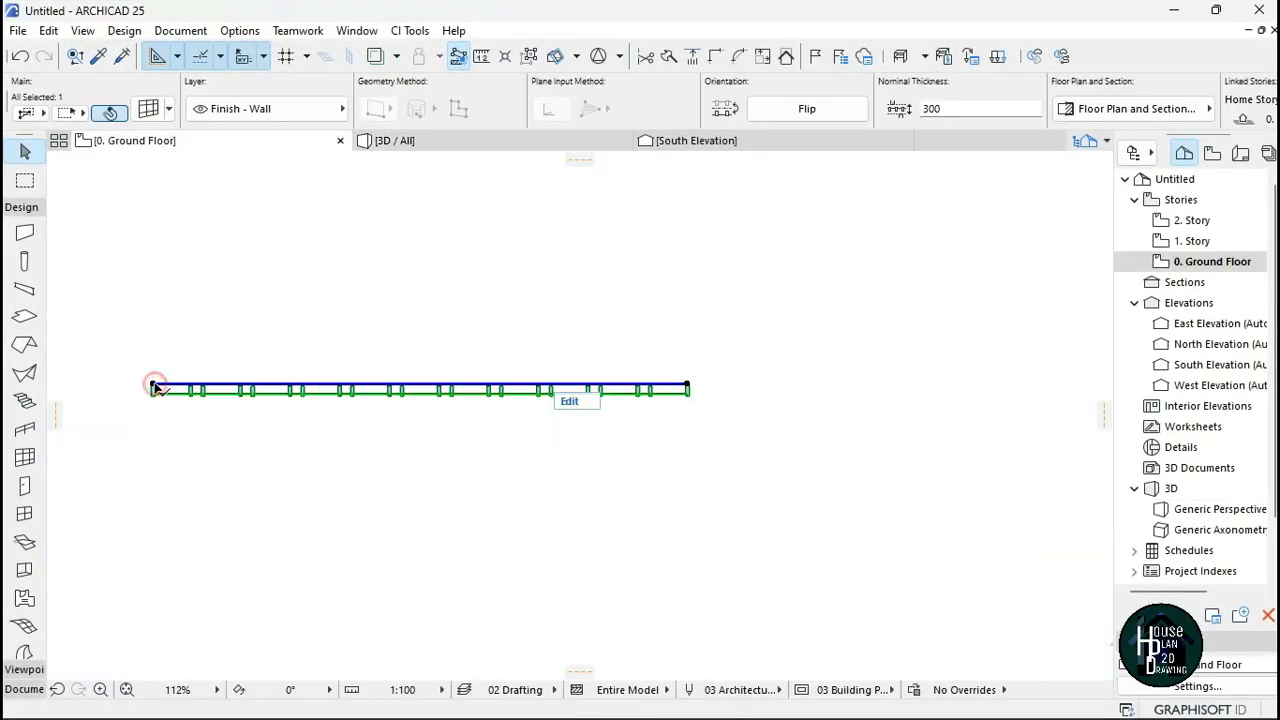
pyautogui.click(155, 387)
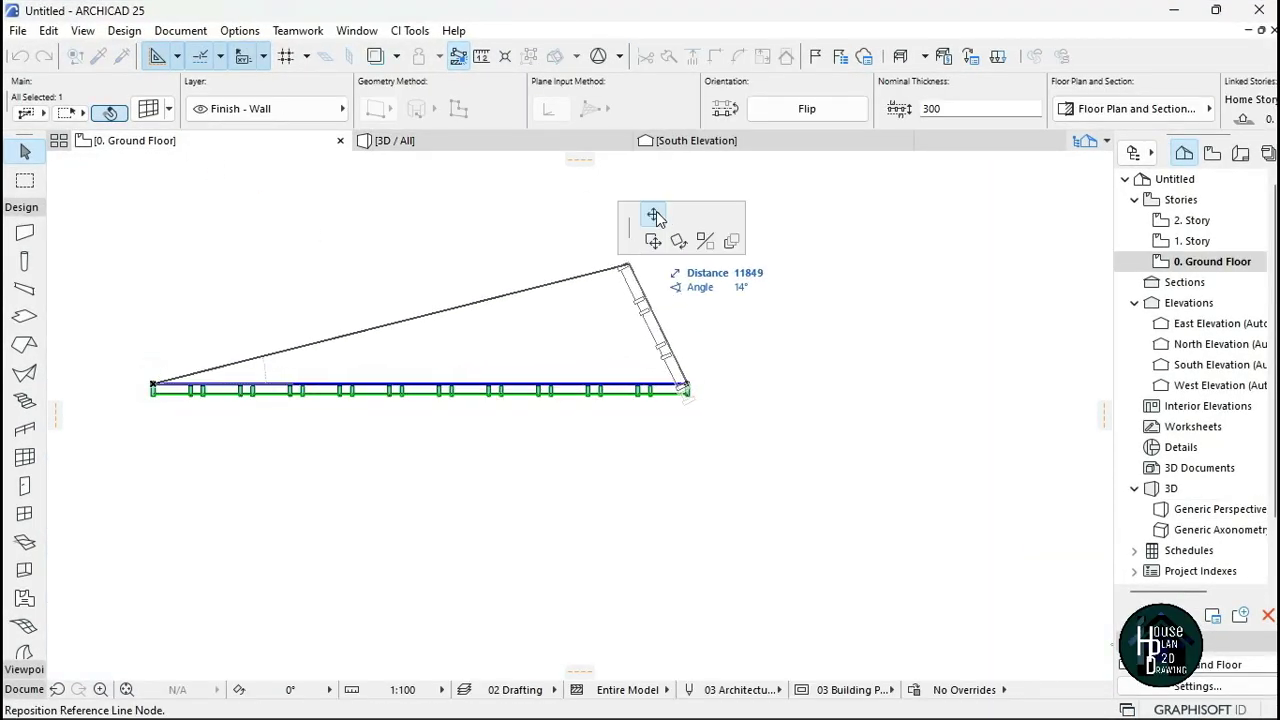
pyautogui.scroll(3, 390, 420)
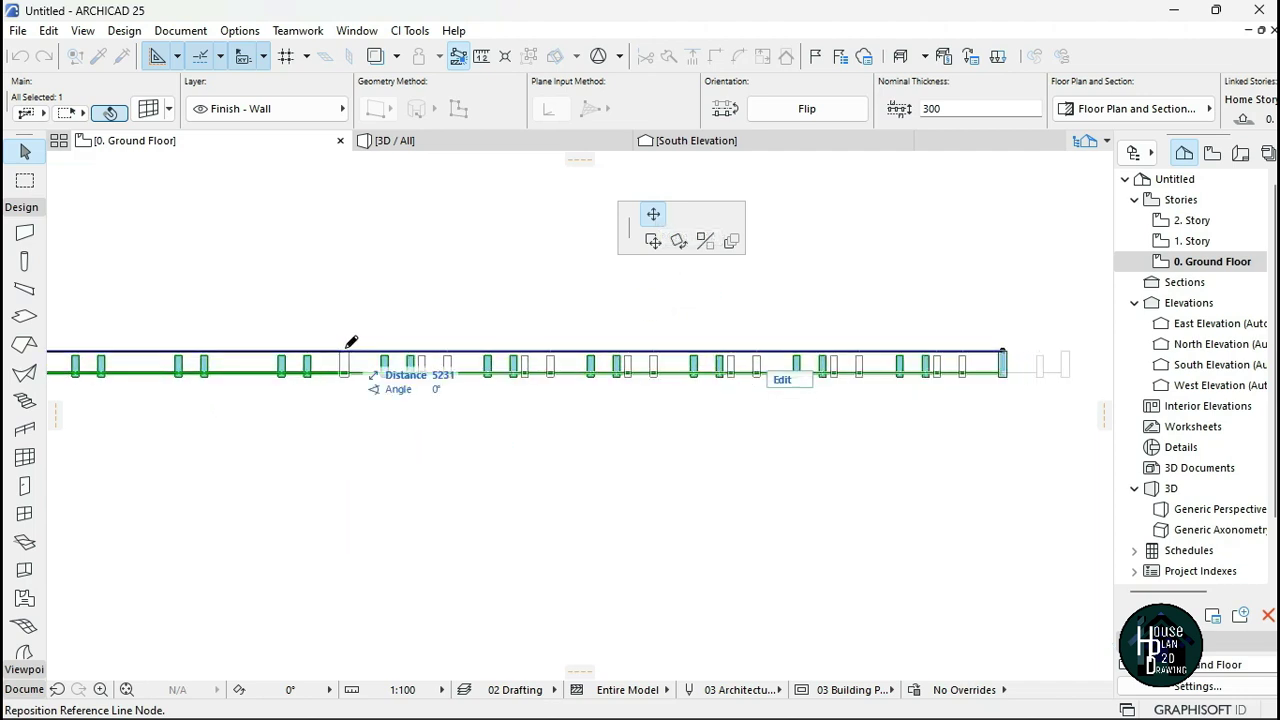
pyautogui.click(684, 342)
pyautogui.scroll(3, 631, 400)
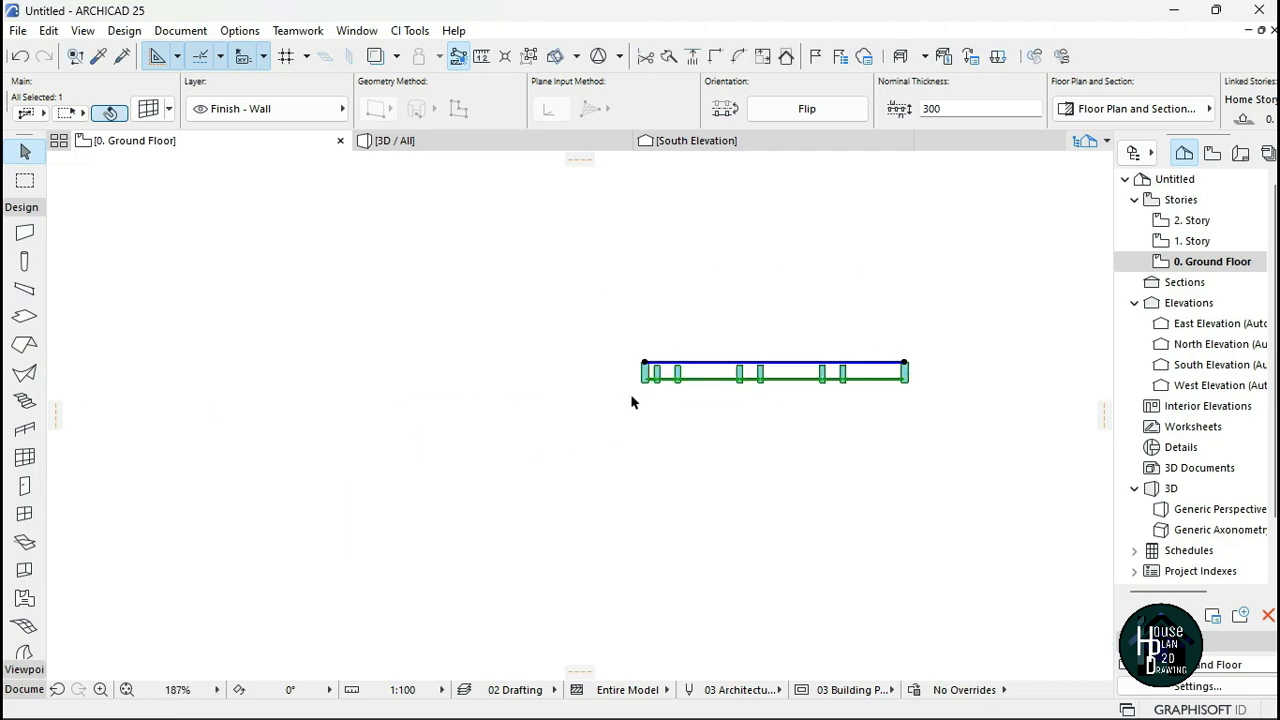
pyautogui.click(686, 400)
# Examine the frames and panels of the shortened curtain wall from the front in the 3D view.
pyautogui.click(450, 145)
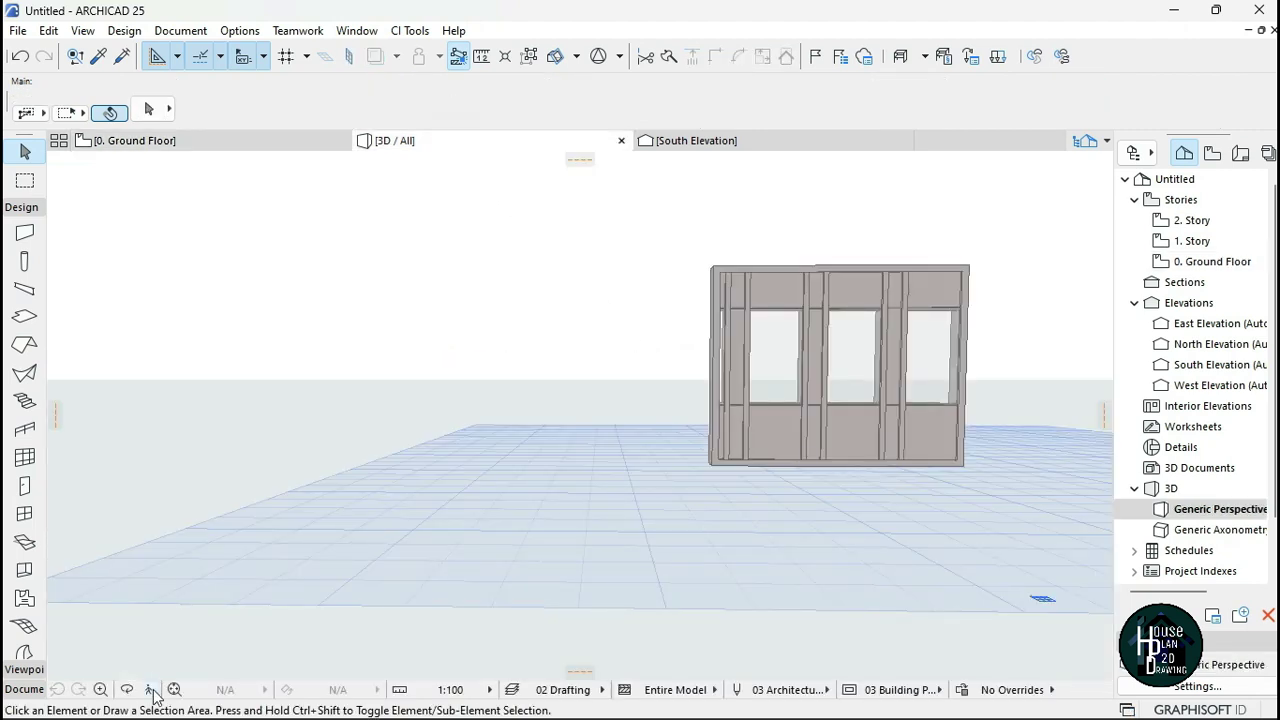
pyautogui.click(148, 689)
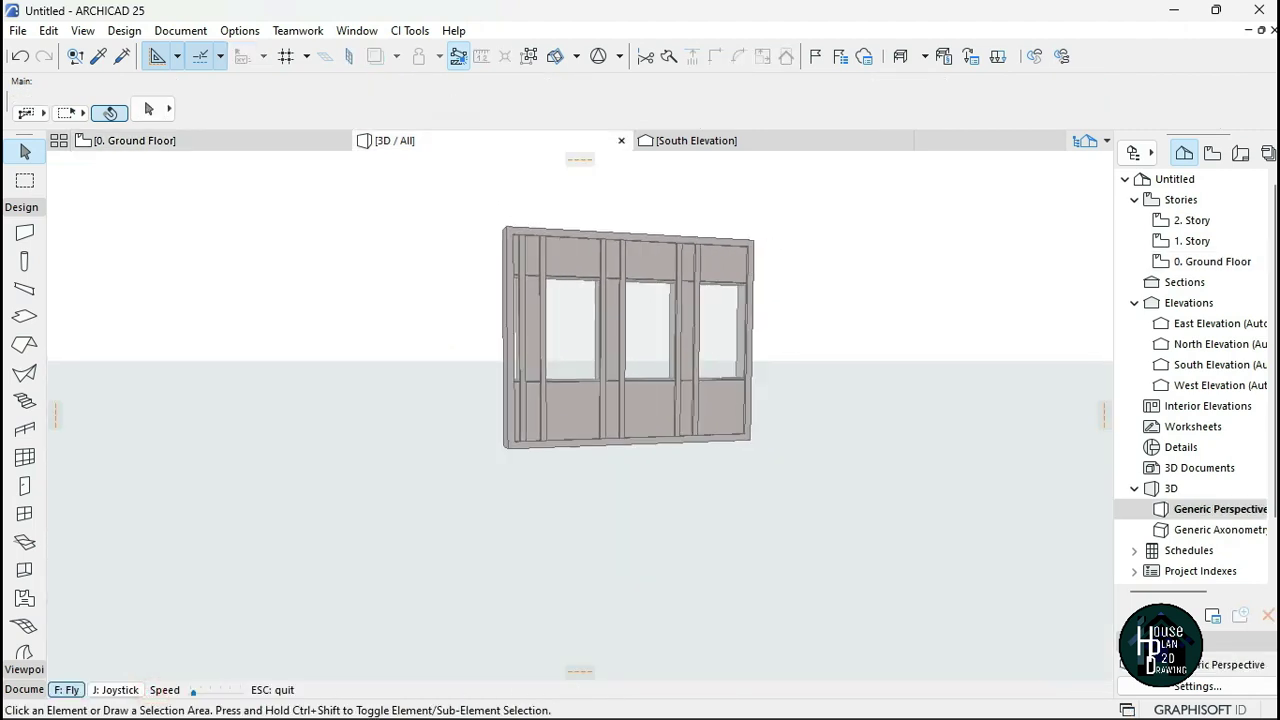
pyautogui.press('w')
pyautogui.press('d')
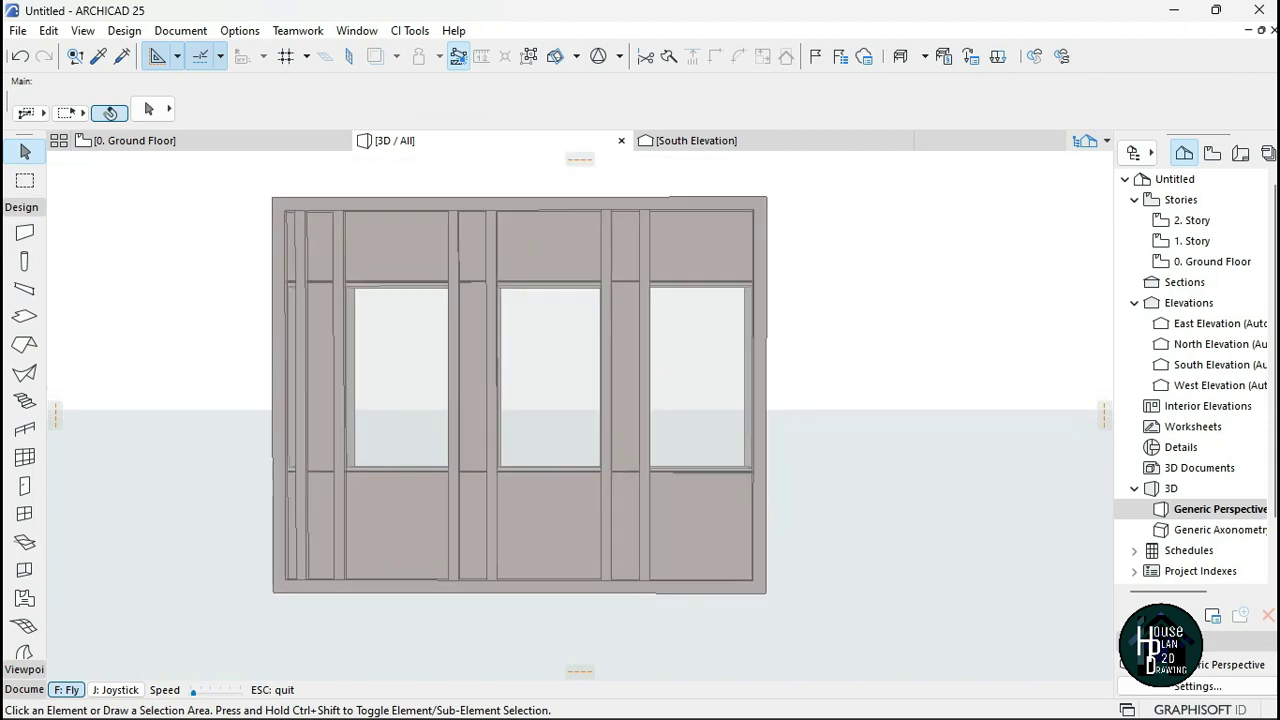
pyautogui.press('s')
pyautogui.press('w')
pyautogui.press('s')
pyautogui.press('w')
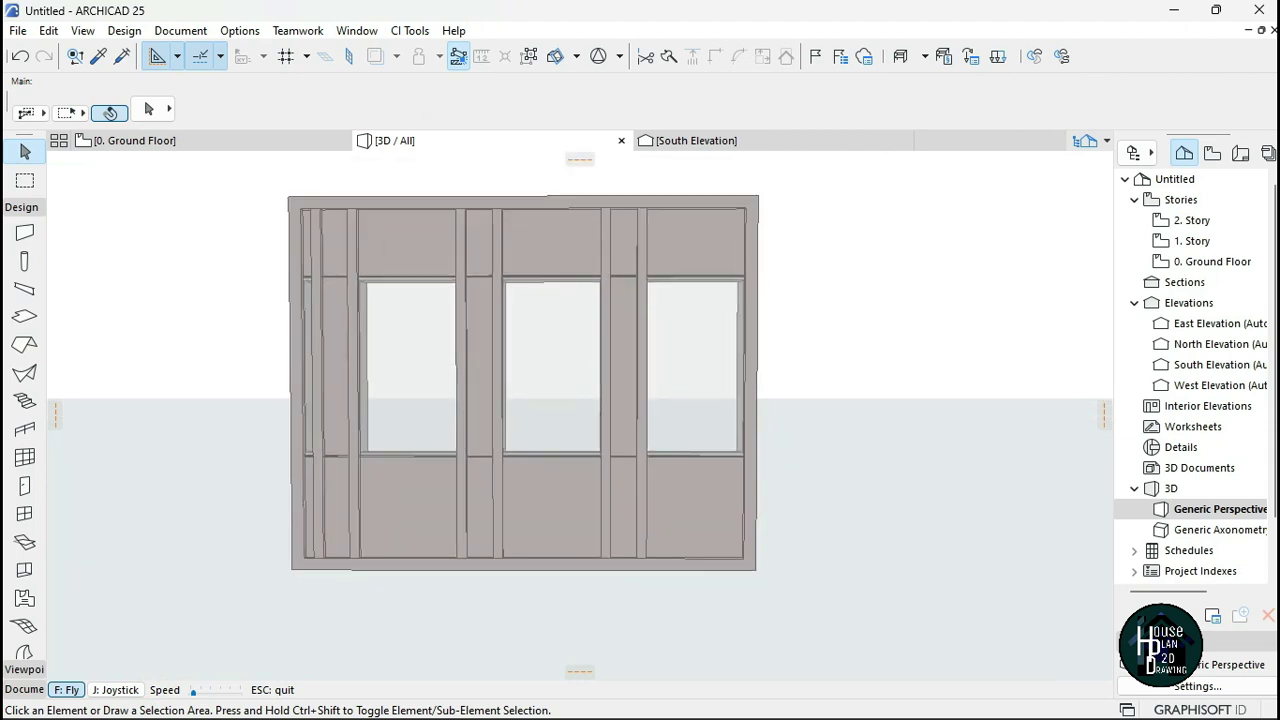
pyautogui.press('Escape')
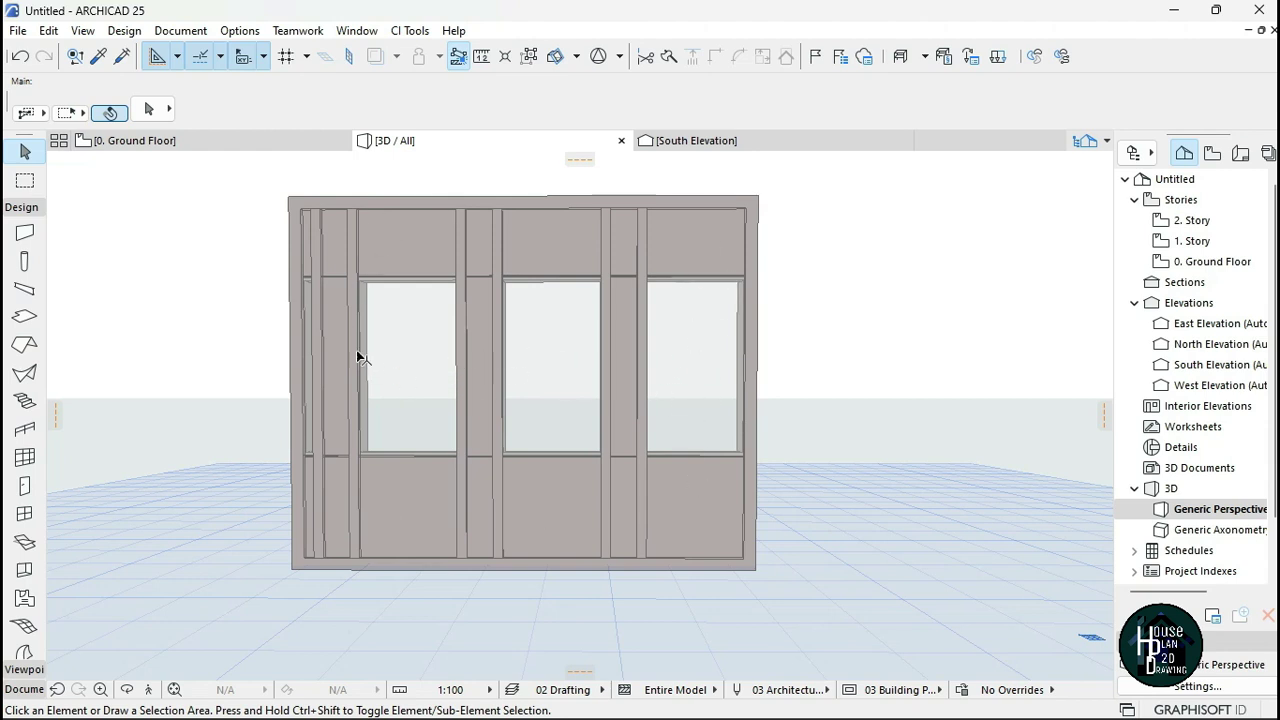
# Change the building material of the curtain wall's Distinct Panel class from aluminium to Glass.
pyautogui.click(481, 370)
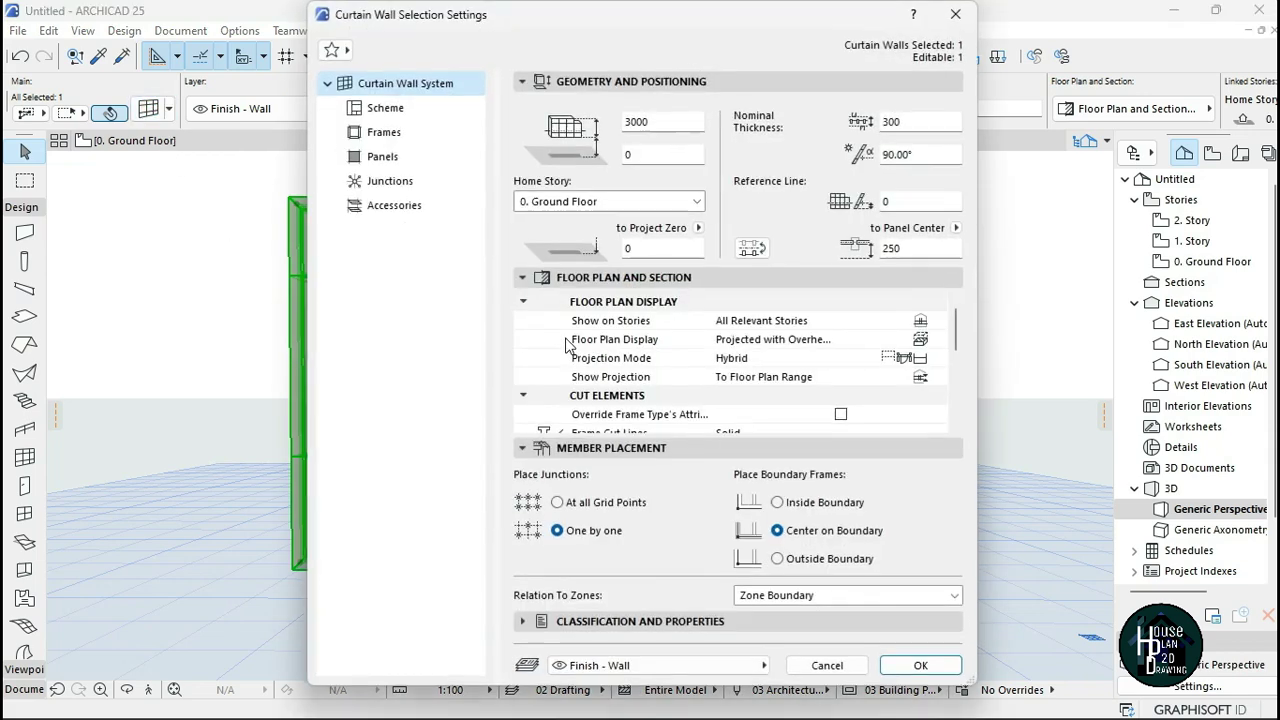
pyautogui.click(386, 159)
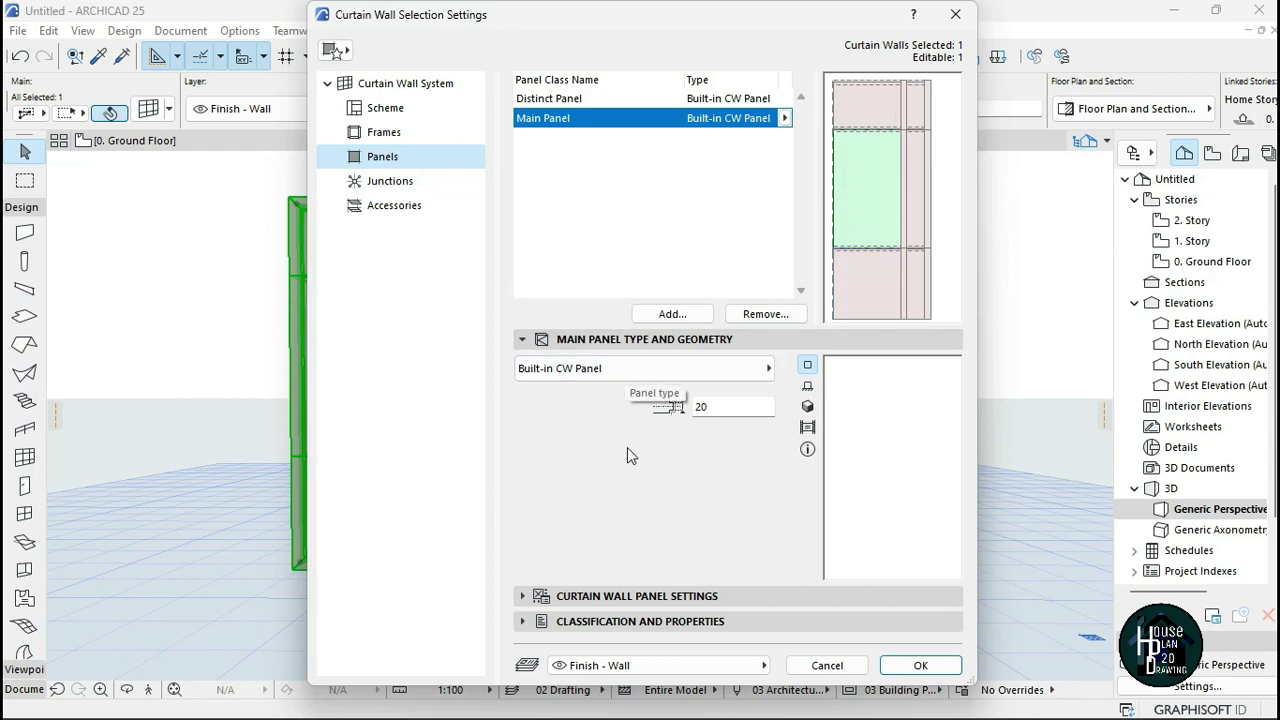
pyautogui.click(683, 597)
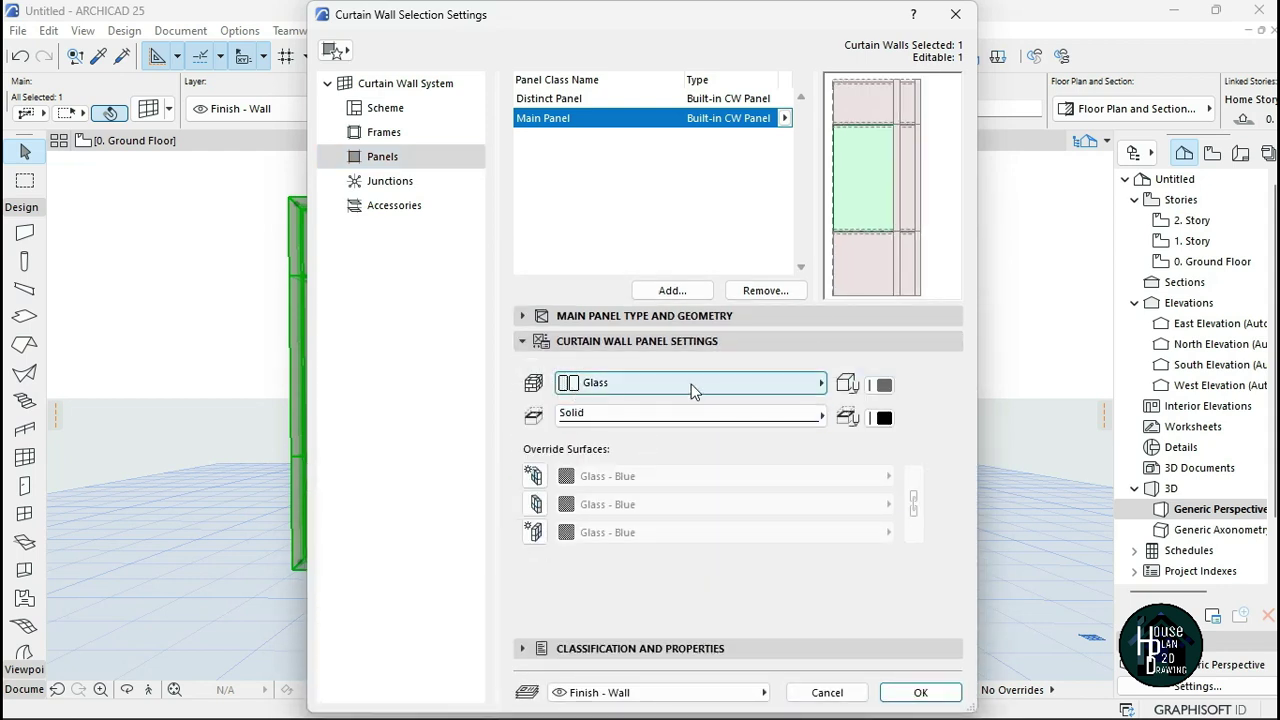
pyautogui.click(863, 101)
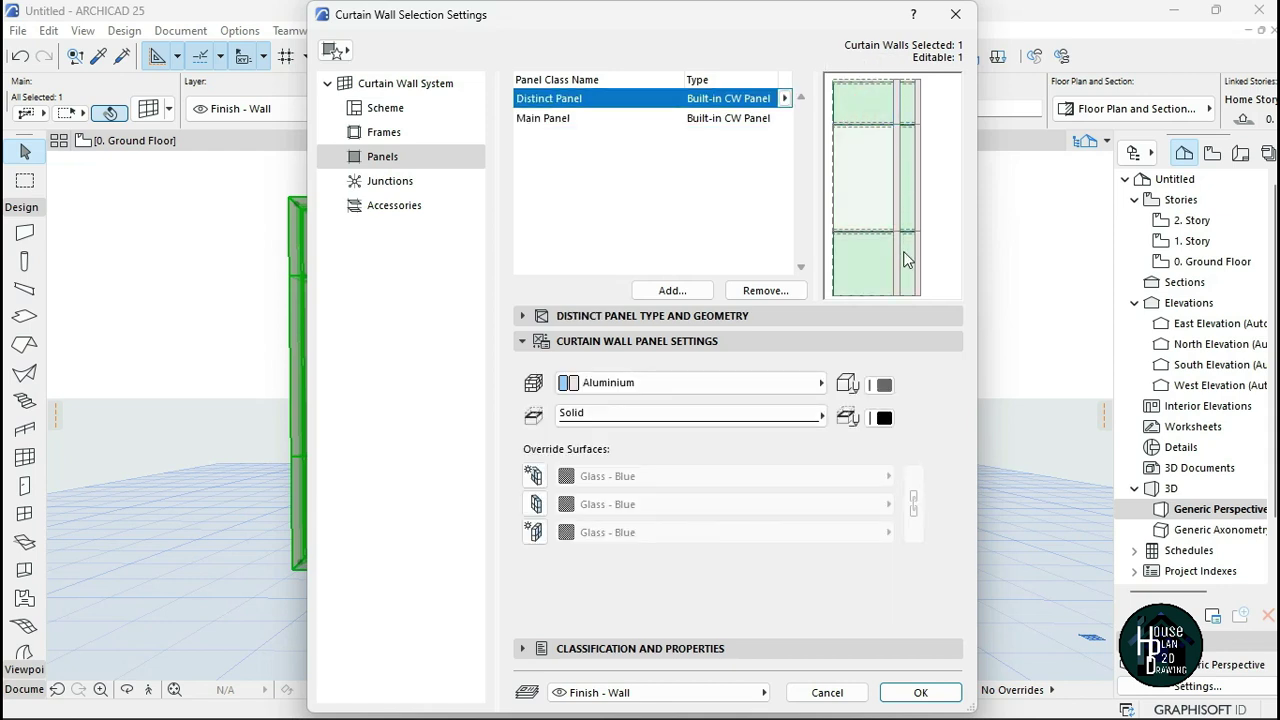
pyautogui.click(653, 385)
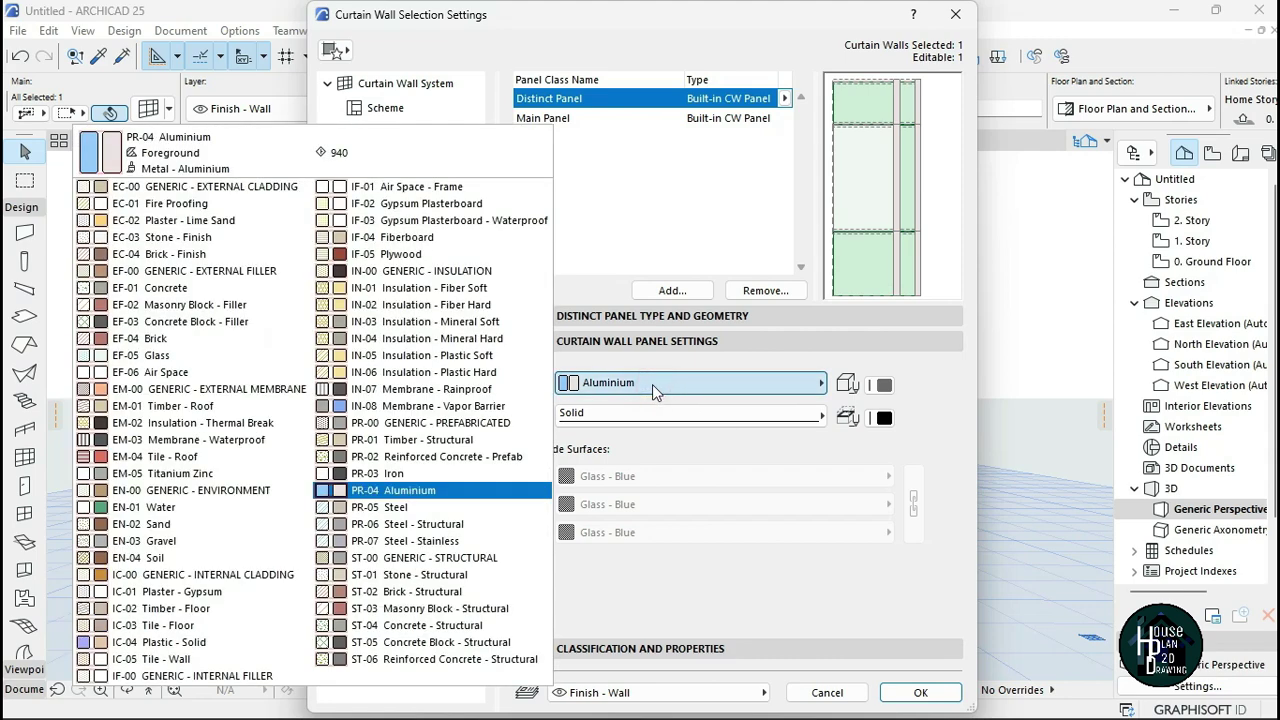
pyautogui.click(158, 356)
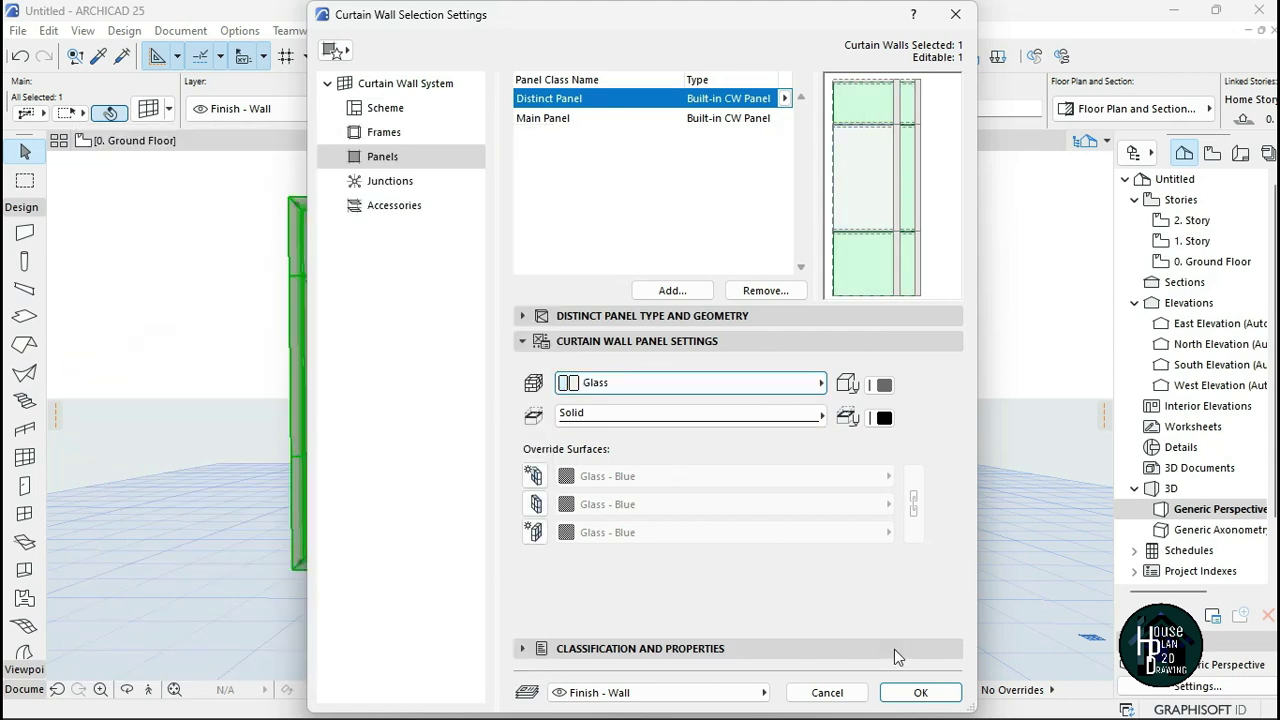
pyautogui.click(916, 693)
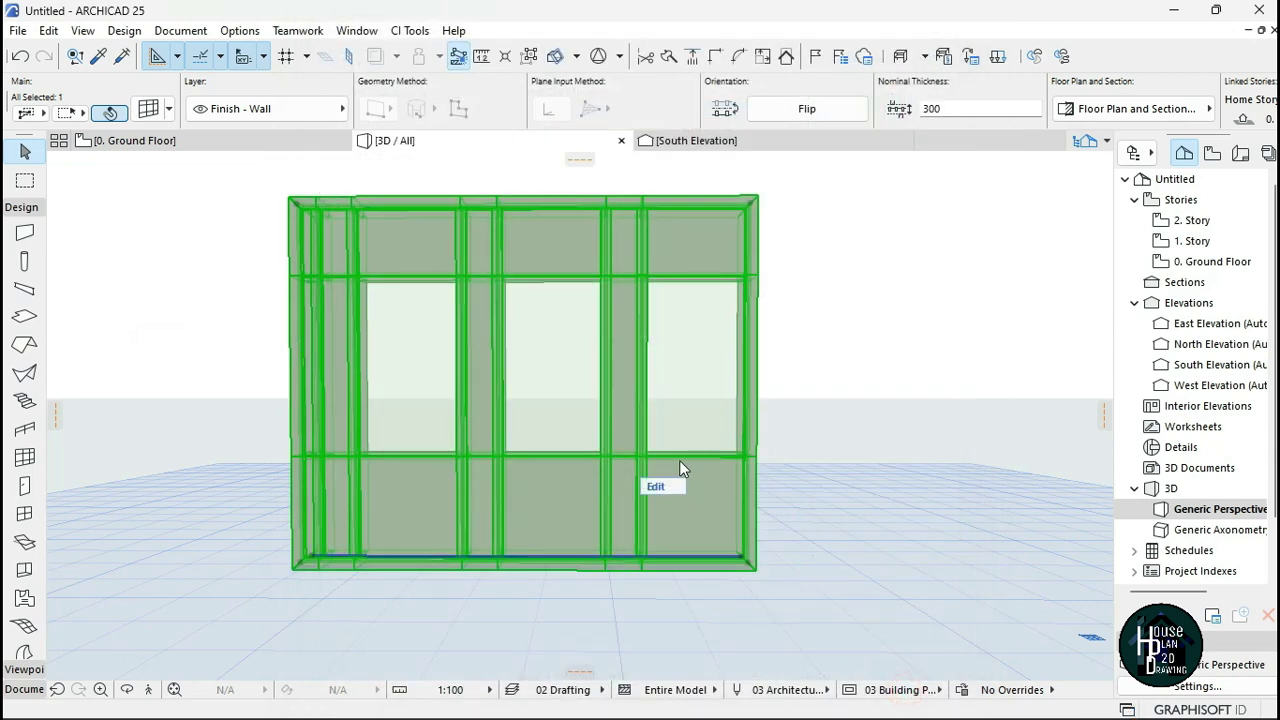
pyautogui.press('Escape')
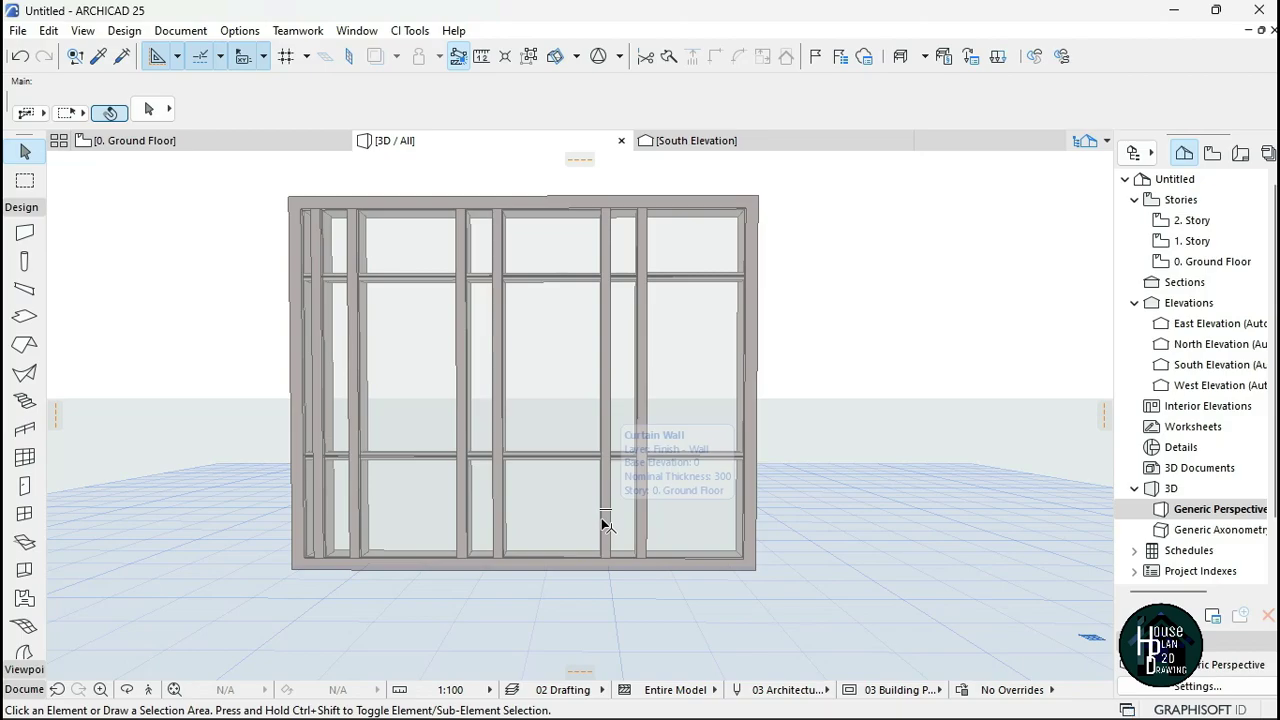
# Check the reference photo, and set the width of column A in the curtain wall's scheme grid to 2000.
pyautogui.press('super+Tab')
pyautogui.click(679, 236)
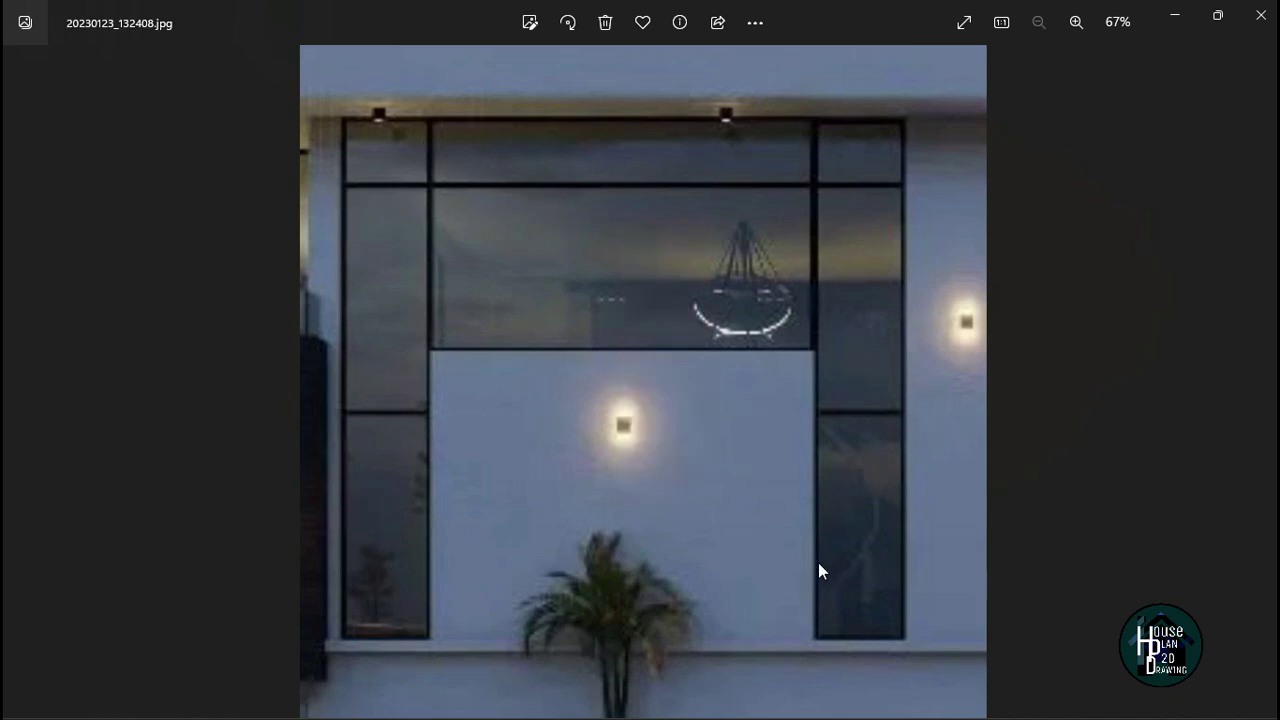
pyautogui.press('super+Tab')
pyautogui.click(647, 200)
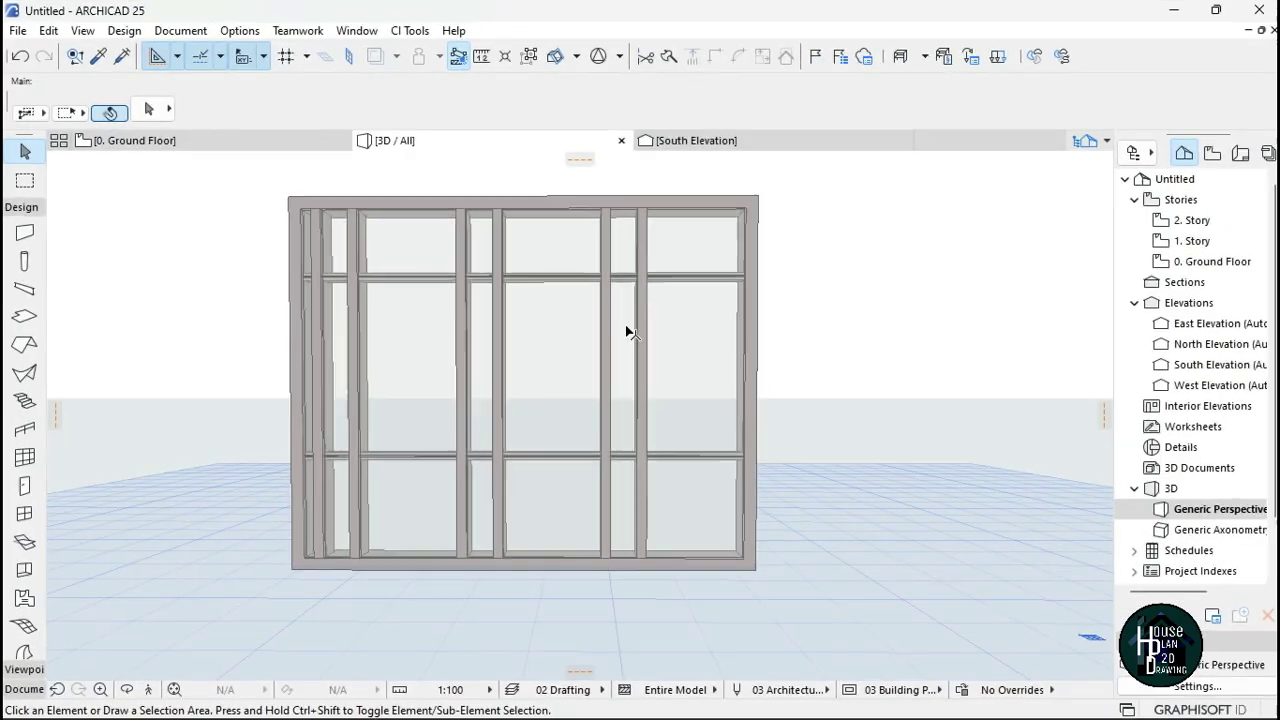
pyautogui.click(555, 352)
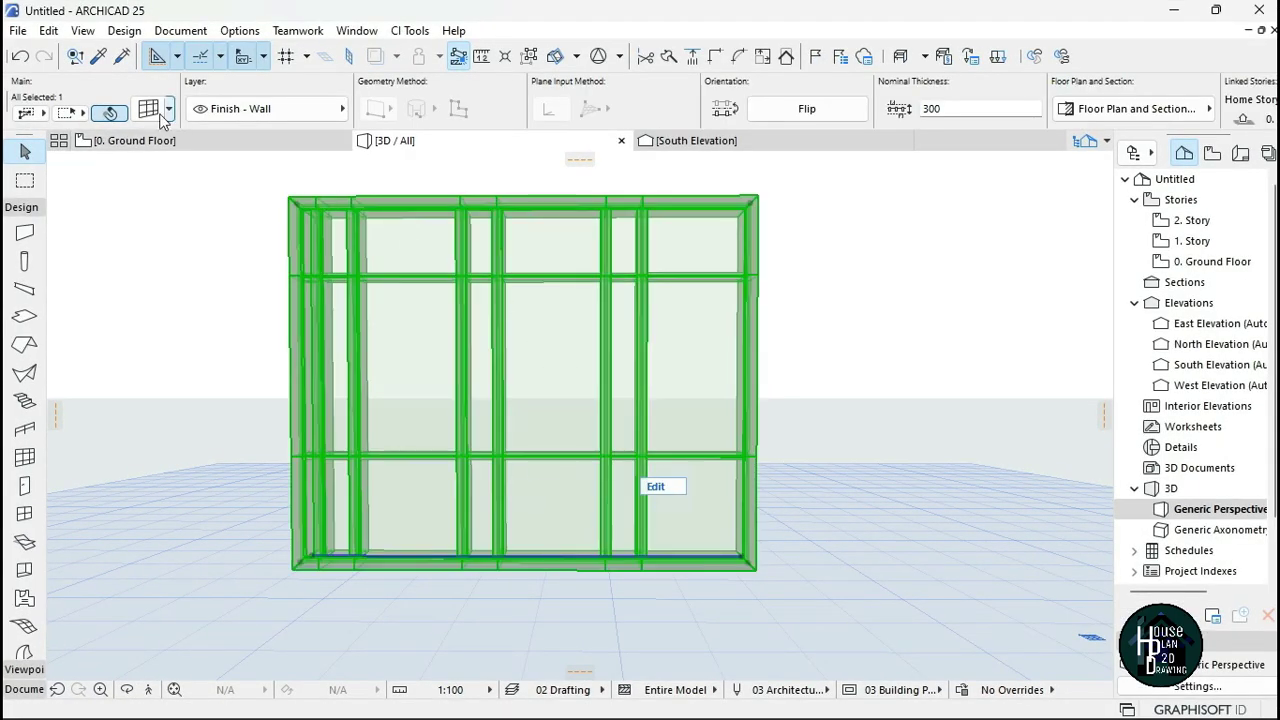
pyautogui.doubleClick(471, 354)
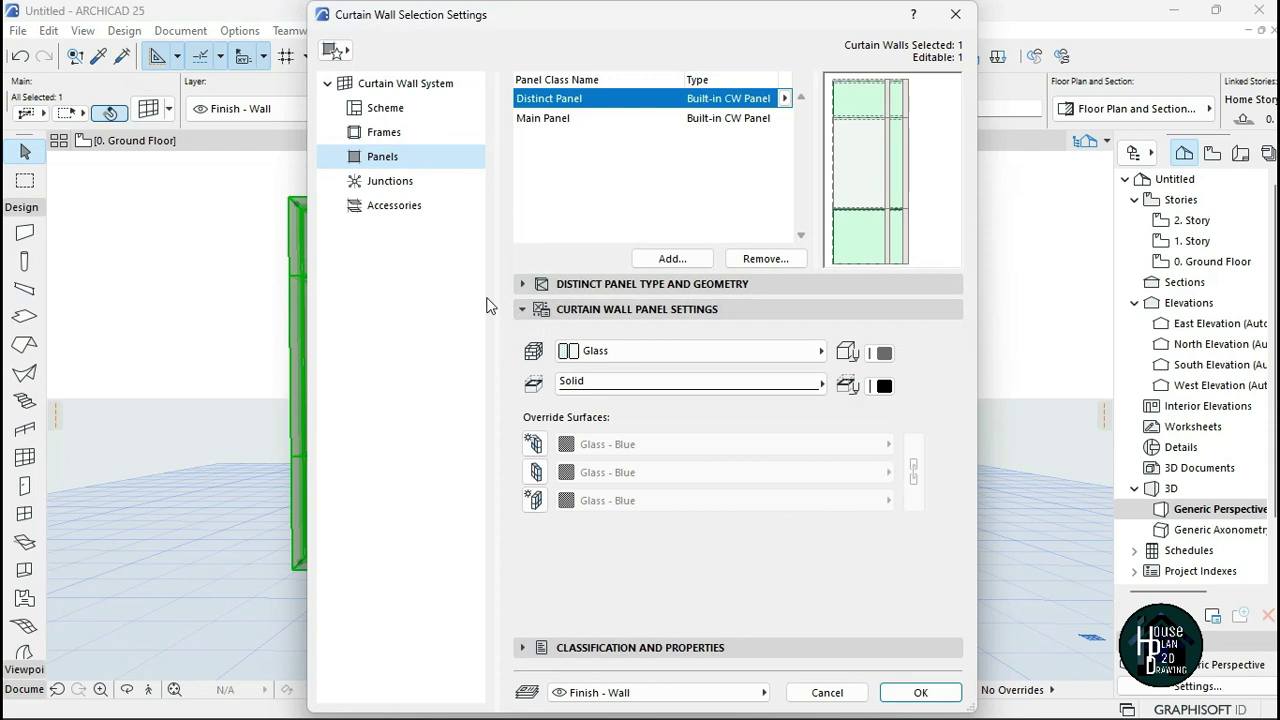
pyautogui.click(436, 112)
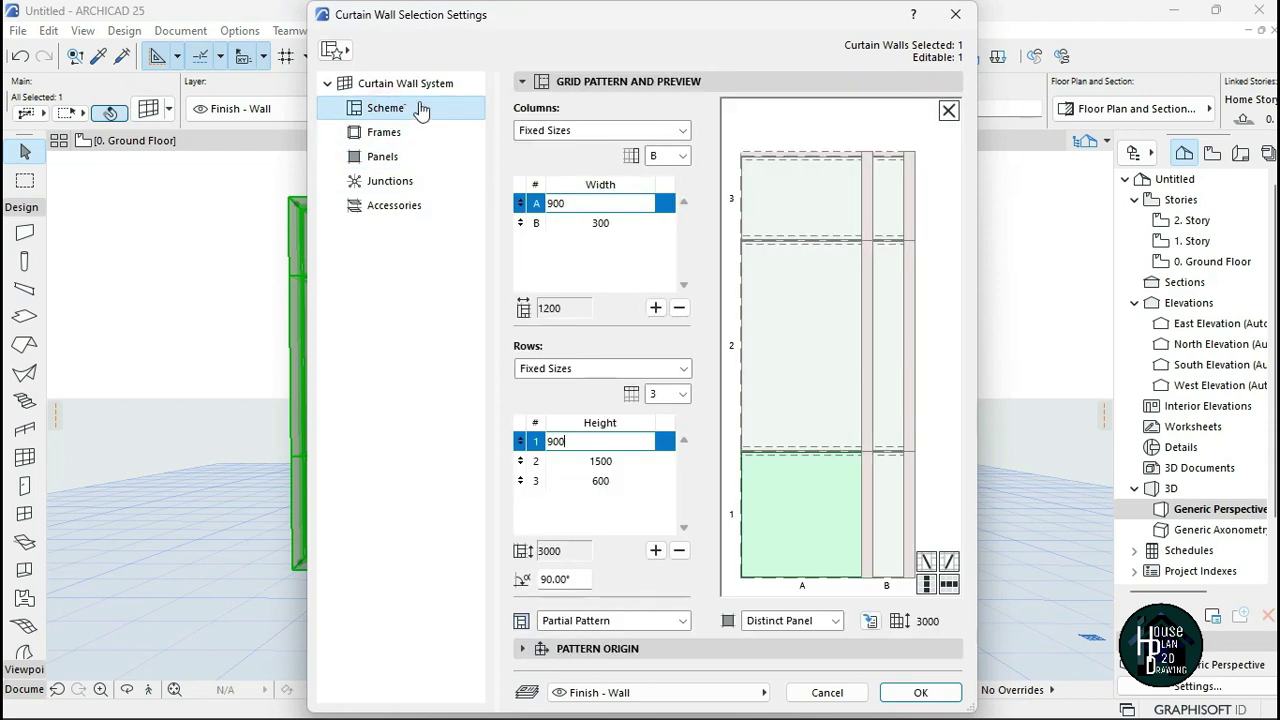
pyautogui.click(867, 344)
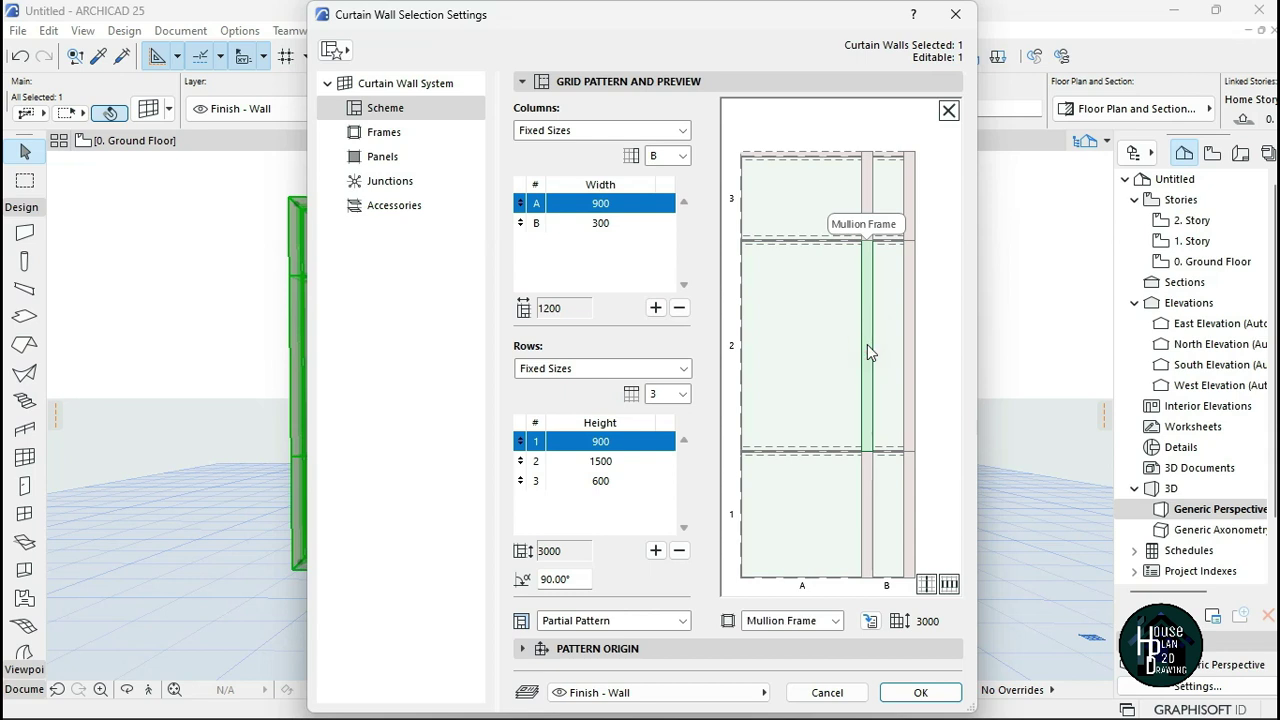
pyautogui.click(601, 204)
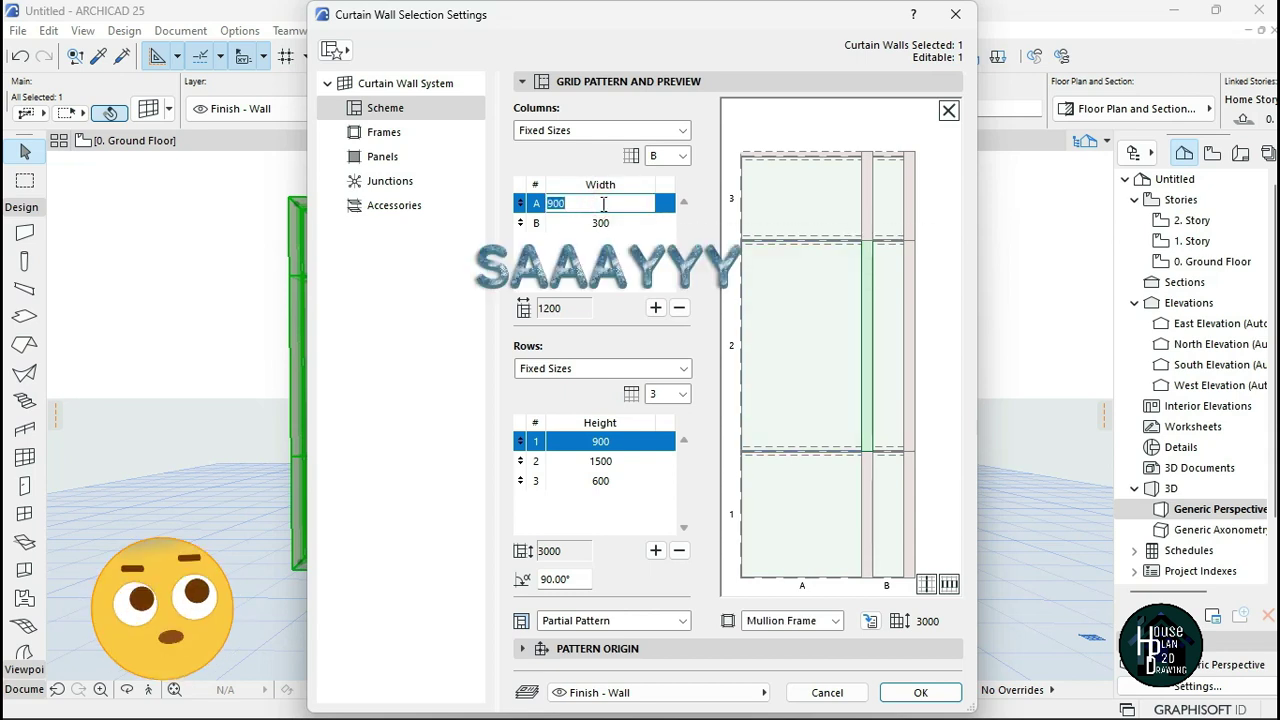
pyautogui.write('2')
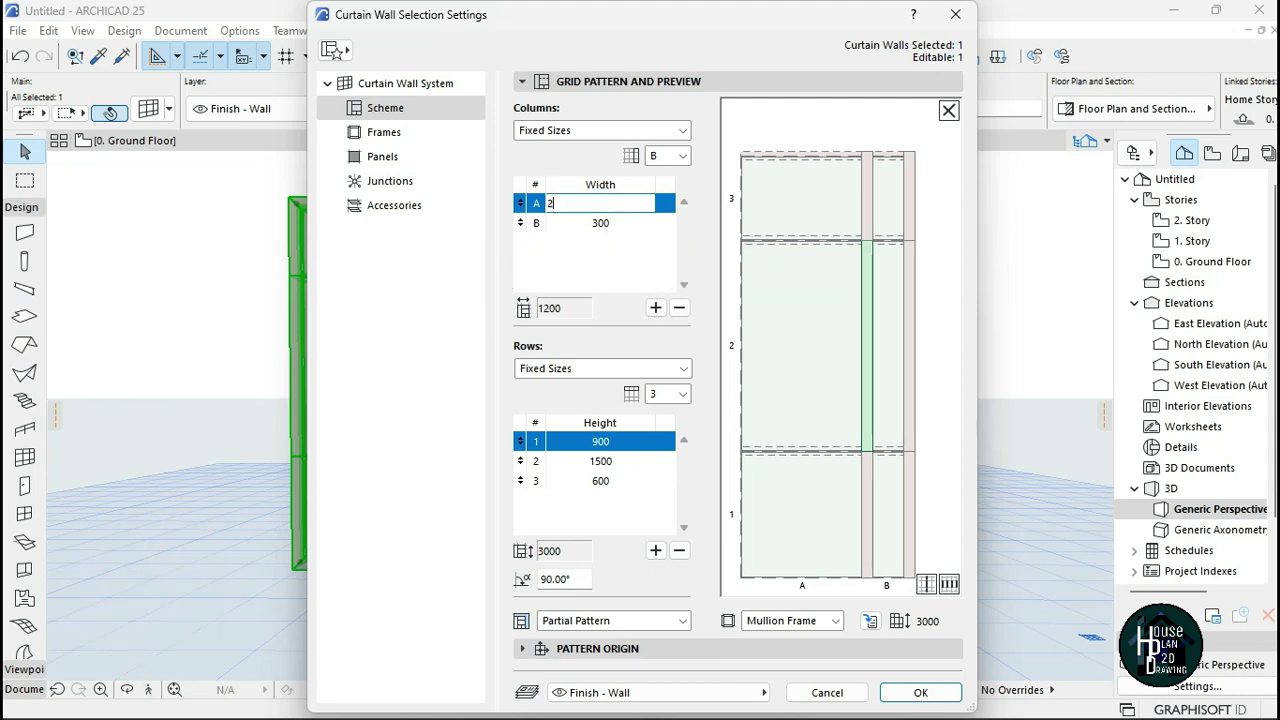
pyautogui.write('000')
pyautogui.press('Return')
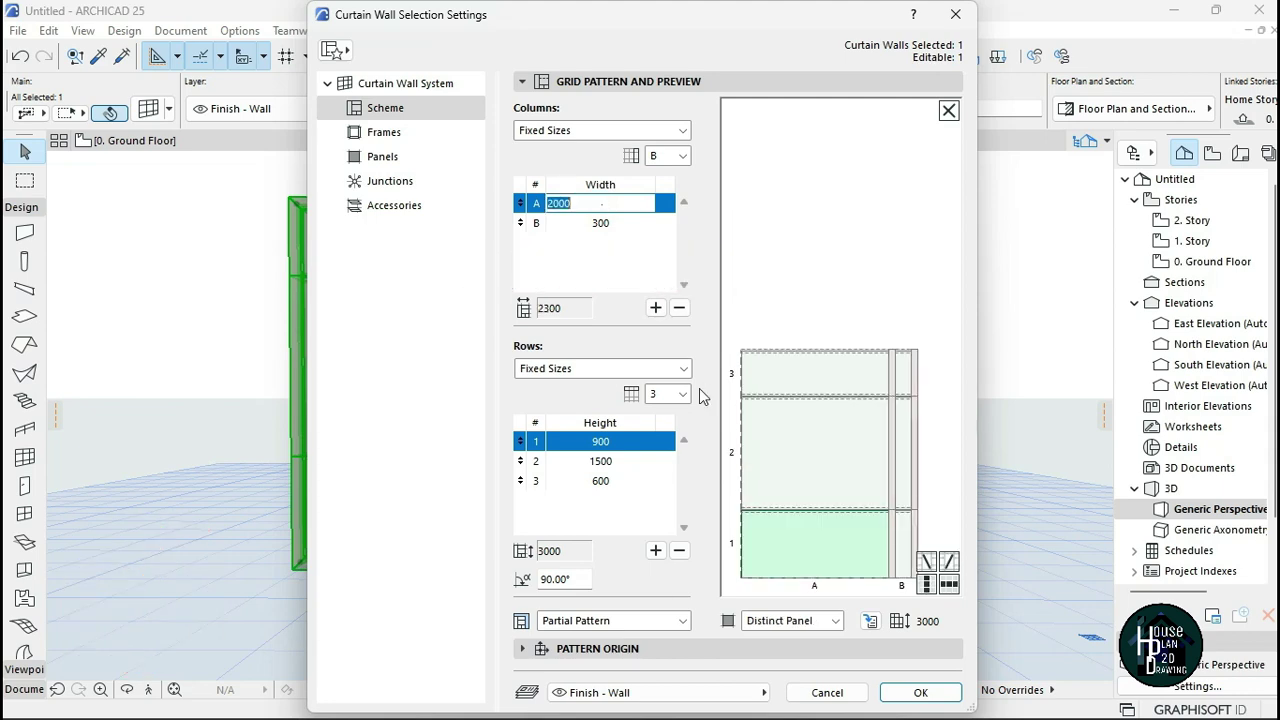
pyautogui.click(918, 691)
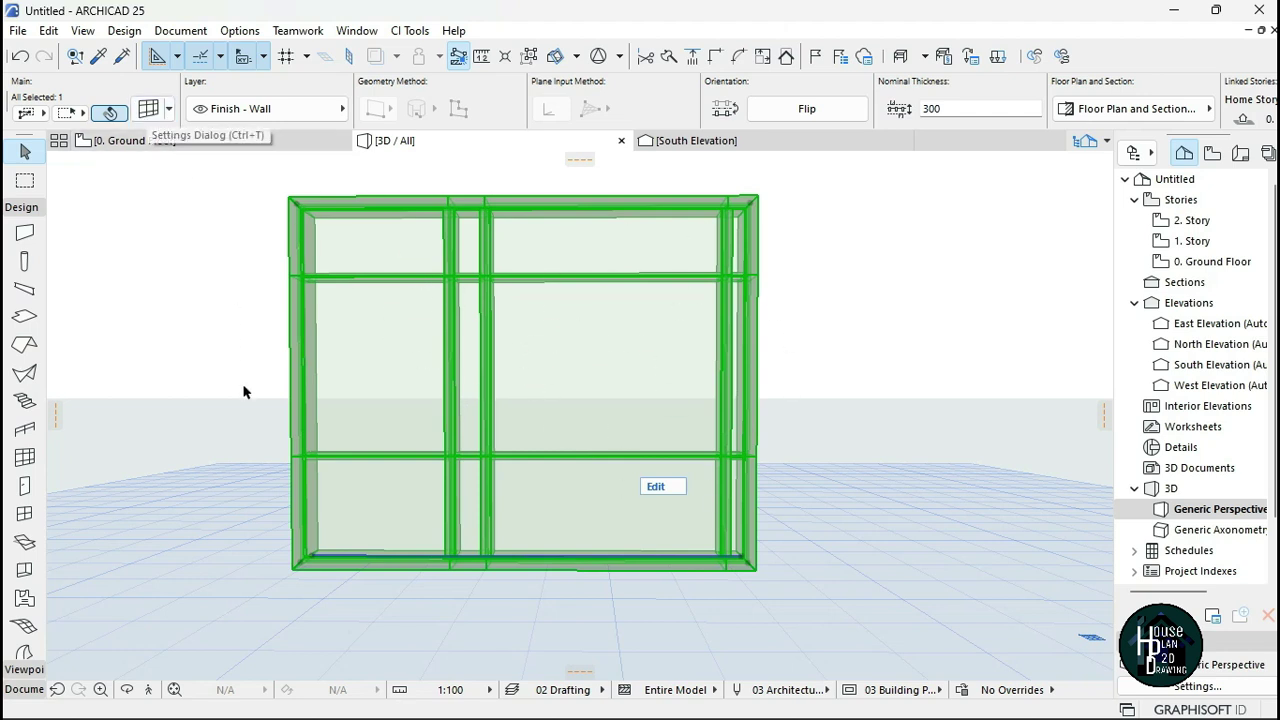
# Rework column B in the curtain wall's scheme grid so its narrow 300 strips no longer divide the window.
pyautogui.click(148, 109)
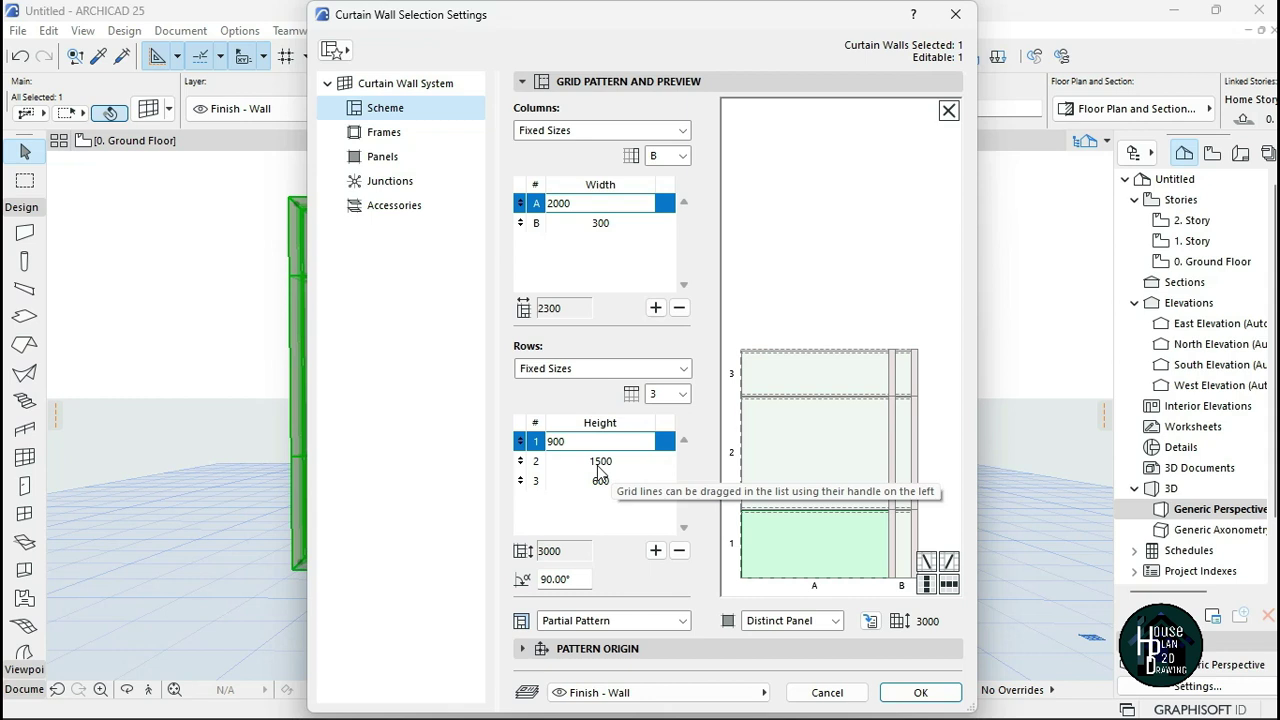
pyautogui.click(603, 223)
pyautogui.click(580, 223)
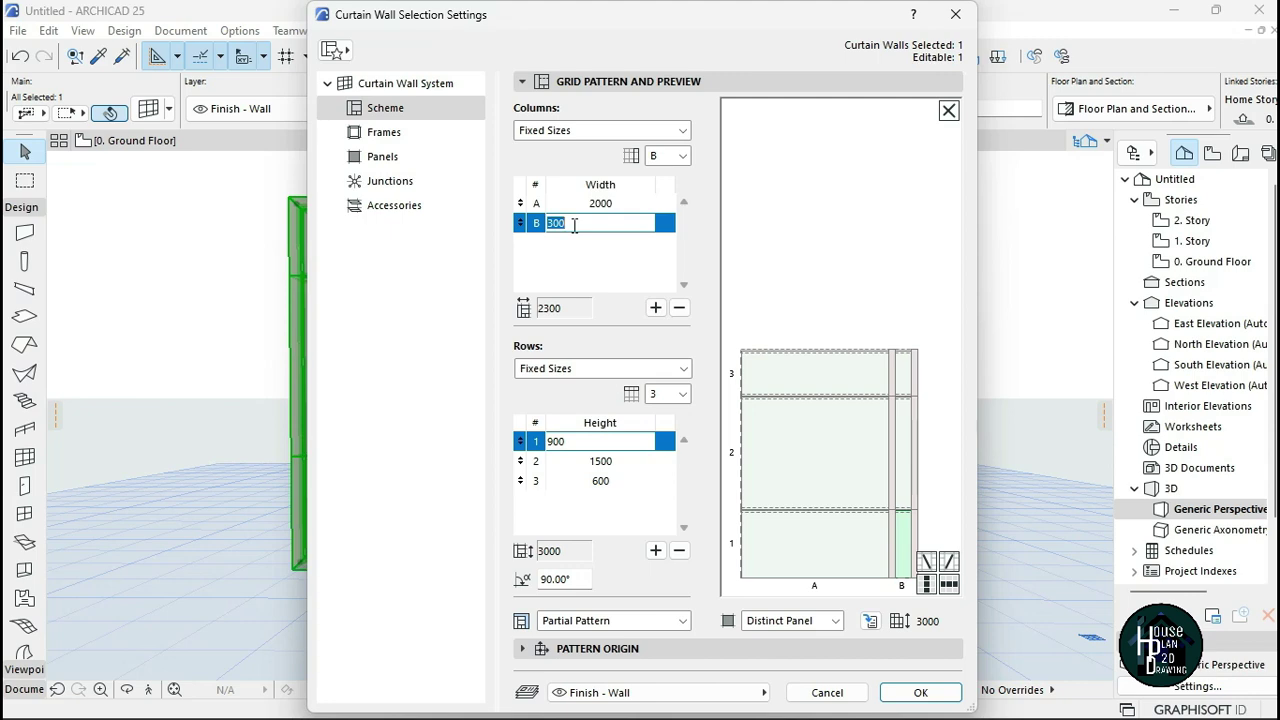
pyautogui.click(905, 693)
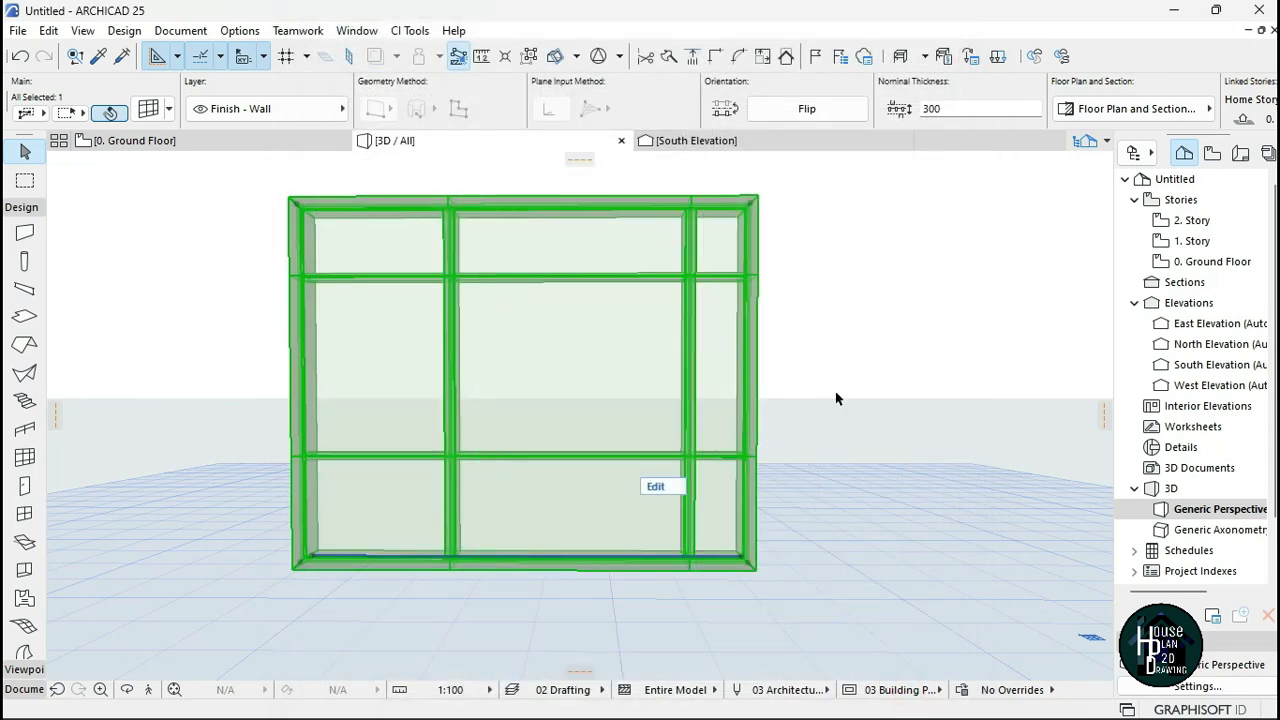
pyautogui.press('Escape')
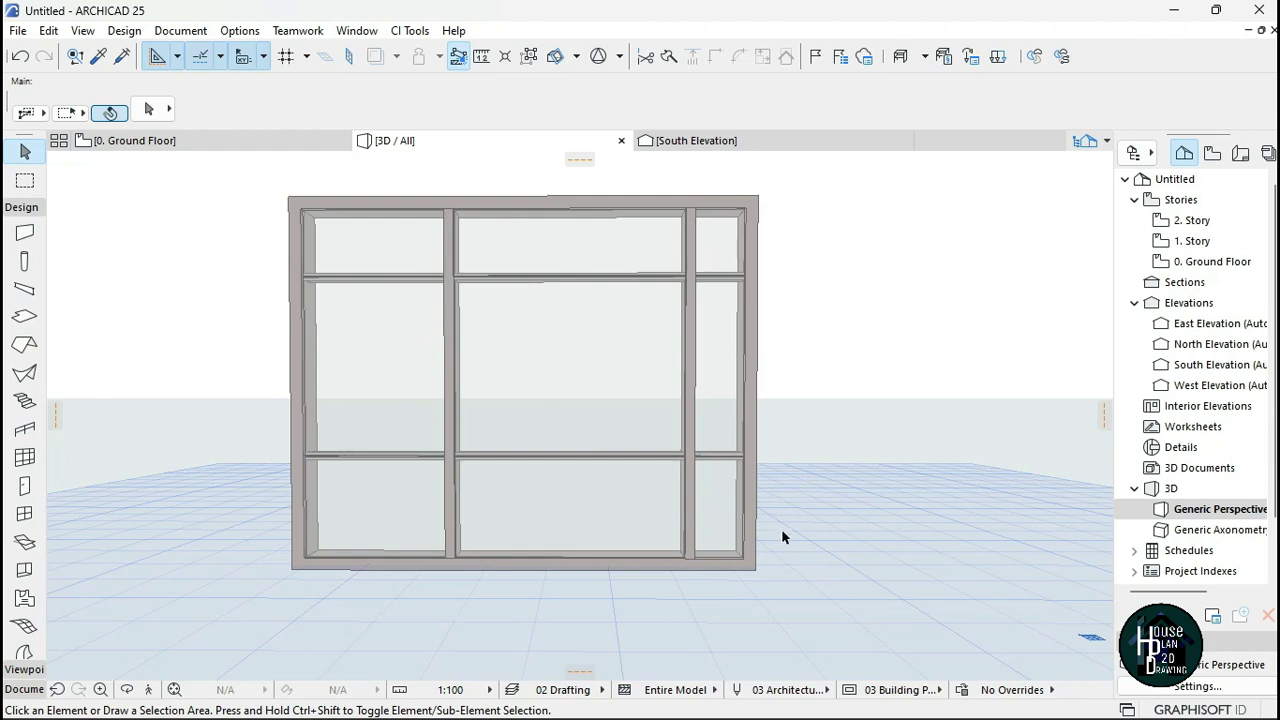
# Compare the curtain wall's mullion layout with the reference photo 20230123_132408.jpg and view the wall closer in 3D.
pyautogui.press('super+Tab')
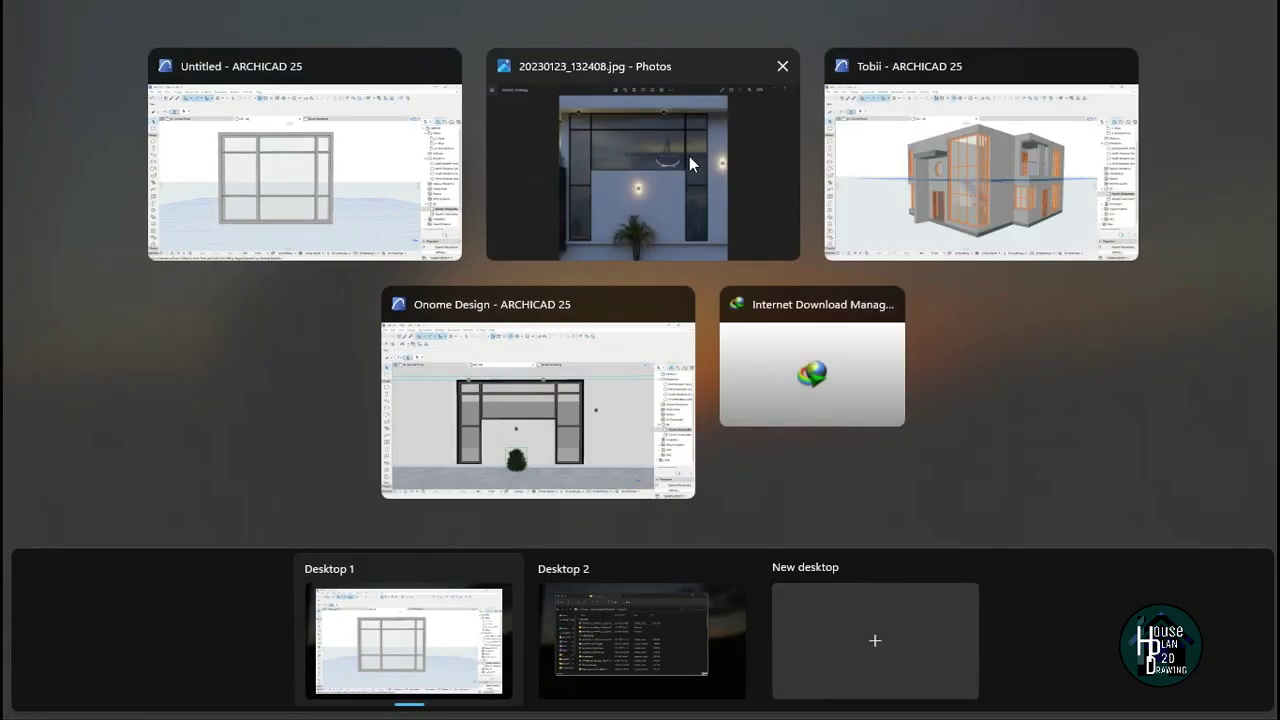
pyautogui.click(689, 158)
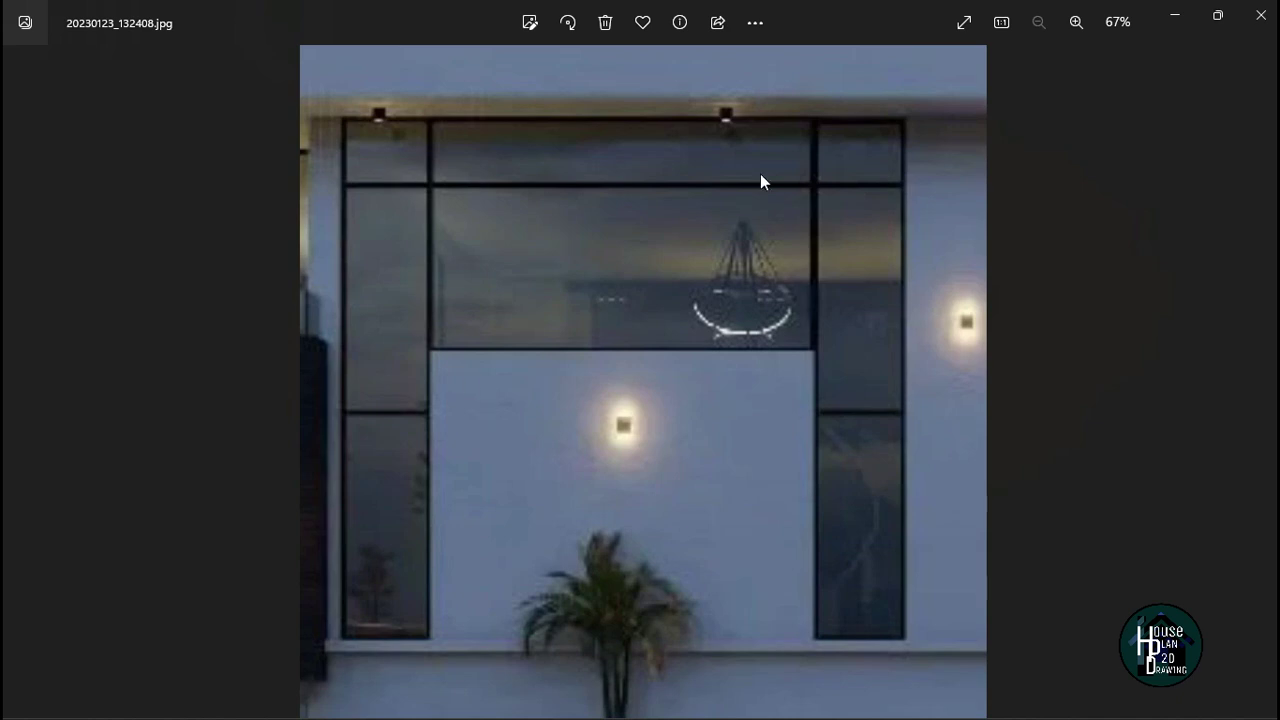
pyautogui.press('super+Tab')
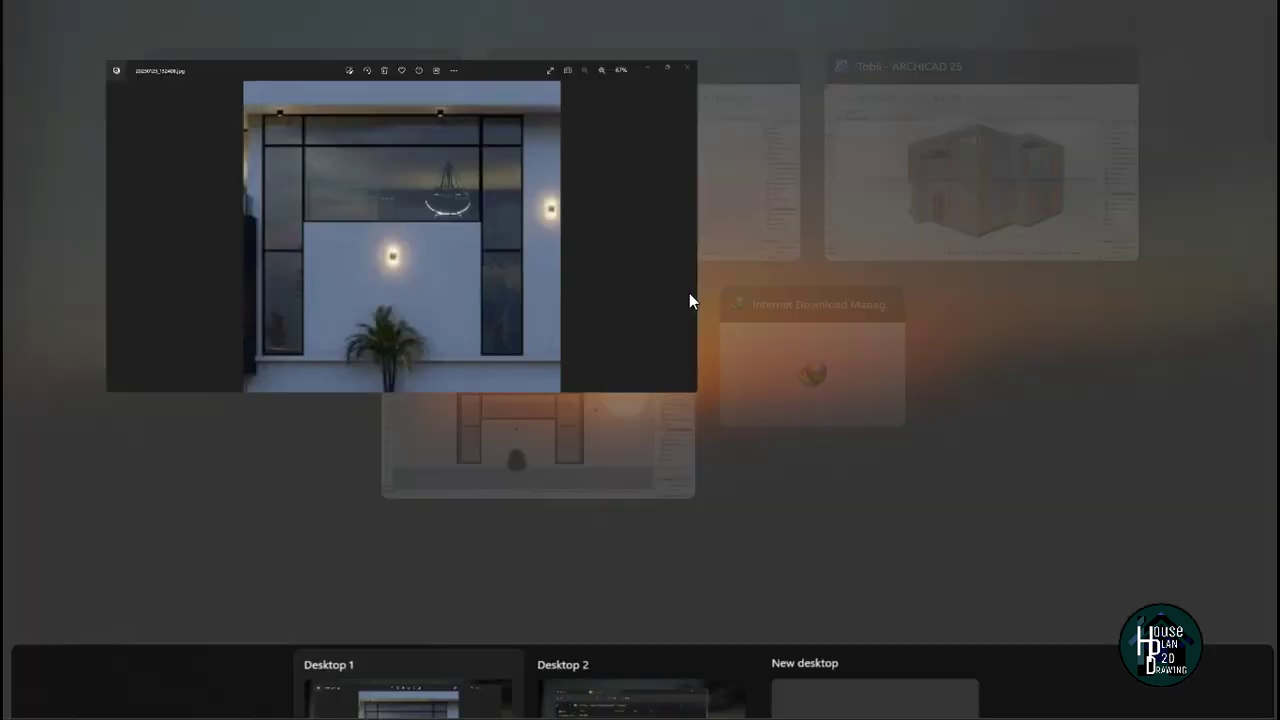
pyautogui.click(691, 200)
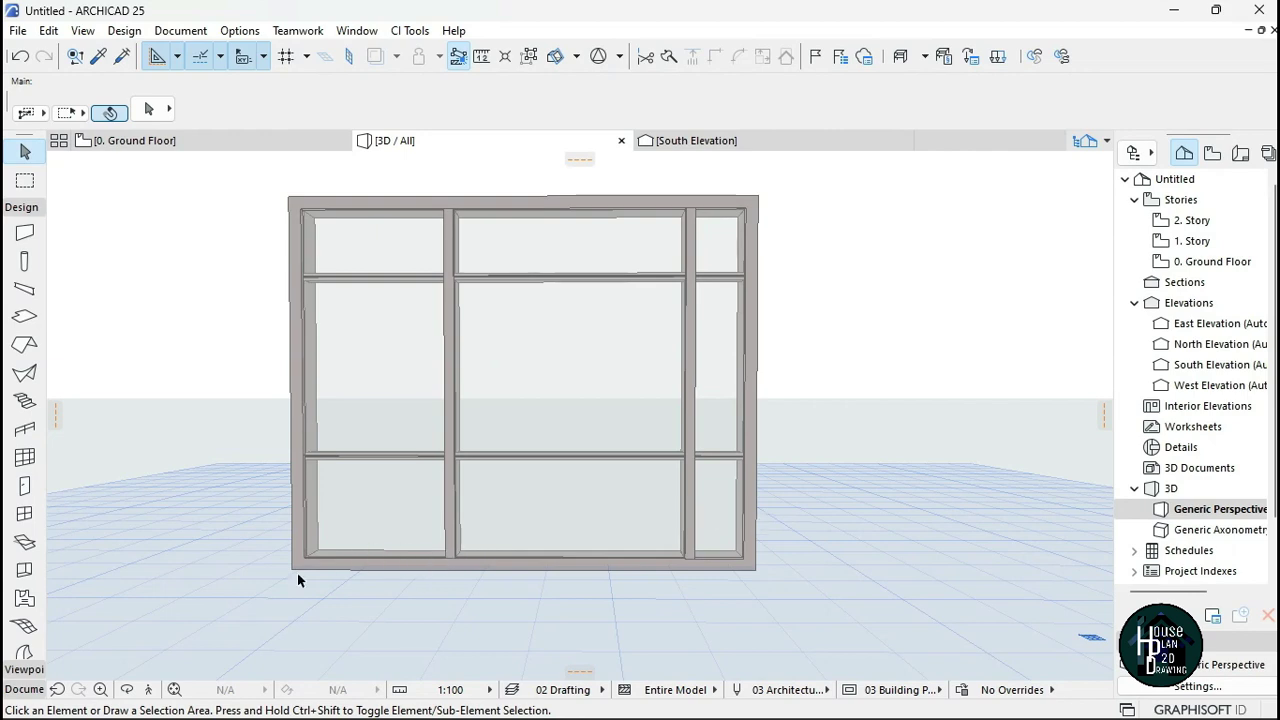
pyautogui.click(149, 692)
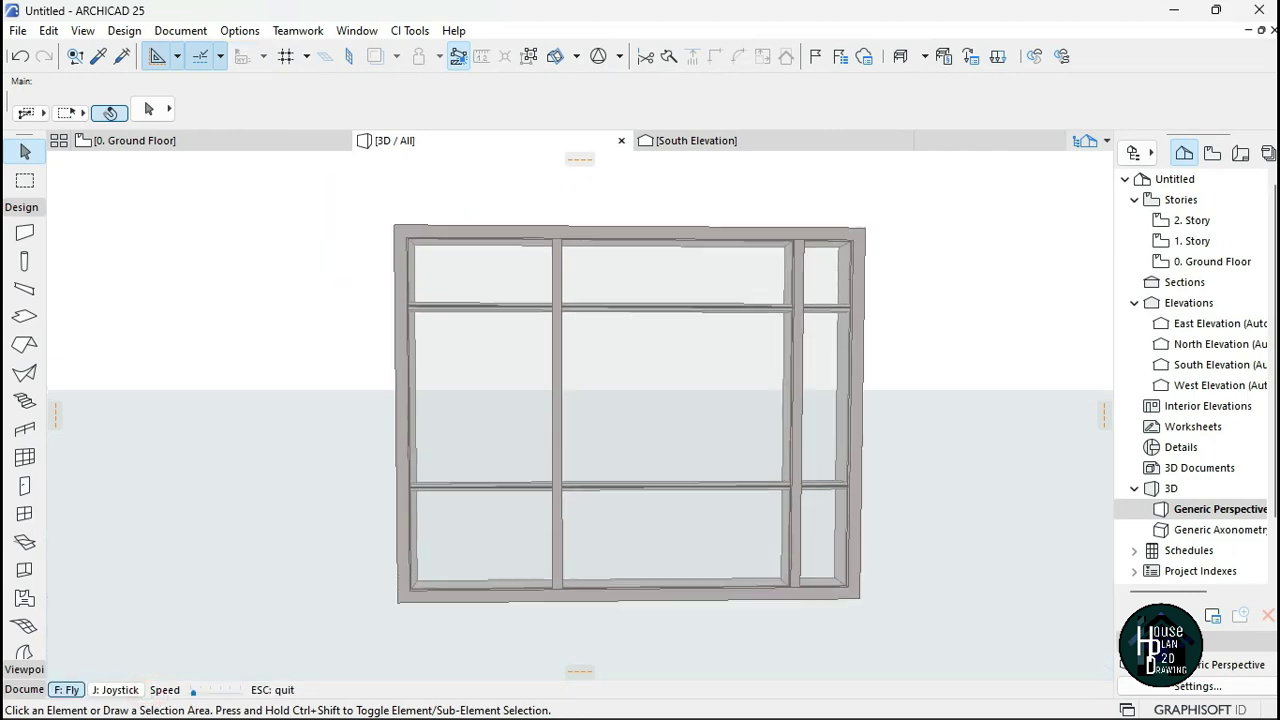
pyautogui.press('Escape')
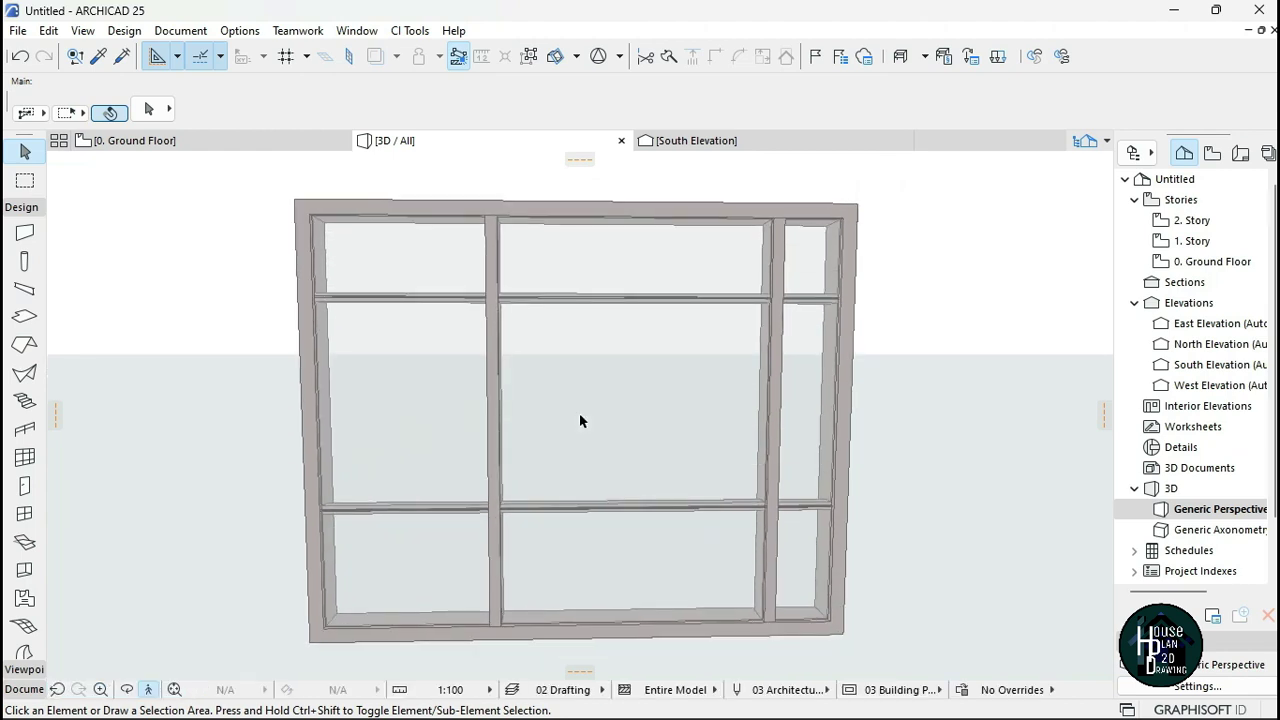
# In curtain wall edit mode, move the full-height left mullion outward along the bottom frame to narrow the left column.
pyautogui.click(501, 585)
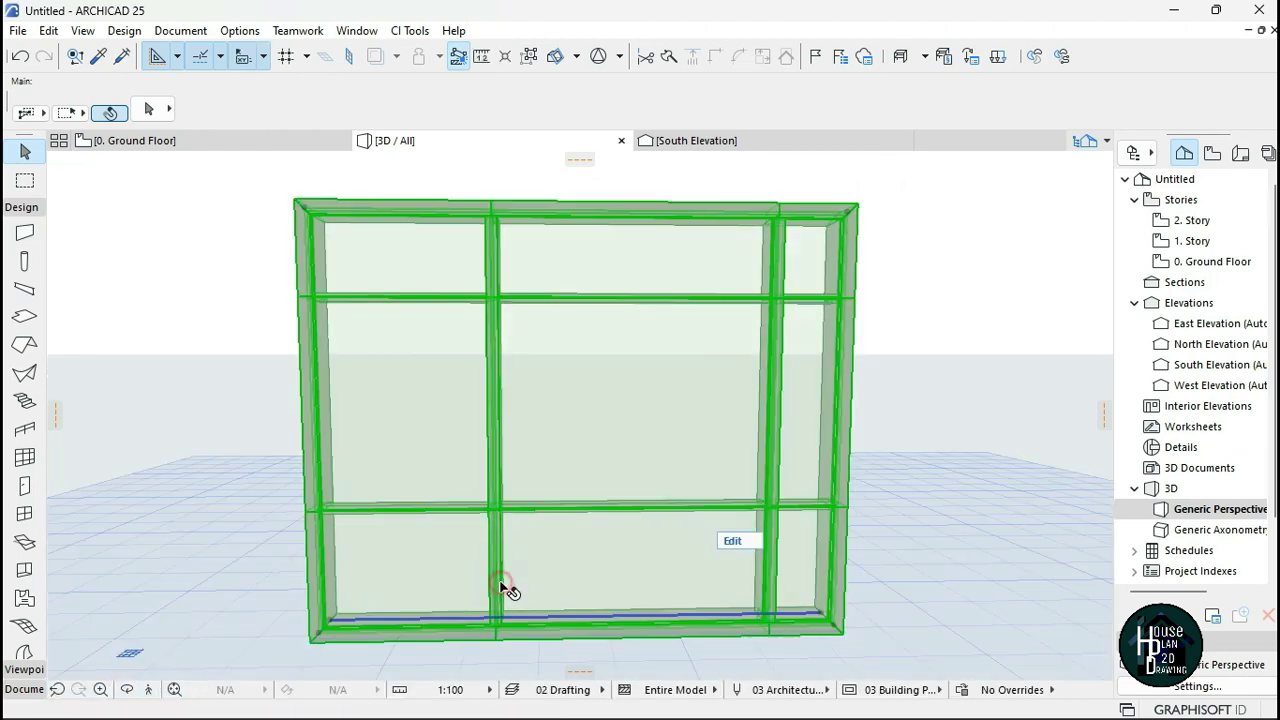
pyautogui.click(737, 545)
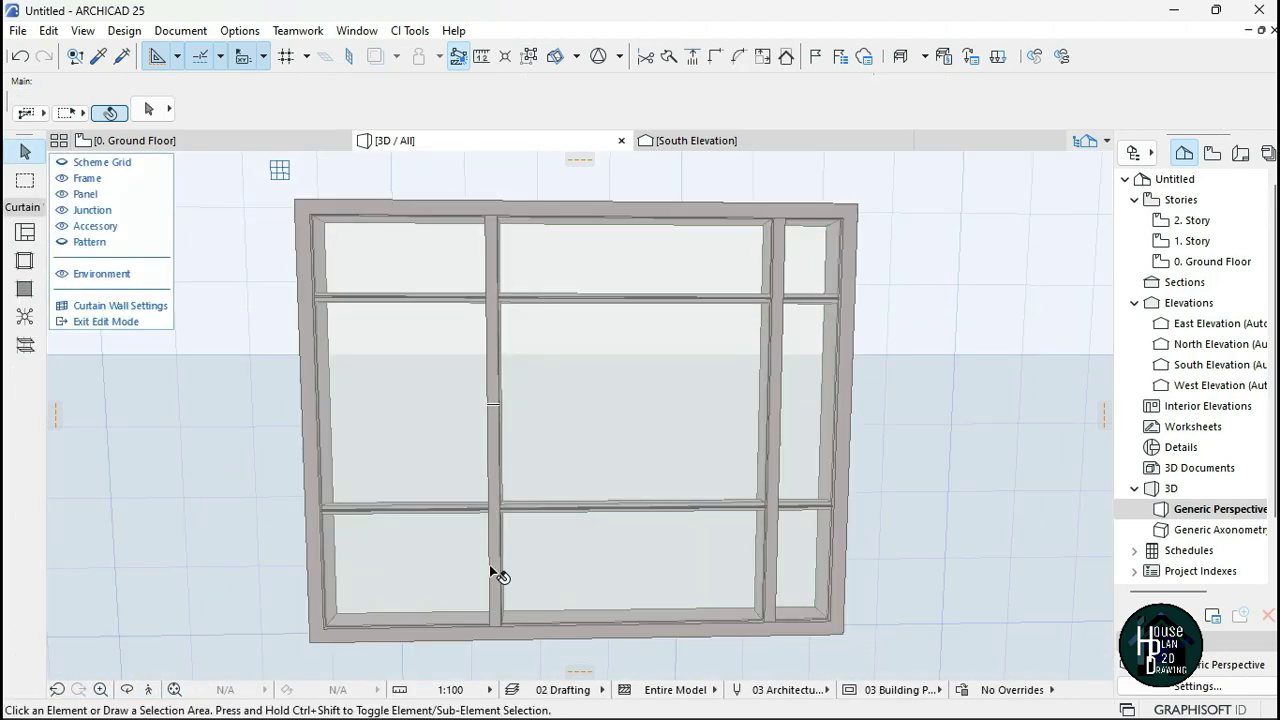
pyautogui.click(493, 575)
pyautogui.keyDown('shift'); pyautogui.click(497, 446); pyautogui.keyUp('shift')
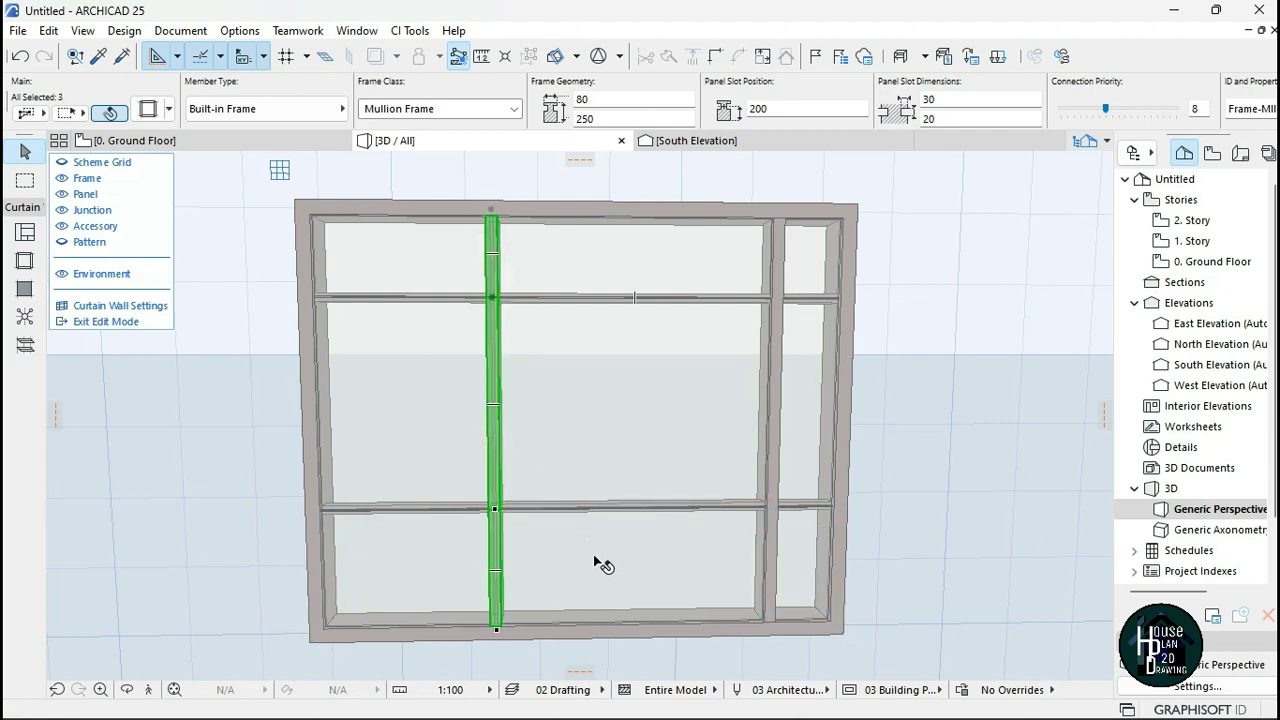
pyautogui.hotkey('ctrl', 'd')
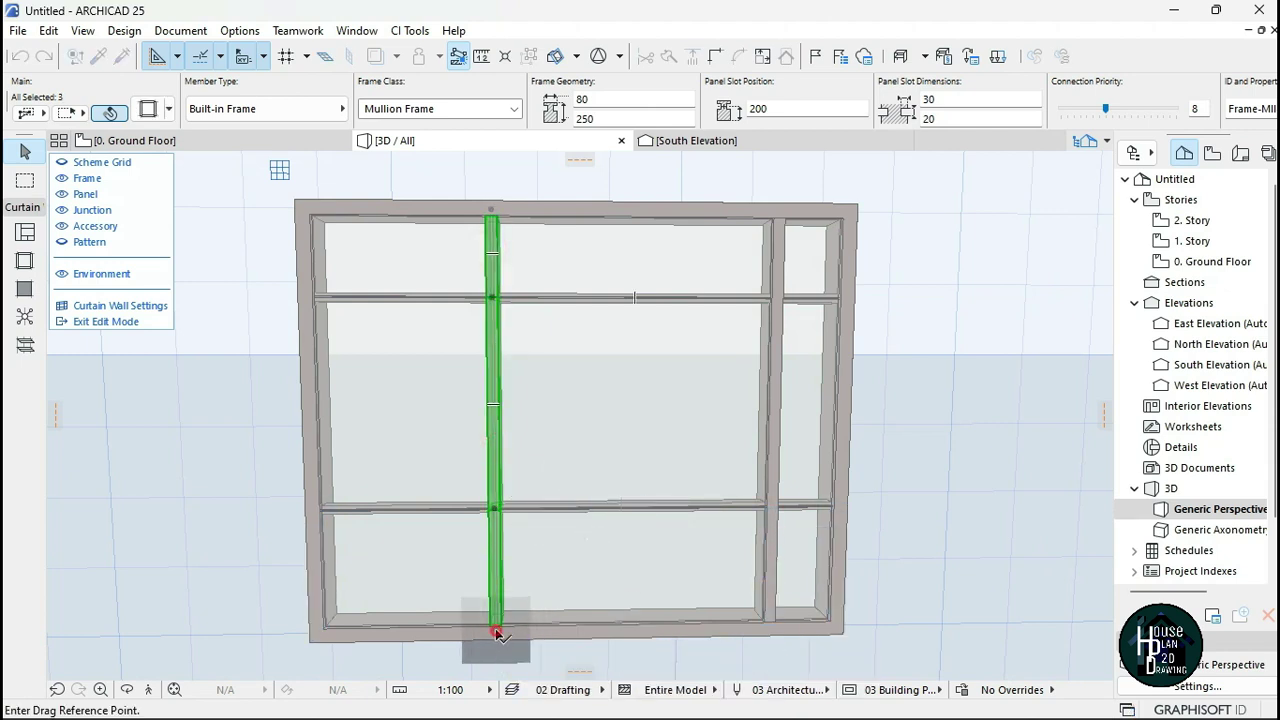
pyautogui.click(497, 633)
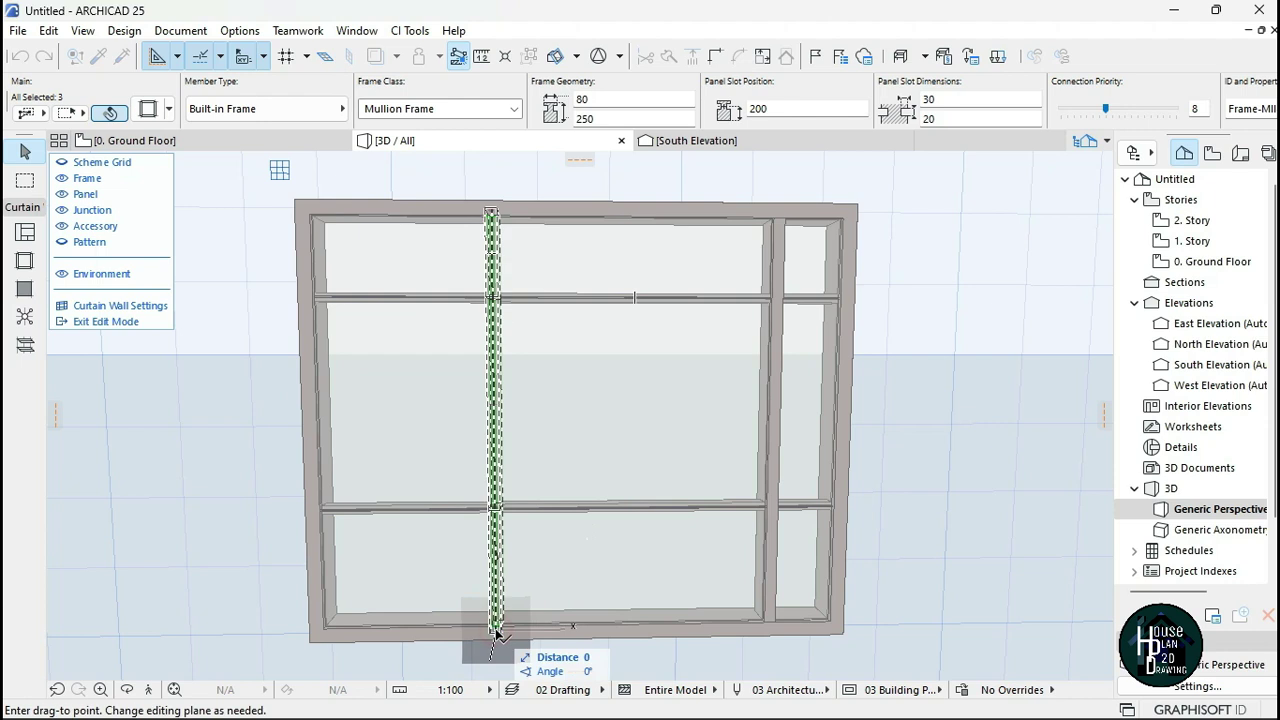
pyautogui.keyDown('shift'); pyautogui.click(437, 628); pyautogui.keyUp('shift')
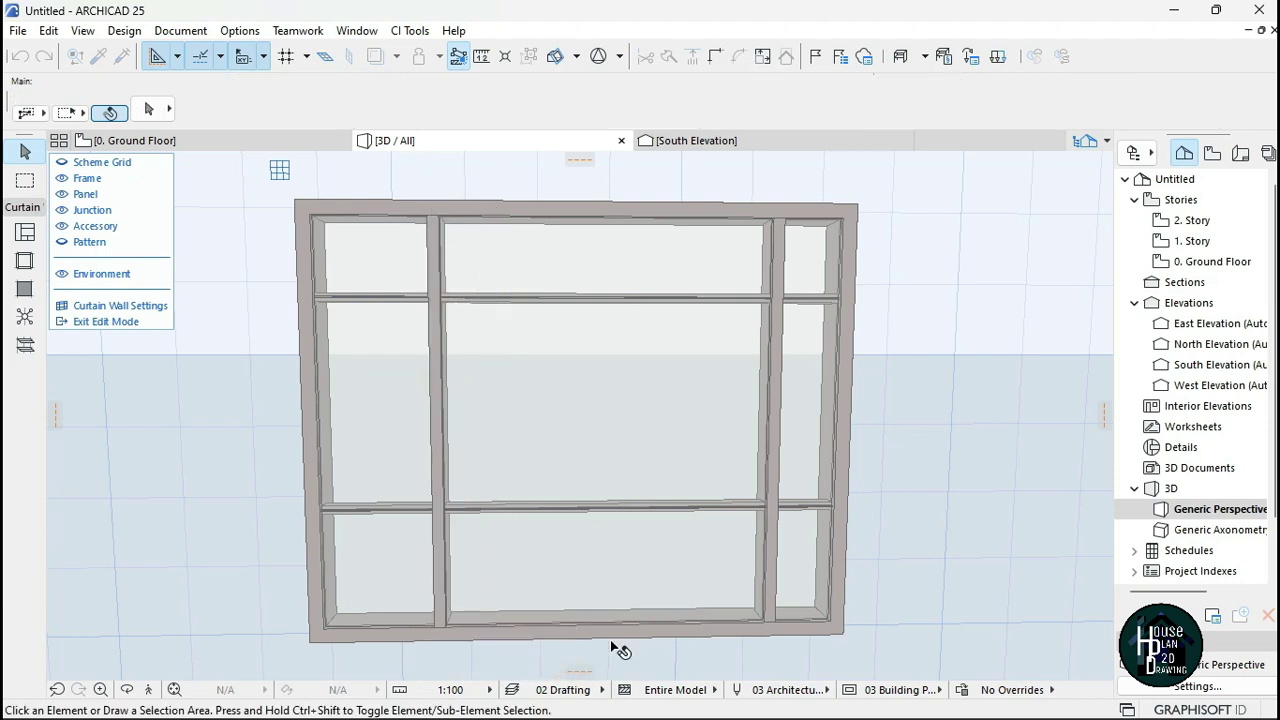
pyautogui.press('Escape')
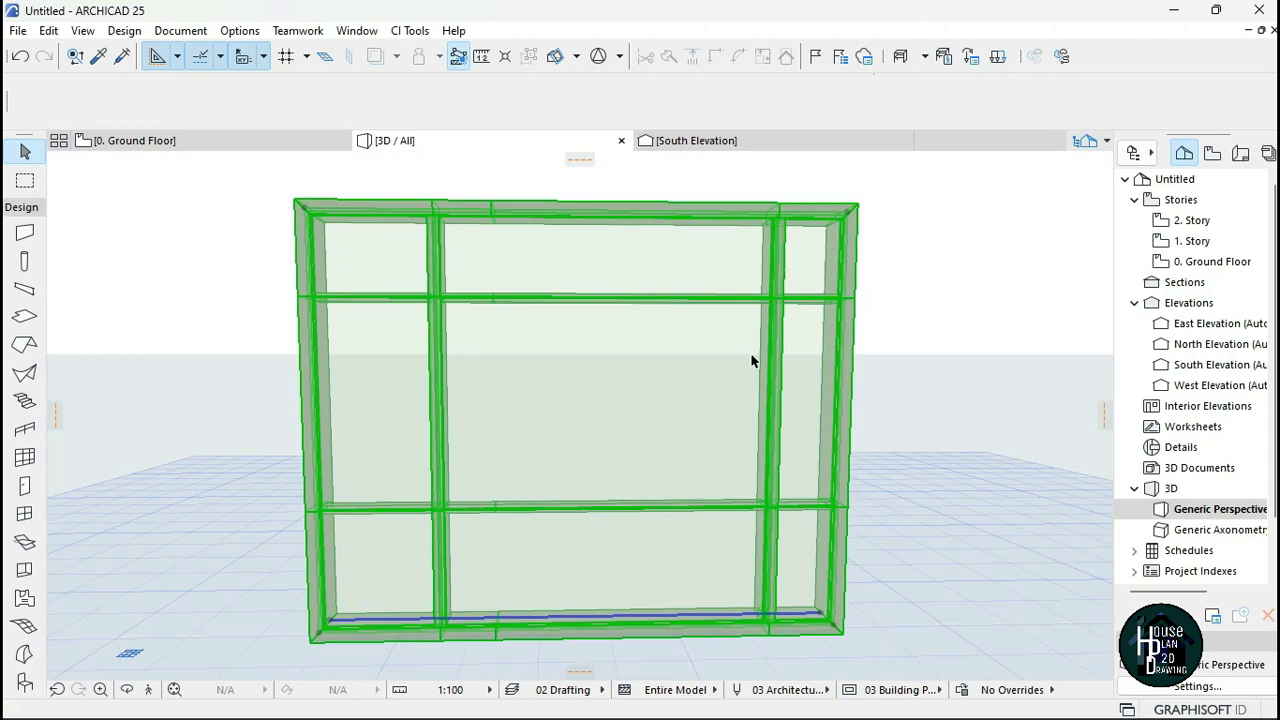
# In curtain wall edit mode, move the full-height right mullion inward along the bottom frame to widen the right column.
pyautogui.press('Escape')
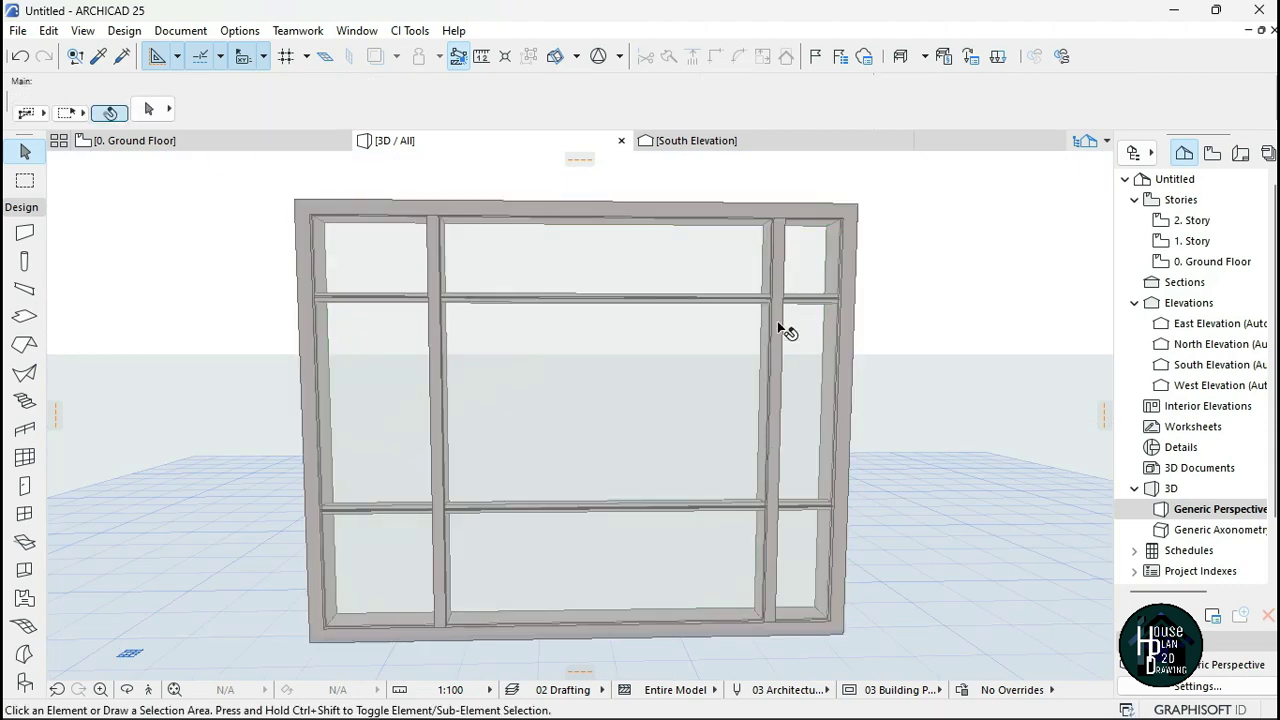
pyautogui.click(604, 406)
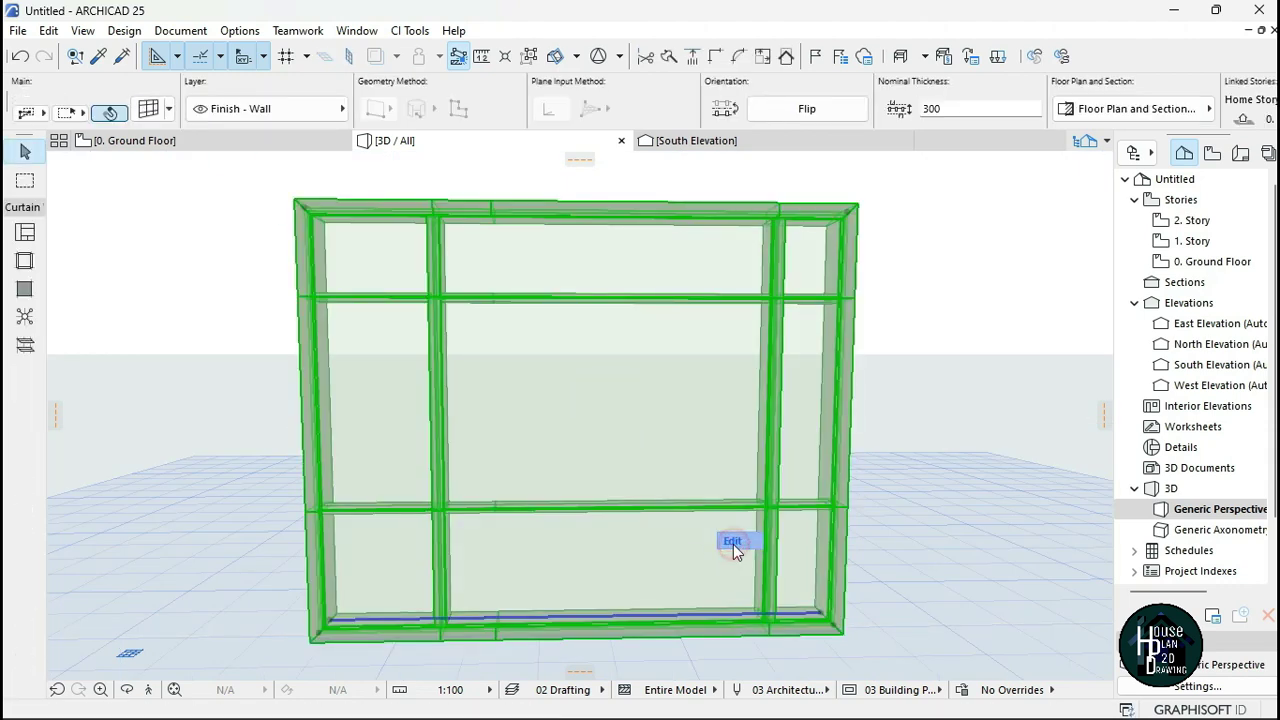
pyautogui.doubleClick(780, 291)
pyautogui.click(772, 255)
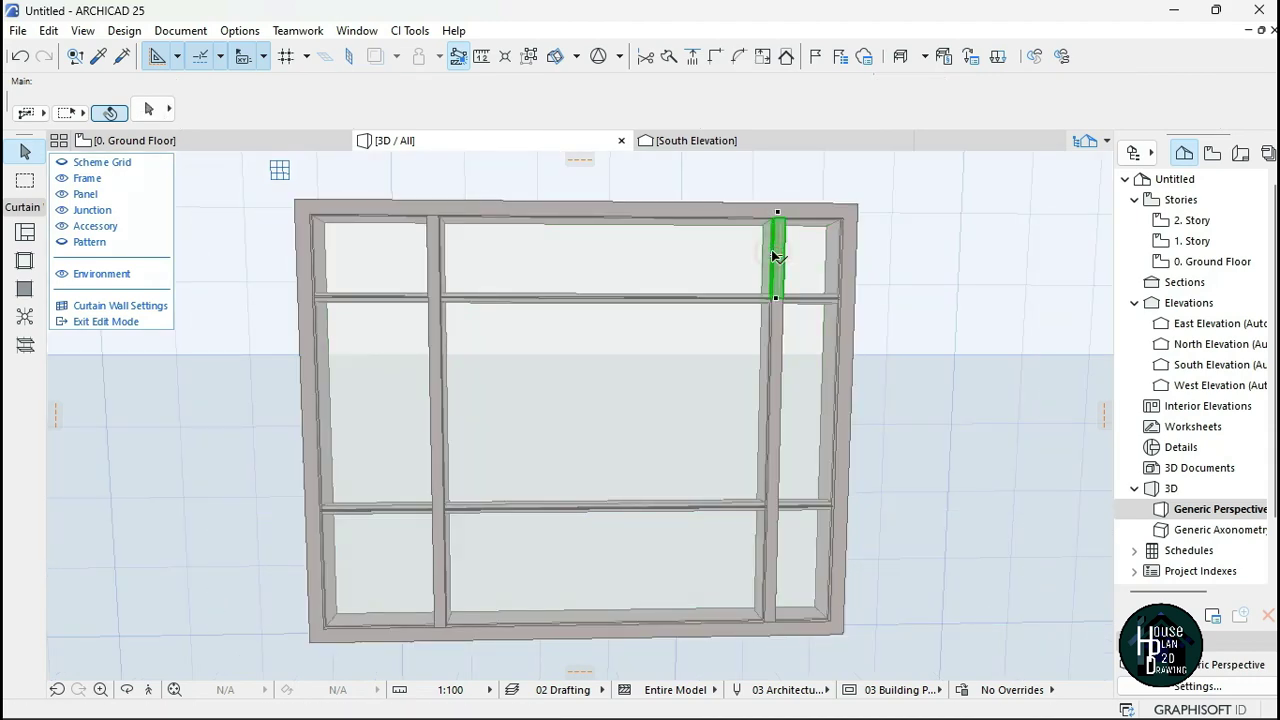
pyautogui.keyDown('shift'); pyautogui.click(775, 383); pyautogui.keyUp('shift')
pyautogui.keyDown('shift'); pyautogui.click(767, 575); pyautogui.keyUp('shift')
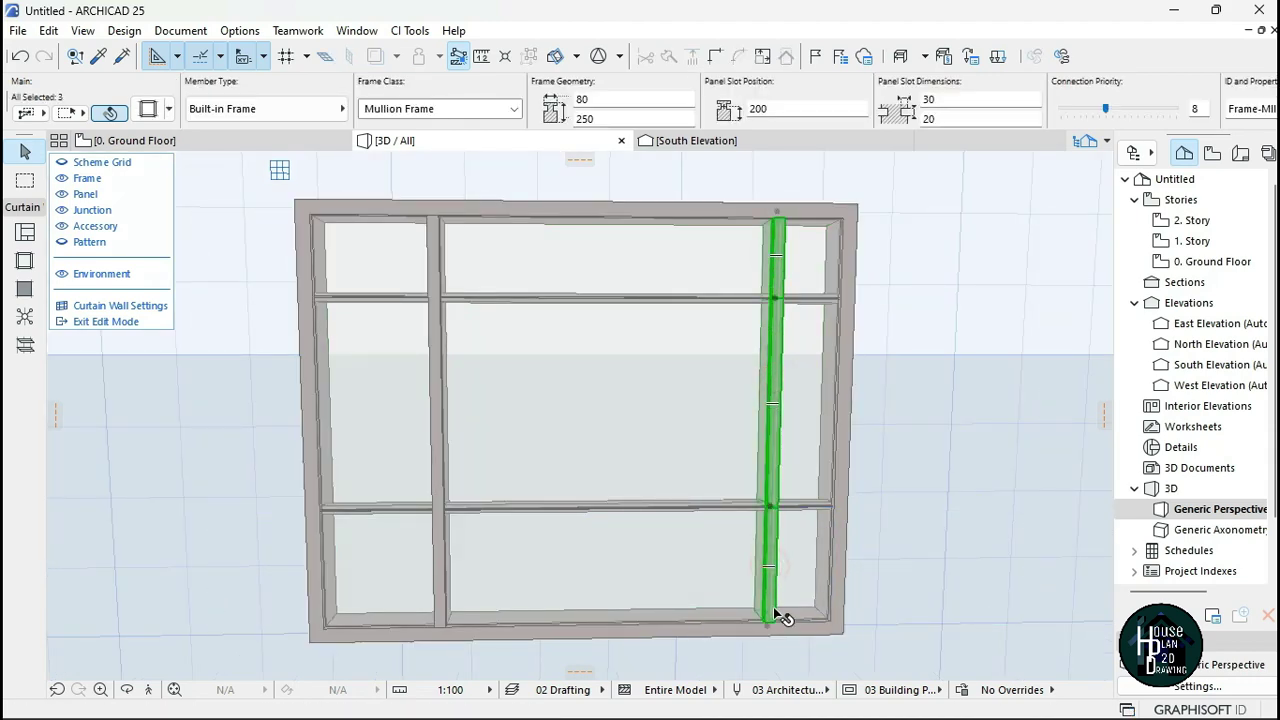
pyautogui.hotkey('ctrl', 'd')
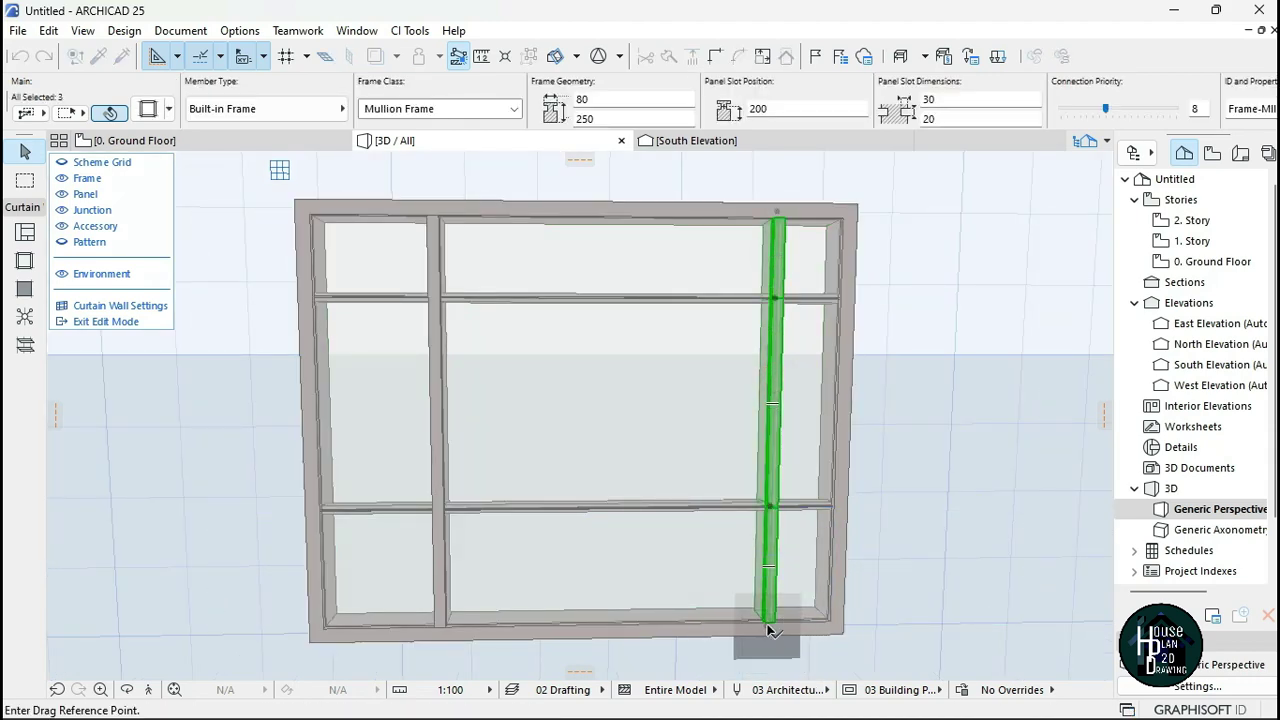
pyautogui.click(768, 629)
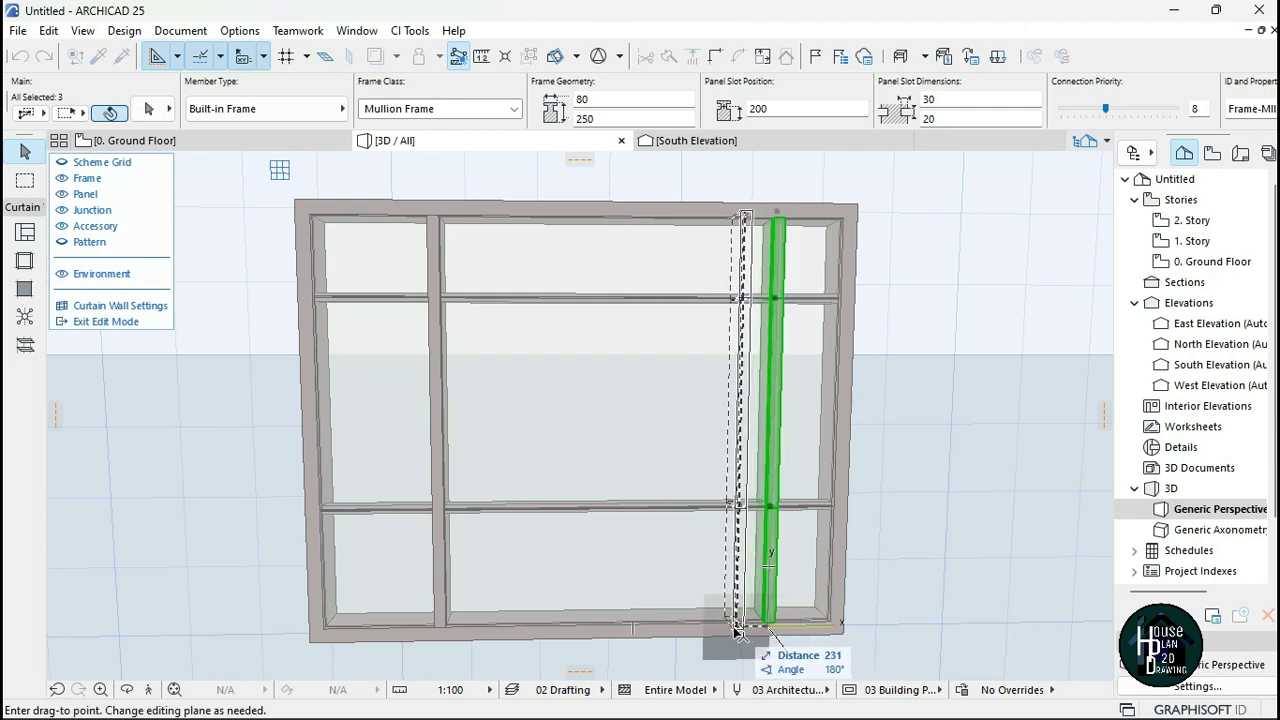
pyautogui.click(730, 628)
pyautogui.press('Escape')
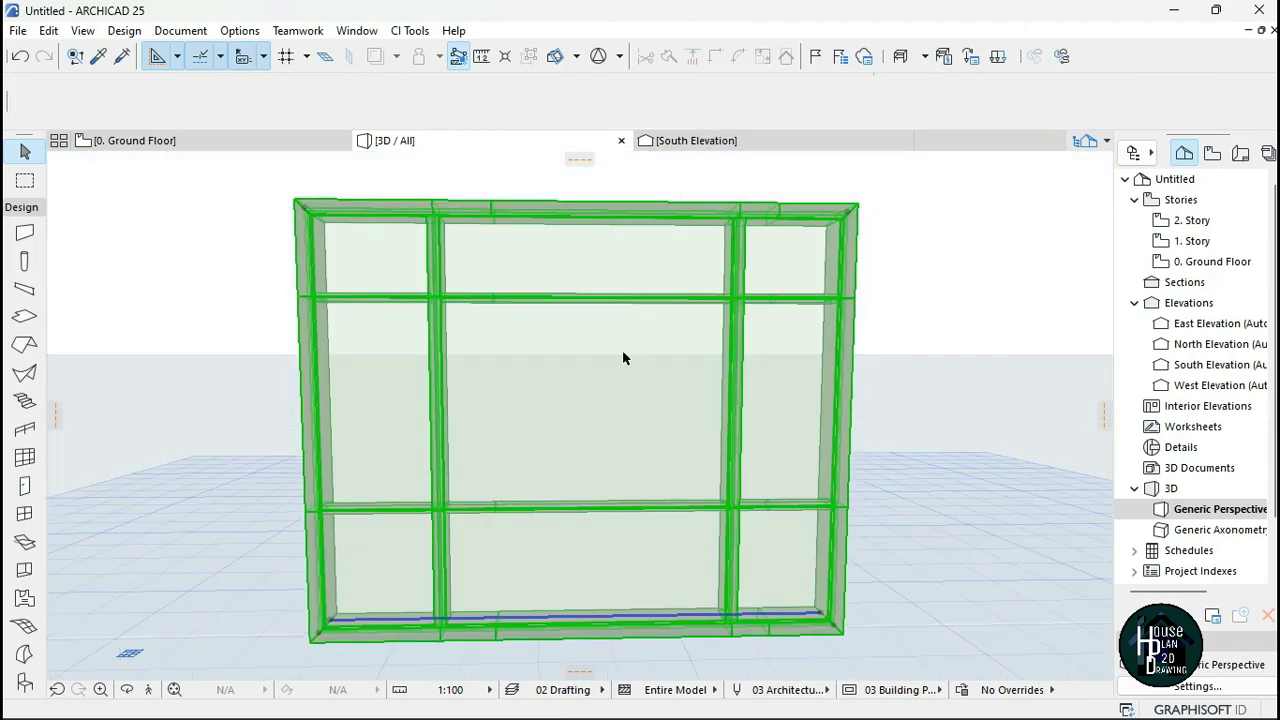
pyautogui.press('Escape')
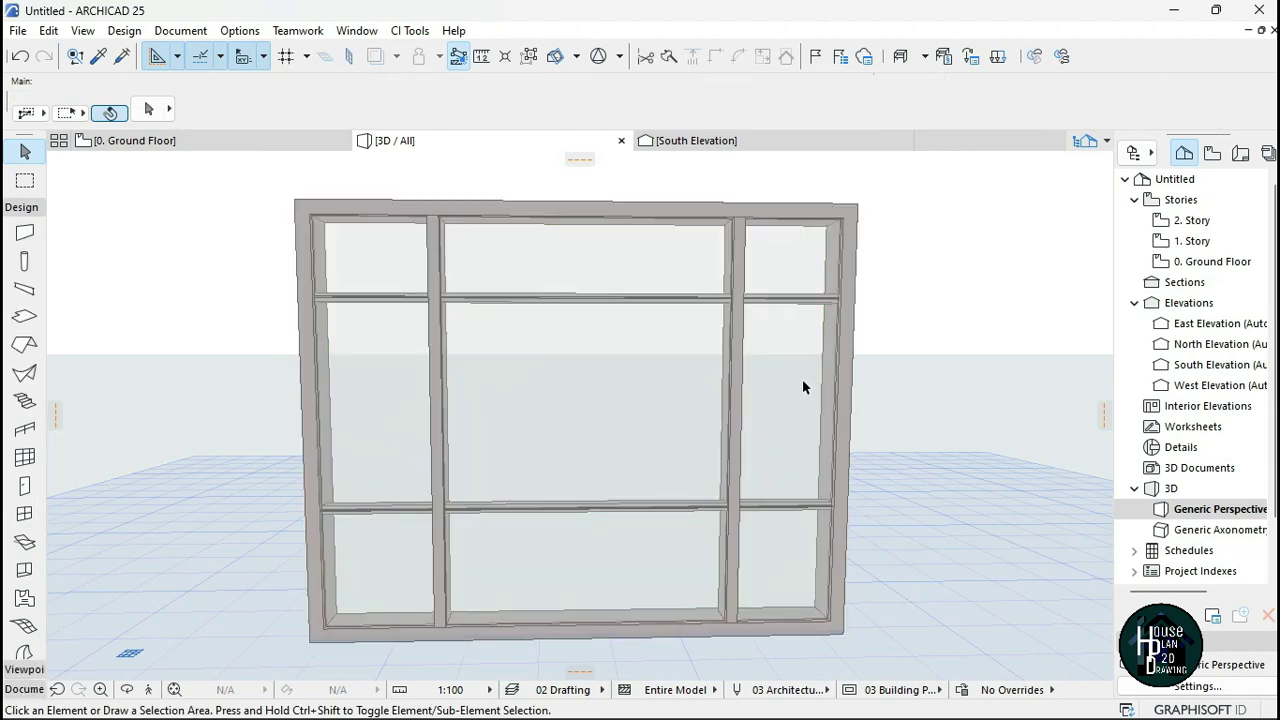
# Examine the curtain wall in the ground floor plan and the South Elevation to judge its column widths.
pyautogui.click(215, 145)
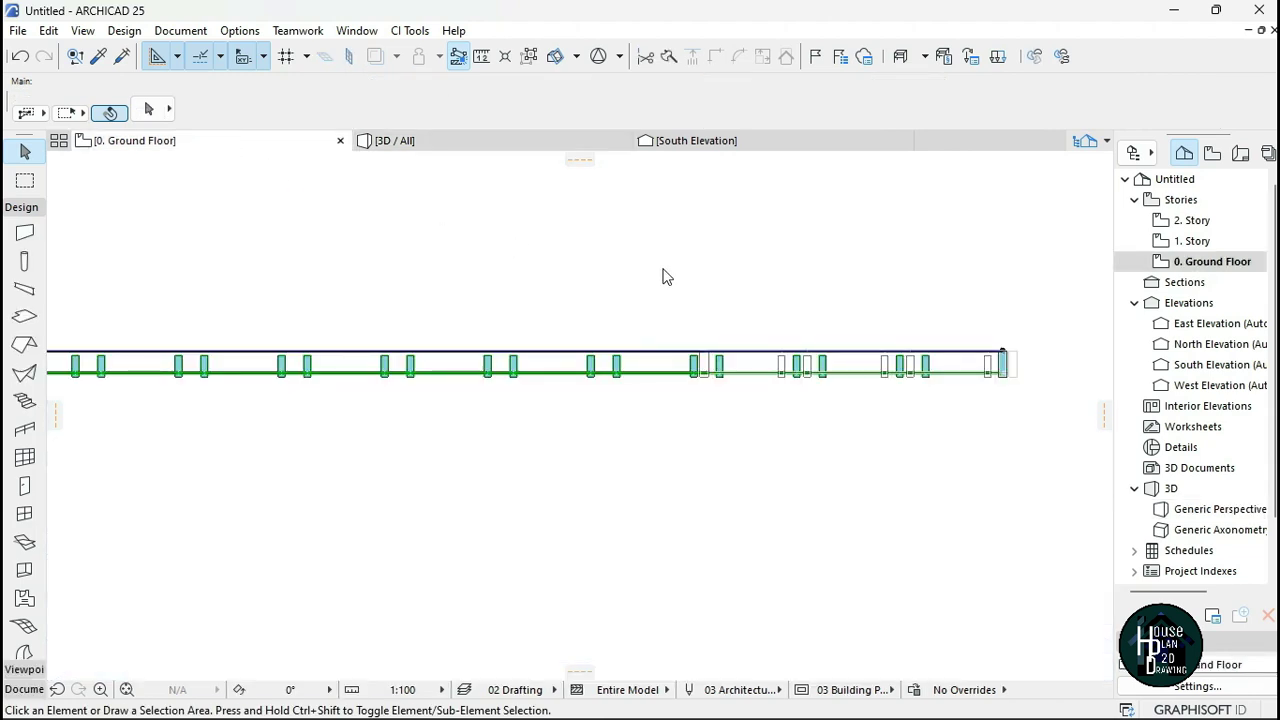
pyautogui.scroll(-10, 662, 277)
pyautogui.scroll(-3, 608, 537)
pyautogui.scroll(8, 523, 543)
pyautogui.scroll(-4, 629, 509)
pyautogui.scroll(6, 640, 500)
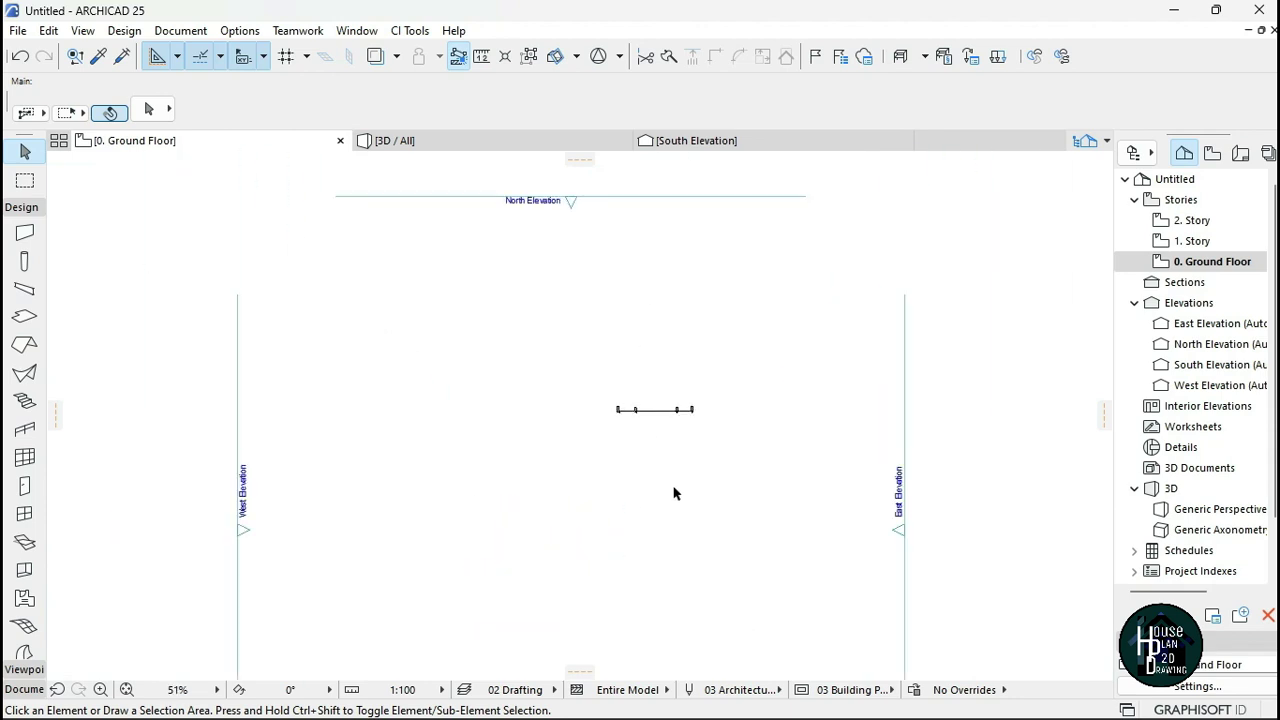
pyautogui.doubleClick(1220, 364)
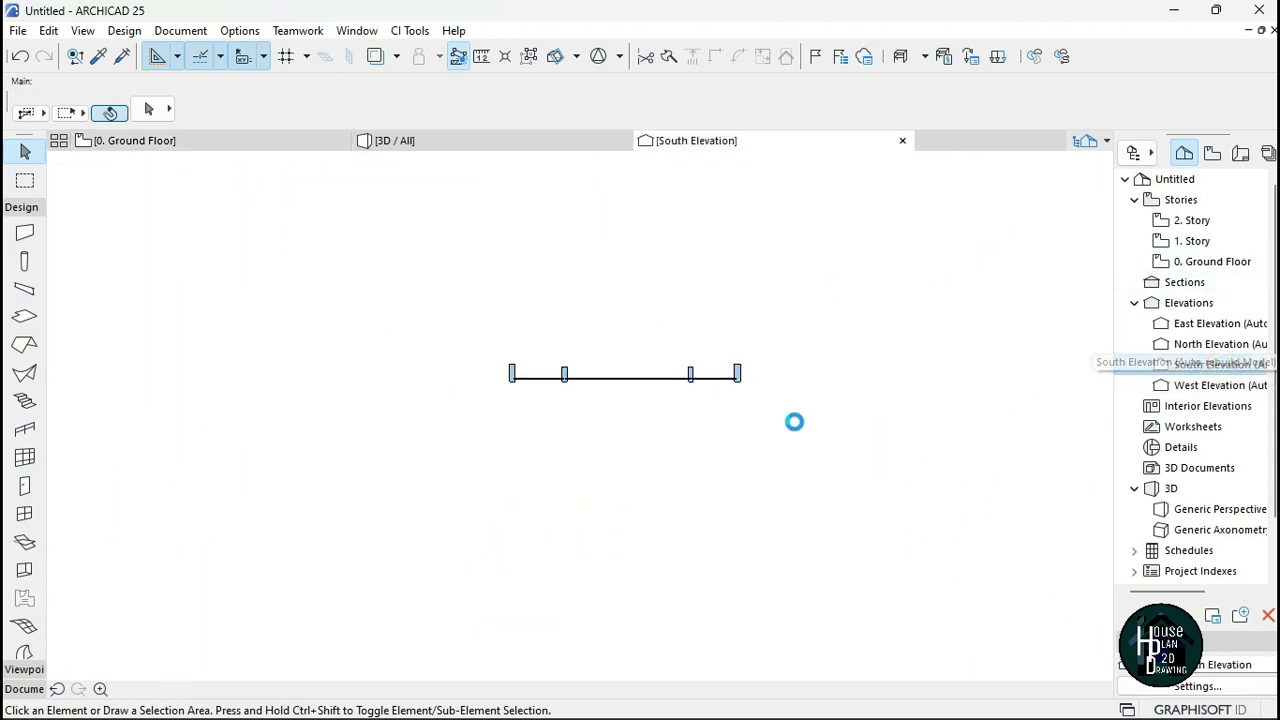
pyautogui.scroll(8, 692, 453)
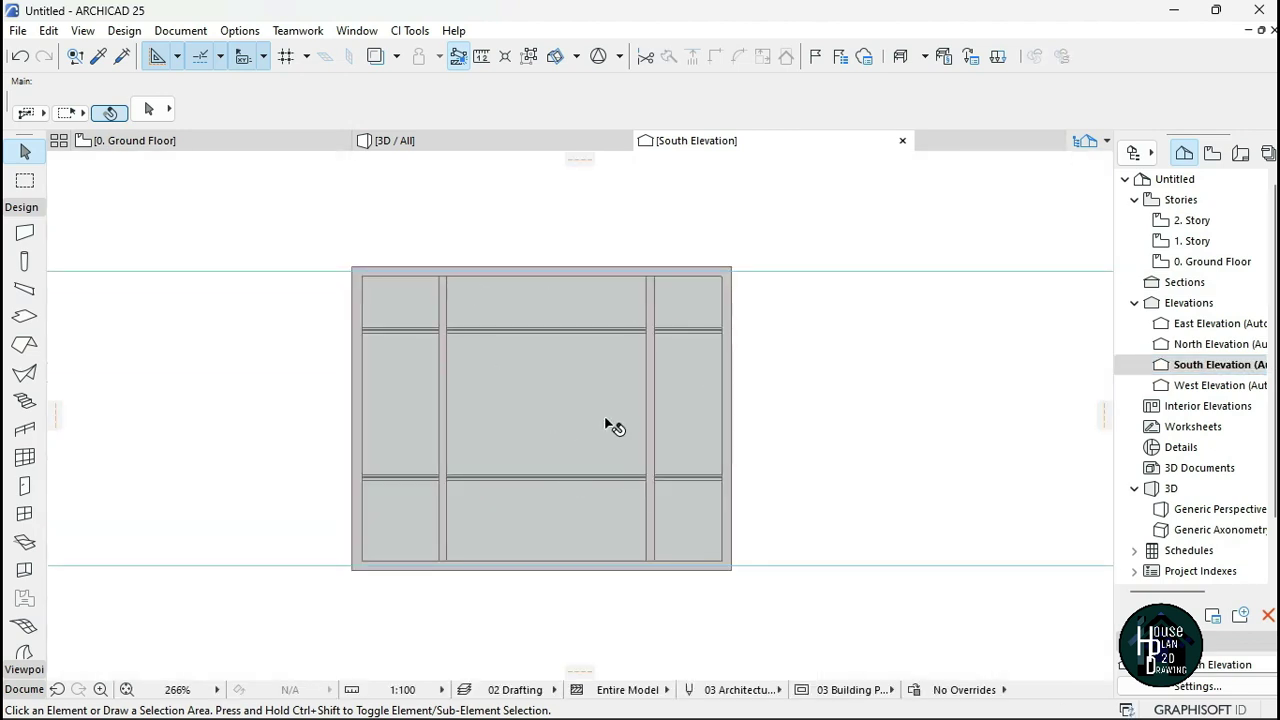
pyautogui.scroll(1, 643, 463)
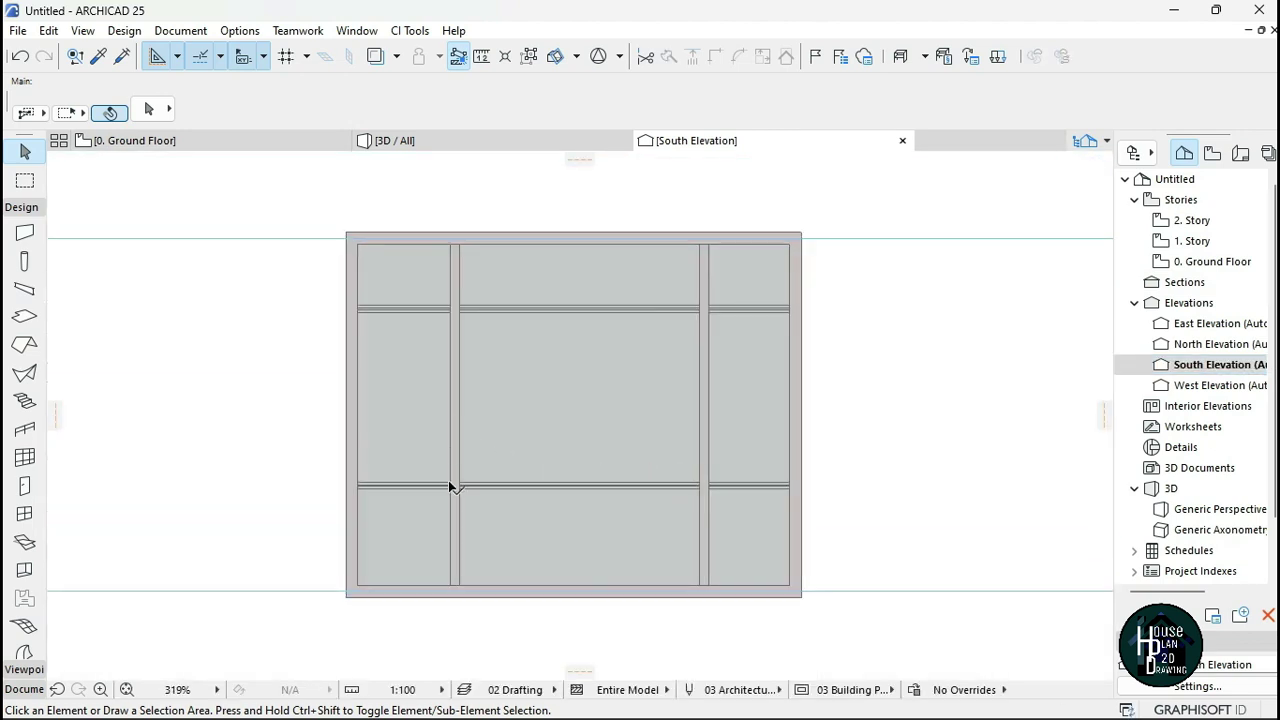
# In the South Elevation, edit the curtain wall and move all three segments of its right mullion further toward the center.
pyautogui.click(591, 397)
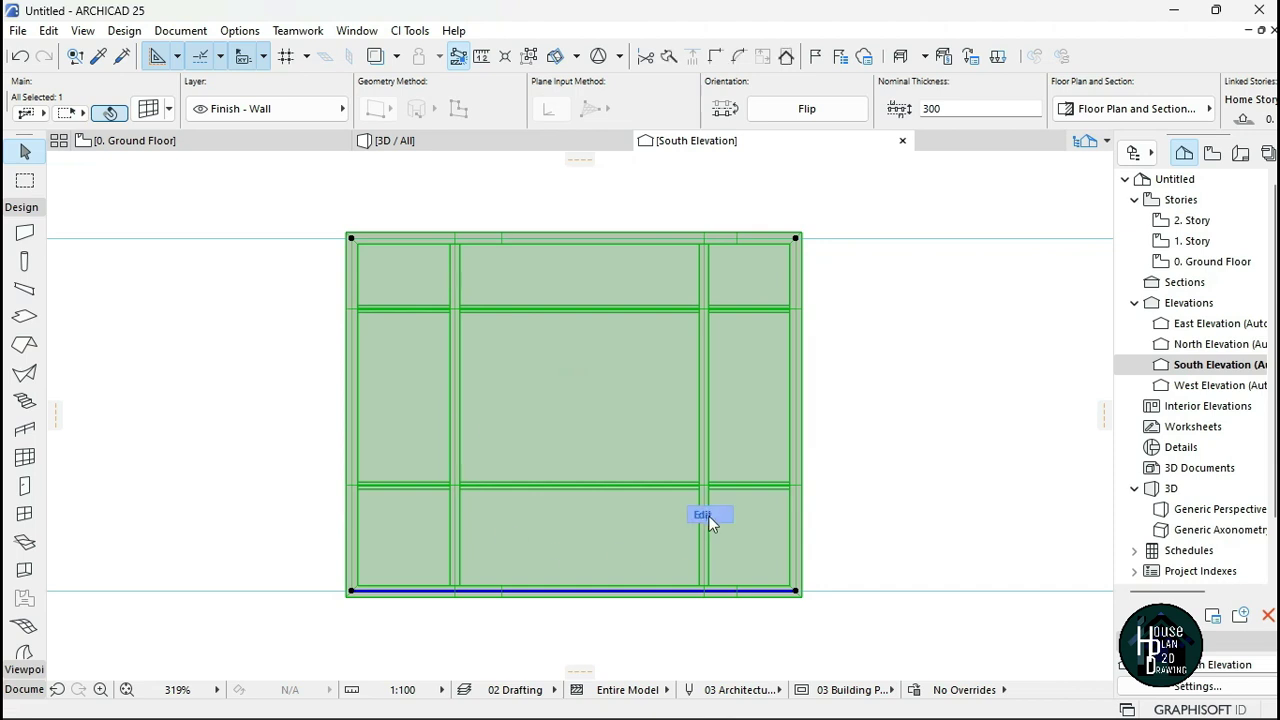
pyautogui.click(708, 515)
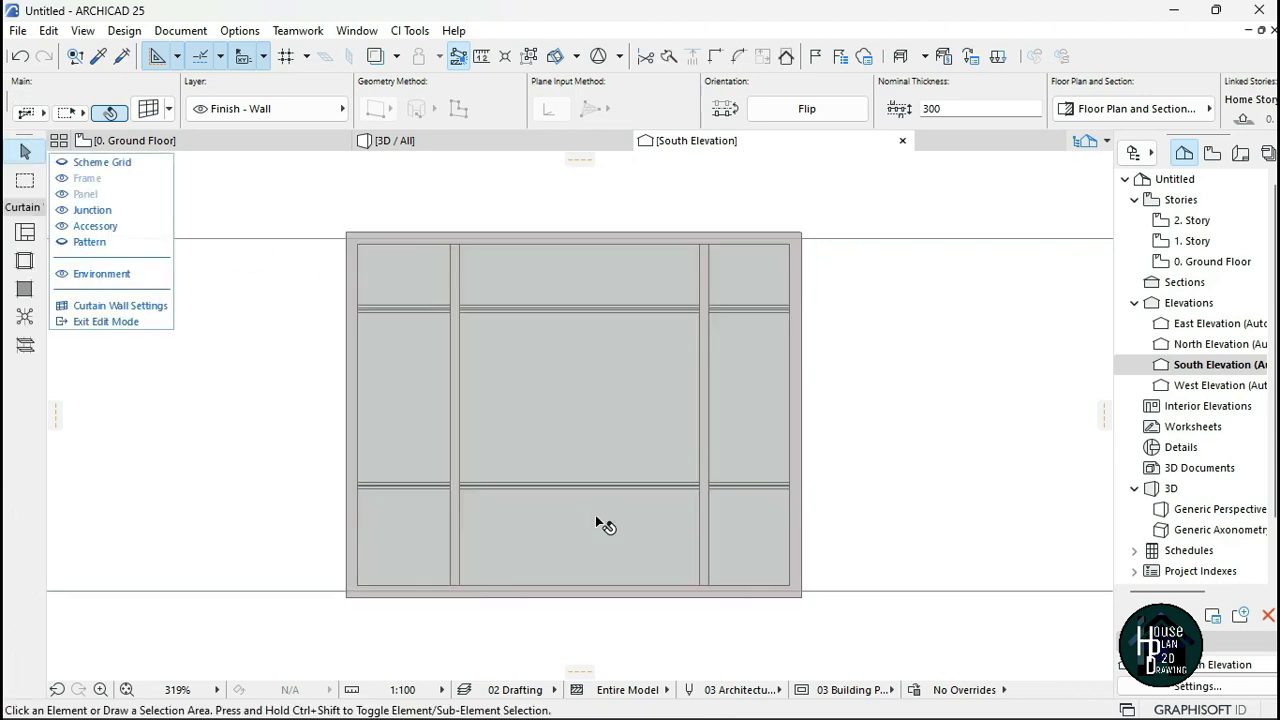
pyautogui.click(700, 313)
pyautogui.keyDown('shift'); pyautogui.click(699, 423); pyautogui.keyUp('shift')
pyautogui.keyDown('shift'); pyautogui.click(702, 592); pyautogui.keyUp('shift')
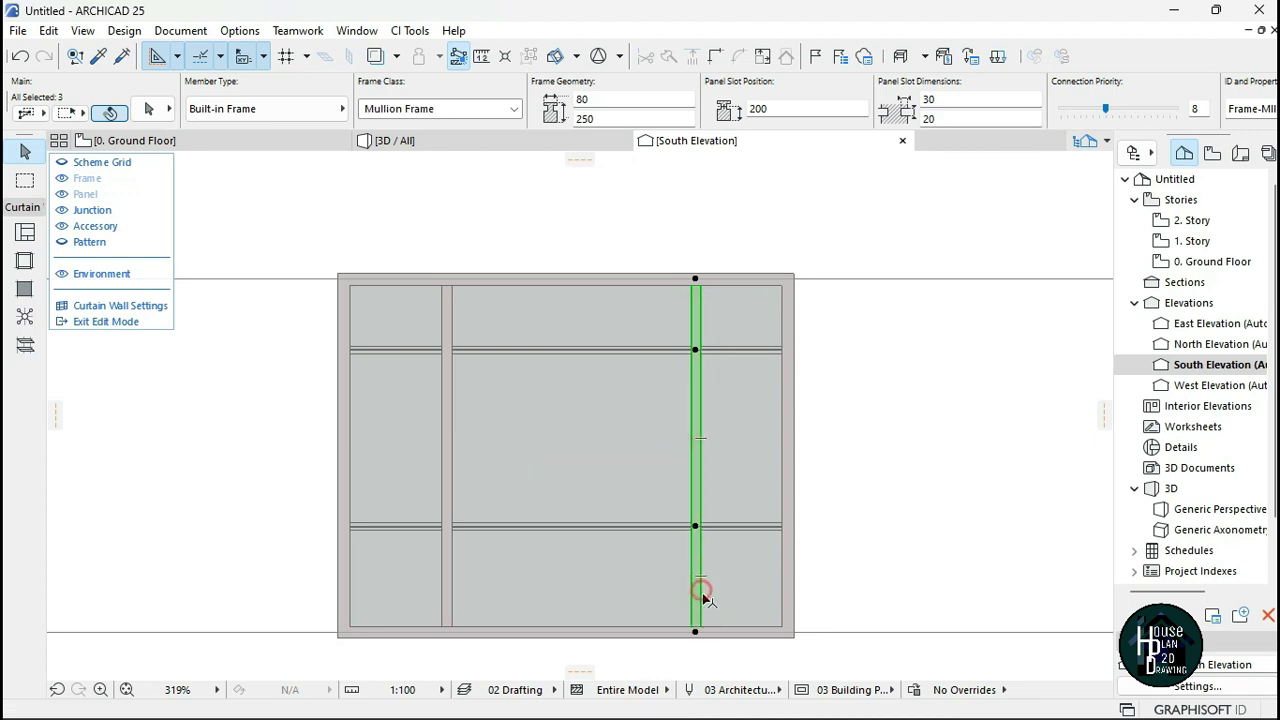
pyautogui.hotkey('ctrl', 'd')
pyautogui.click(695, 632)
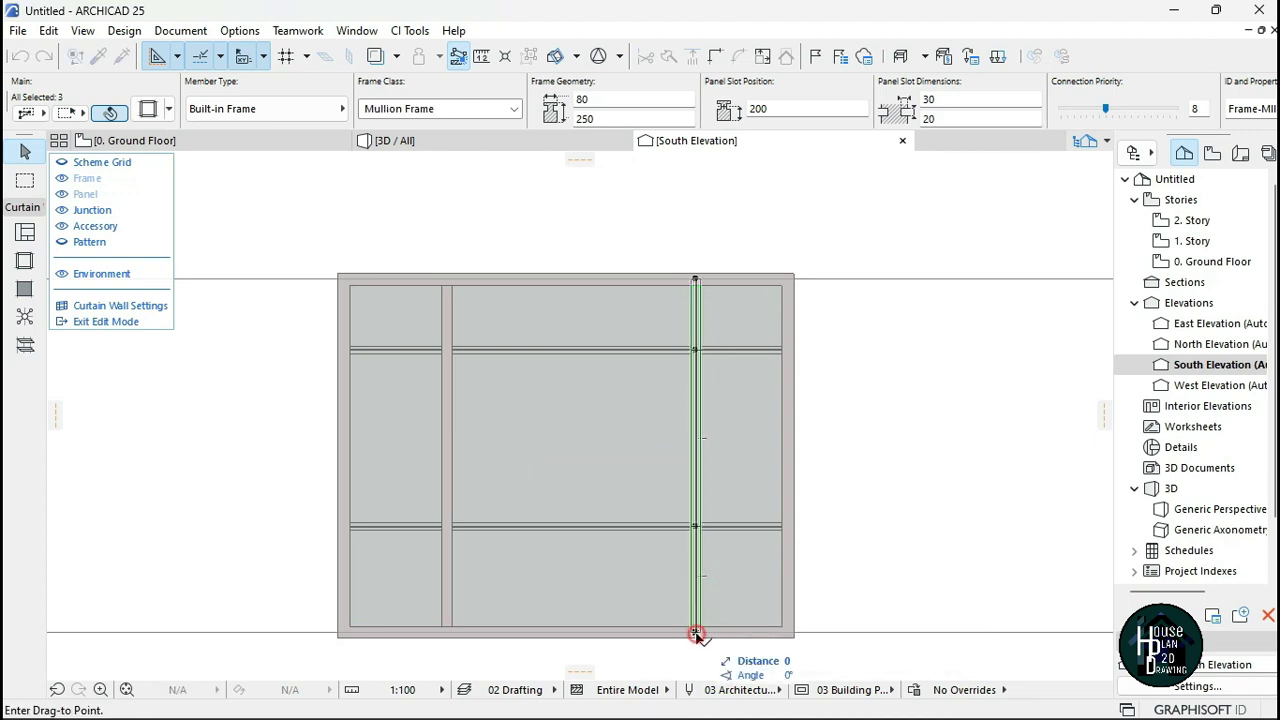
pyautogui.click(670, 635)
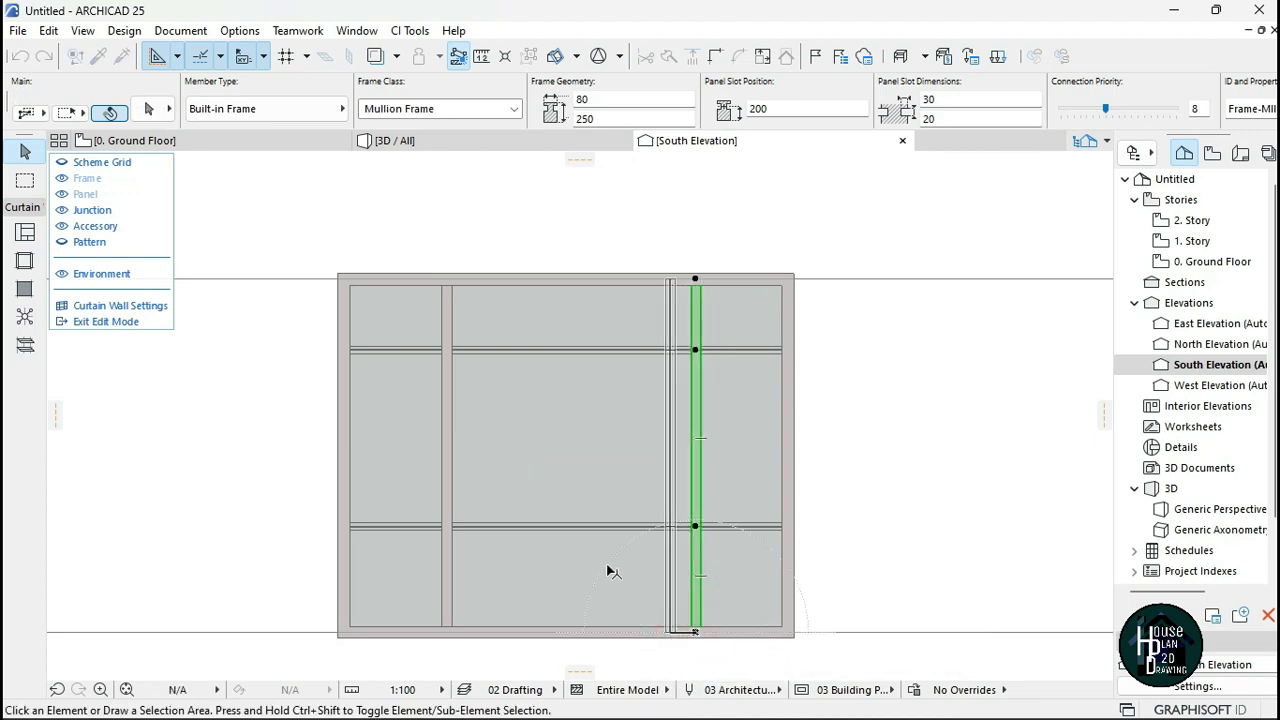
pyautogui.press('Escape')
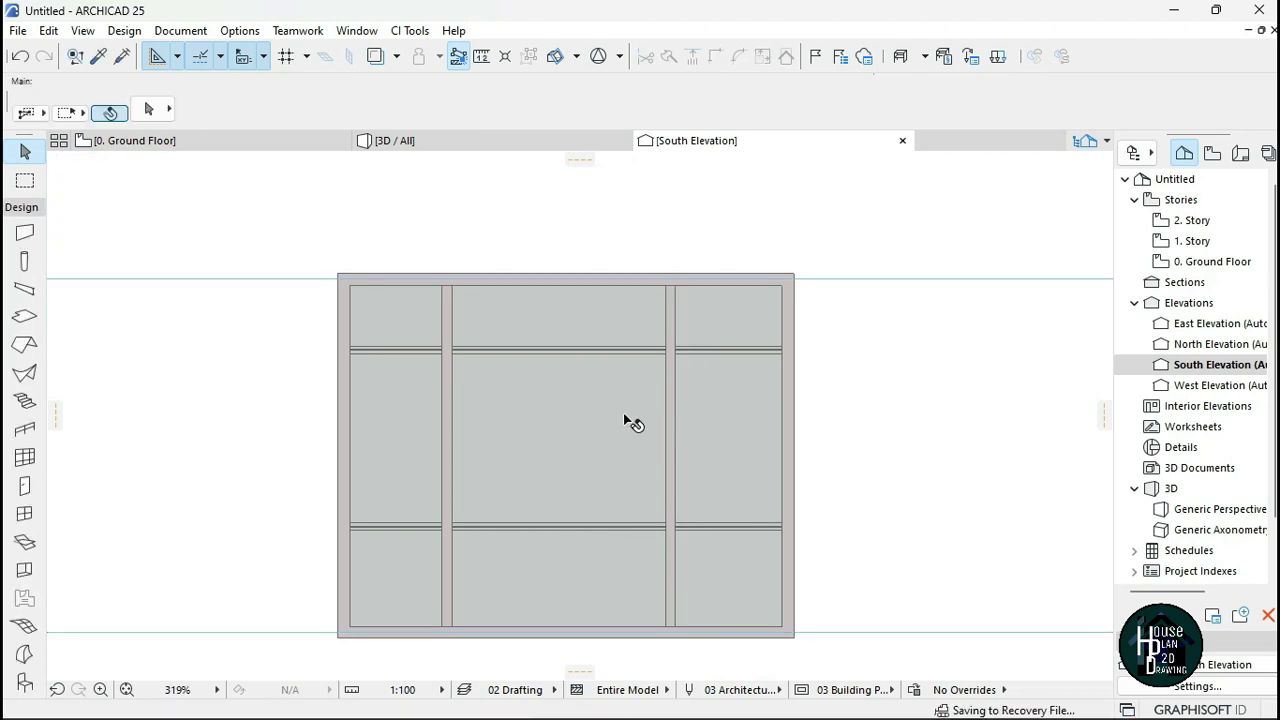
pyautogui.scroll(-3, 623, 413)
pyautogui.scroll(3, 608, 462)
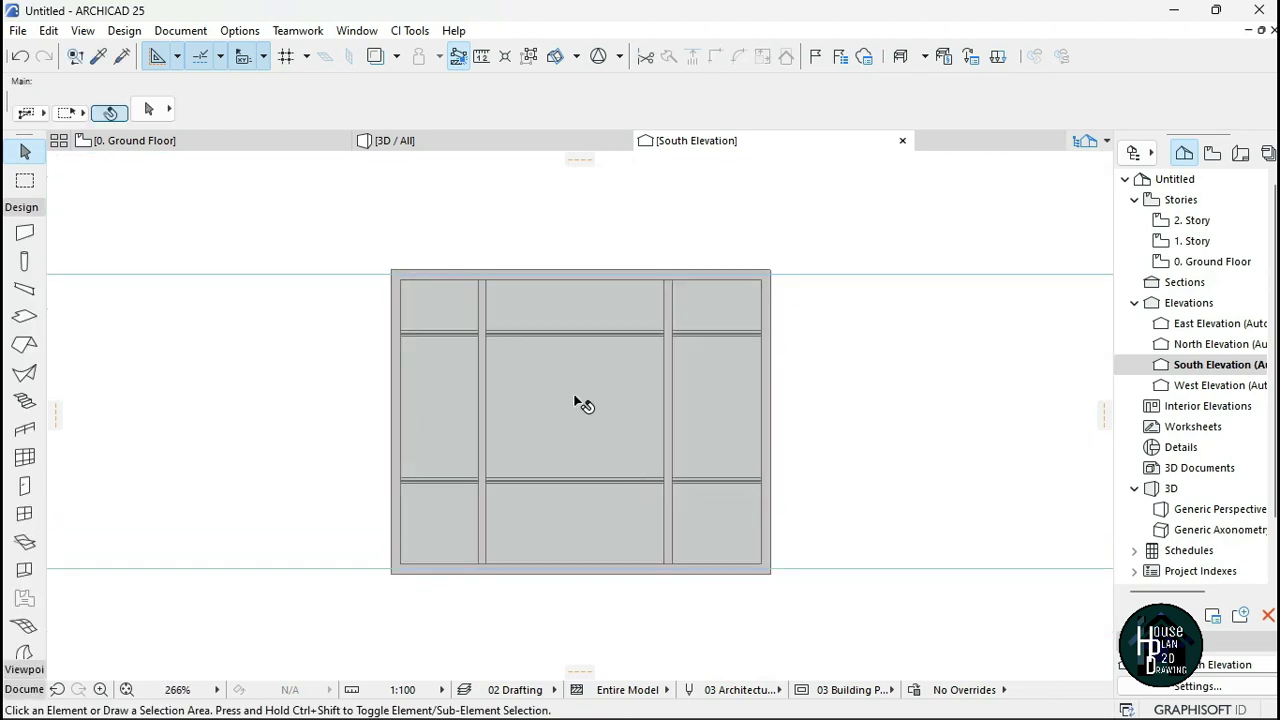
# In the ground floor plan, shorten the curtain wall by moving both end nodes of its reference line inward.
pyautogui.click(229, 145)
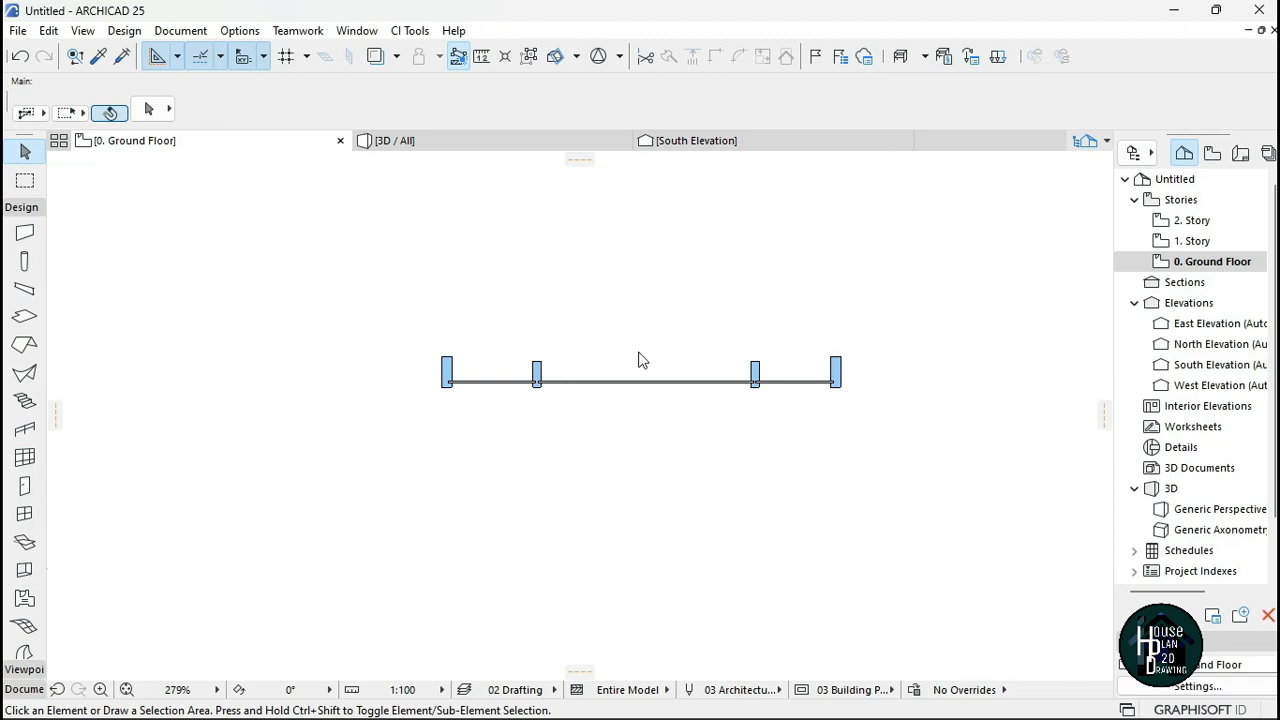
pyautogui.scroll(-2, 697, 406)
pyautogui.scroll(4, 697, 406)
pyautogui.click(684, 380)
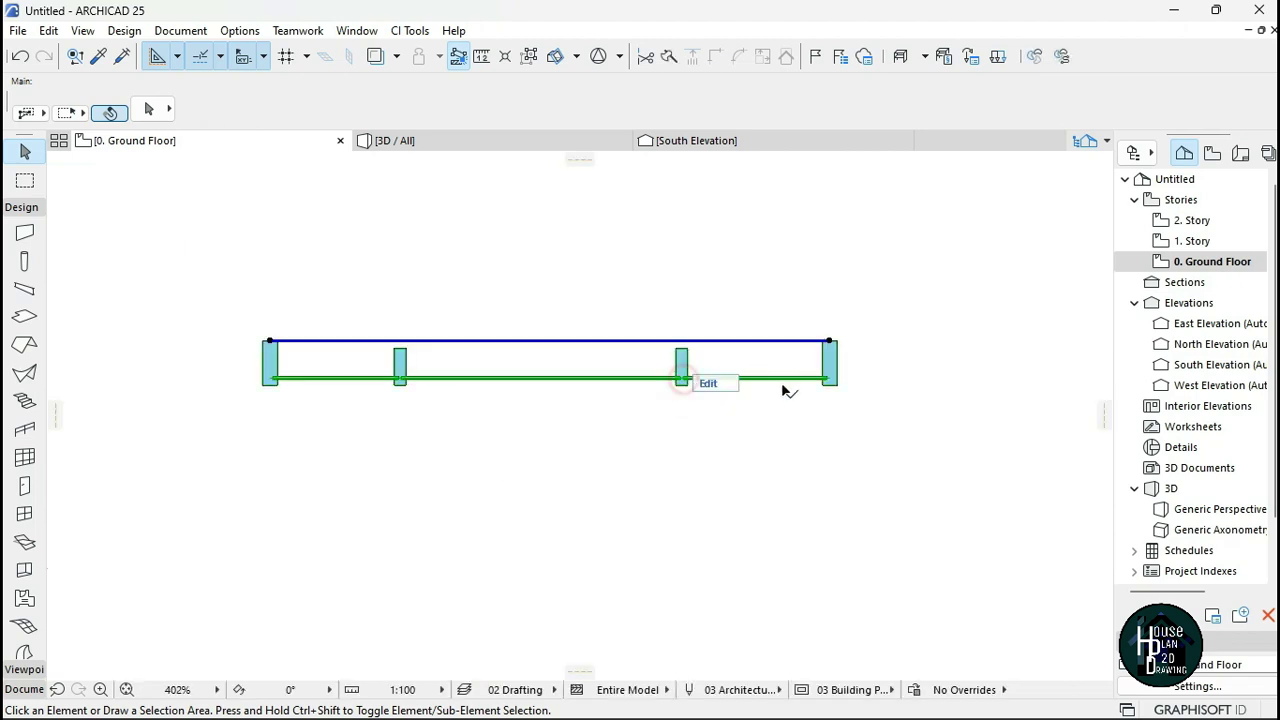
pyautogui.click(829, 341)
pyautogui.click(829, 341)
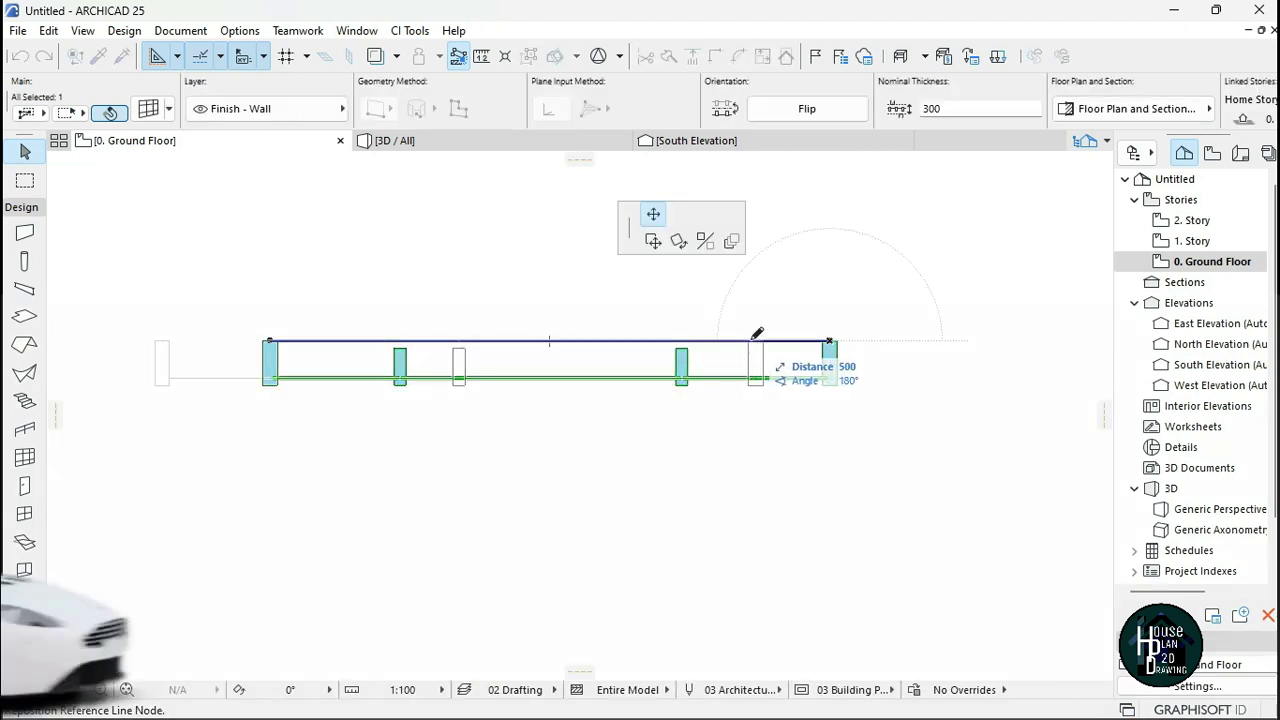
pyautogui.click(760, 341)
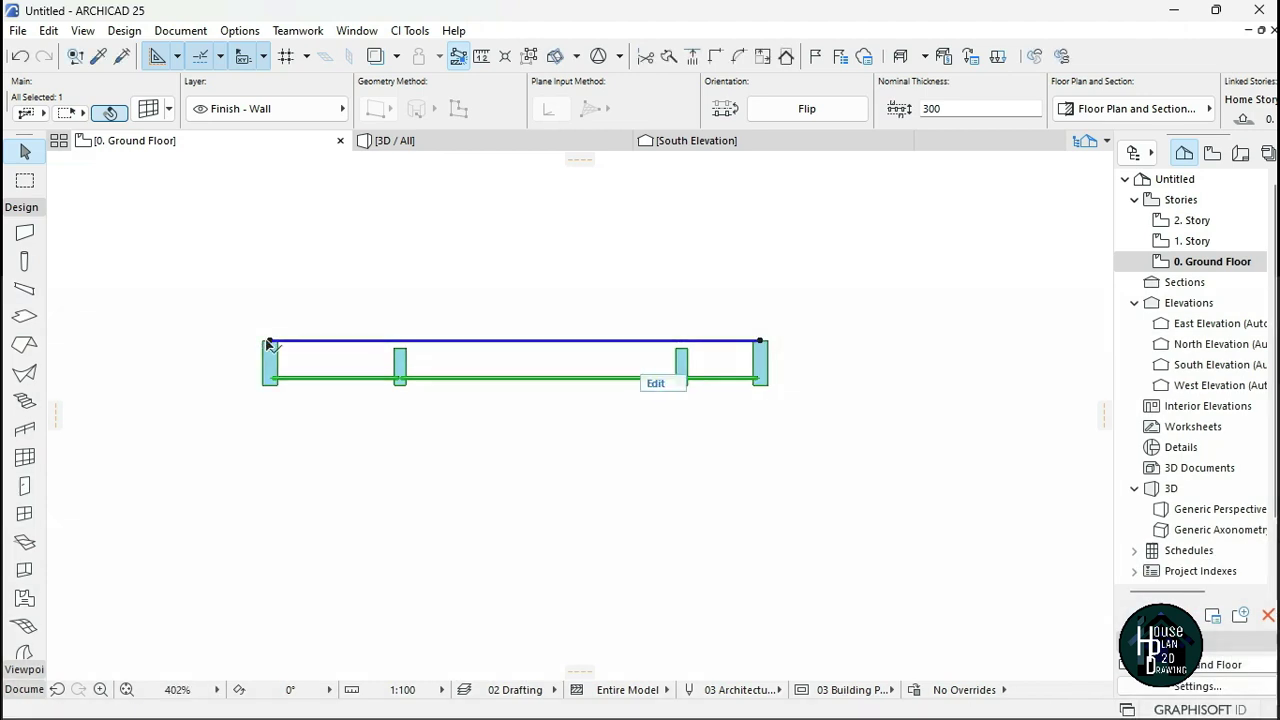
pyautogui.click(269, 341)
pyautogui.click(311, 341)
pyautogui.click(563, 466)
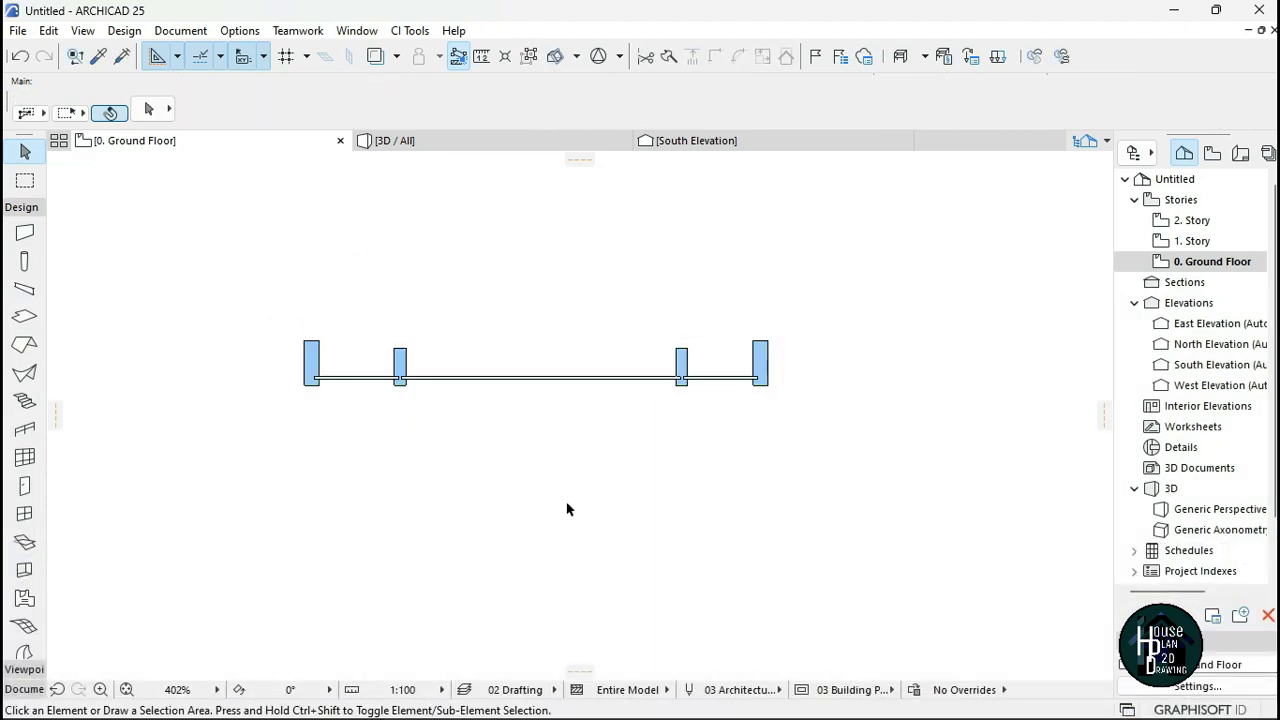
# Check the reference photo 20230123_132408.jpg and examine the narrowed curtain wall's proportions in the 3D view.
pyautogui.press('super+Tab')
pyautogui.click(723, 189)
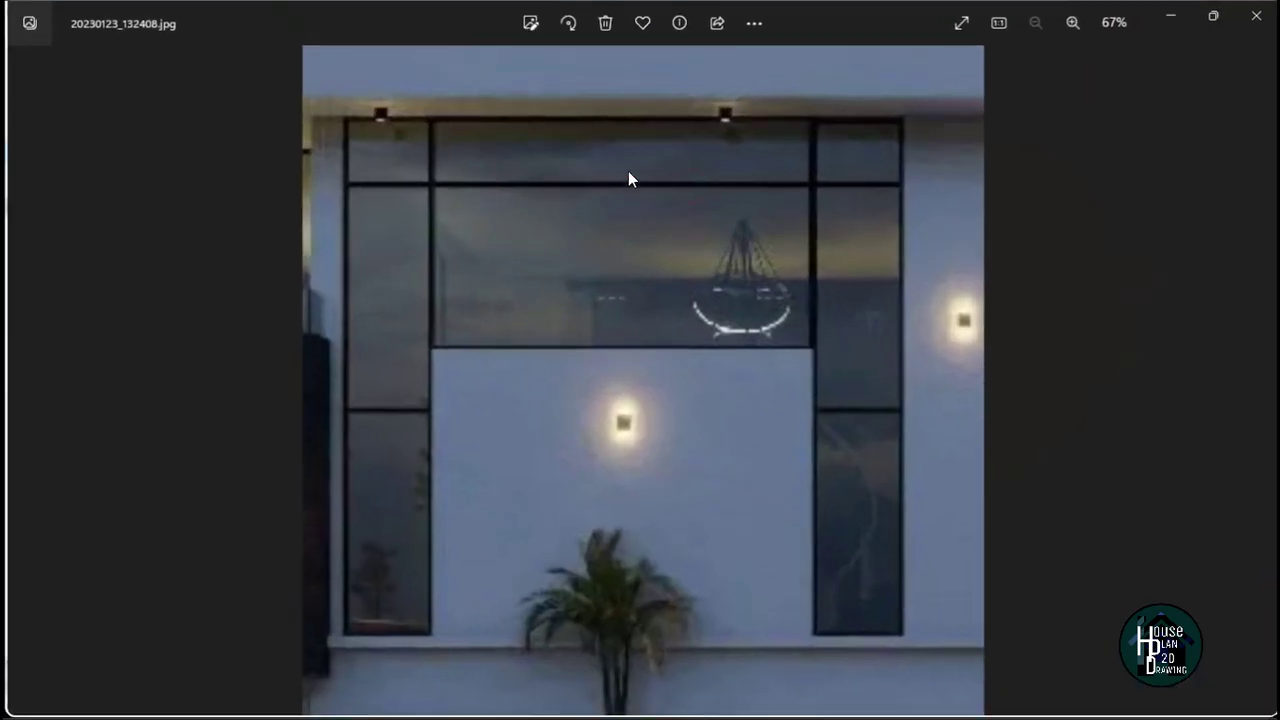
pyautogui.press('super+Tab')
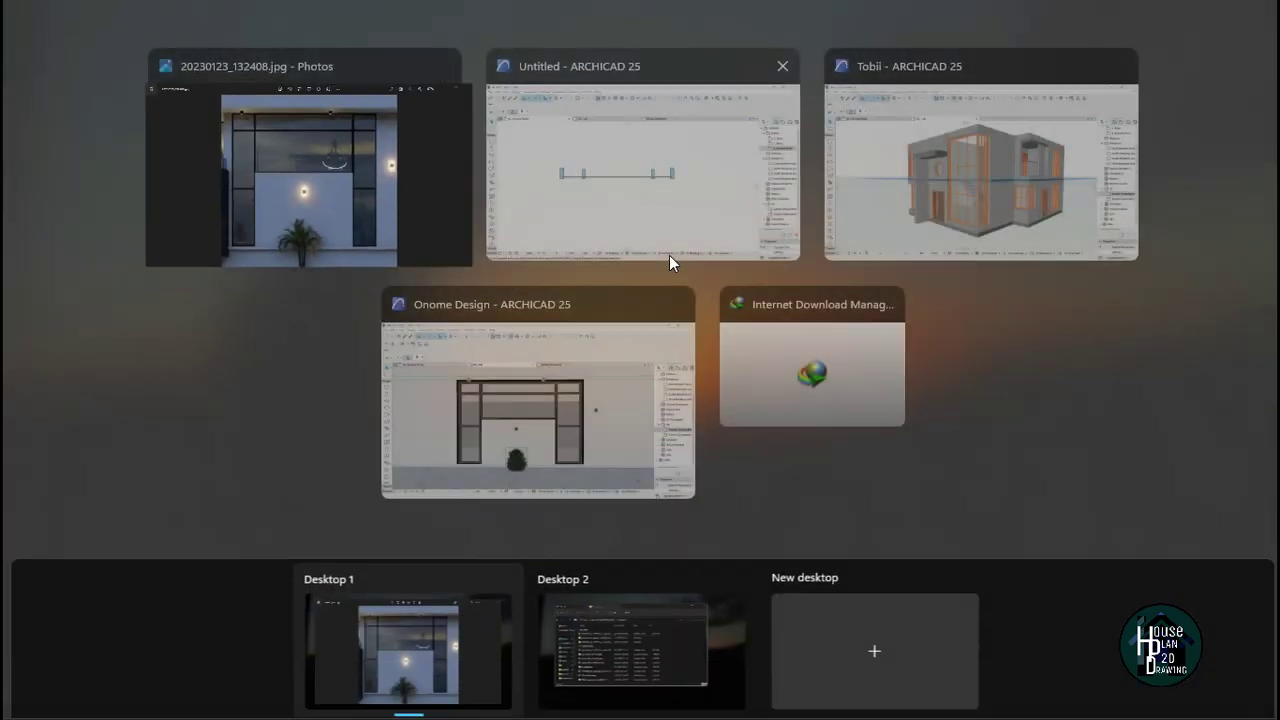
pyautogui.click(620, 210)
pyautogui.click(495, 140)
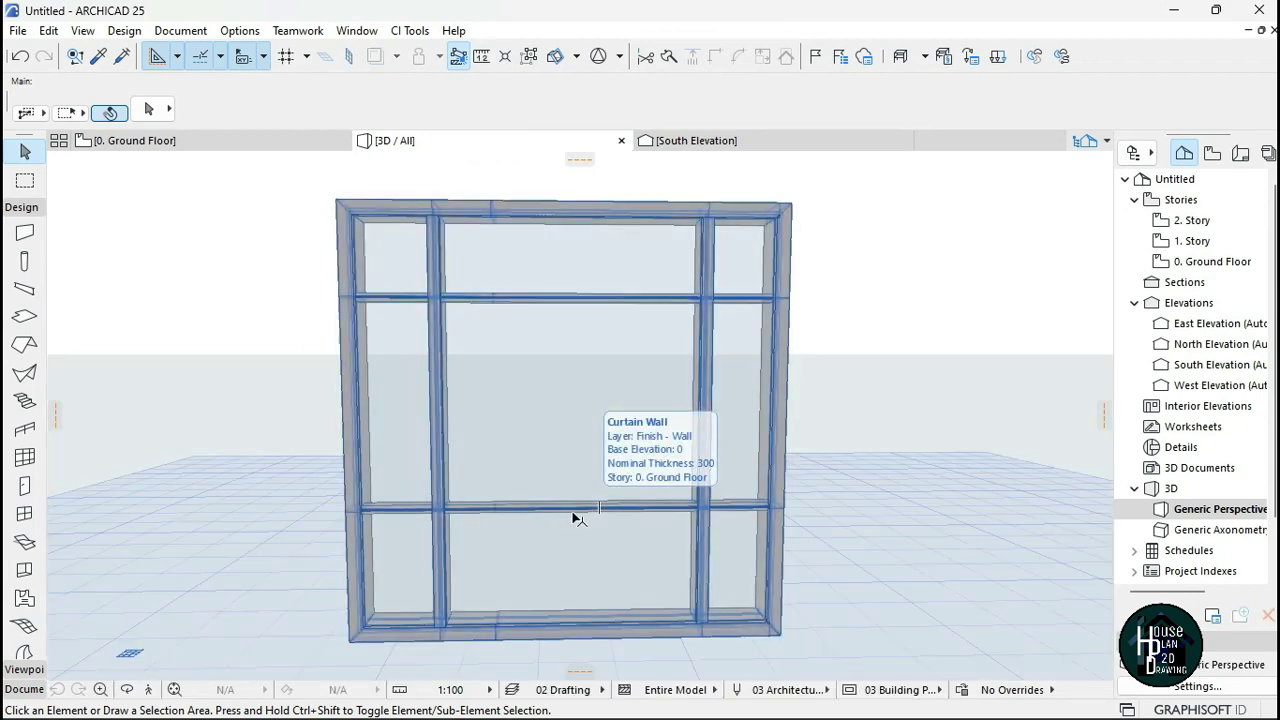
pyautogui.click(153, 689)
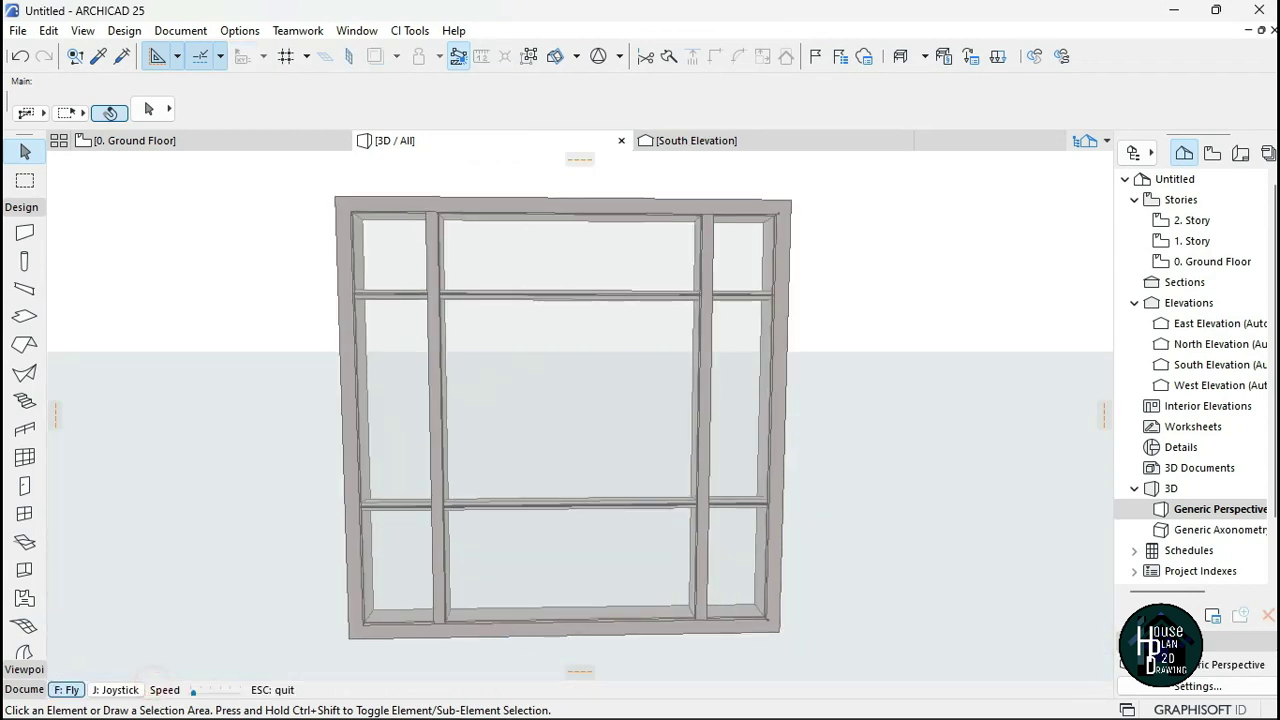
pyautogui.press('Up')
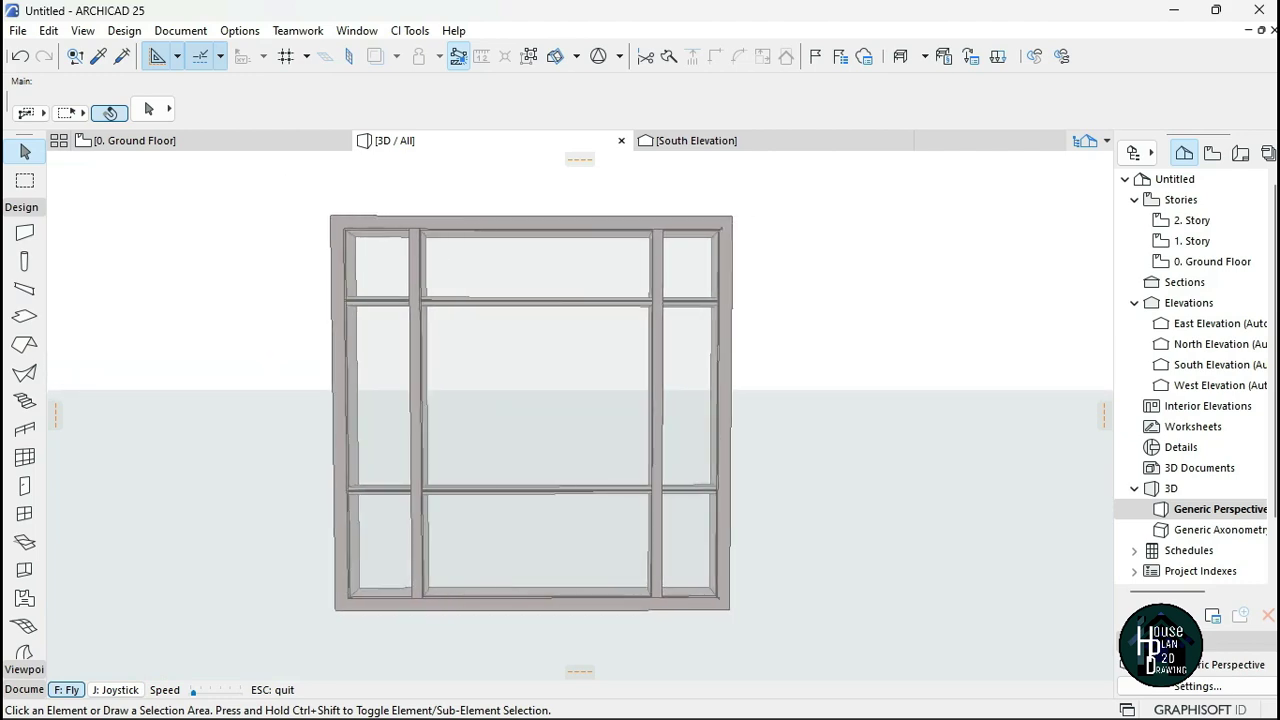
pyautogui.press('Down')
pyautogui.press('Up')
pyautogui.press('Escape')
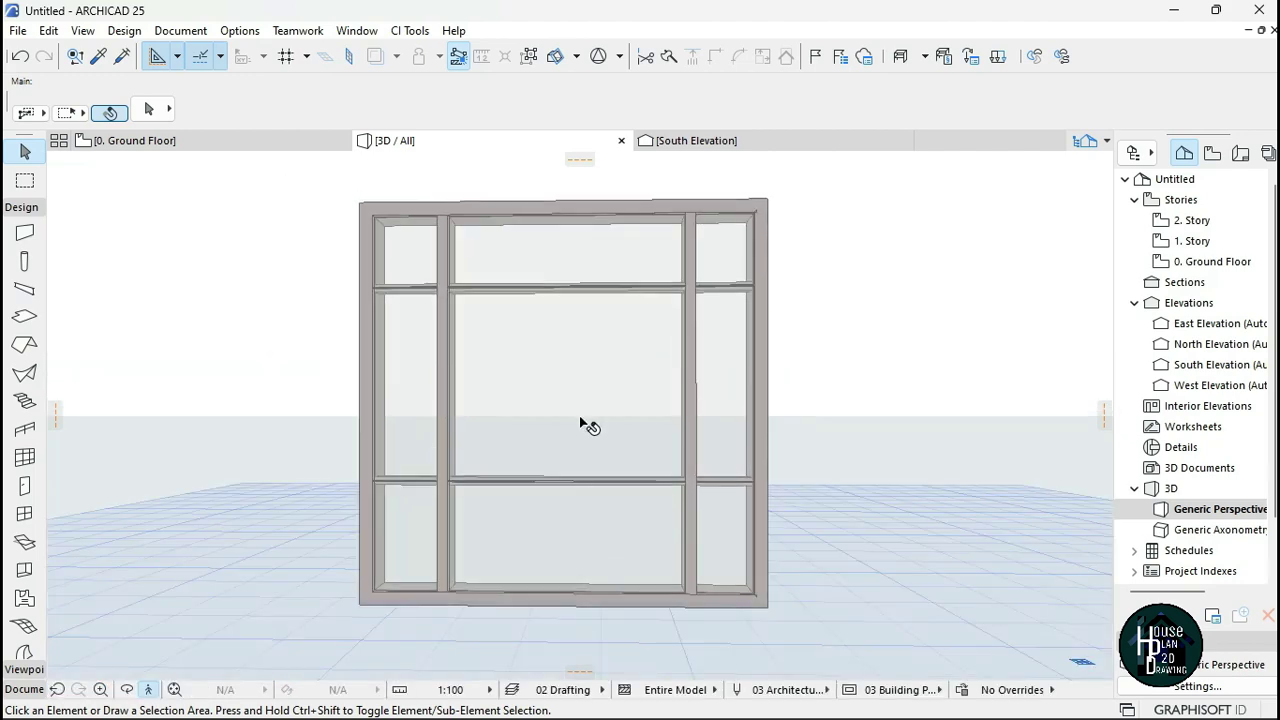
# Compare the curtain wall with reference photo 20230123_132408.jpg, viewing the model up close and from farther back in the 3D view.
pyautogui.press('super+Tab')
pyautogui.click(667, 174)
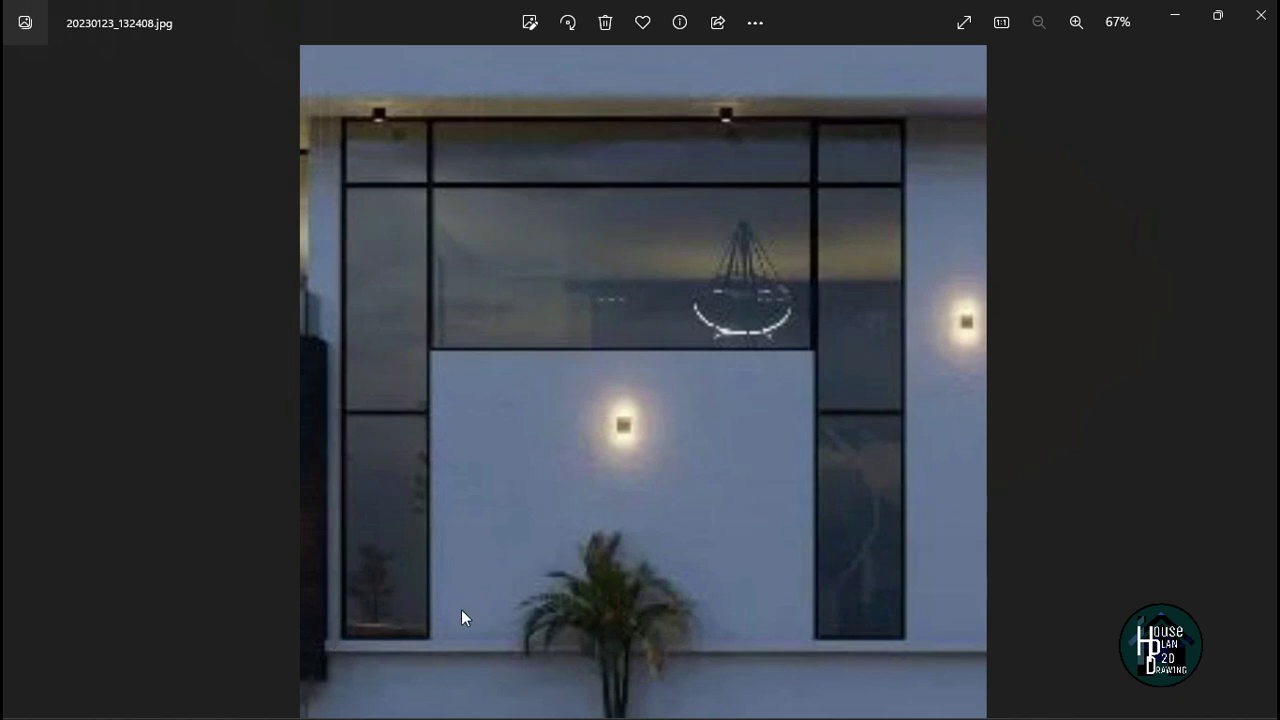
pyautogui.press('super+Tab')
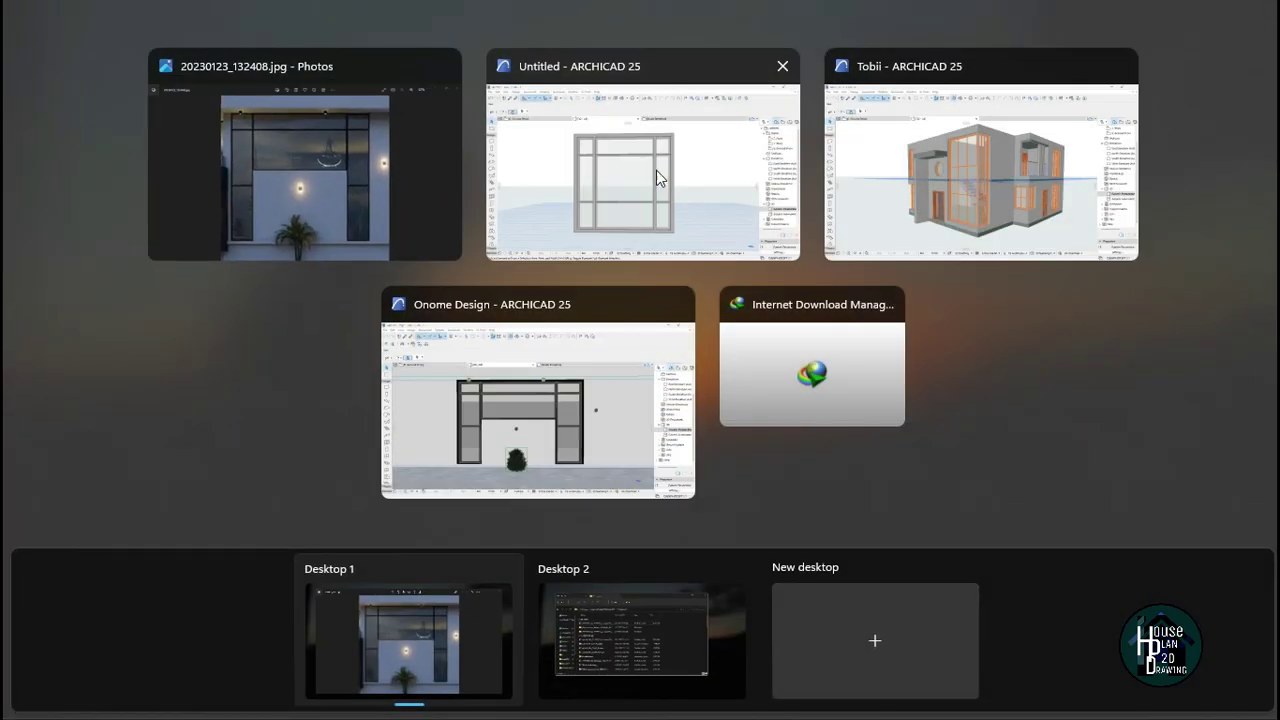
pyautogui.click(657, 177)
pyautogui.click(140, 690)
pyautogui.press('Up')
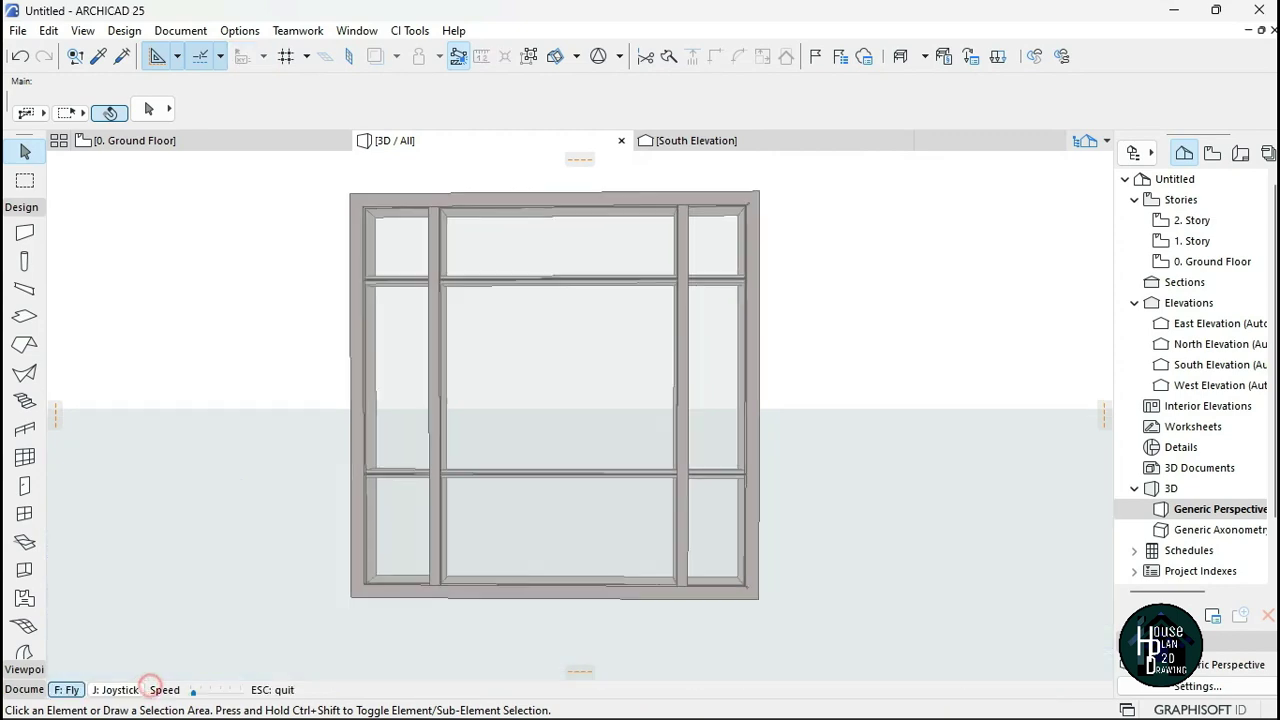
pyautogui.press('Up')
pyautogui.press('Down')
pyautogui.press('Up')
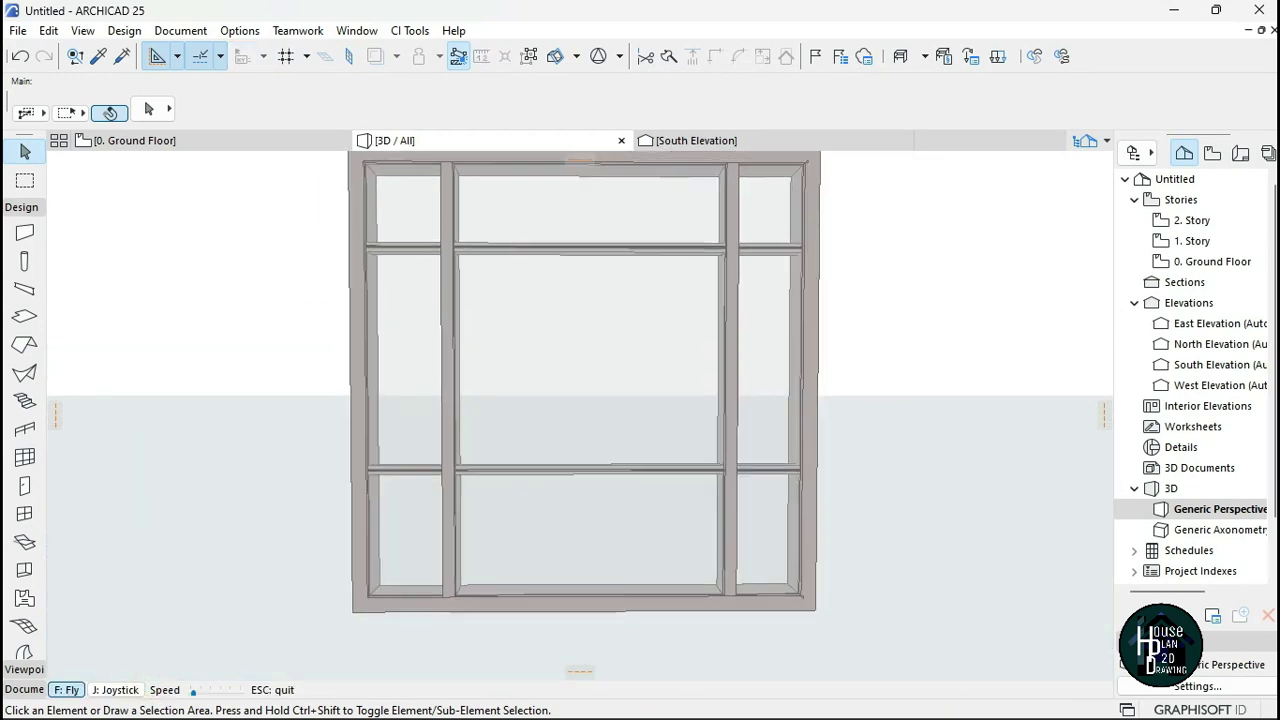
pyautogui.press('Escape')
# In the ground floor plan, draw a straight horizontal wall outward from the outer corner of the curtain wall's left frame.
pyautogui.click(235, 145)
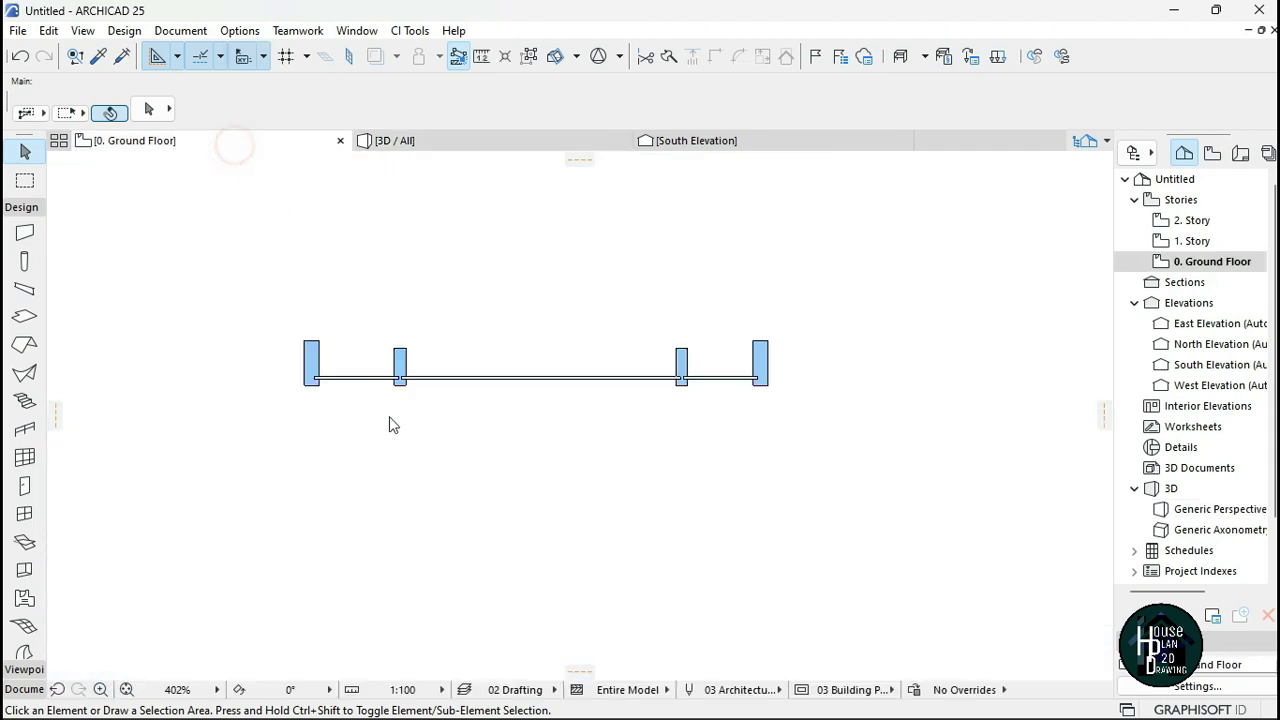
pyautogui.click(25, 231)
pyautogui.scroll(-1, 695, 460)
pyautogui.scroll(6, 491, 431)
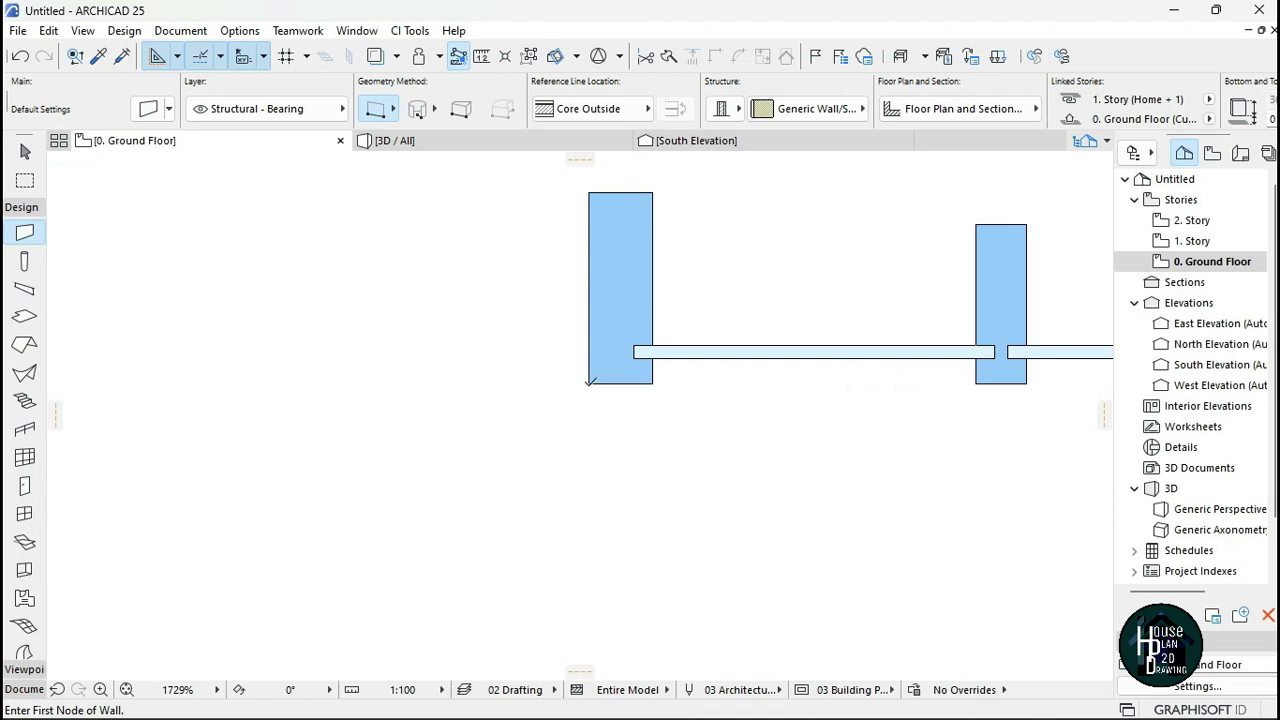
pyautogui.click(590, 381)
pyautogui.scroll(-5, 356, 390)
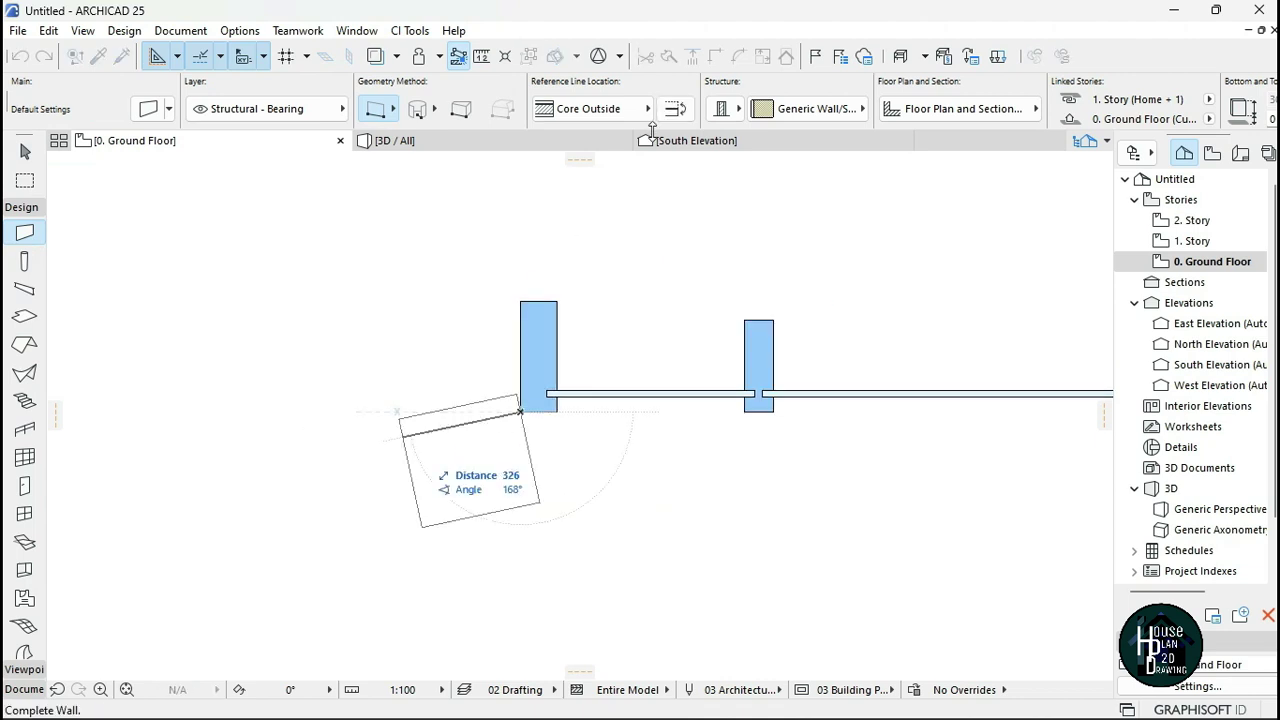
pyautogui.click(334, 401)
pyautogui.press('Escape')
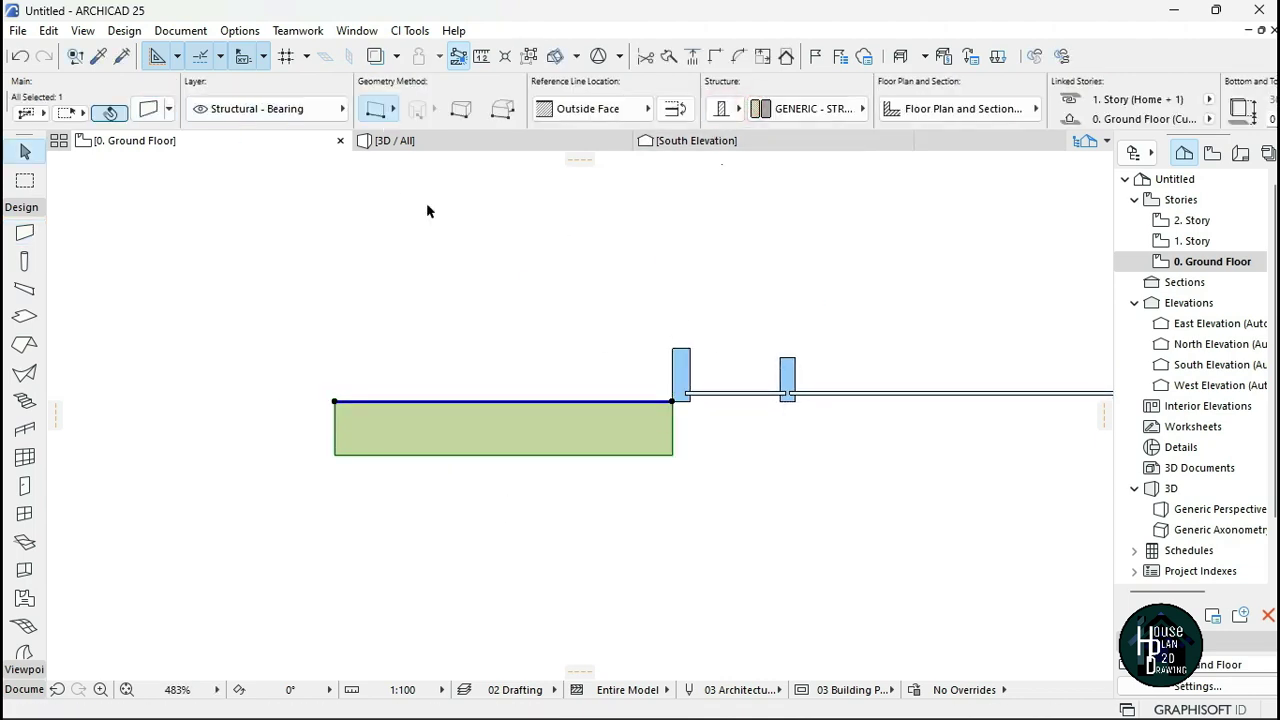
# Drag the new wall up so its outer edge lines up with the front face of the curtain wall frame.
pyautogui.scroll(3, 651, 440)
pyautogui.hotkey('ctrl', 'd')
pyautogui.click(688, 466)
pyautogui.click(688, 374)
pyautogui.scroll(-2, 577, 398)
pyautogui.press('Escape')
# Drag a copy of the left wall to the opposite end of the curtain wall, against the right frame.
pyautogui.click(514, 364)
pyautogui.hotkey('ctrl', 'shift', 'd')
pyautogui.click(250, 381)
pyautogui.scroll(-1, 251, 383)
pyautogui.moveTo(1095, 383); pyautogui.dragTo(645, 383, button='middle')
pyautogui.click(694, 383)
pyautogui.scroll(-3, 752, 401)
pyautogui.press('Escape')
# Lengthen both side walls by stretching their outer end nodes away from the curtain wall.
pyautogui.click(760, 383)
pyautogui.scroll(-3, 840, 400)
pyautogui.click(880, 380)
pyautogui.click(996, 380)
pyautogui.click(590, 388)
pyautogui.click(534, 380)
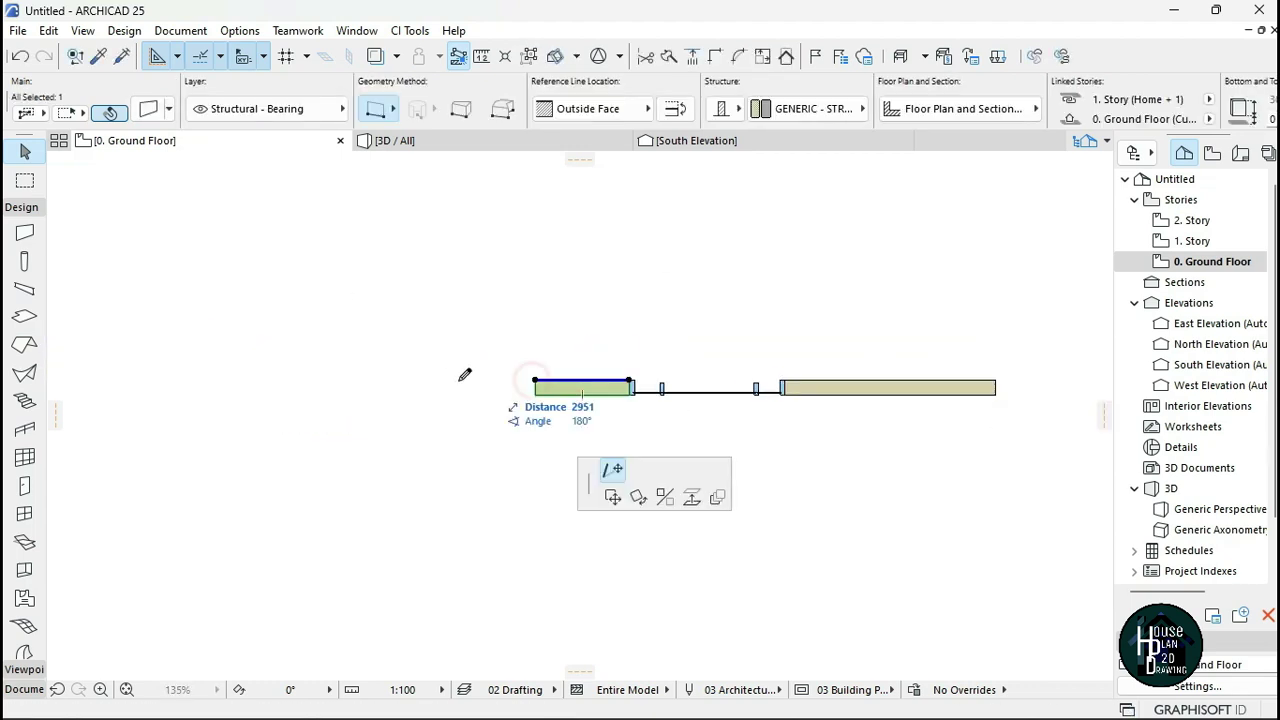
pyautogui.click(435, 380)
pyautogui.press('Escape')
# Examine the curtain wall between the two side walls in the 3D view, from near and far.
pyautogui.click(470, 140)
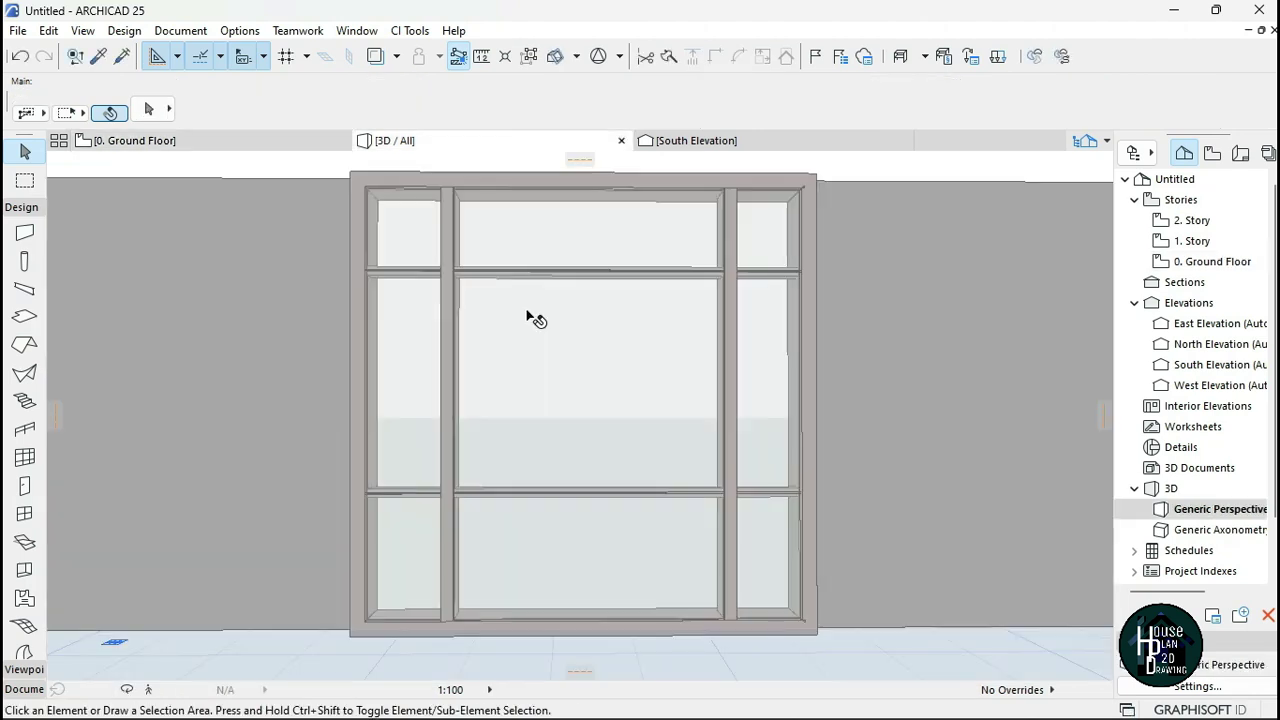
pyautogui.click(150, 690)
pyautogui.press('Right')
pyautogui.press('Down')
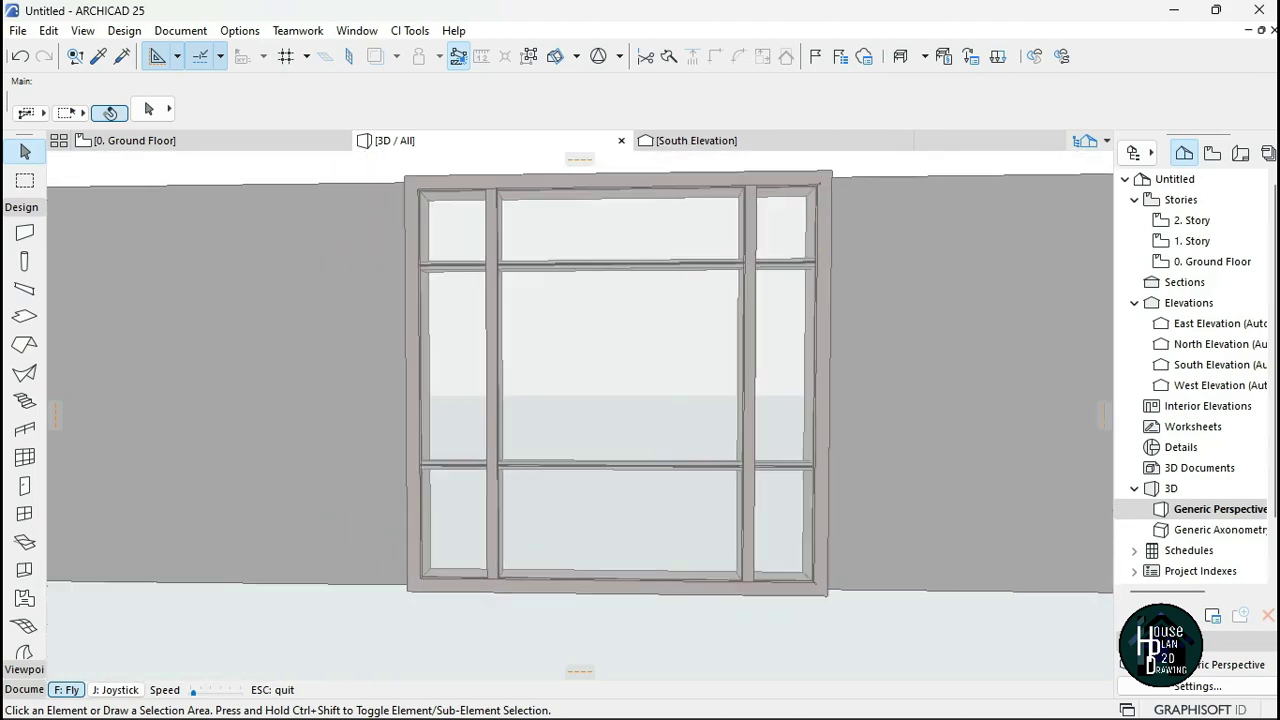
pyautogui.press('Up')
pyautogui.press('Down')
pyautogui.press('Up')
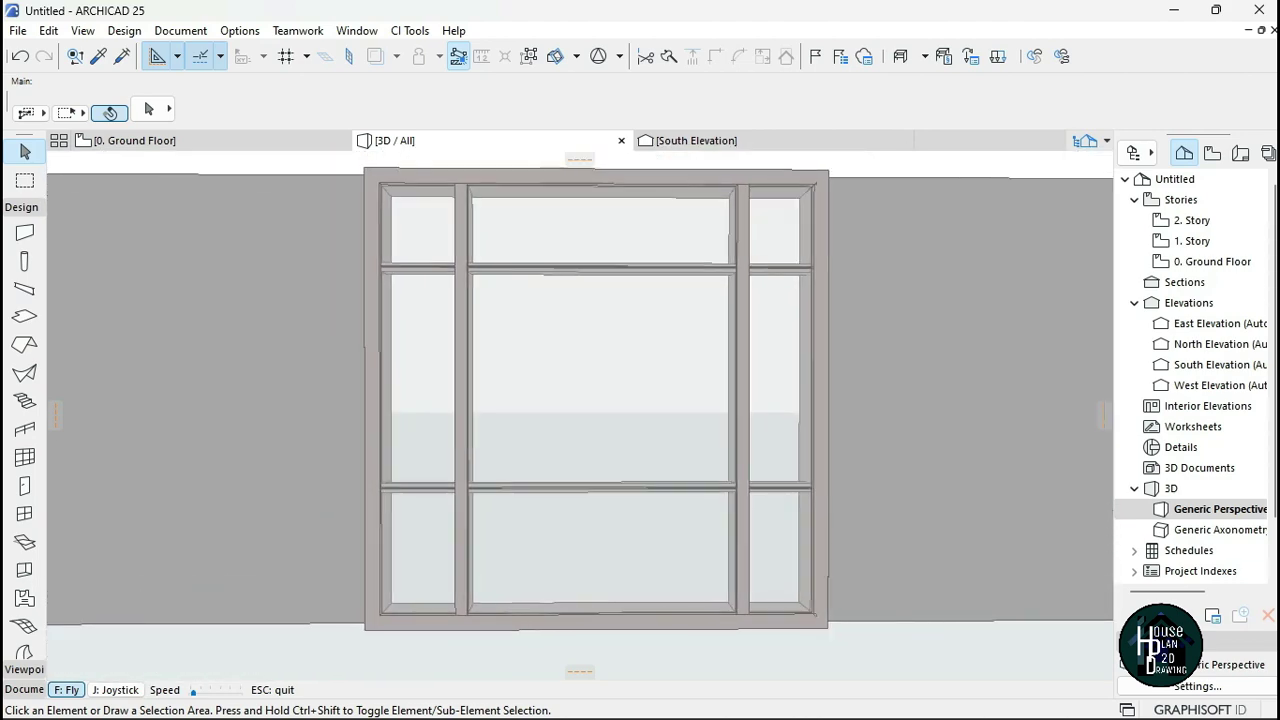
pyautogui.press('Escape')
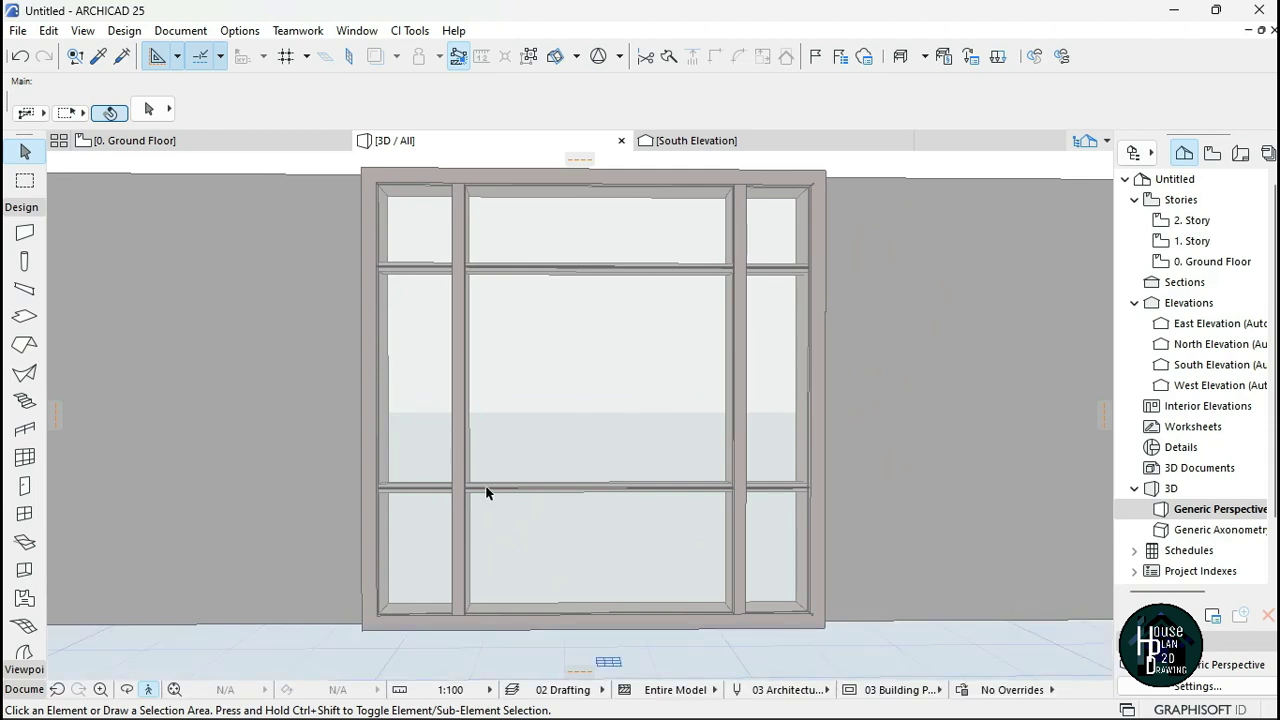
# In the ground floor plan, pick up the right side wall's settings and draw a wall across the middle of the curtain wall.
pyautogui.click(218, 141)
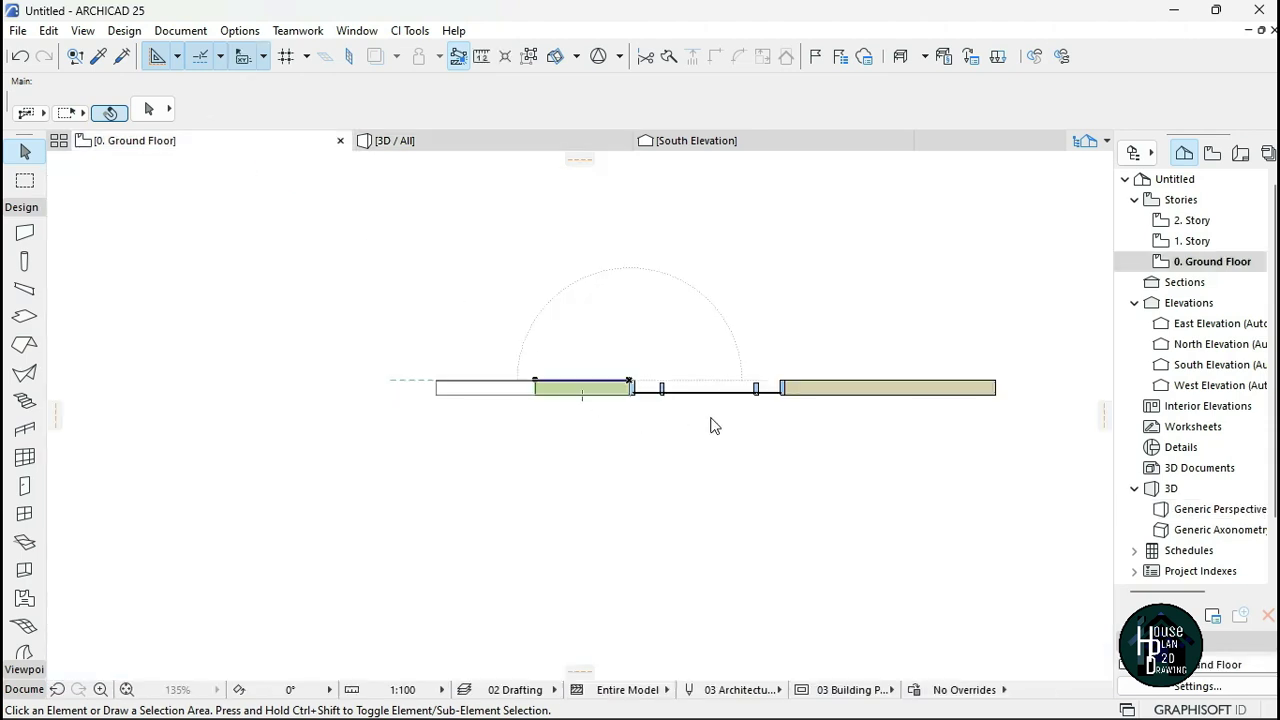
pyautogui.scroll(8, 740, 412)
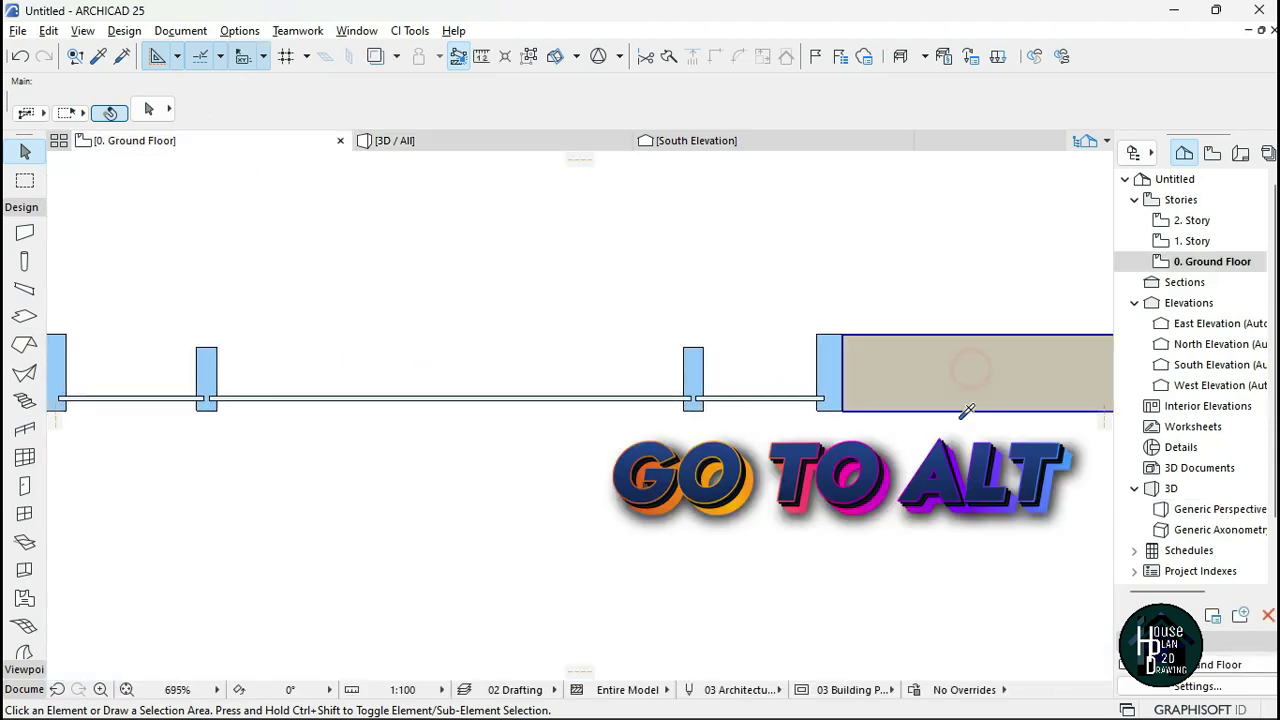
pyautogui.keyDown('alt'); pyautogui.click(964, 409); pyautogui.keyUp('alt')
pyautogui.scroll(-2, 943, 412)
pyautogui.scroll(2, 911, 410)
pyautogui.click(875, 431)
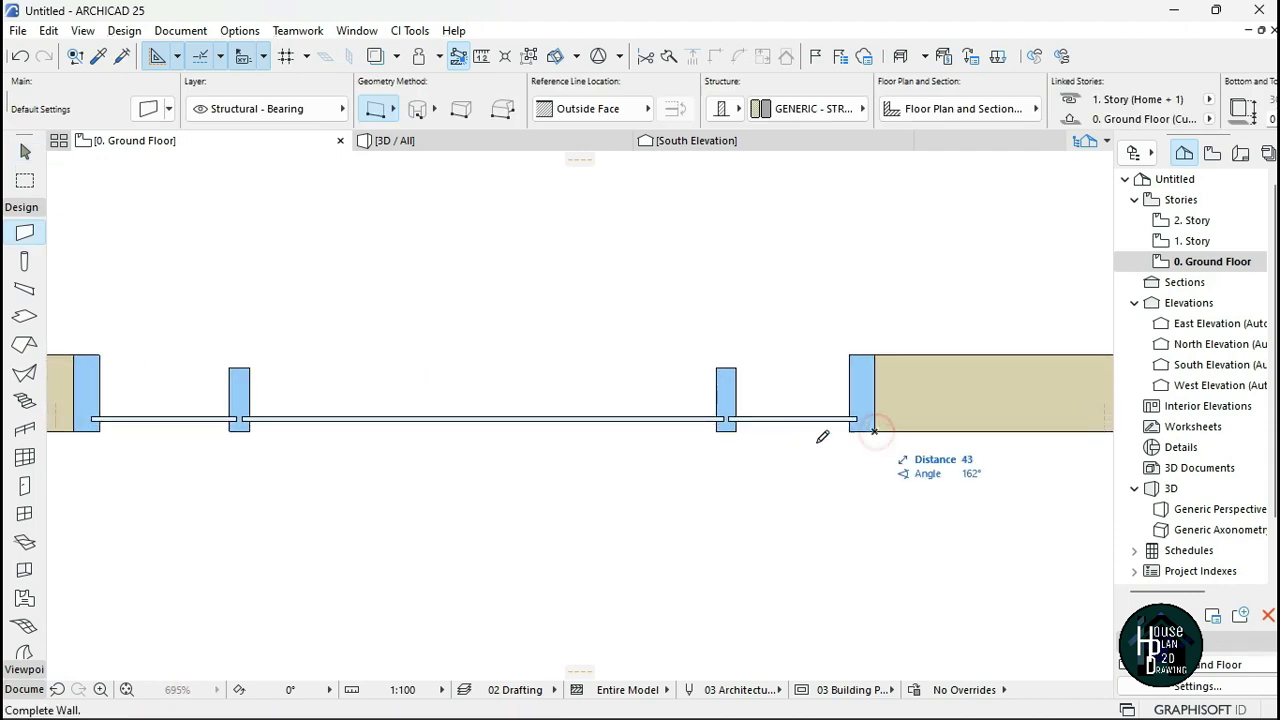
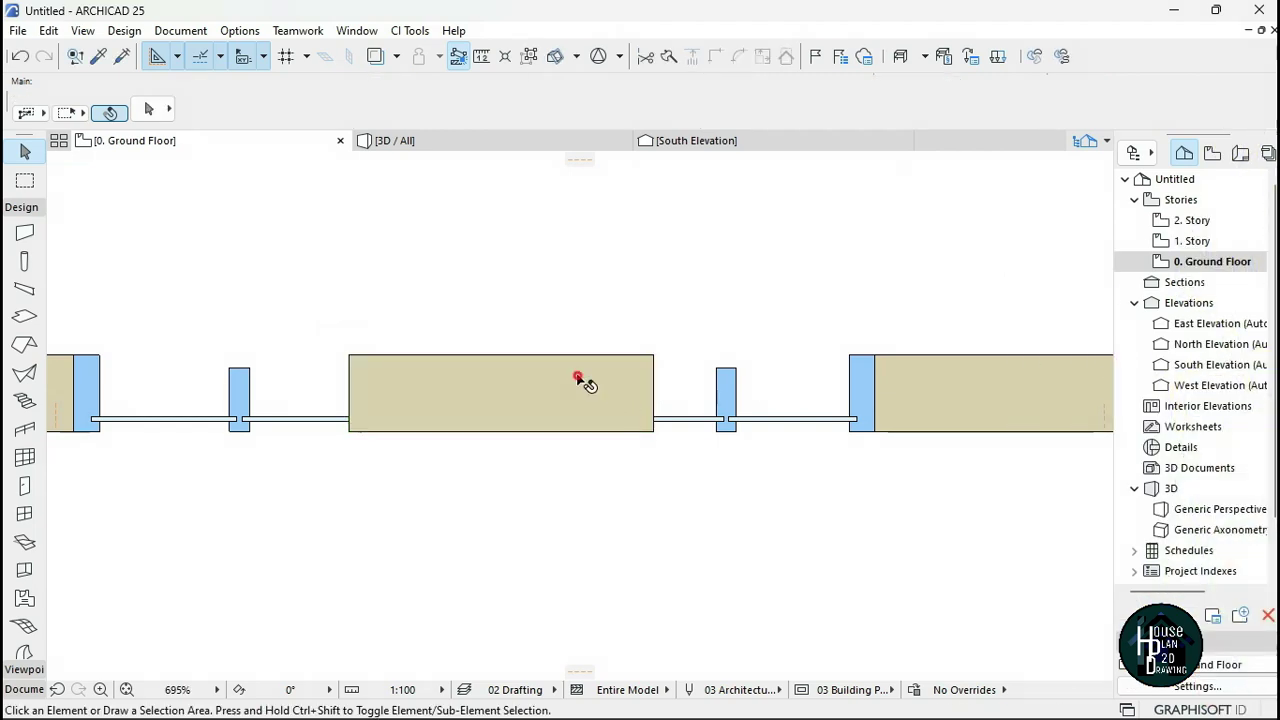
pyautogui.click(634, 354)
pyautogui.press('Escape')
# In the 3D view, lower the top of the middle wall to slightly above the curtain wall's lower transom.
pyautogui.click(446, 142)
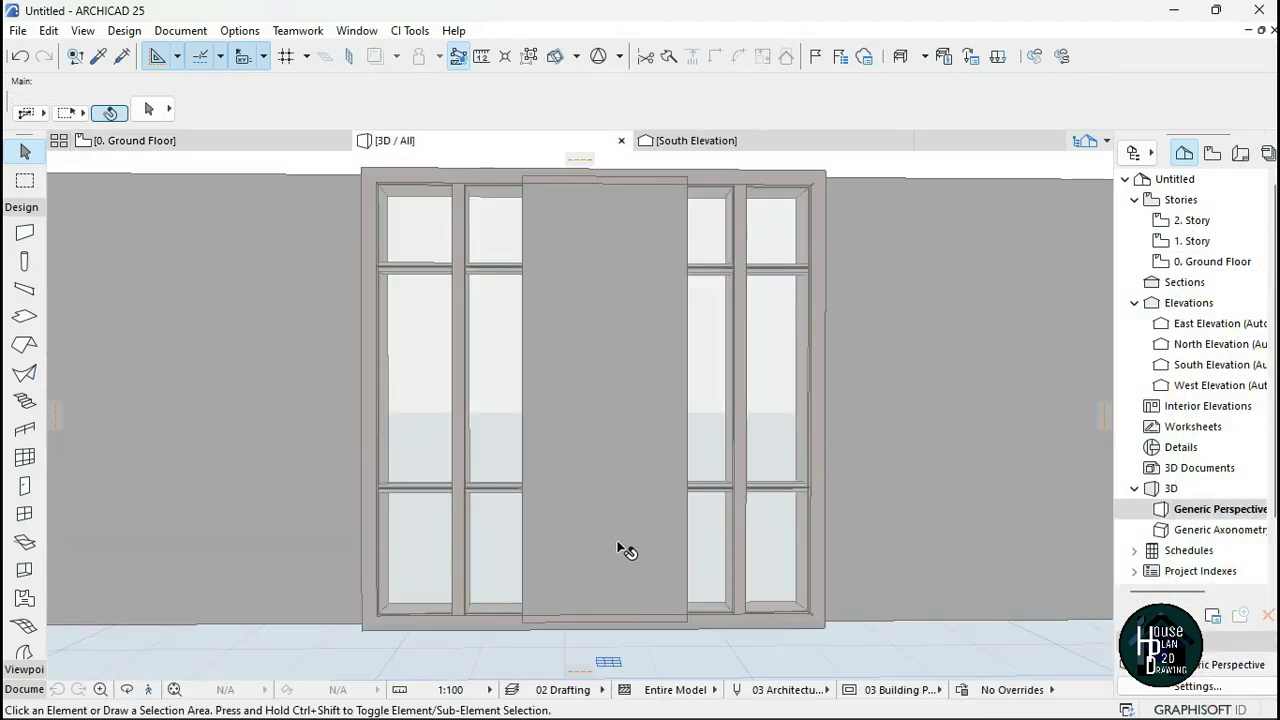
pyautogui.click(622, 548)
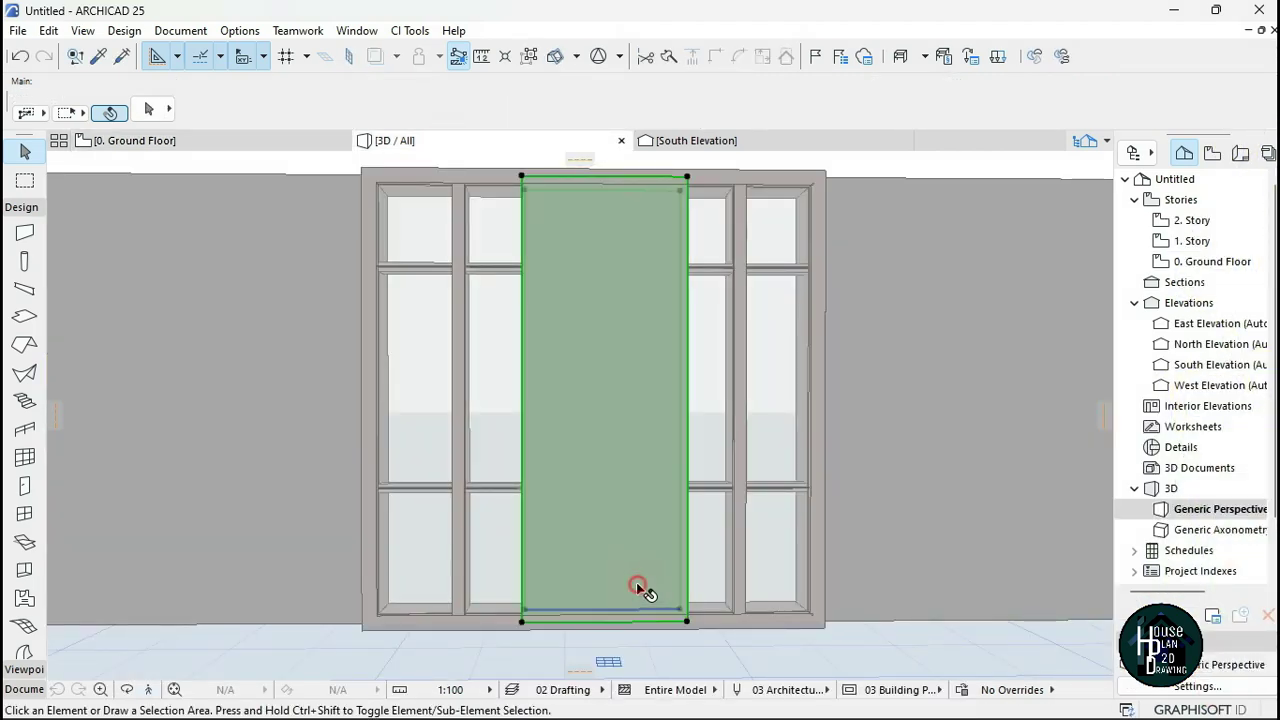
pyautogui.click(686, 177)
pyautogui.click(779, 289)
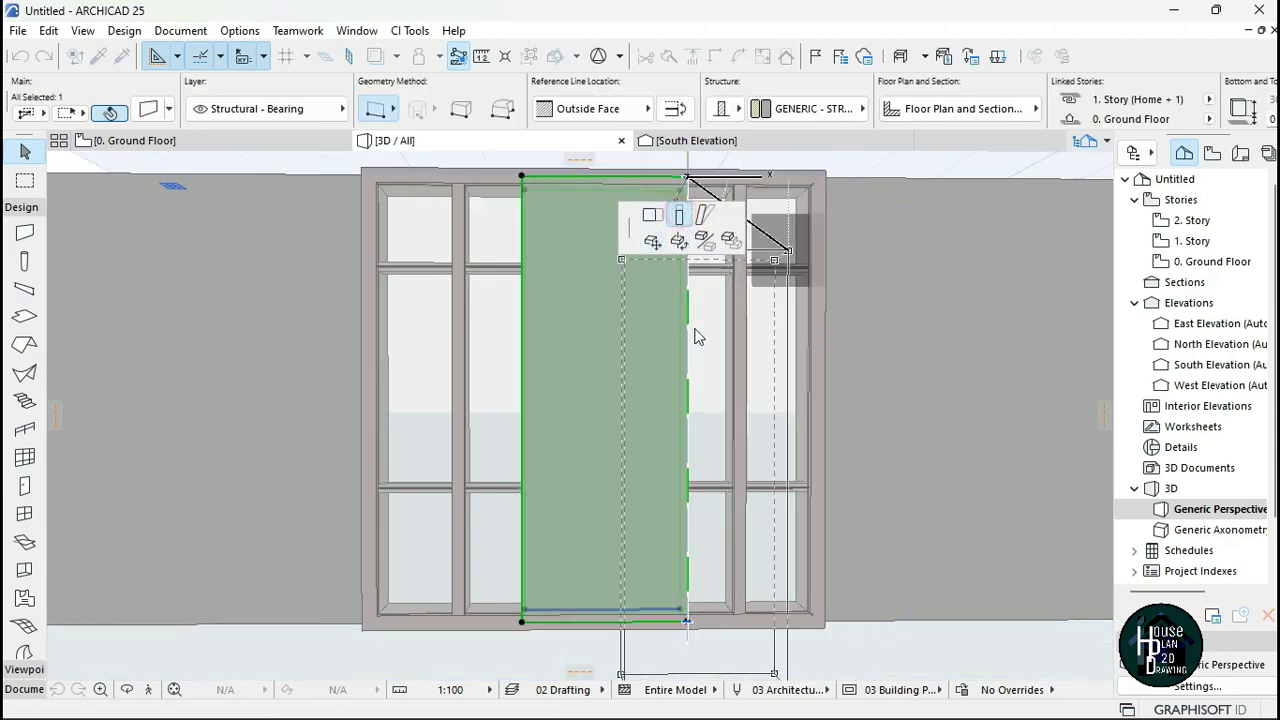
pyautogui.click(684, 217)
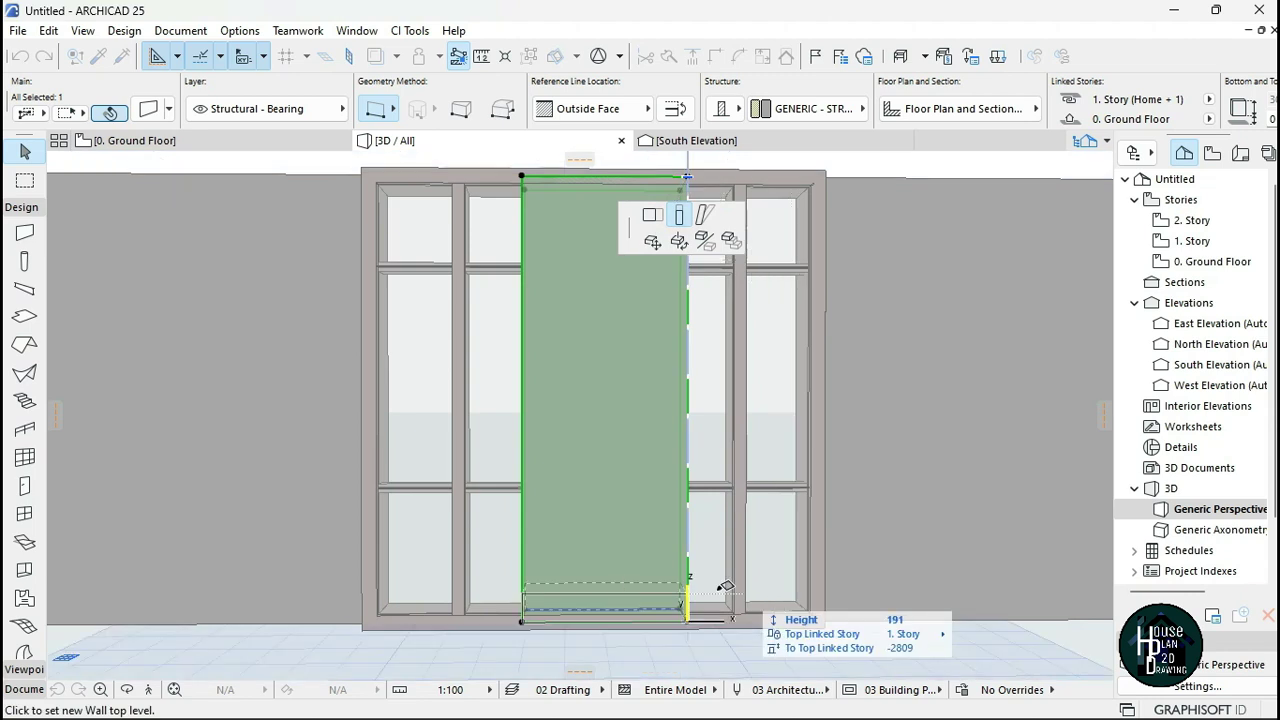
pyautogui.click(684, 451)
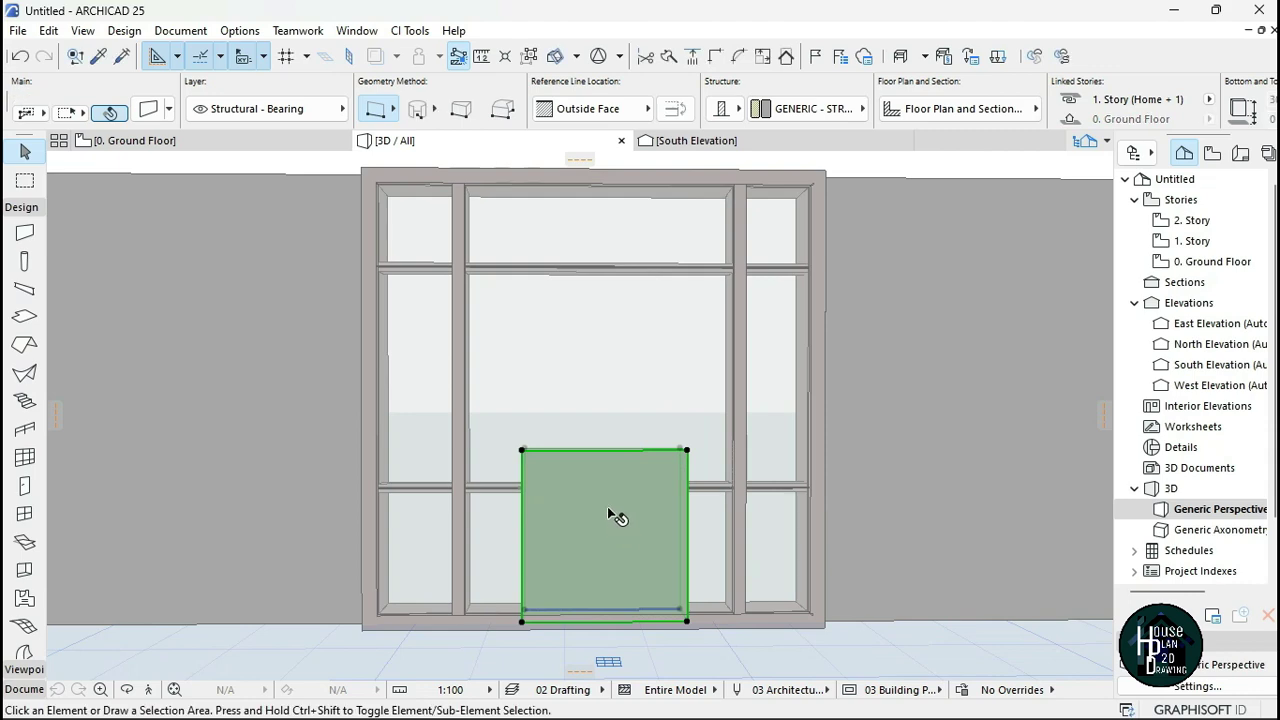
pyautogui.press('Escape')
# View the lowered middle wall from farther back and compare the model with the reference photo.
pyautogui.click(150, 690)
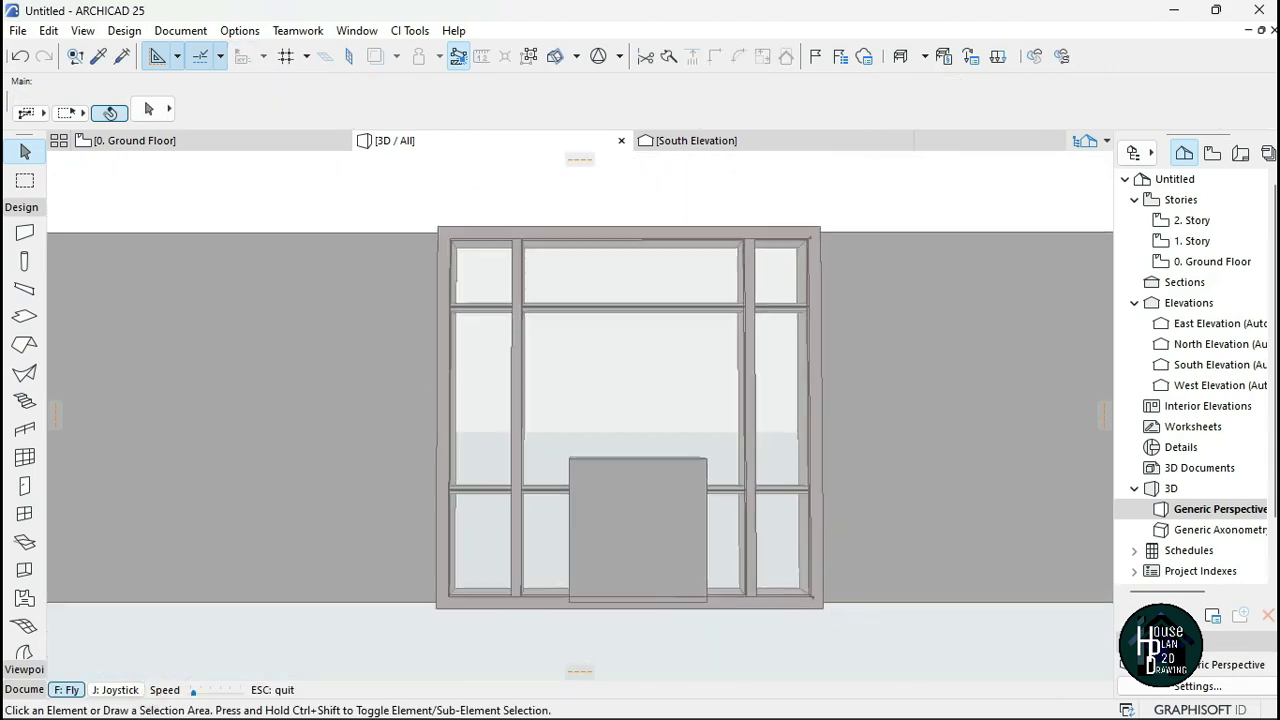
pyautogui.press('Escape')
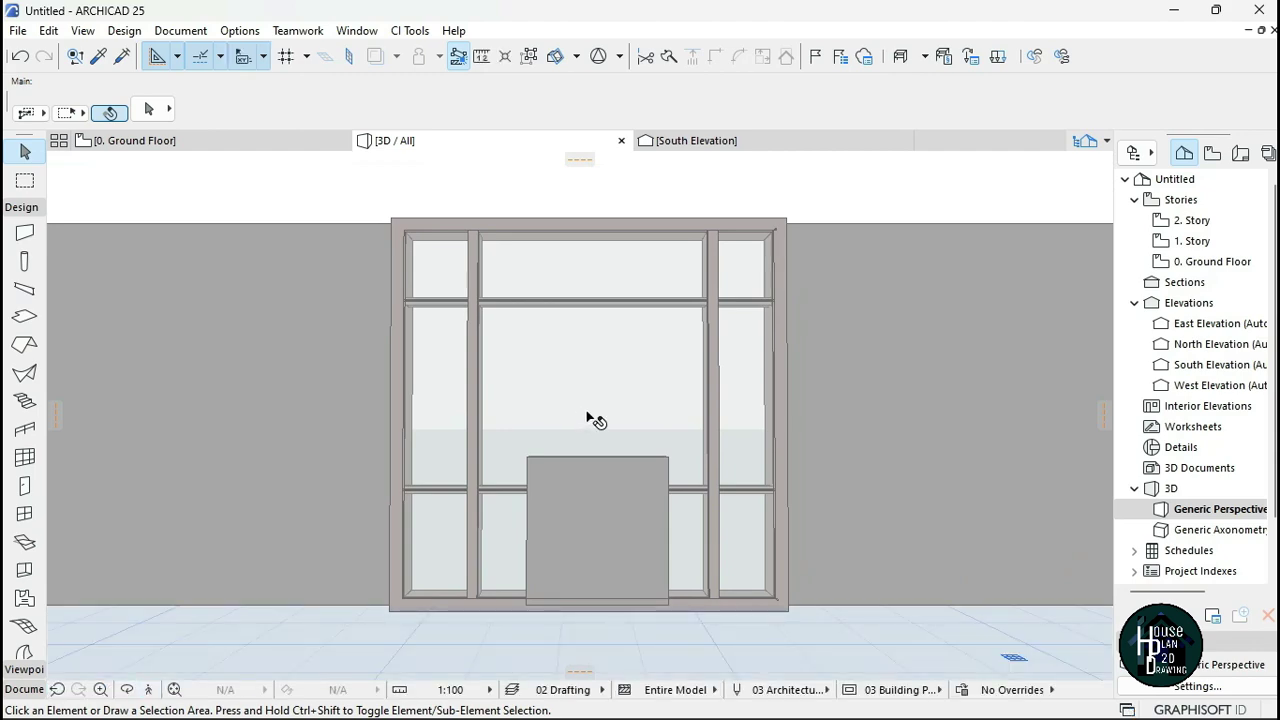
pyautogui.press('super+Tab')
pyautogui.click(625, 265)
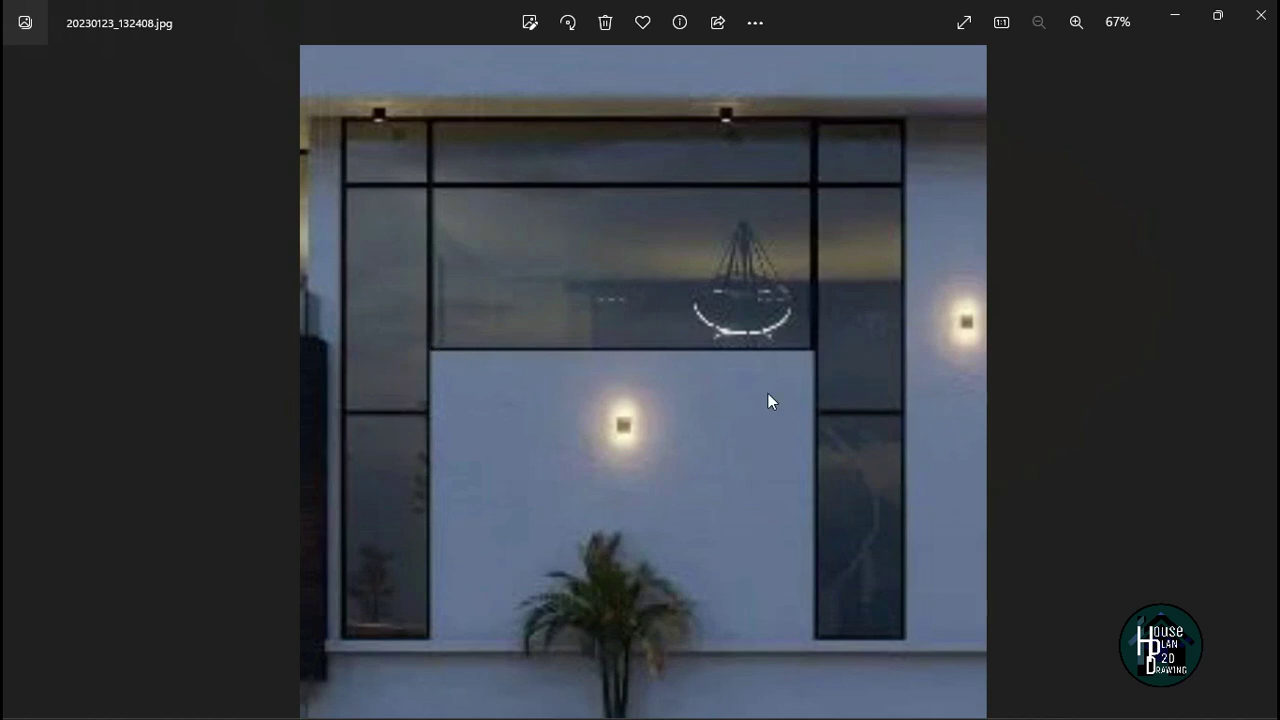
pyautogui.press('super+Tab')
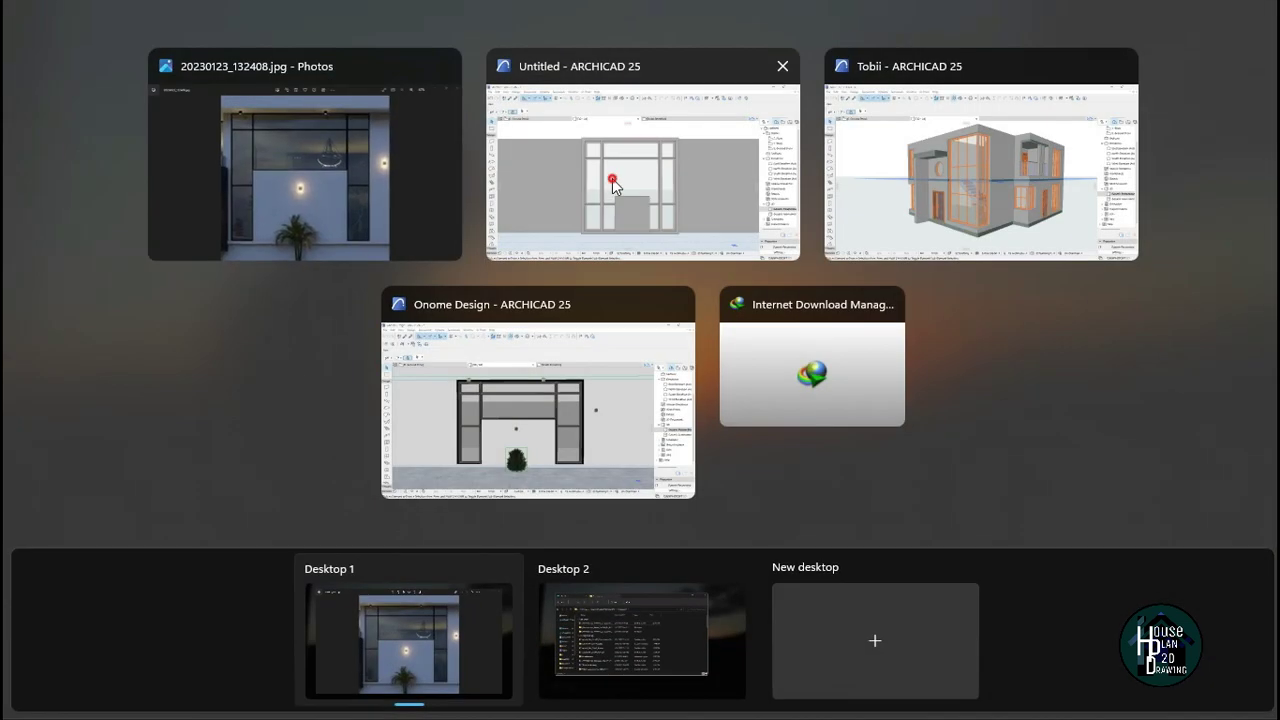
pyautogui.click(612, 178)
# In the South Elevation, open the curtain wall in edit mode.
pyautogui.click(763, 146)
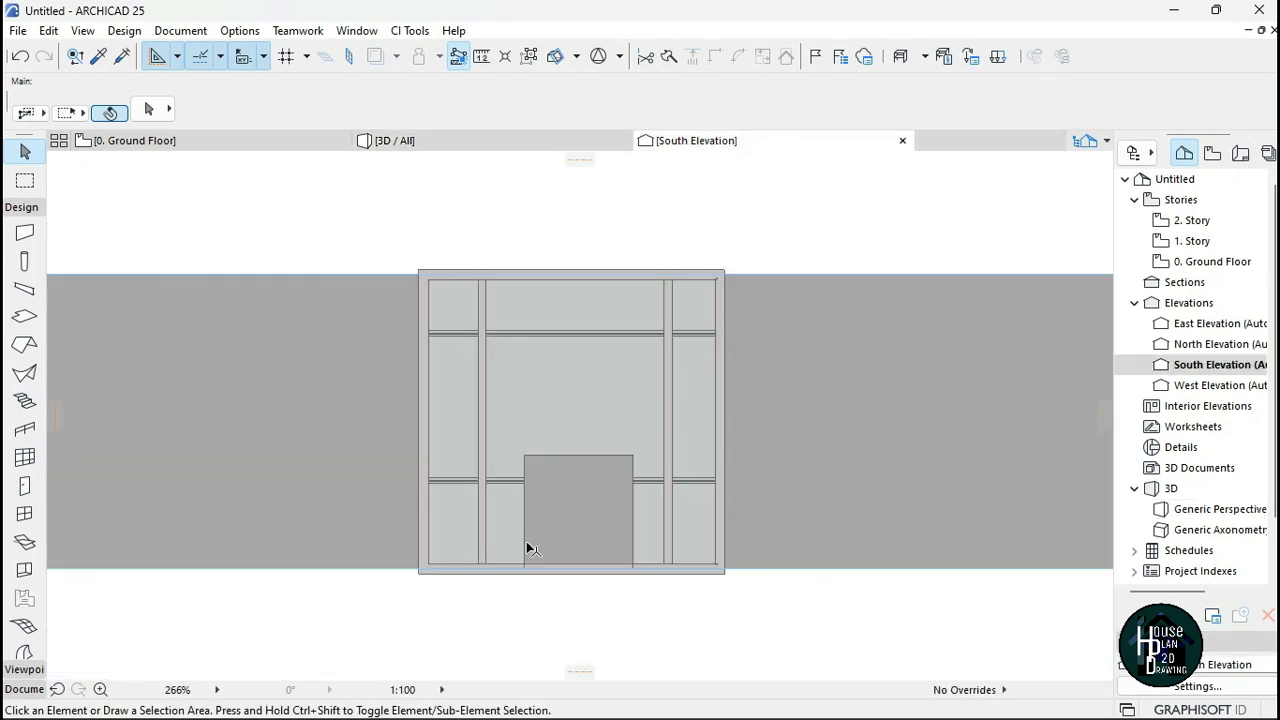
pyautogui.scroll(2, 531, 546)
pyautogui.scroll(-3, 720, 523)
pyautogui.scroll(2, 720, 362)
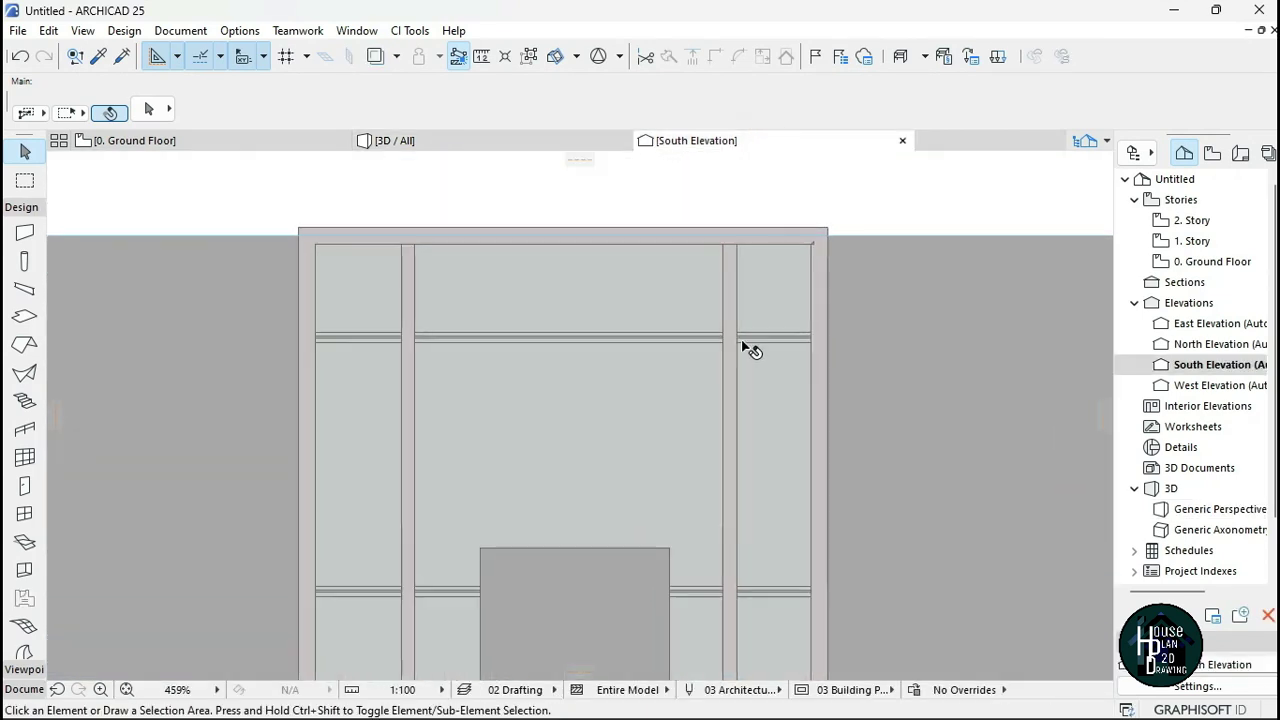
pyautogui.click(729, 290)
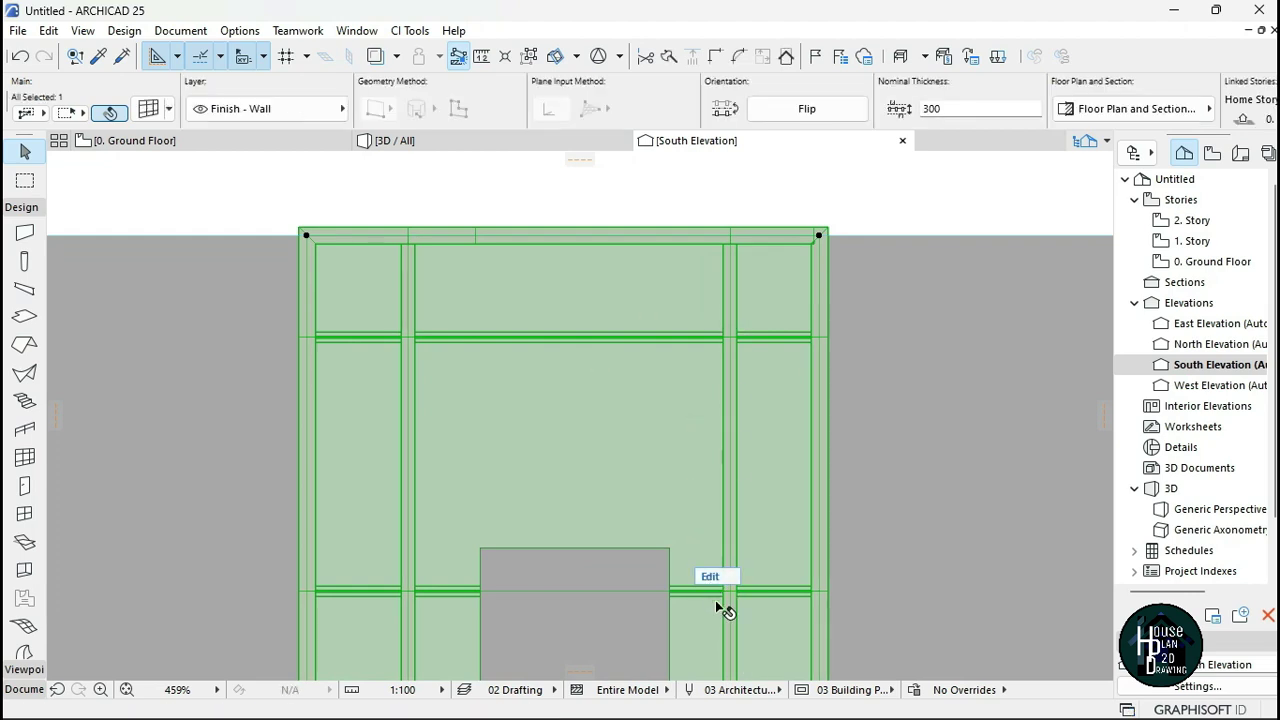
pyautogui.click(716, 578)
# Move all three segments of the right mullion inward so its left edge meets the right edge of the middle wall.
pyautogui.click(730, 275)
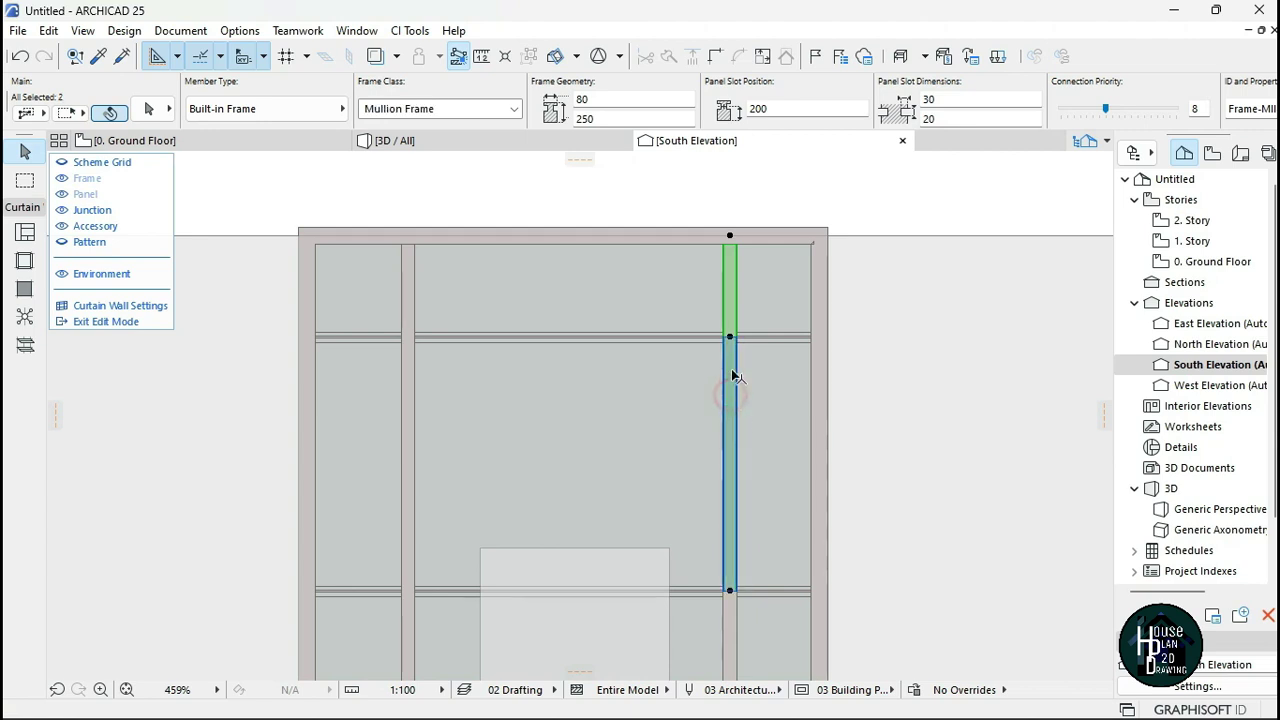
pyautogui.scroll(-4, 737, 258)
pyautogui.scroll(5, 738, 425)
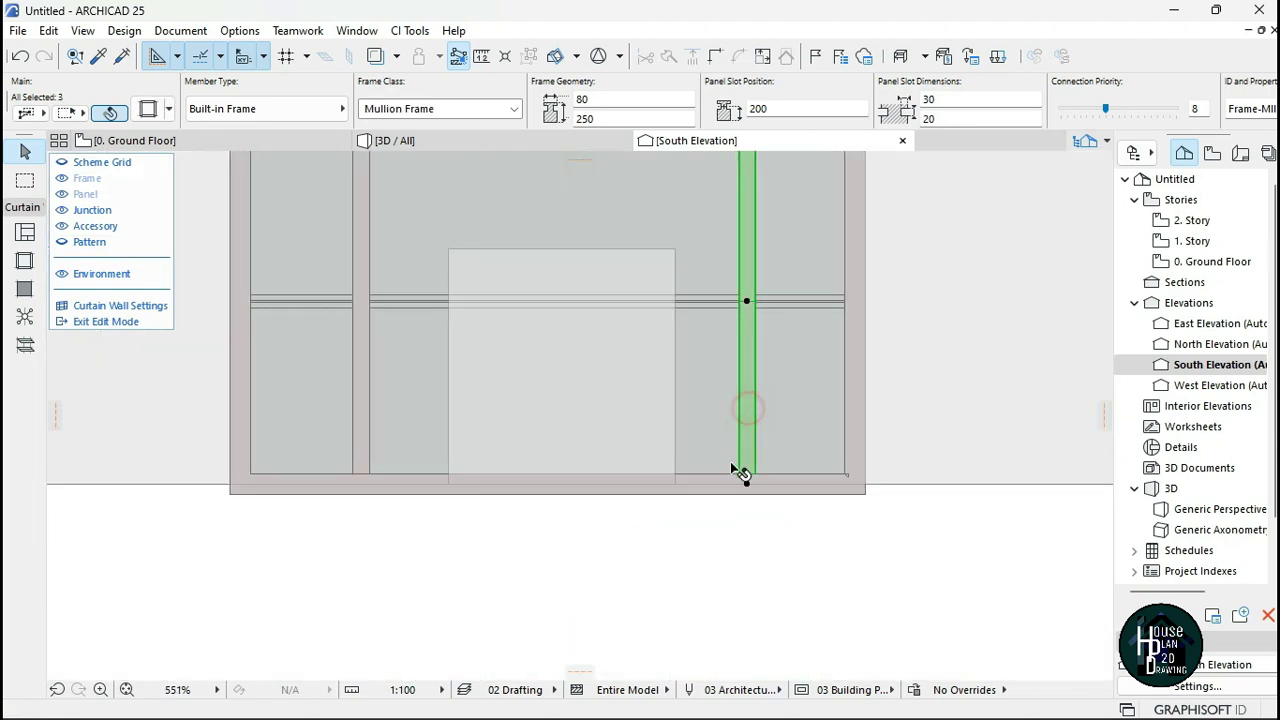
pyautogui.scroll(1, 728, 515)
pyautogui.scroll(3, 737, 494)
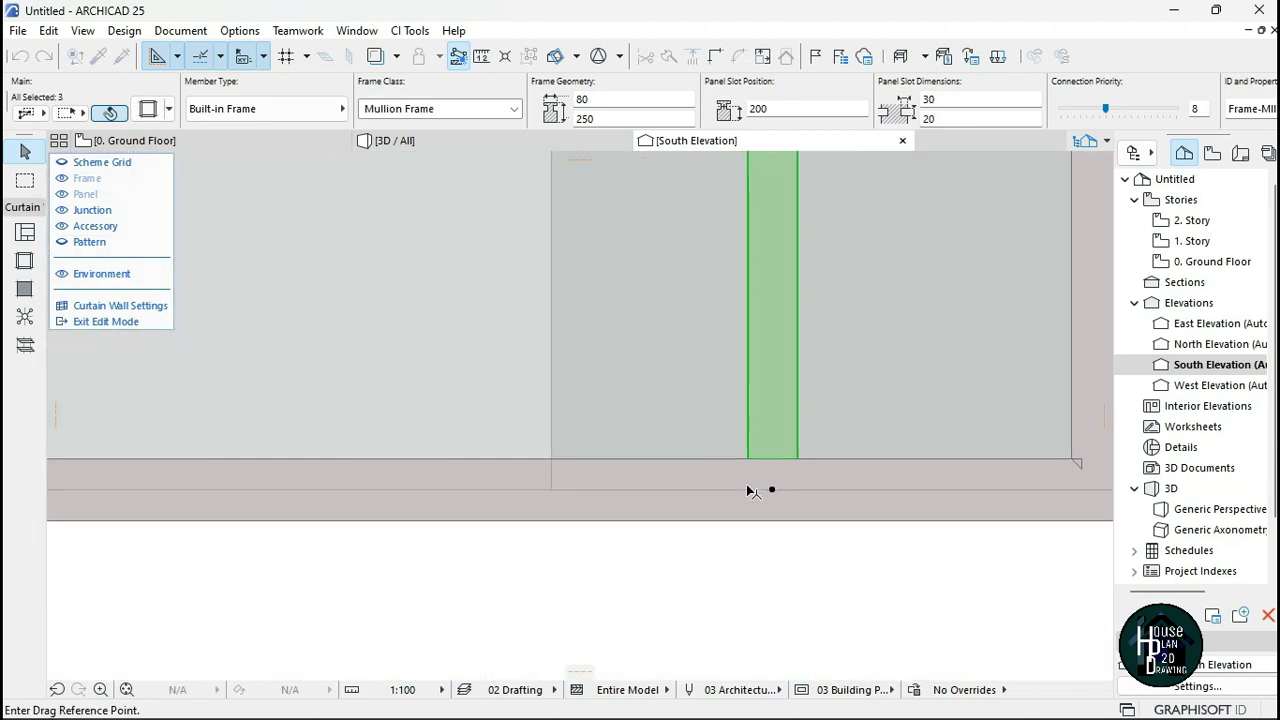
pyautogui.click(748, 449)
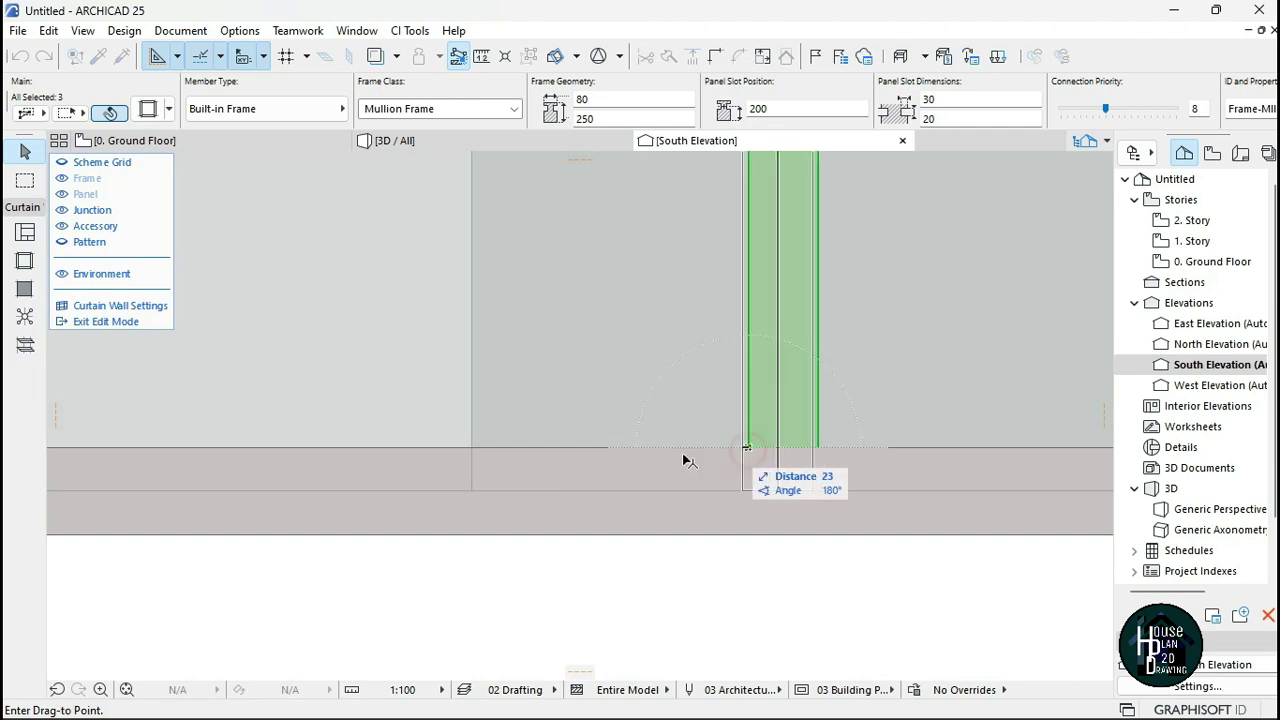
pyautogui.click(474, 477)
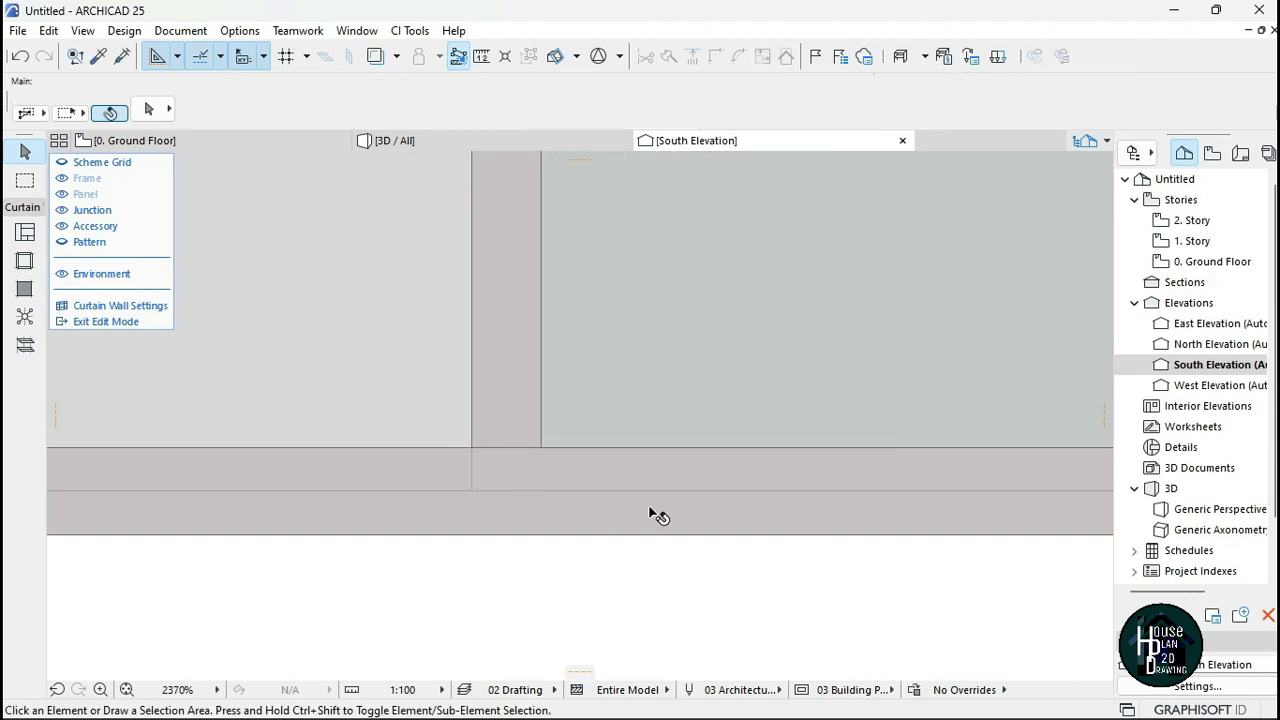
pyautogui.scroll(-3, 811, 537)
pyautogui.scroll(-3, 600, 483)
pyautogui.scroll(-4, 514, 396)
pyautogui.scroll(2, 517, 289)
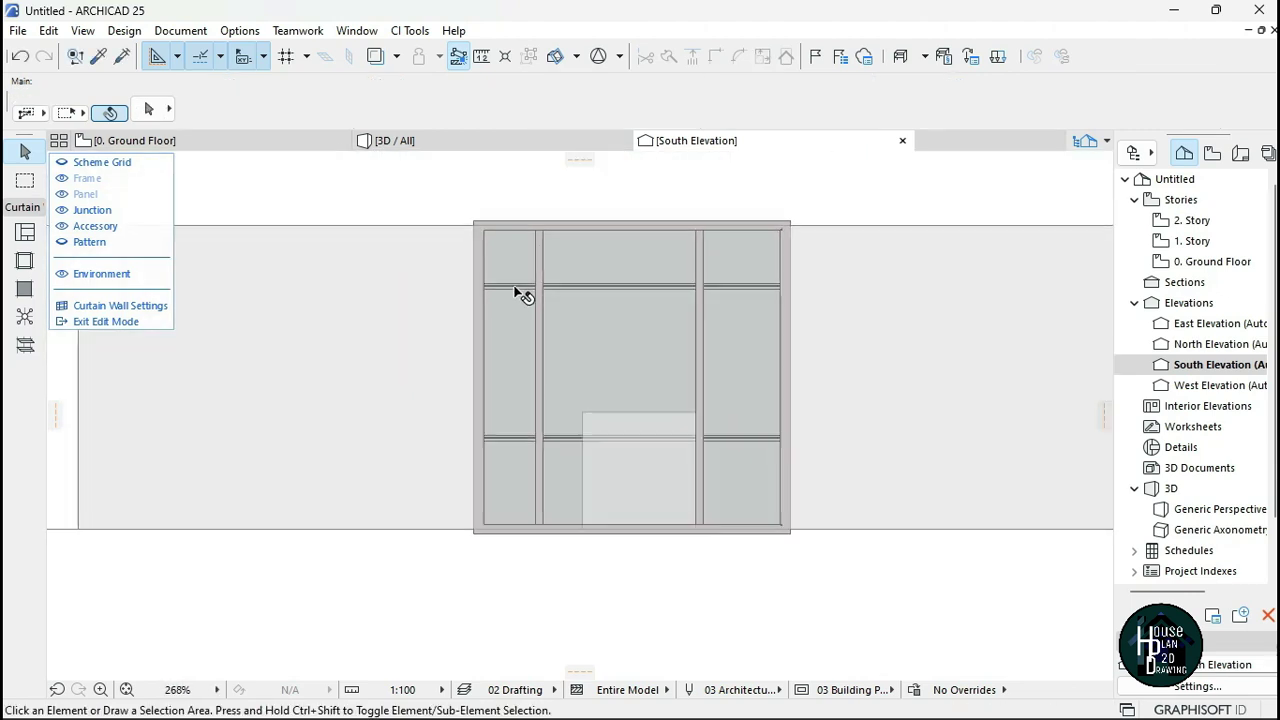
# Move all three segments of the left mullion inward so its right edge meets the left edge of the middle wall, and leave edit mode.
pyautogui.click(557, 222)
pyautogui.keyDown('shift'); pyautogui.click(557, 355); pyautogui.keyUp('shift')
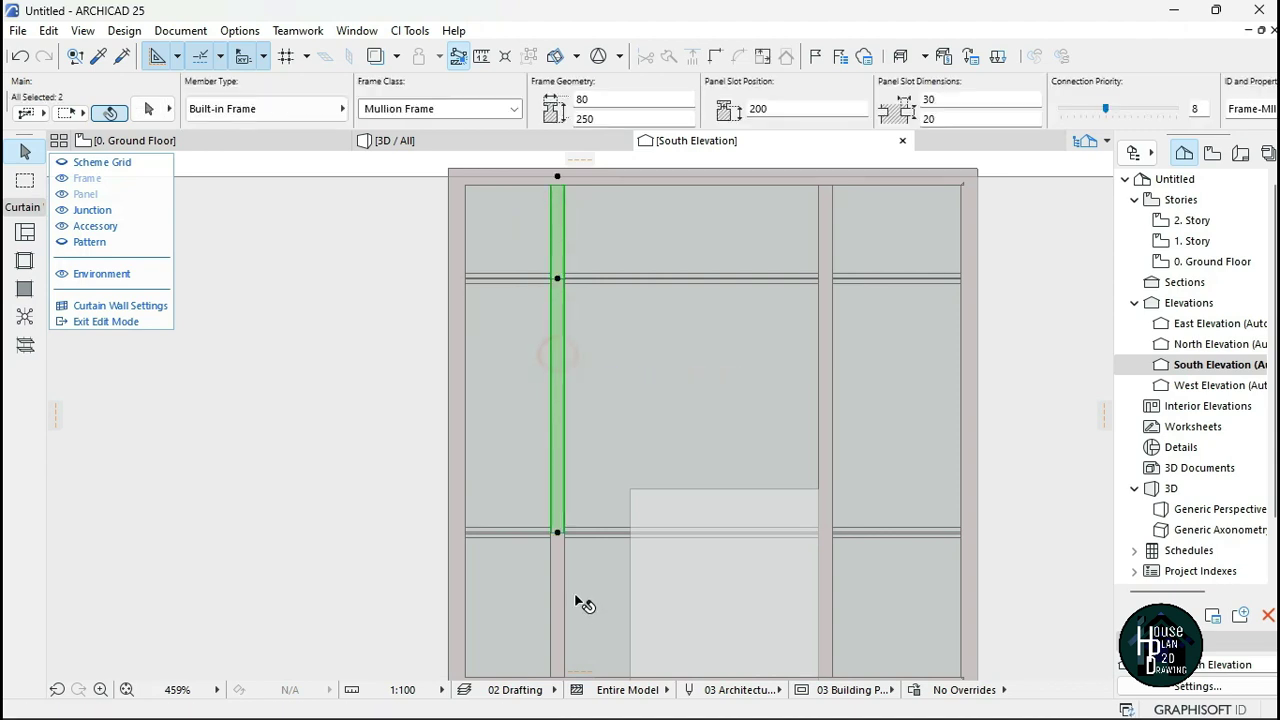
pyautogui.scroll(-7, 527, 362)
pyautogui.scroll(8, 545, 460)
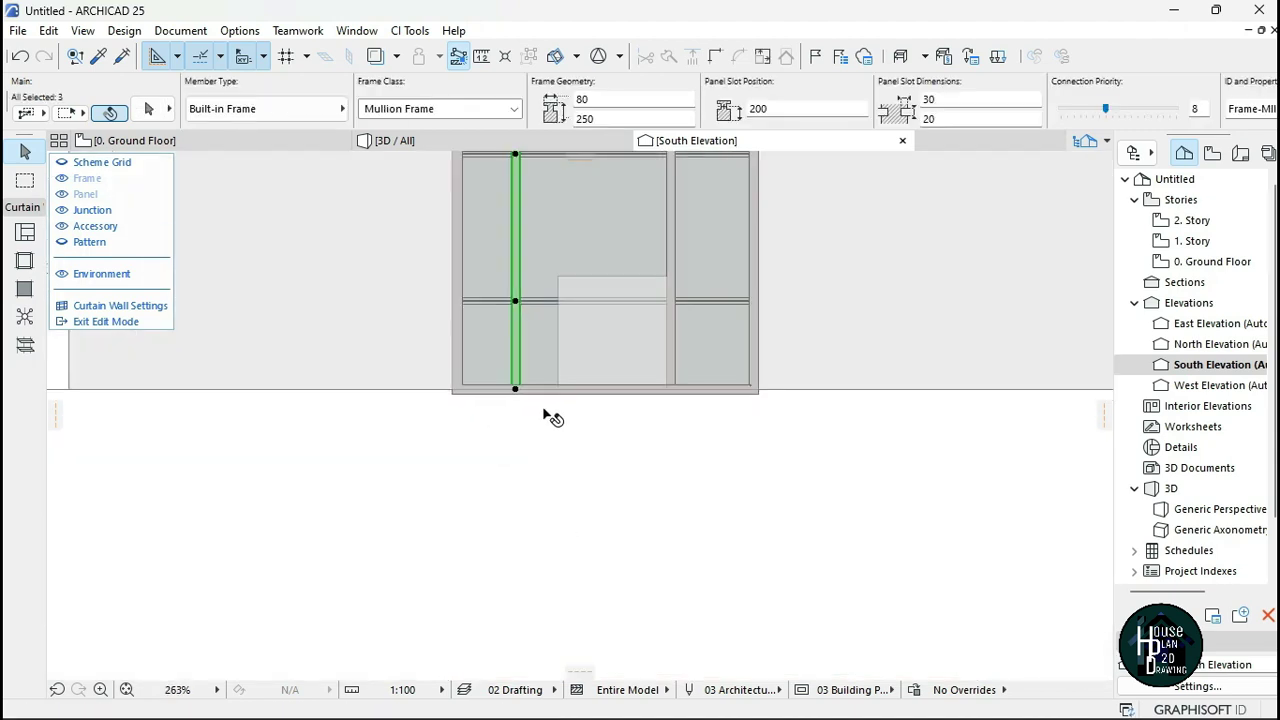
pyautogui.hotkey('ctrl', 'd')
pyautogui.scroll(2, 489, 366)
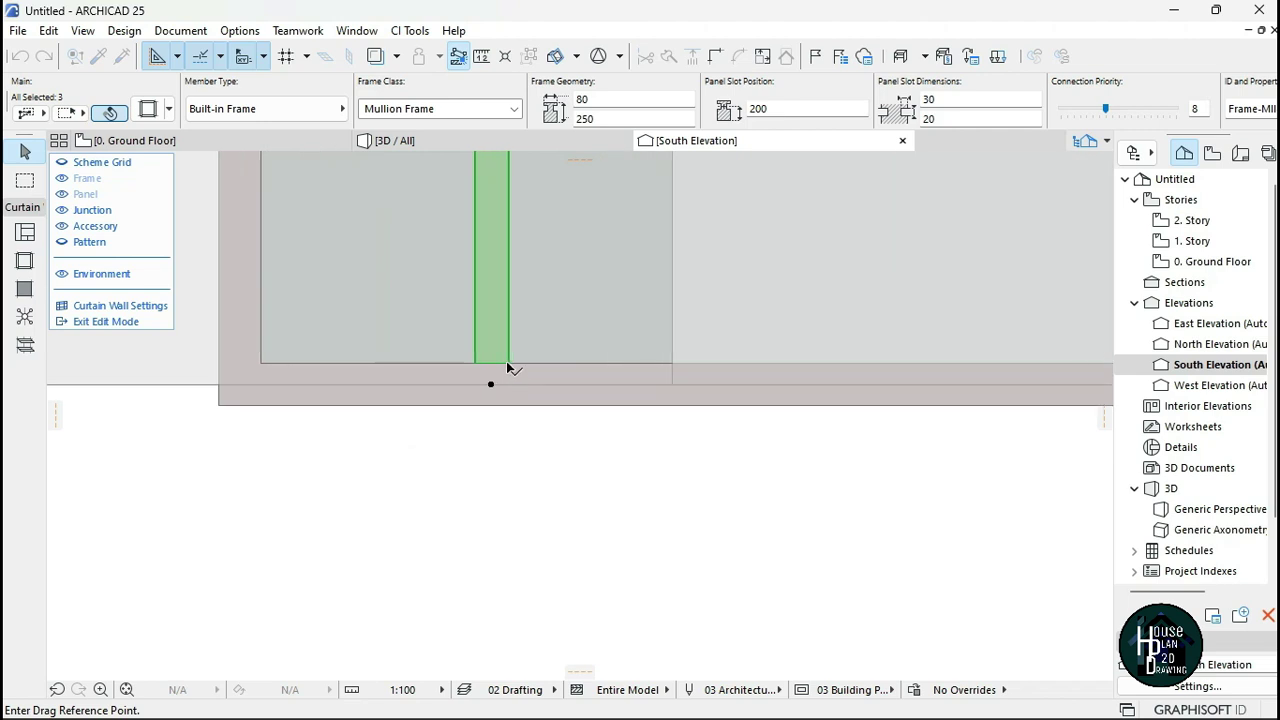
pyautogui.click(506, 361)
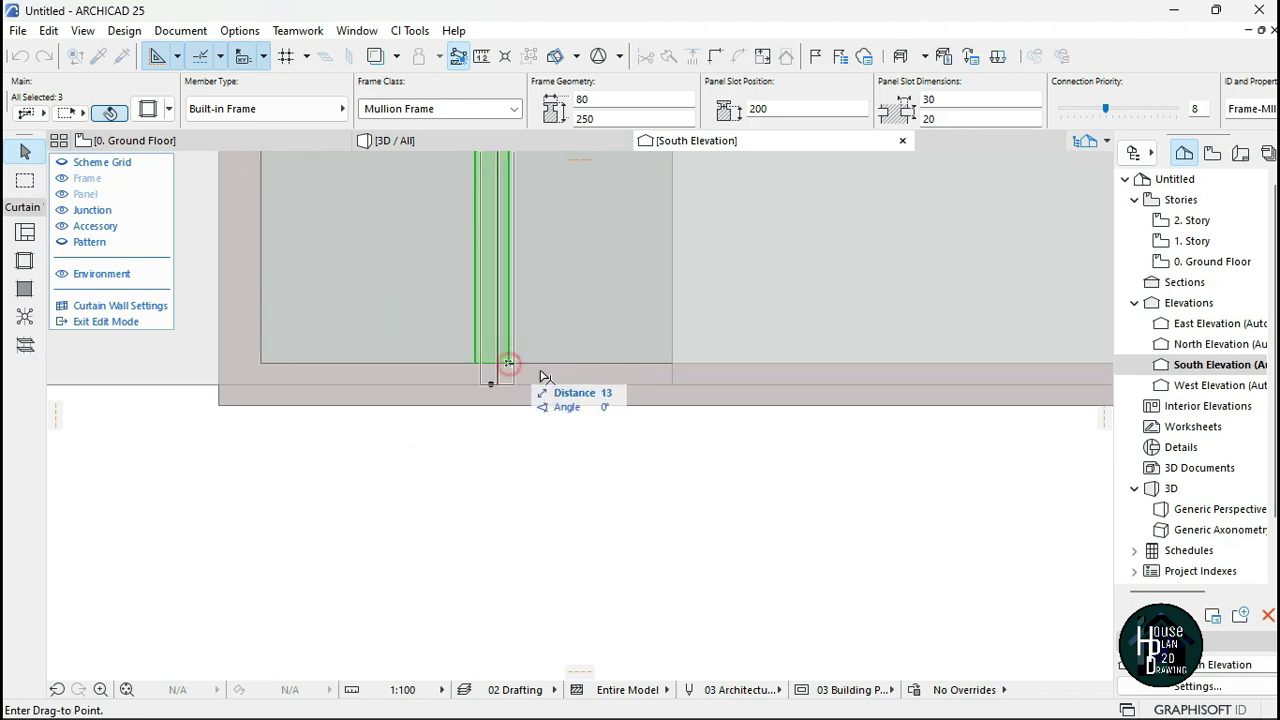
pyautogui.click(670, 363)
pyautogui.press('Escape')
pyautogui.scroll(-5, 631, 522)
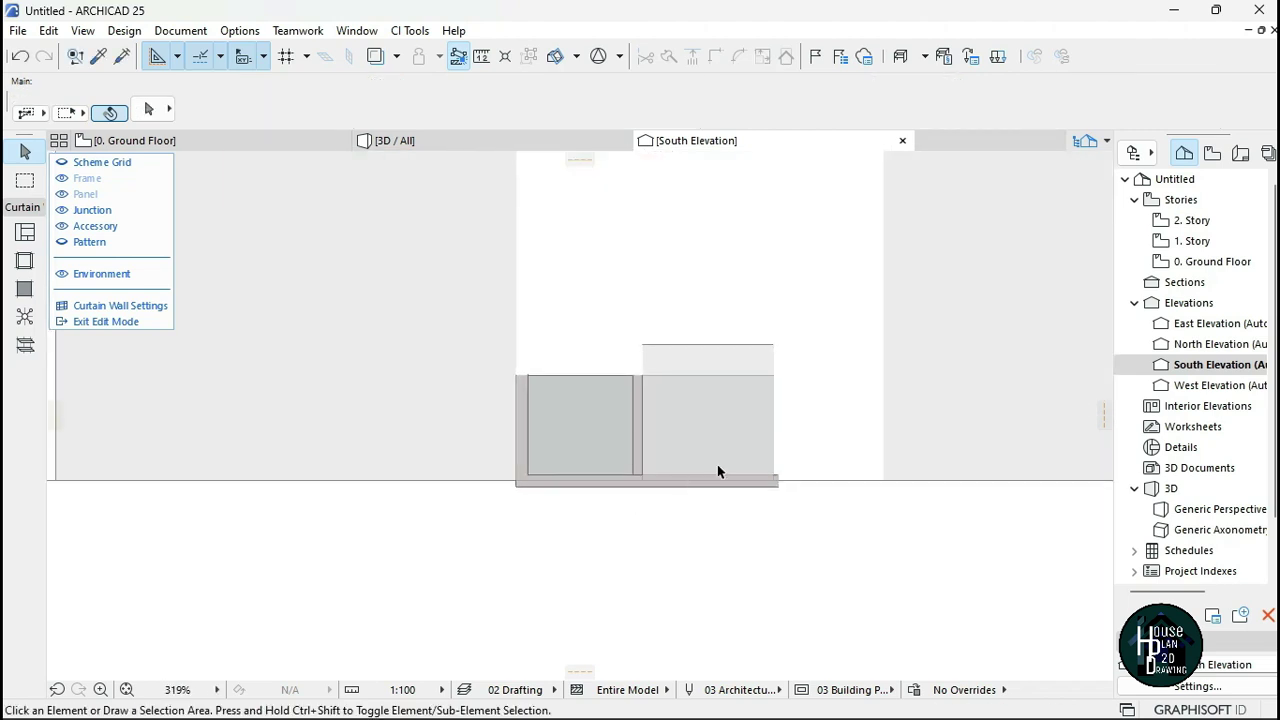
pyautogui.scroll(2, 700, 465)
pyautogui.scroll(-1, 663, 386)
pyautogui.scroll(1, 666, 463)
pyautogui.press('Escape')
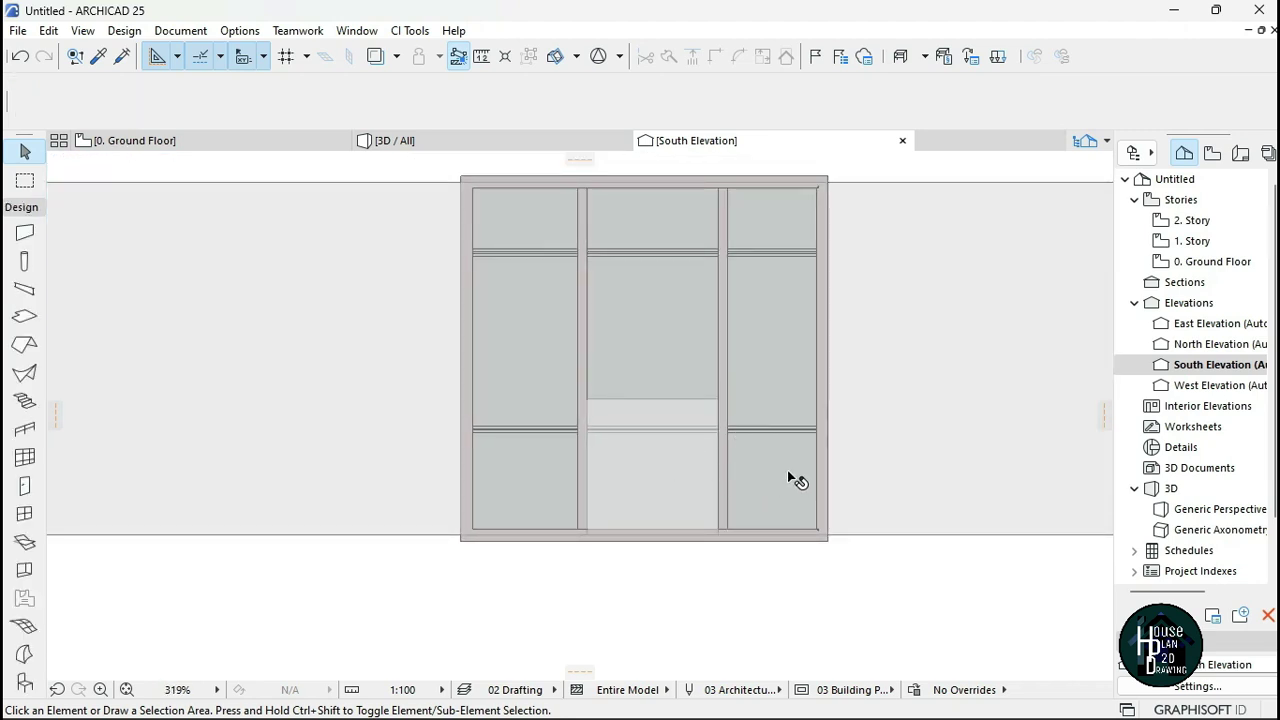
# View the curtain wall with its adjusted mullions in the 3D view and compare it with the reference photo.
pyautogui.click(400, 140)
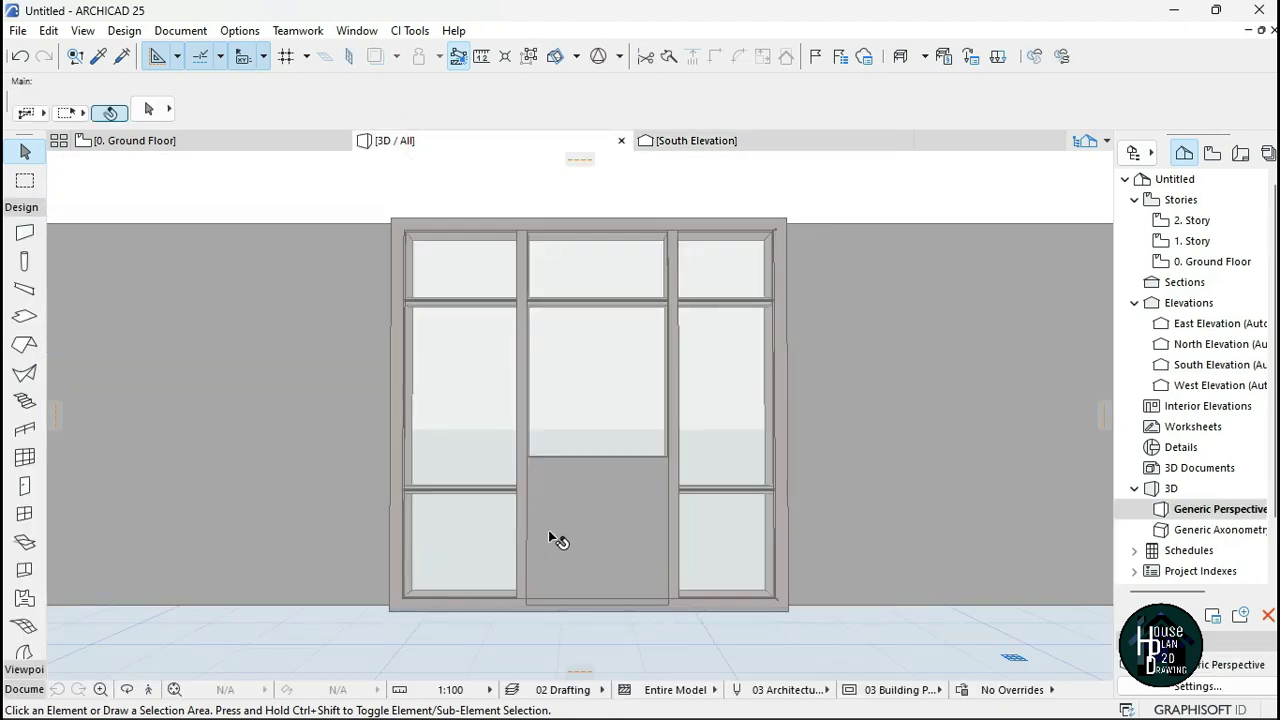
pyautogui.click(148, 689)
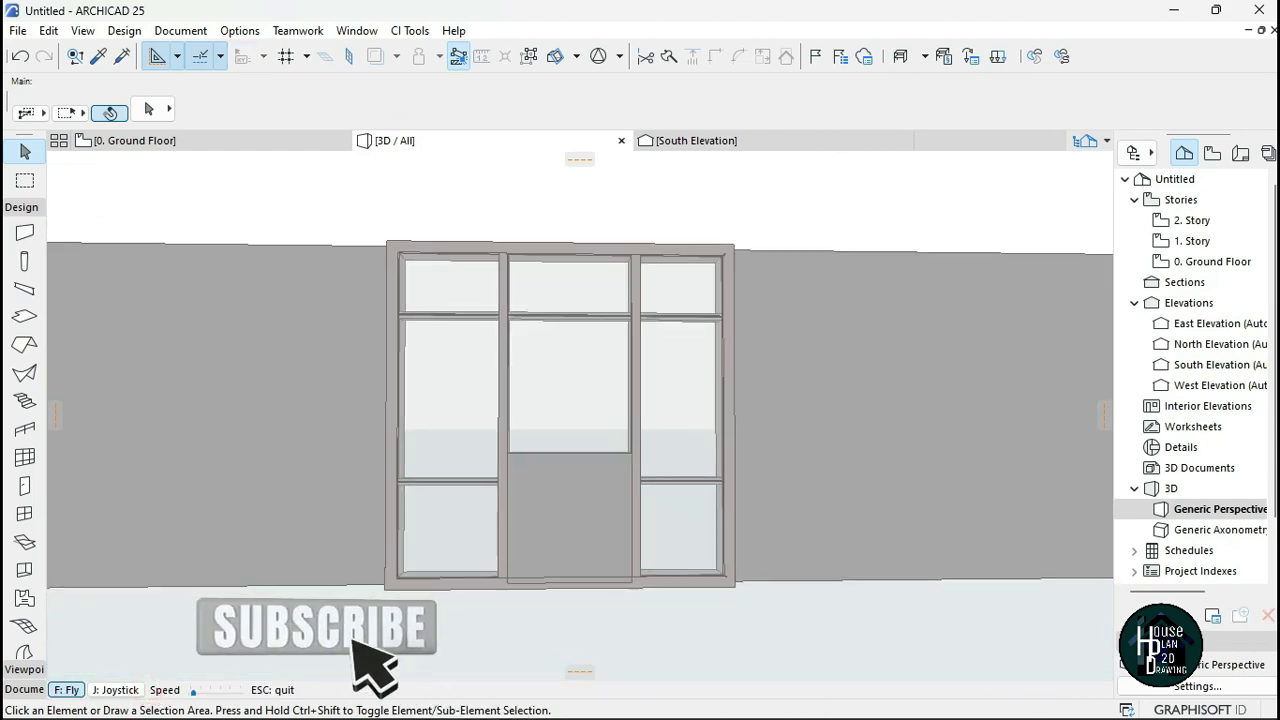
pyautogui.press('Escape')
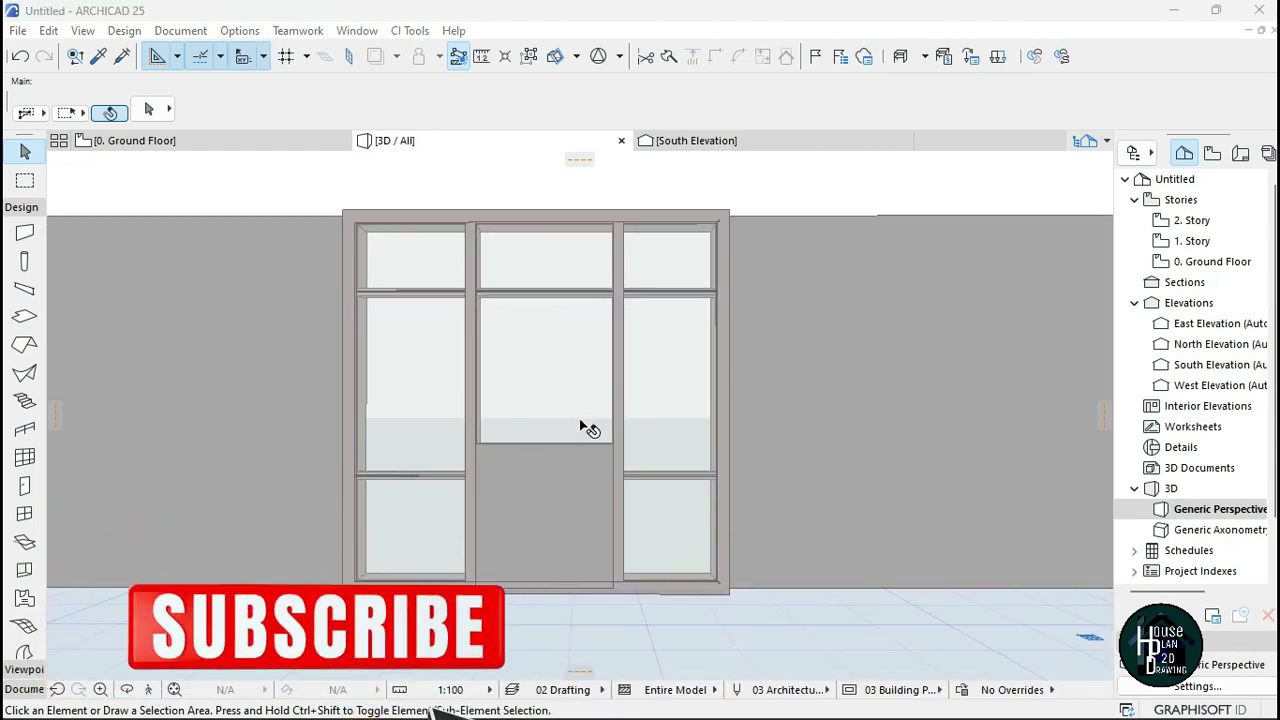
pyautogui.press('super+Tab')
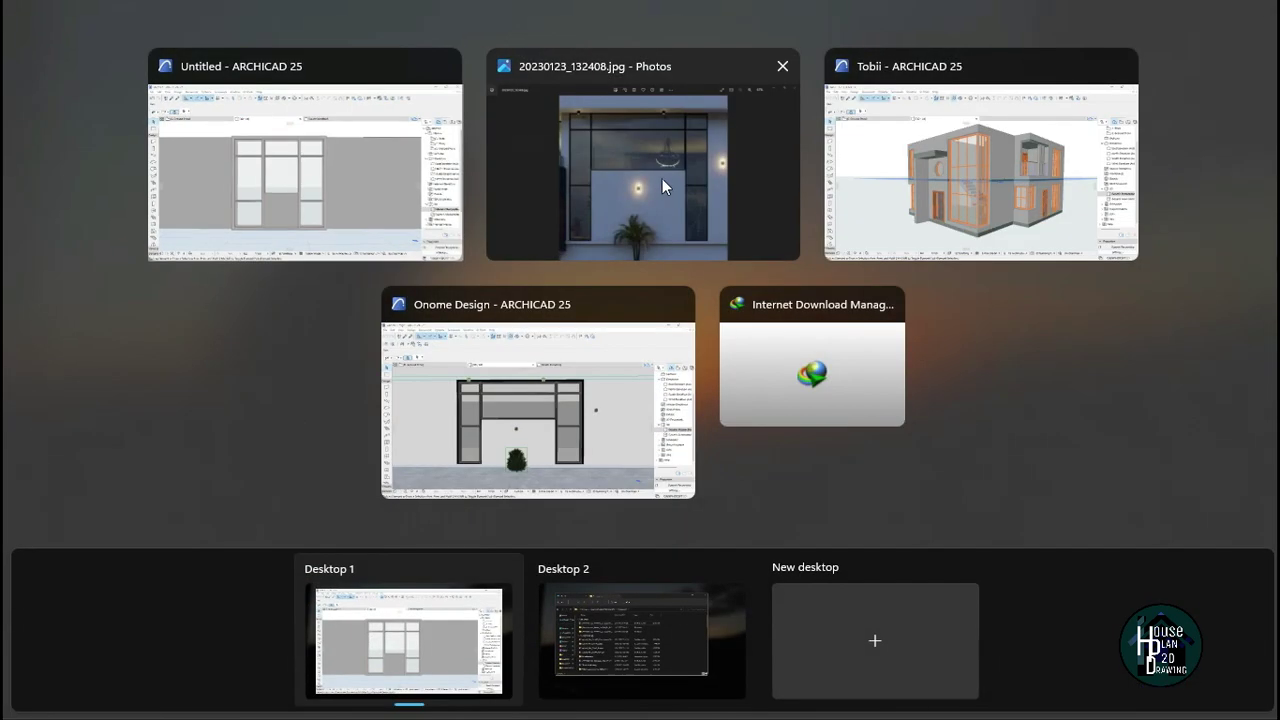
pyautogui.click(612, 167)
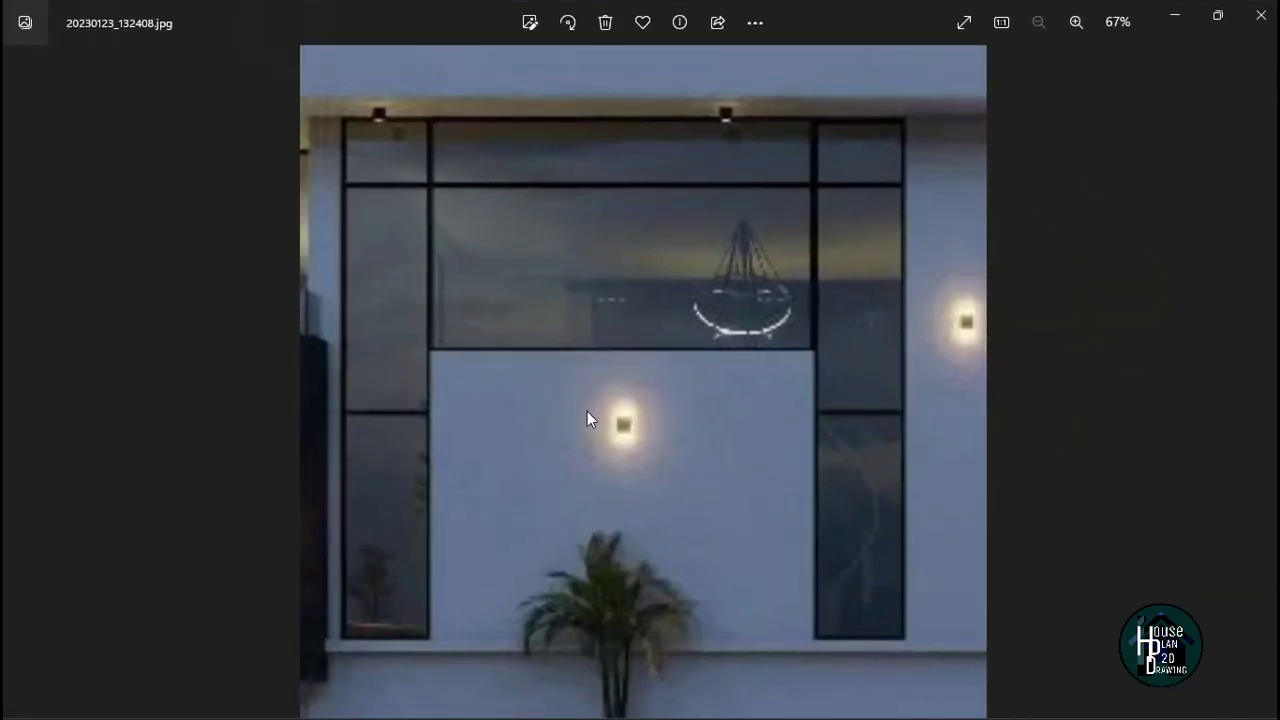
pyautogui.press('super+Tab')
pyautogui.click(684, 185)
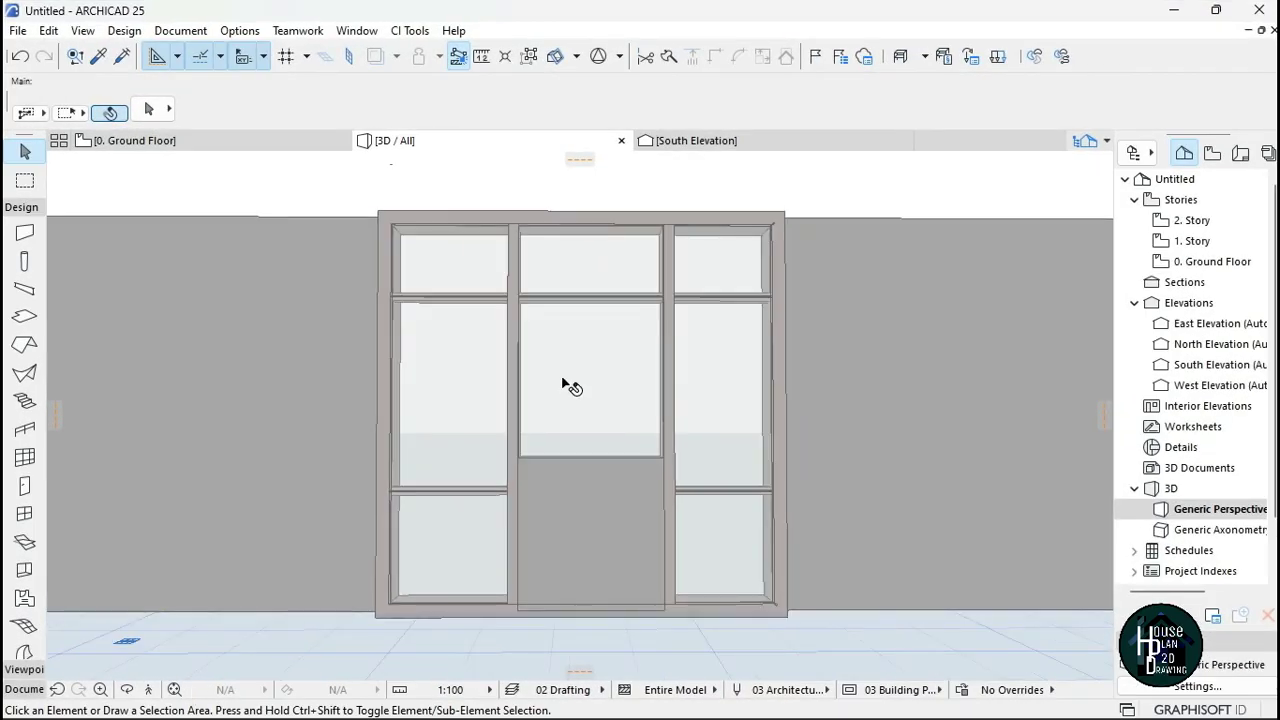
# In curtain wall edit mode, examine the individual side and center glass panels, including those behind the middle wall.
pyautogui.click(563, 380)
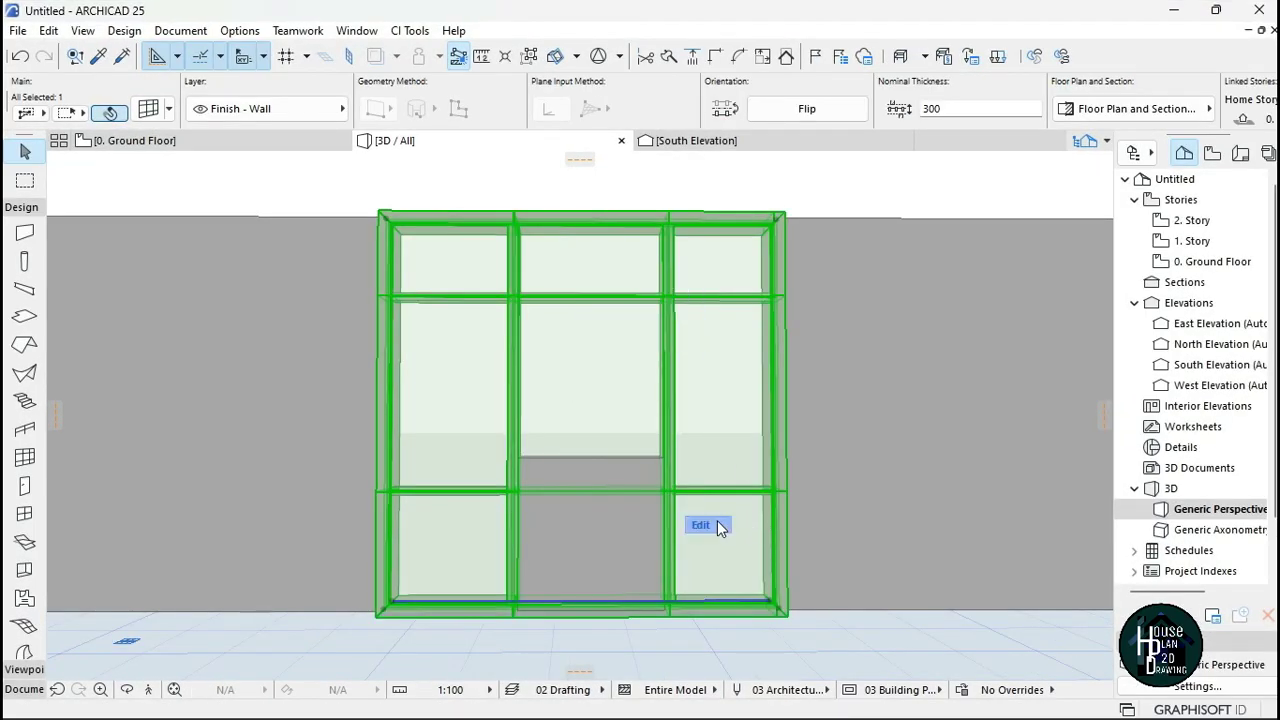
pyautogui.click(704, 526)
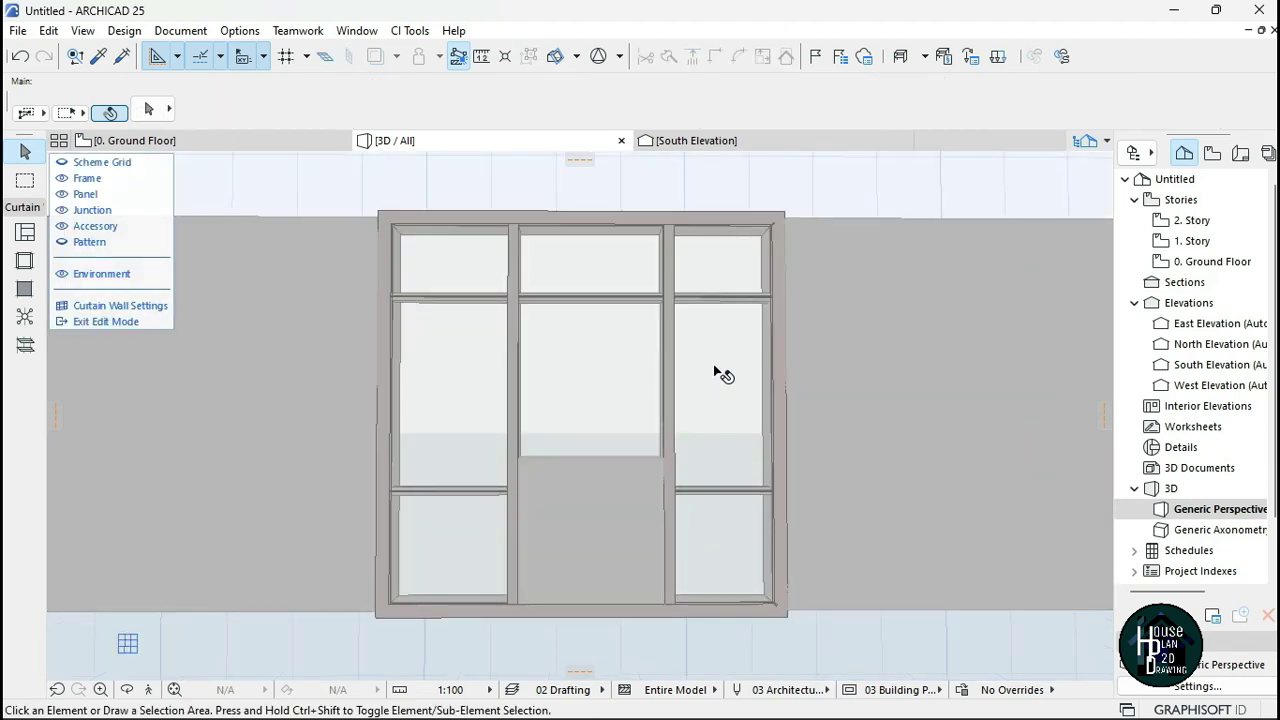
pyautogui.click(715, 370)
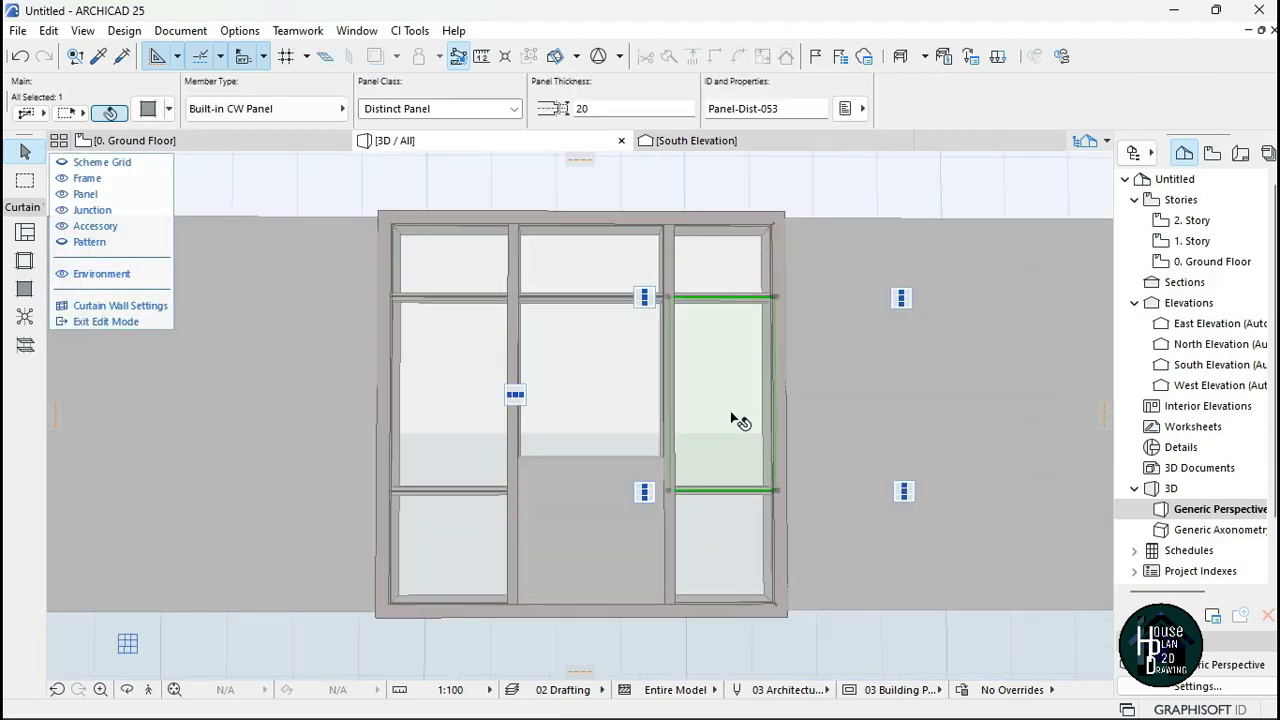
pyautogui.scroll(1, 705, 347)
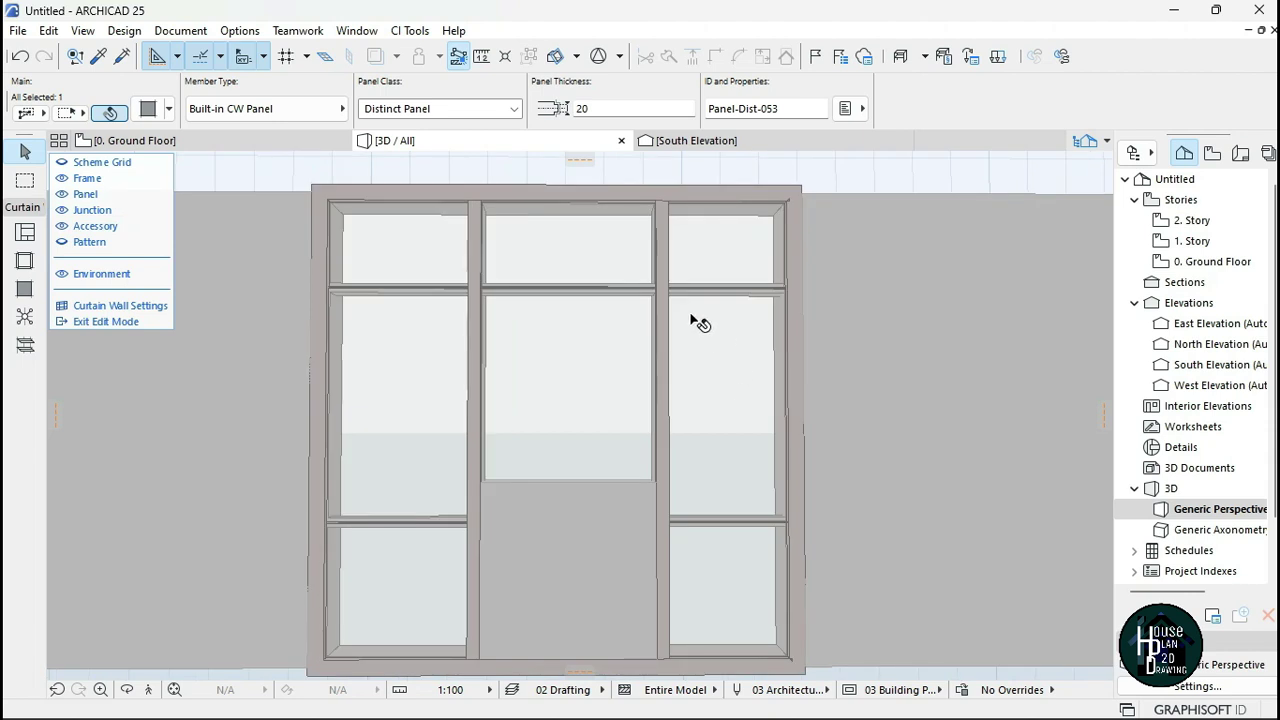
pyautogui.click(560, 375)
pyautogui.click(416, 623)
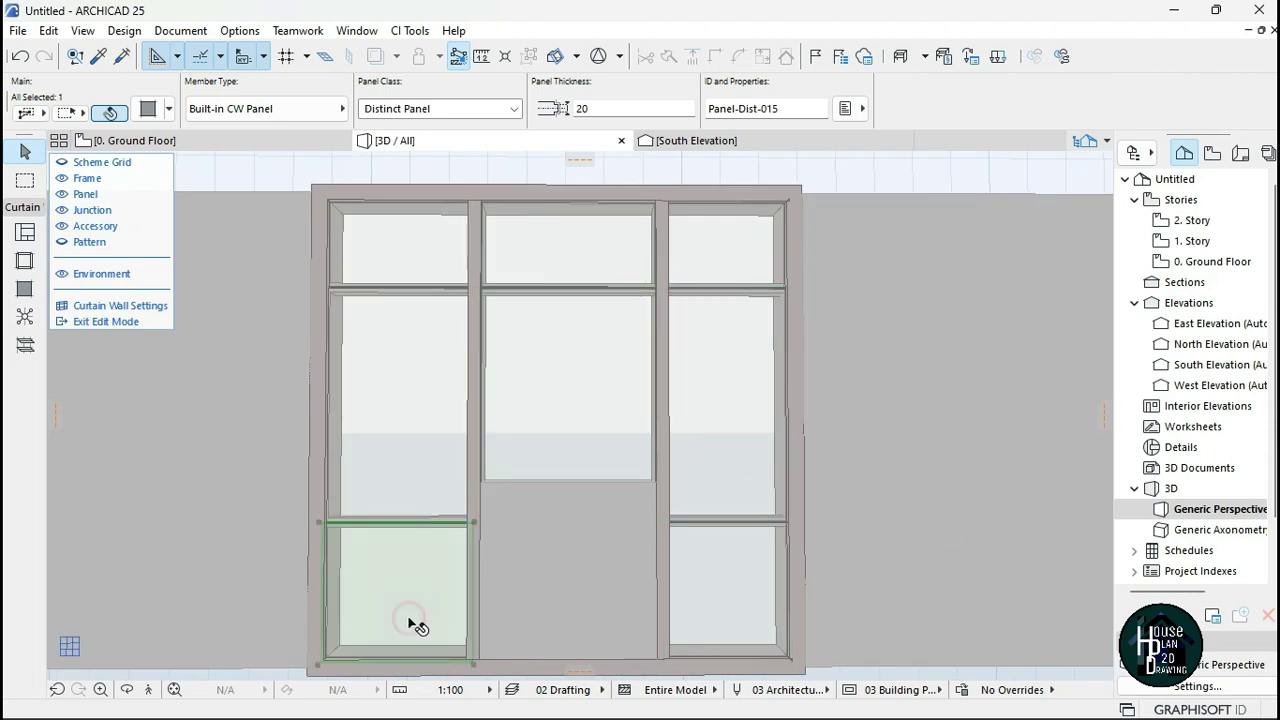
pyautogui.click(597, 581)
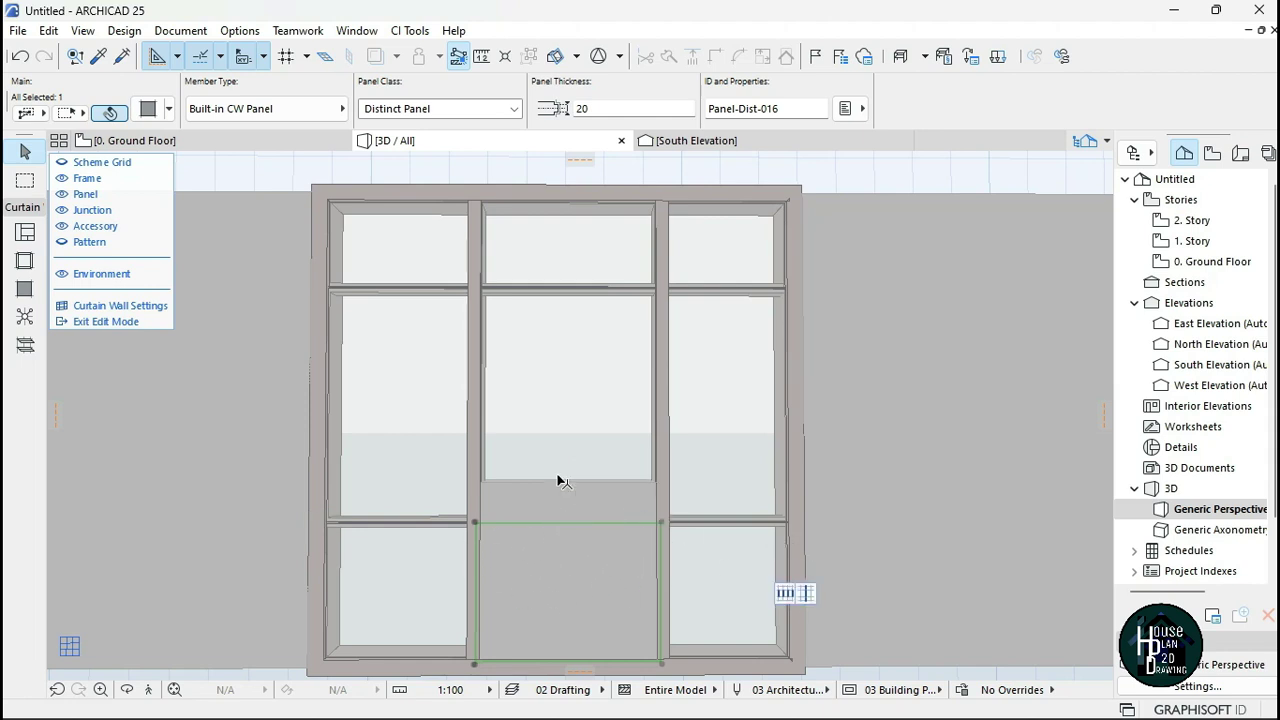
pyautogui.click(565, 380)
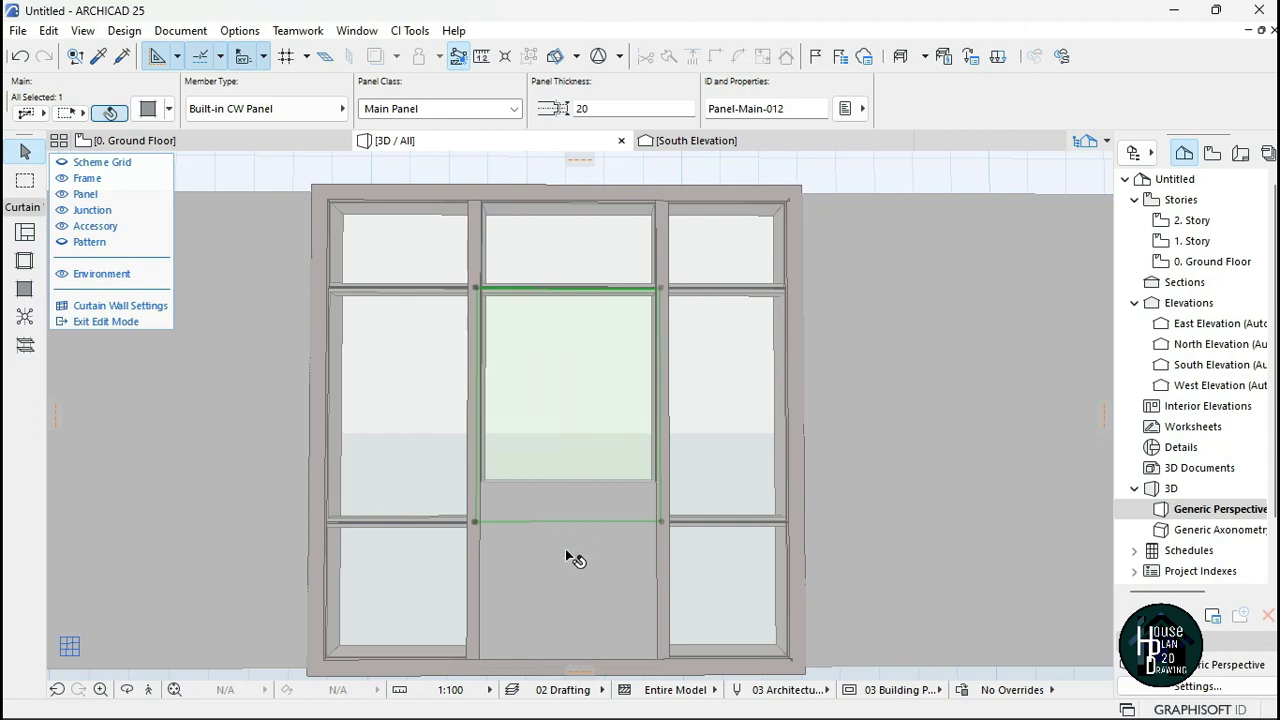
pyautogui.press('Escape')
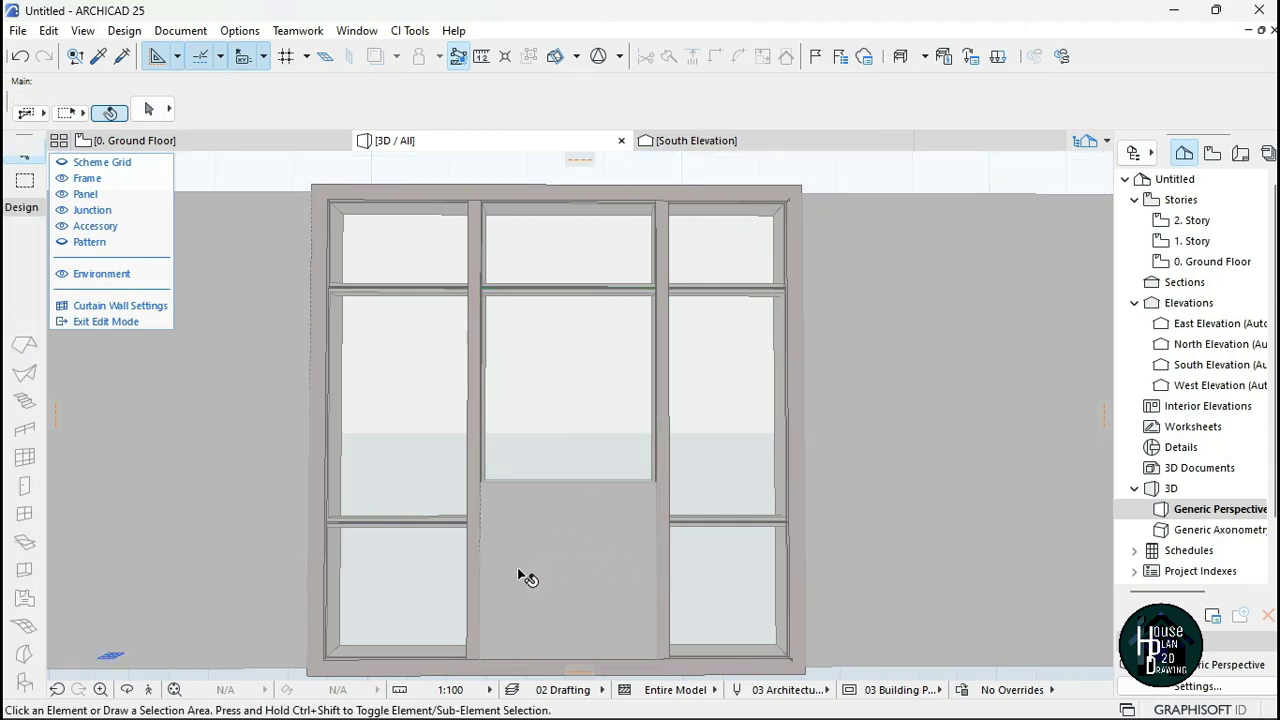
pyautogui.press('Escape')
pyautogui.press('Escape')
# Add a transom frame with the existing lower transom's settings along the top back edge of the middle wall, between the two mullions.
pyautogui.click(148, 689)
pyautogui.press('Up')
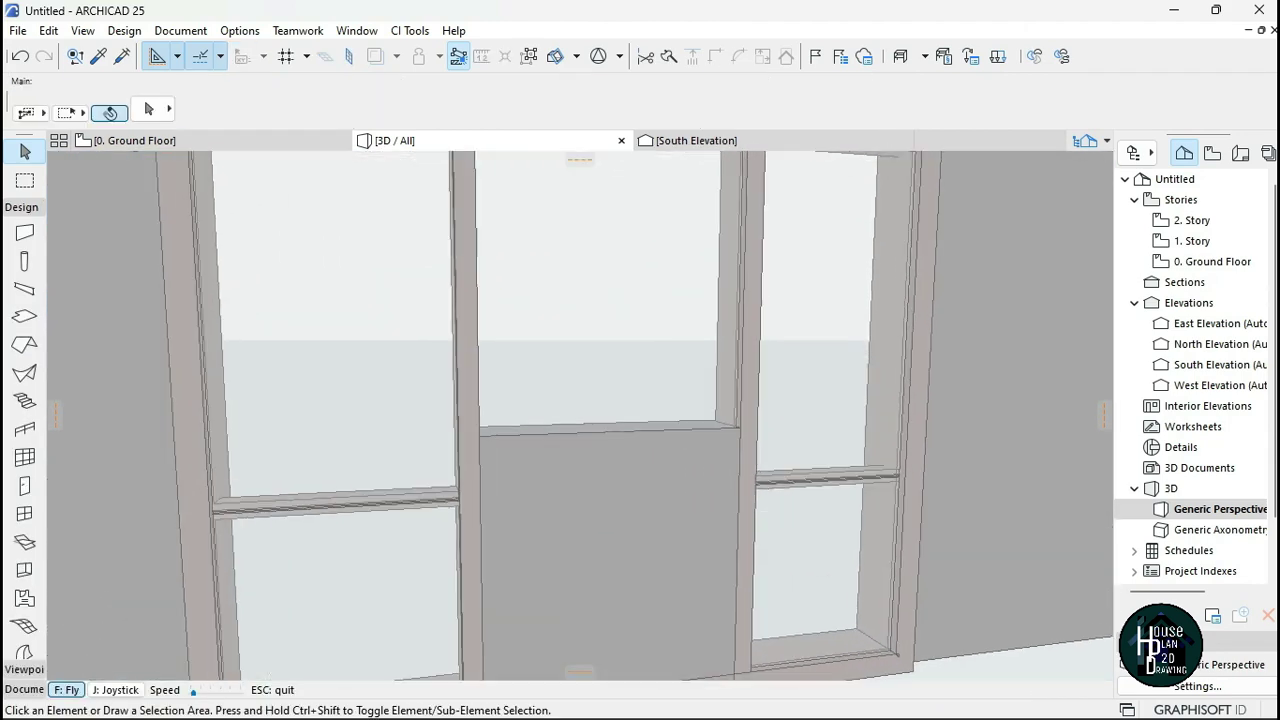
pyautogui.press('Down')
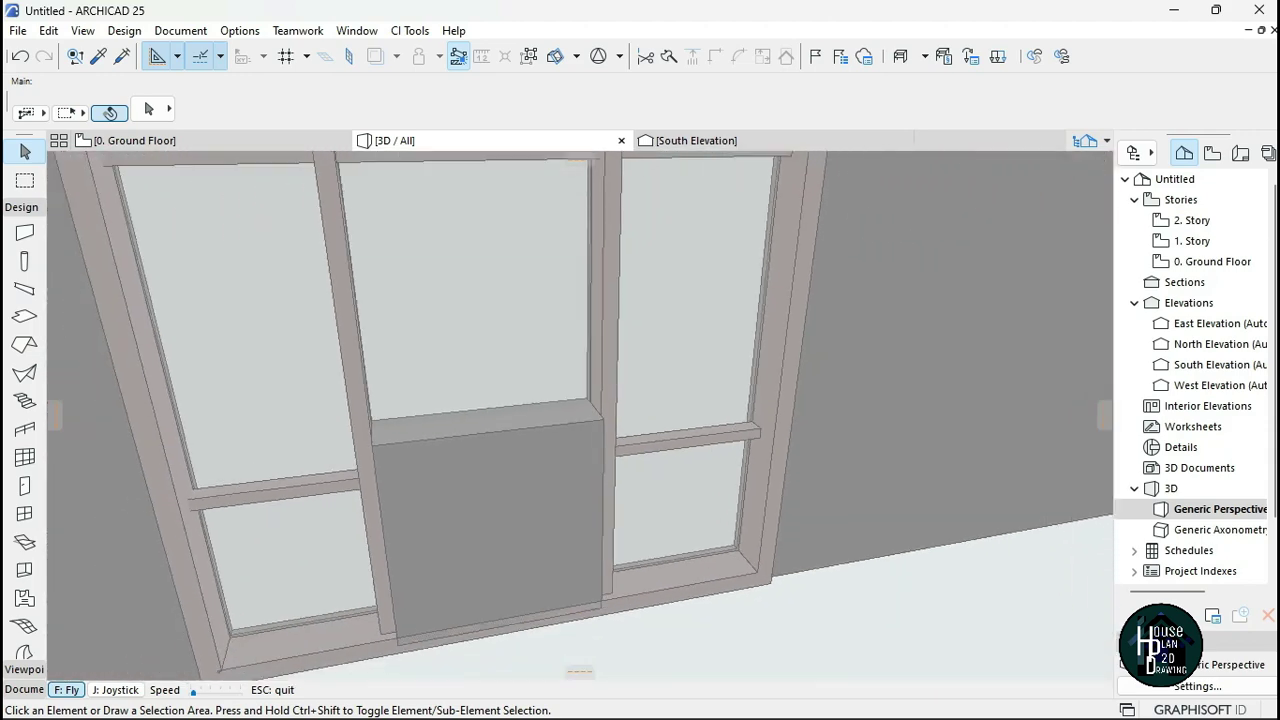
pyautogui.press('Up')
pyautogui.press('Up')
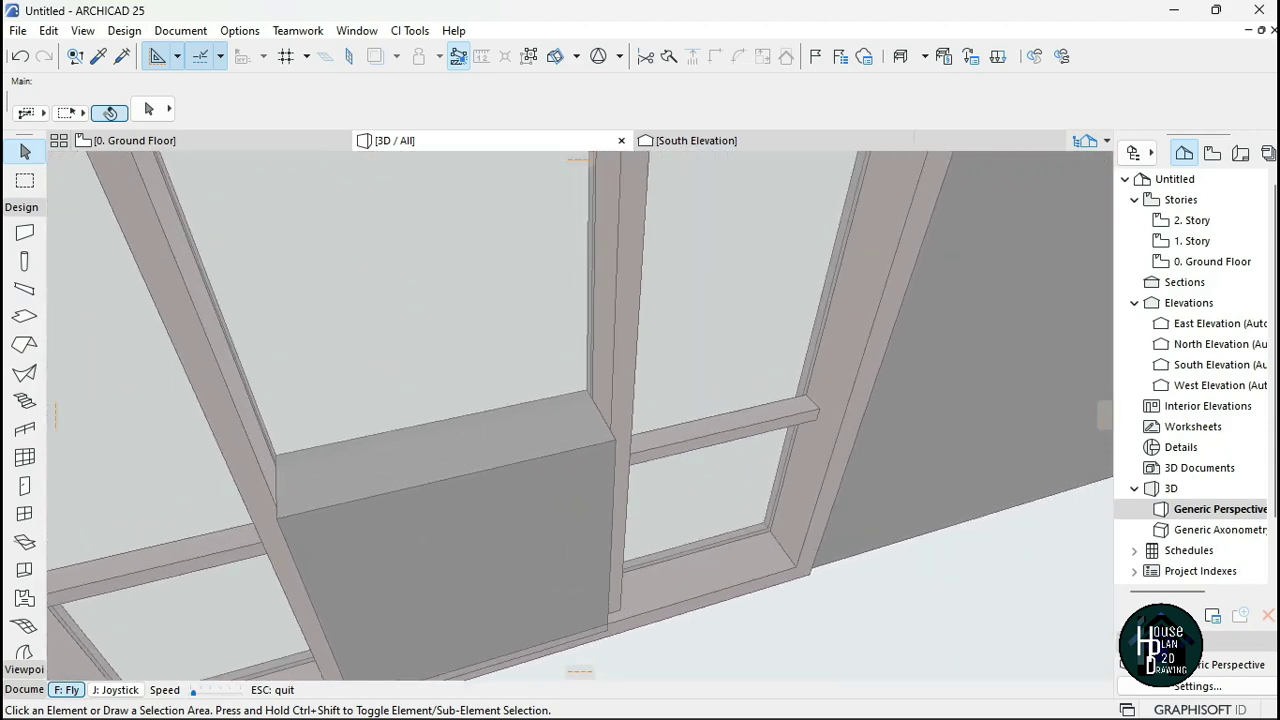
pyautogui.press('Escape')
pyautogui.click(792, 259)
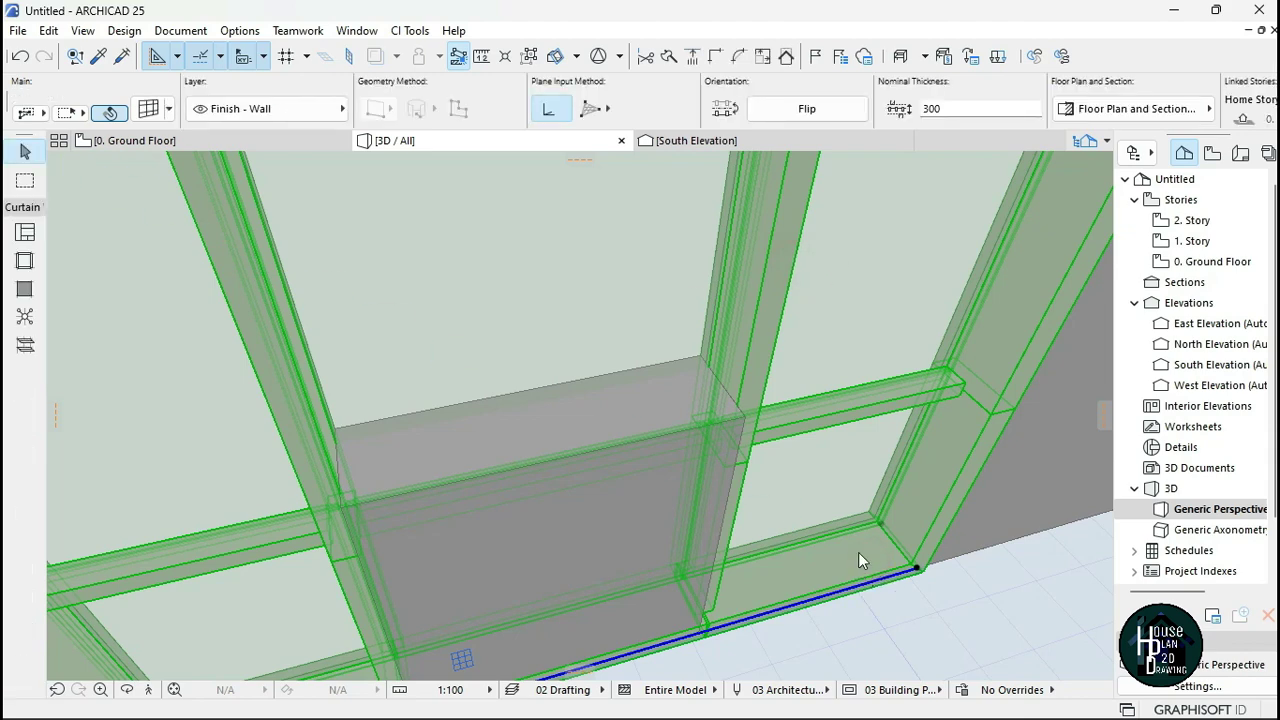
pyautogui.keyDown('alt'); pyautogui.click(903, 387); pyautogui.keyUp('alt')
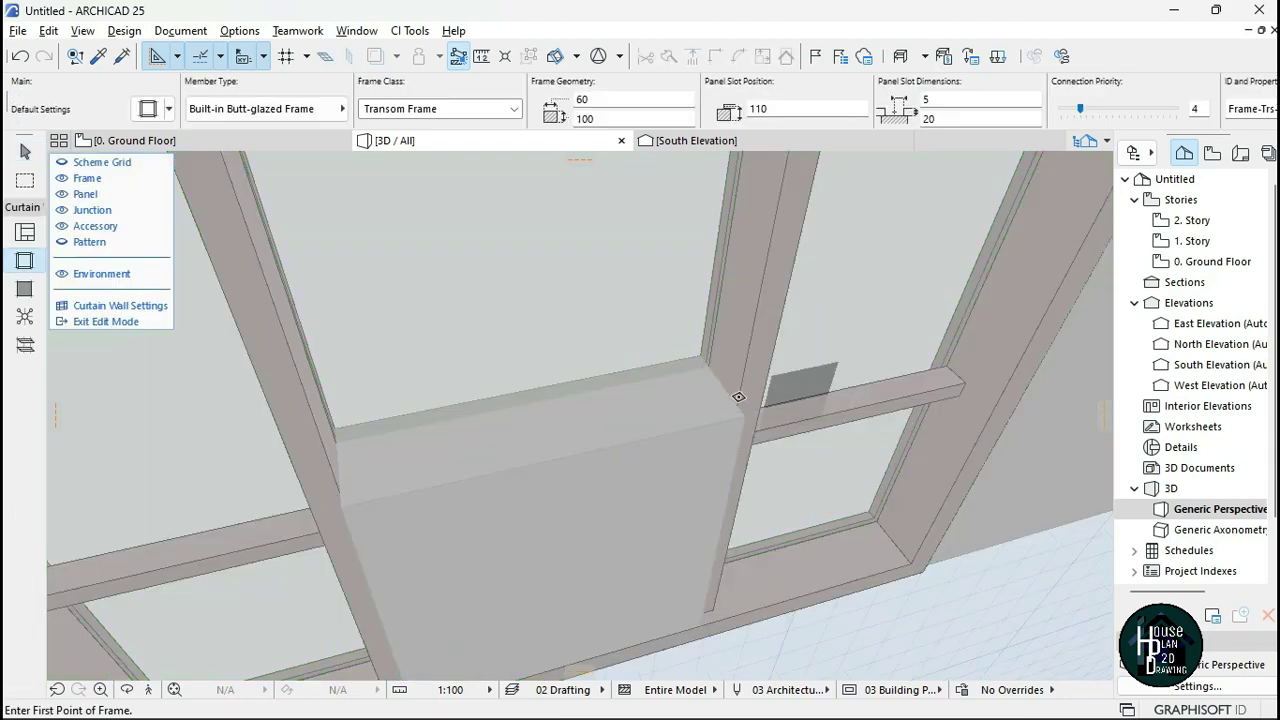
pyautogui.click(698, 356)
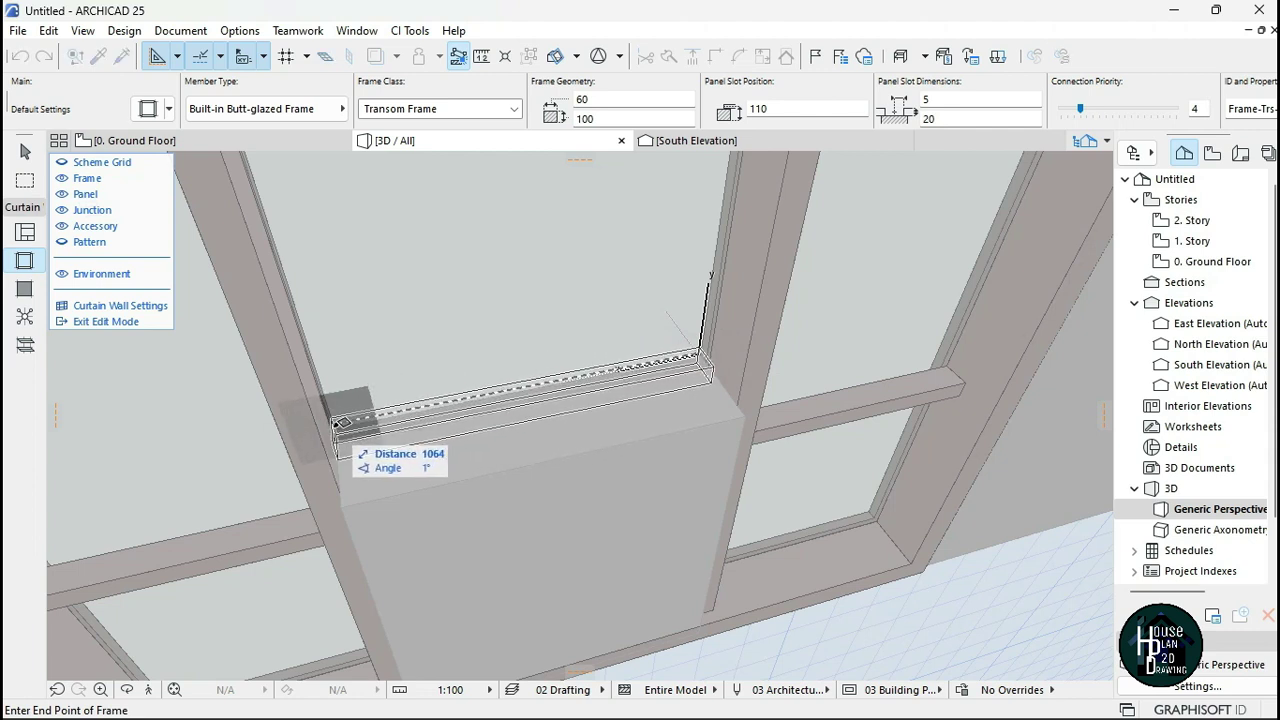
pyautogui.press('shift')
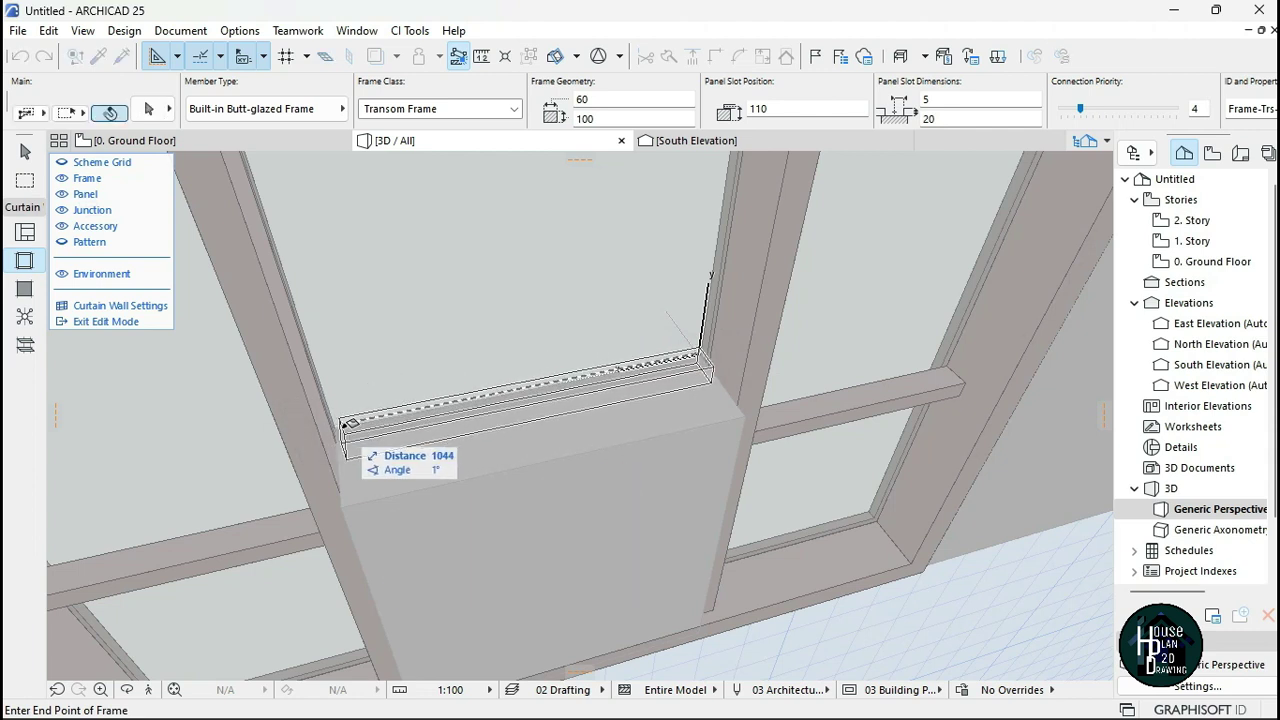
pyautogui.click(337, 424)
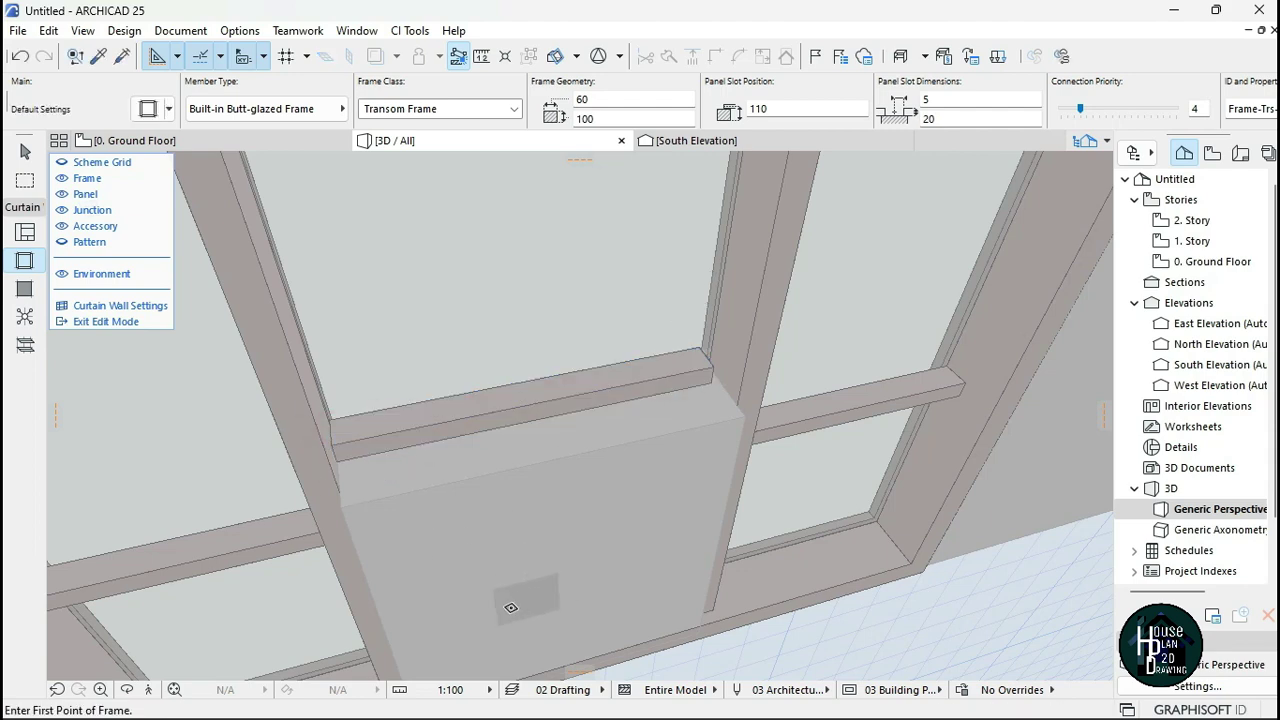
pyautogui.press('Escape')
# Check the new transom's position against the middle wall in 3D and the South Elevation, and reopen the curtain wall in edit mode.
pyautogui.click(148, 689)
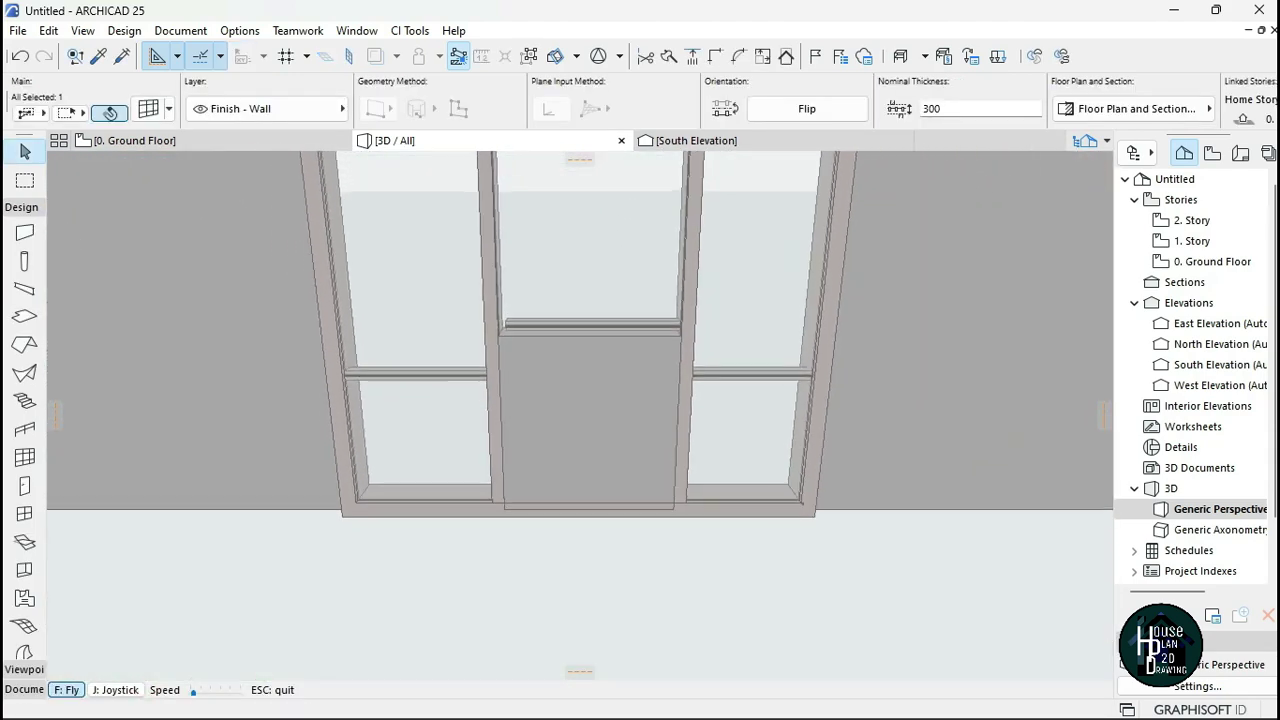
pyautogui.press('Escape')
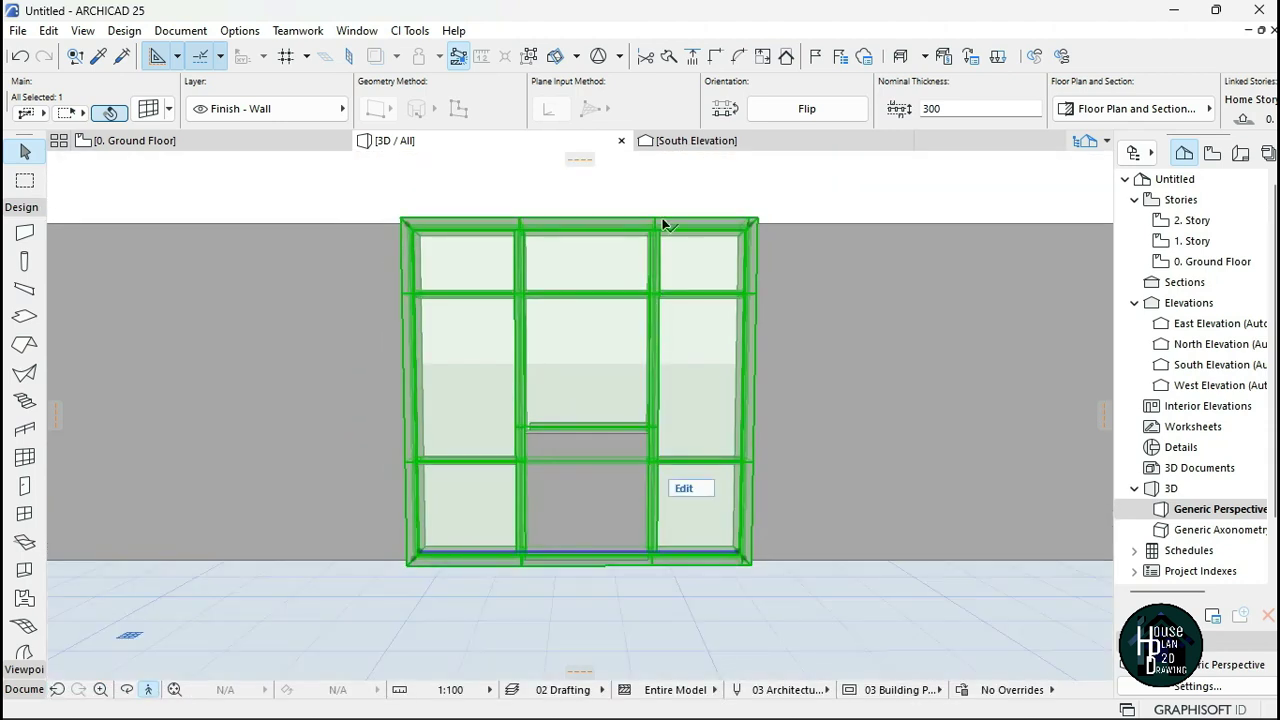
pyautogui.press('Escape')
pyautogui.click(703, 141)
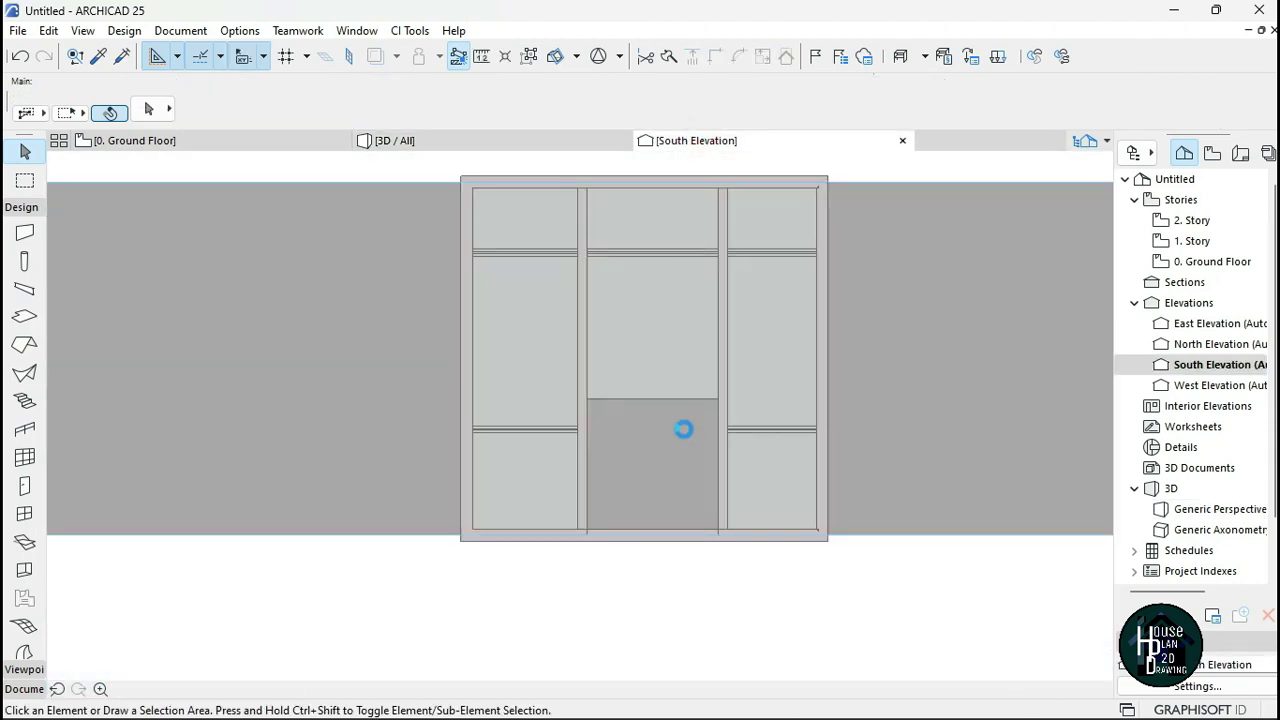
pyautogui.scroll(10, 680, 438)
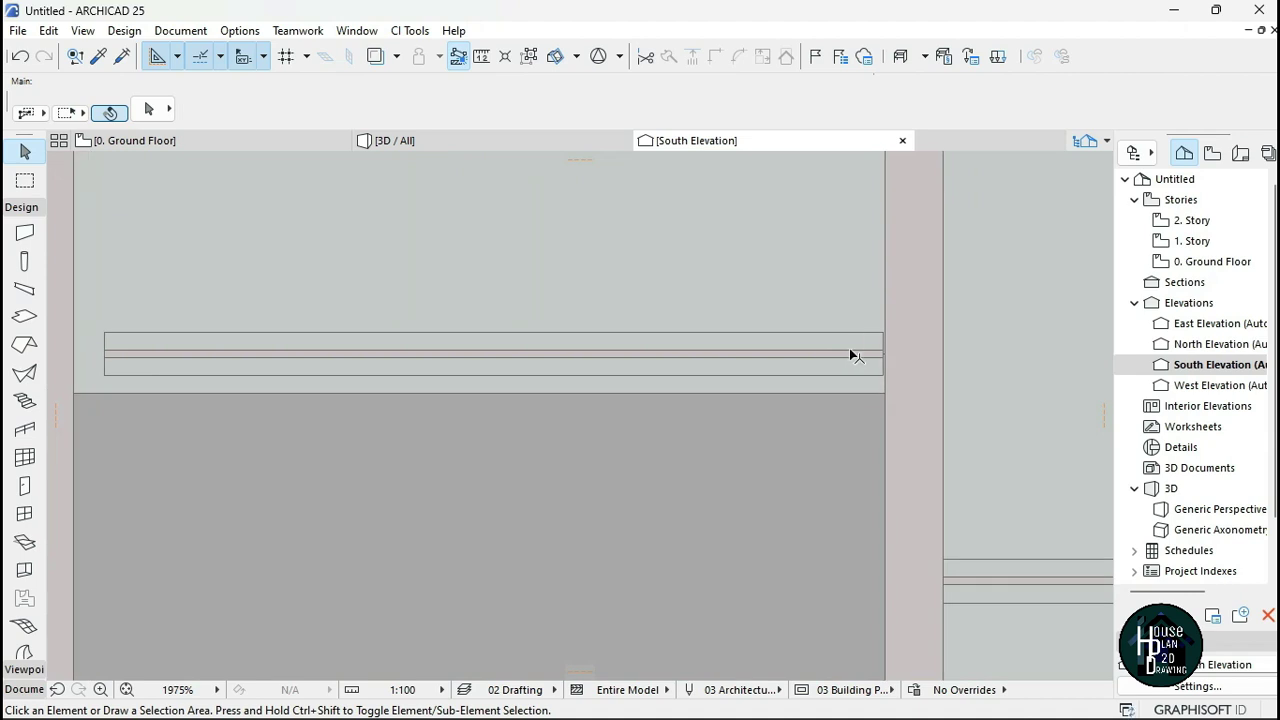
pyautogui.click(560, 365)
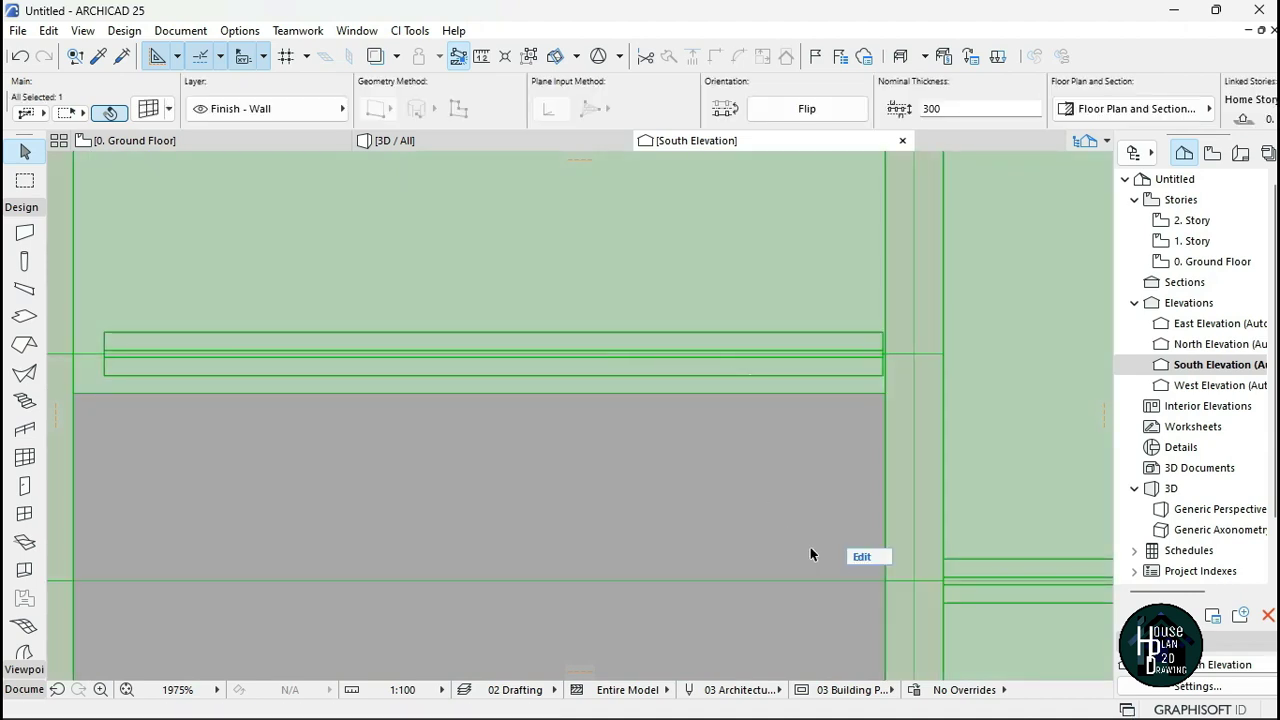
pyautogui.scroll(-10, 763, 457)
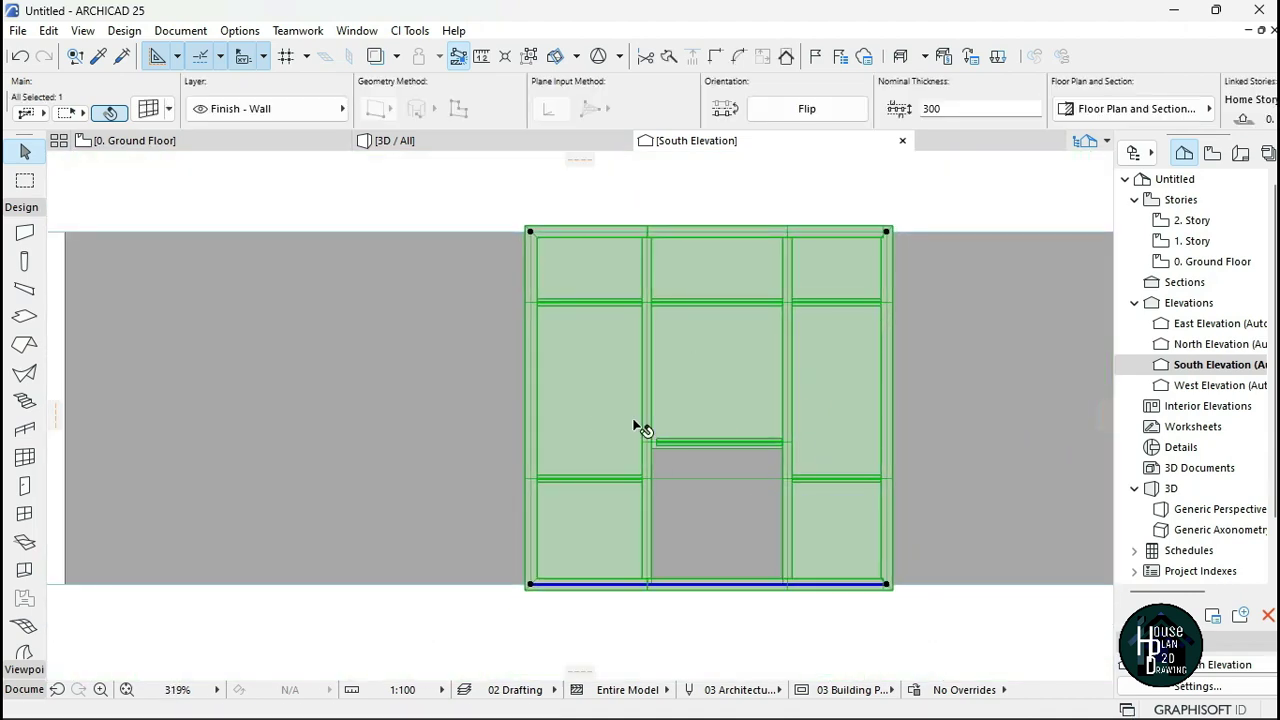
pyautogui.click(813, 508)
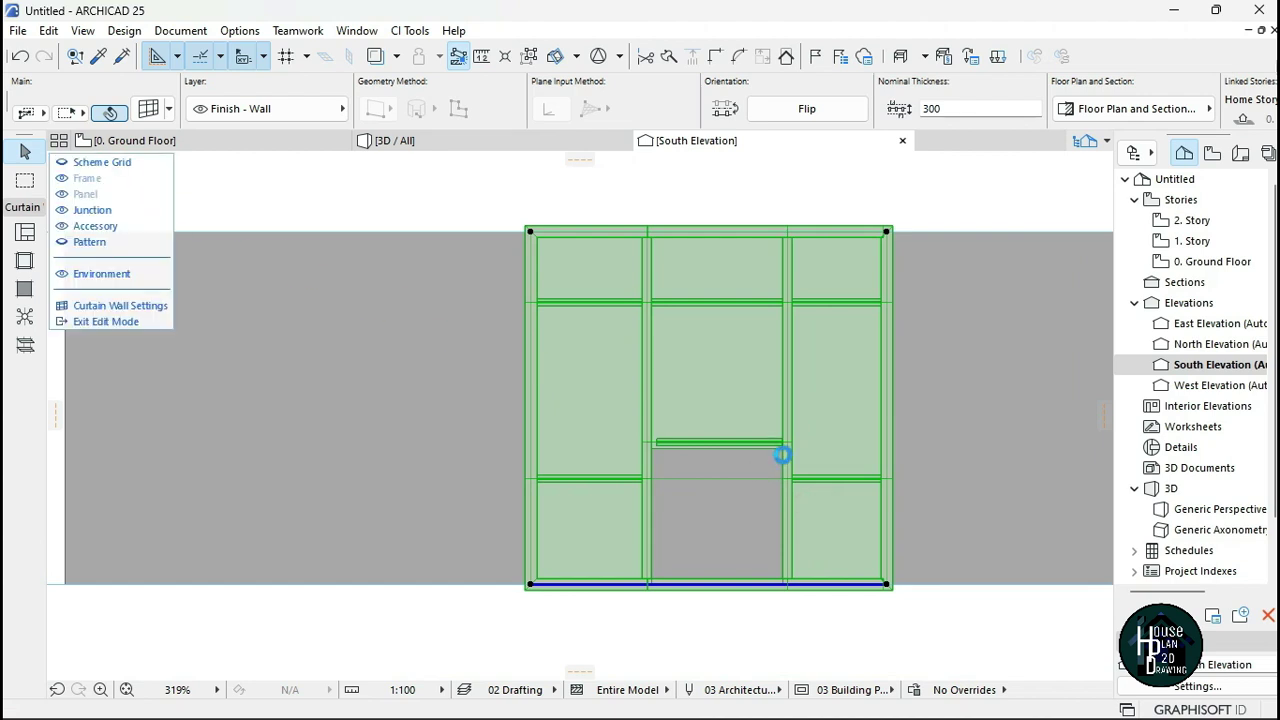
# Examine how the new center transom's right end meets the right mullion and the adjoining glass panels above the middle wall.
pyautogui.scroll(12, 778, 438)
pyautogui.click(780, 420)
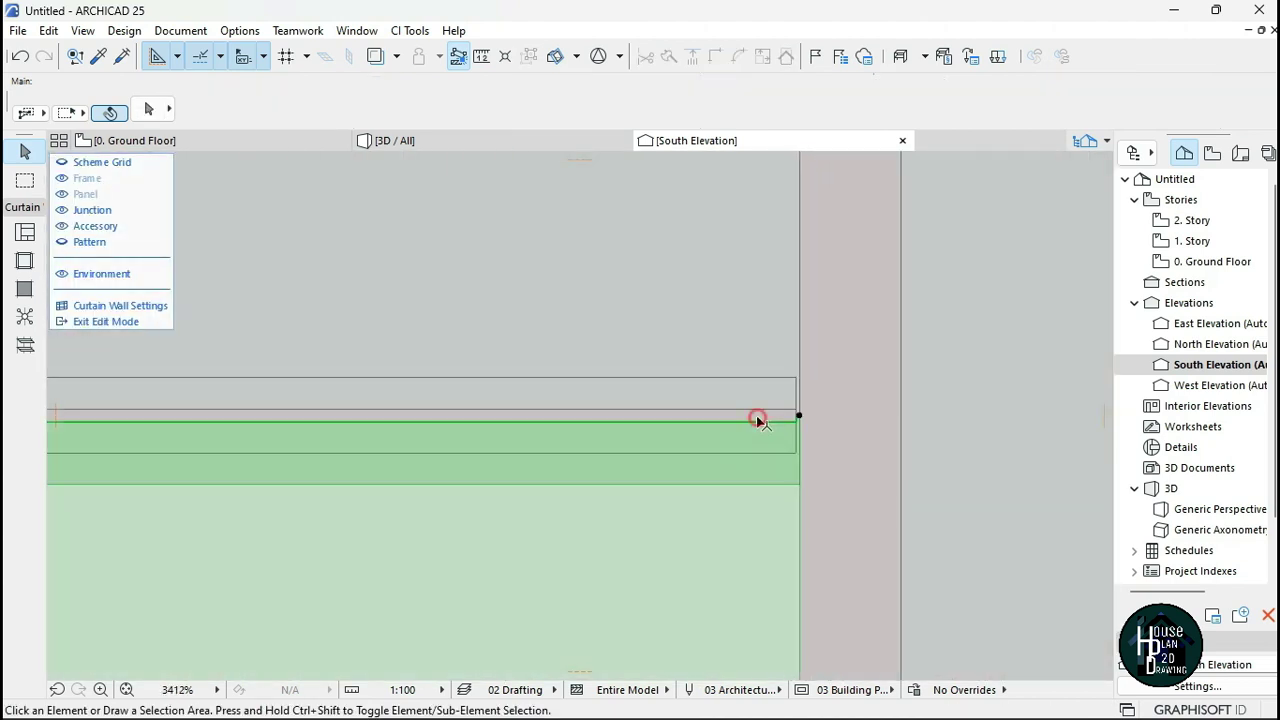
pyautogui.scroll(3, 780, 425)
pyautogui.click(787, 420)
pyautogui.scroll(-8, 800, 445)
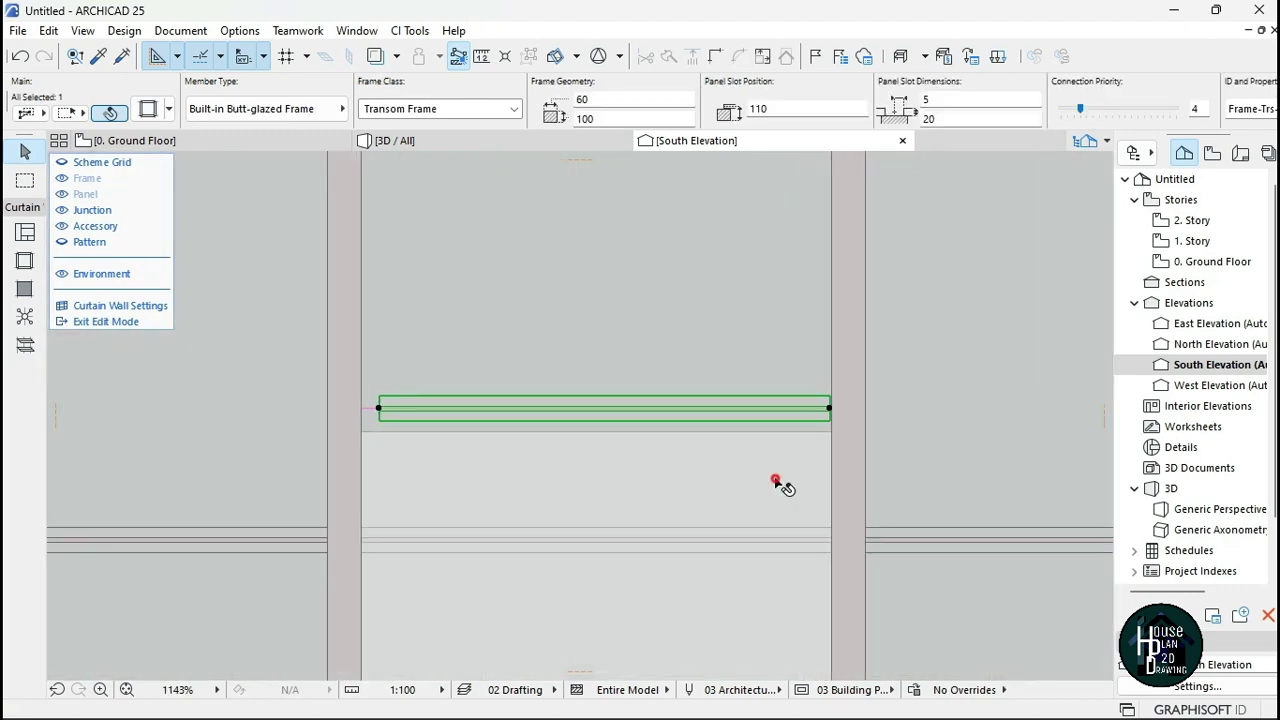
pyautogui.click(776, 482)
pyautogui.scroll(-4, 594, 491)
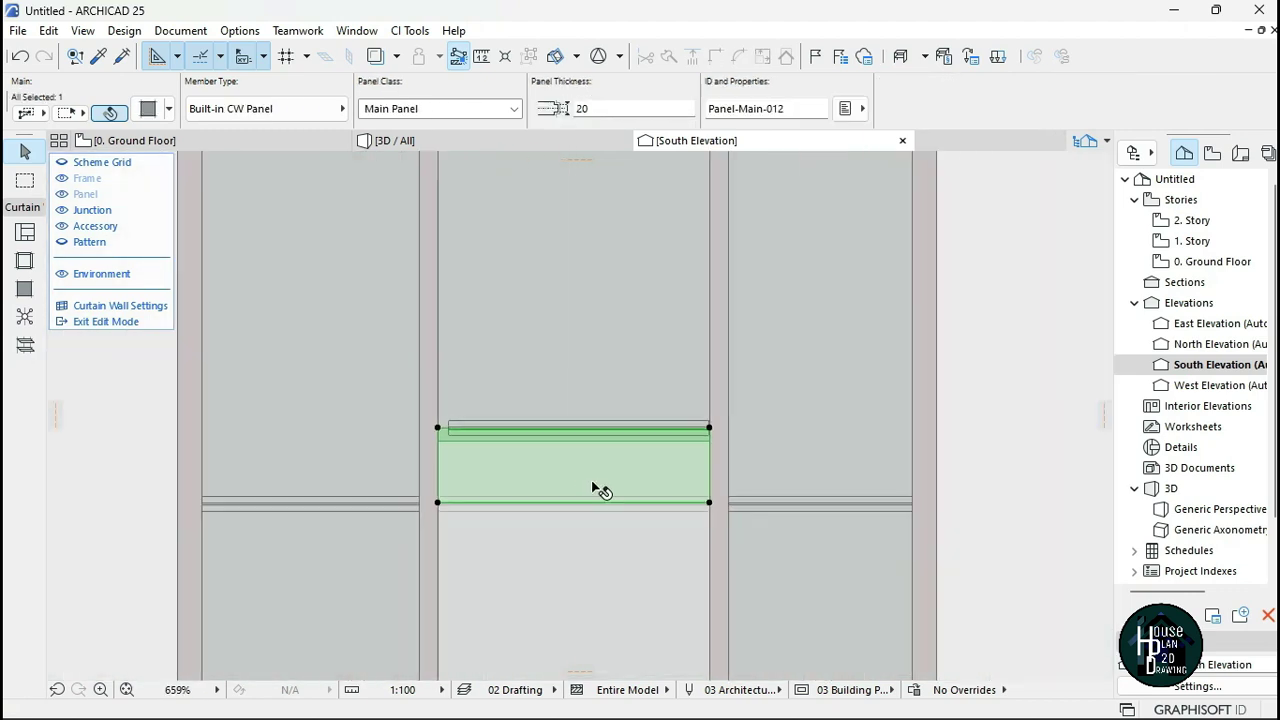
pyautogui.scroll(4, 666, 449)
pyautogui.scroll(8, 669, 373)
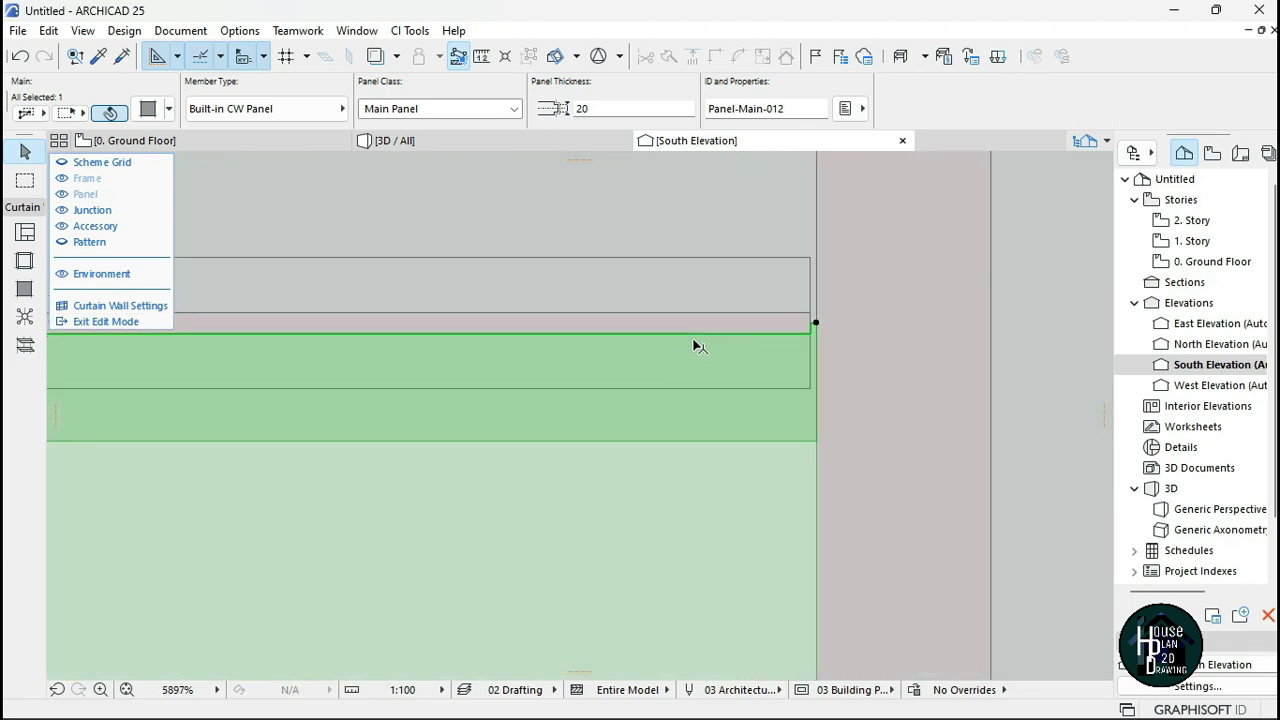
pyautogui.click(740, 318)
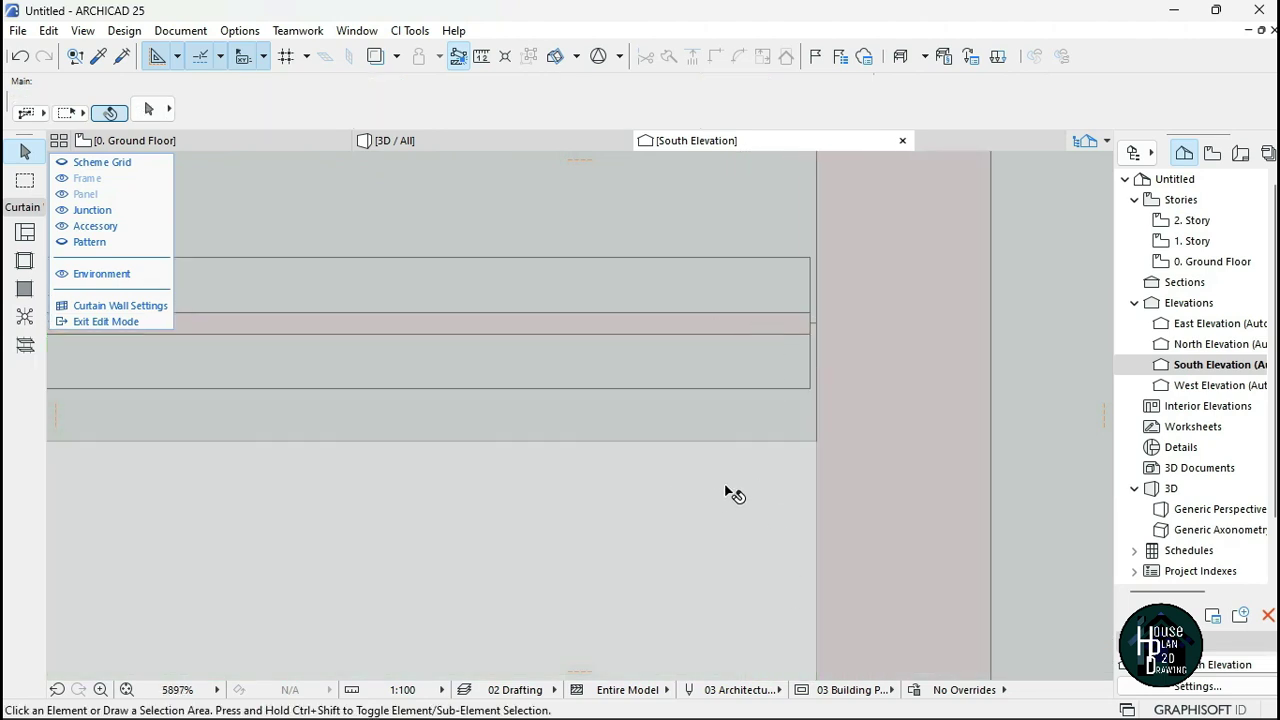
pyautogui.scroll(-8, 736, 383)
pyautogui.scroll(9, 736, 377)
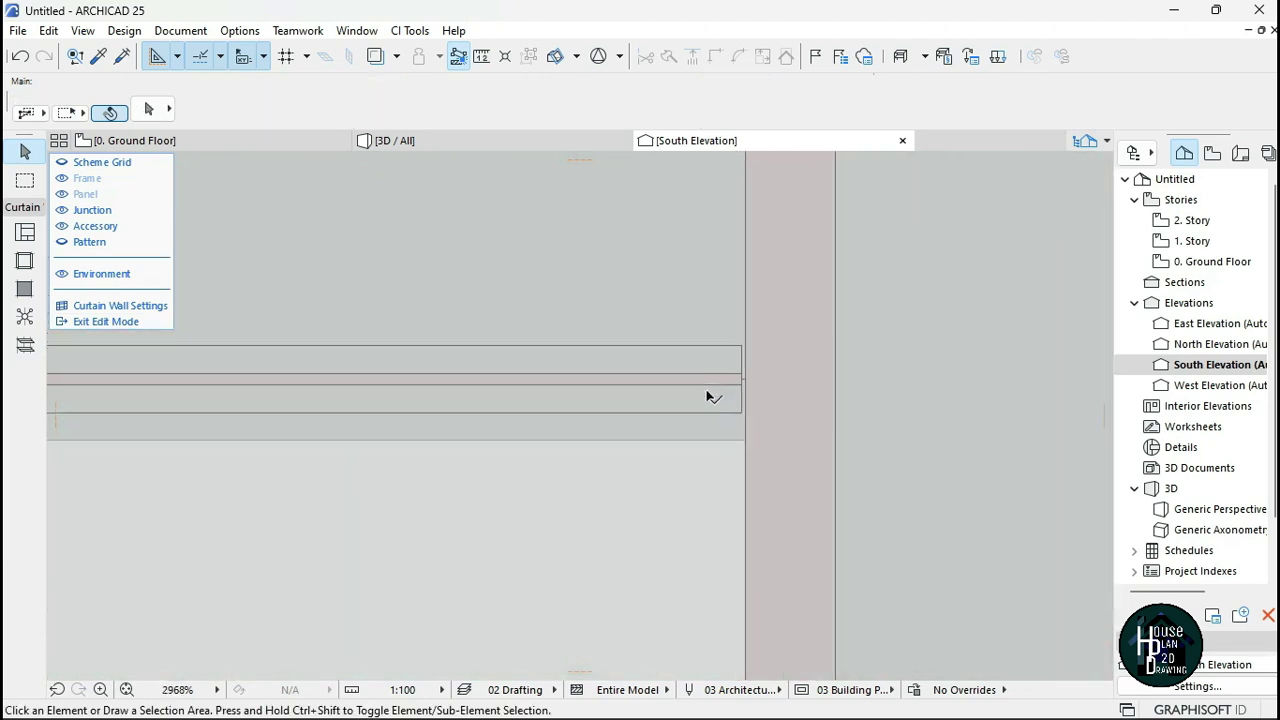
# Move the new transom so its lower right corner meets the corner between the middle wall's top edge and the right mullion.
pyautogui.click(728, 380)
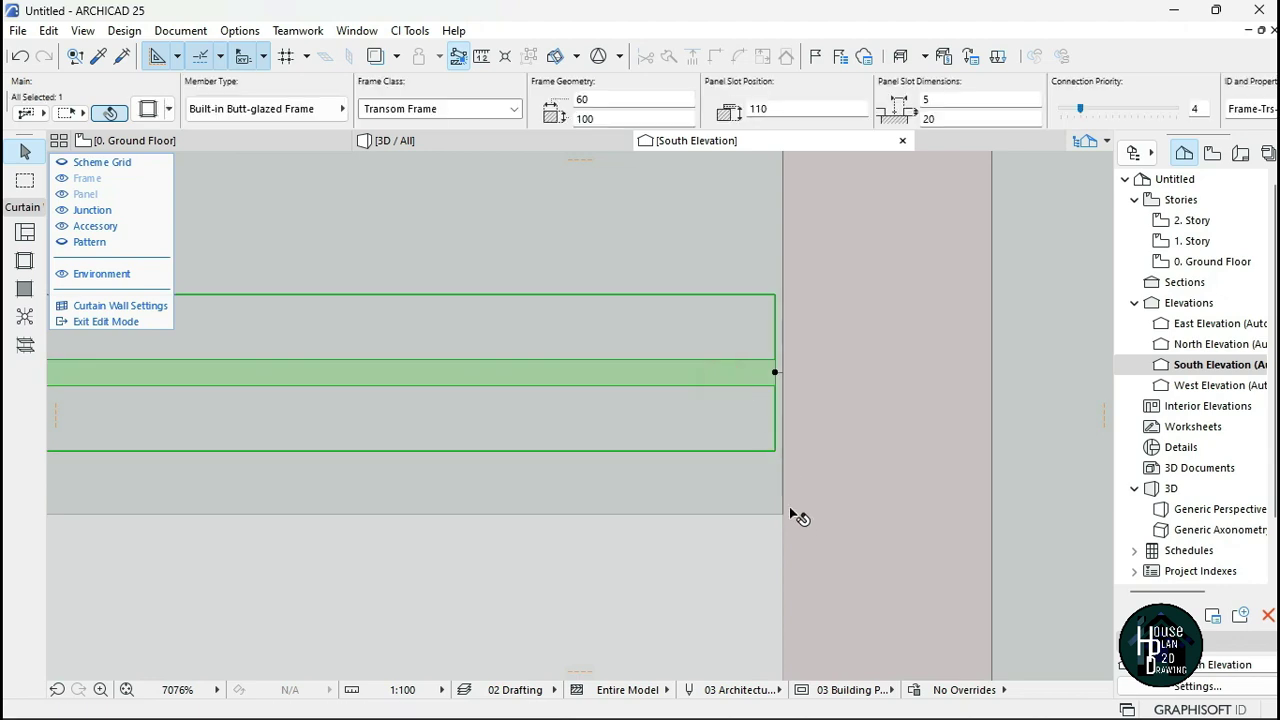
pyautogui.hotkey('ctrl', 'd')
pyautogui.scroll(2, 794, 527)
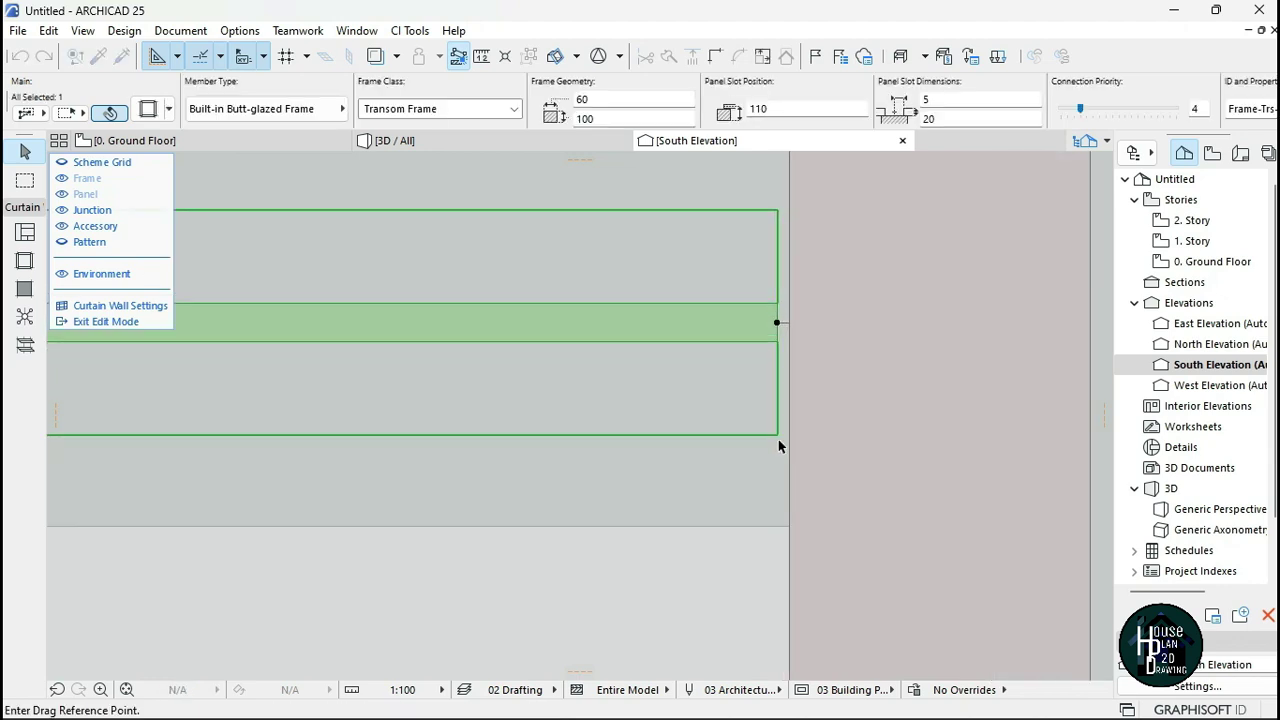
pyautogui.click(778, 437)
pyautogui.scroll(1, 790, 530)
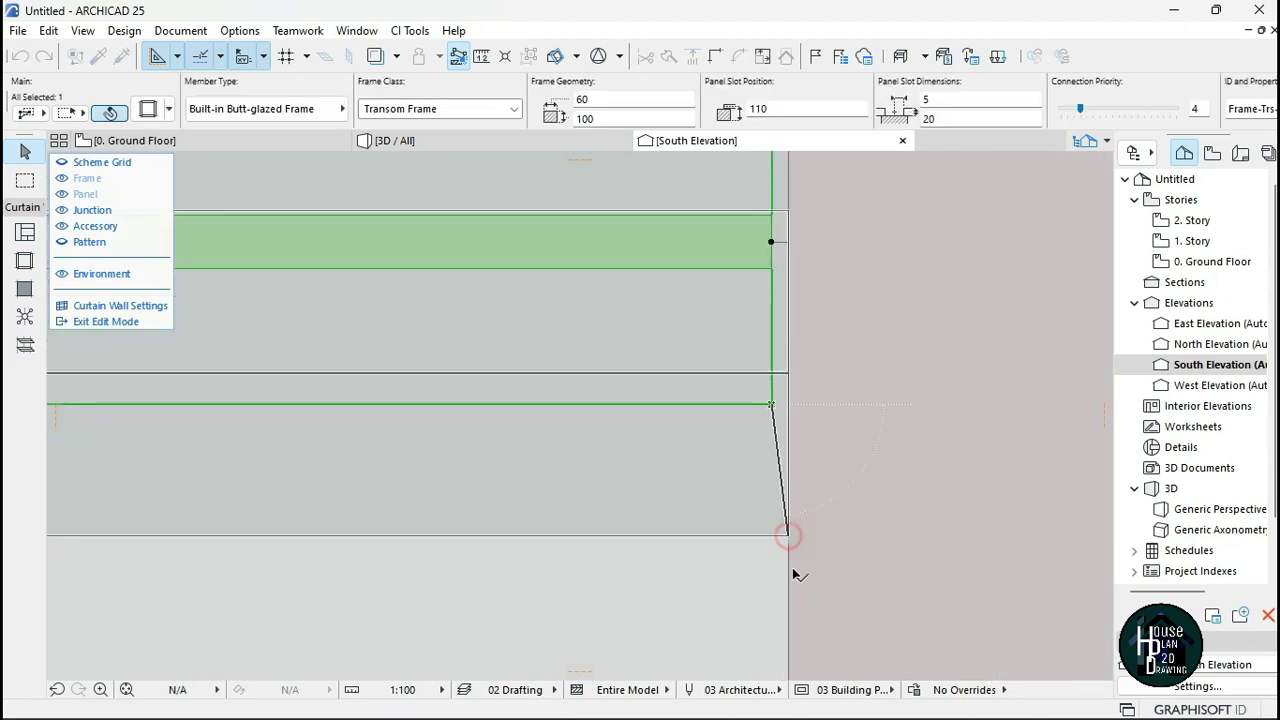
pyautogui.click(788, 535)
pyautogui.scroll(-9, 826, 456)
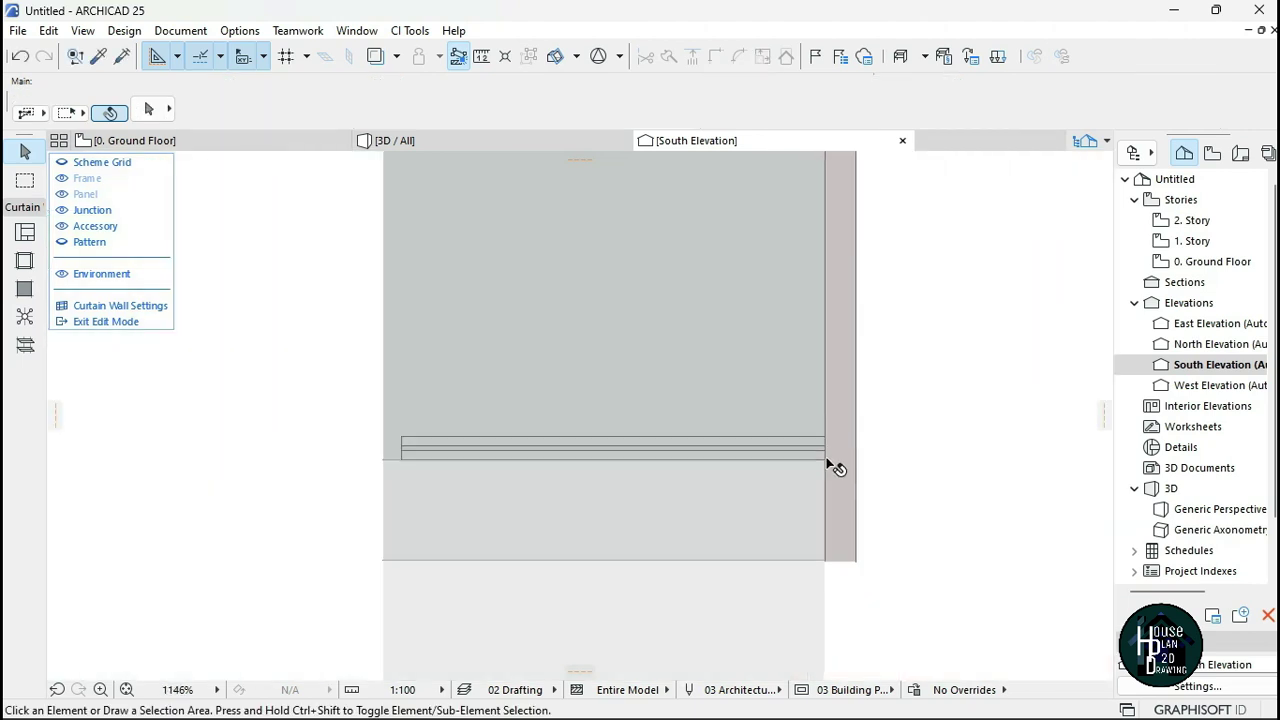
# Stretch the transom's left end to the inner edge of the left mullion and leave curtain wall edit mode.
pyautogui.scroll(8, 622, 478)
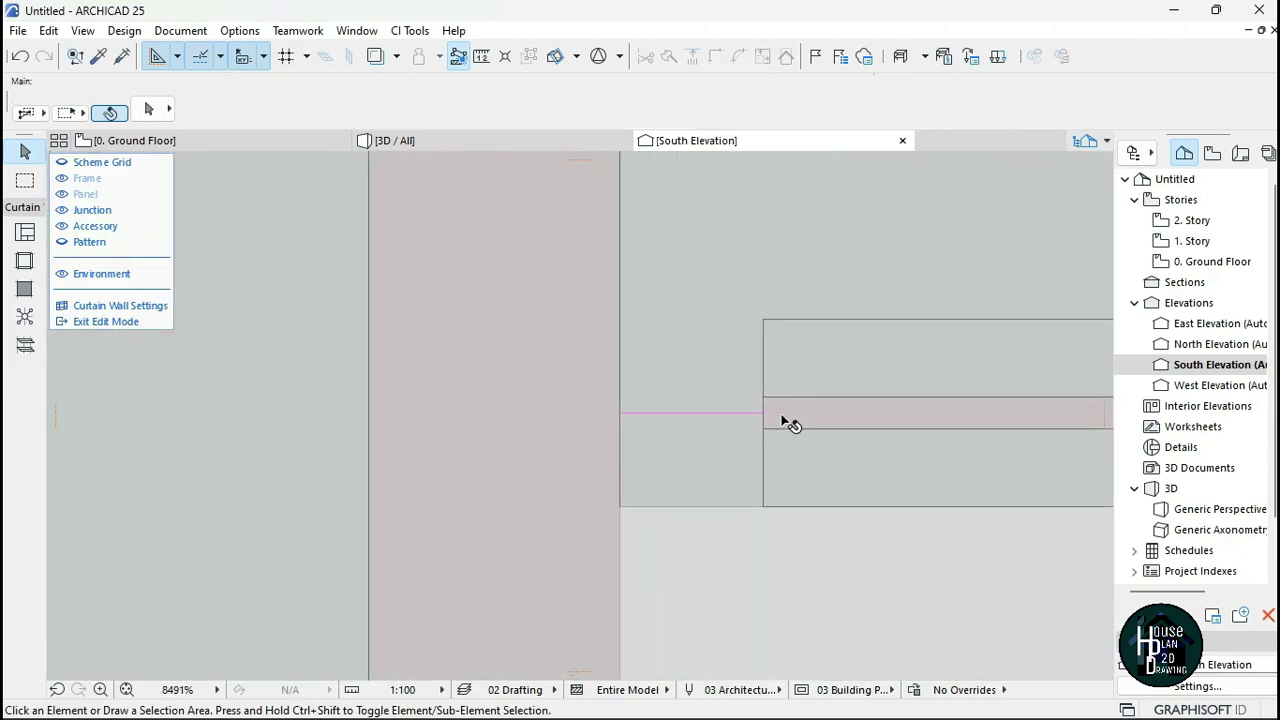
pyautogui.click(777, 428)
pyautogui.click(763, 413)
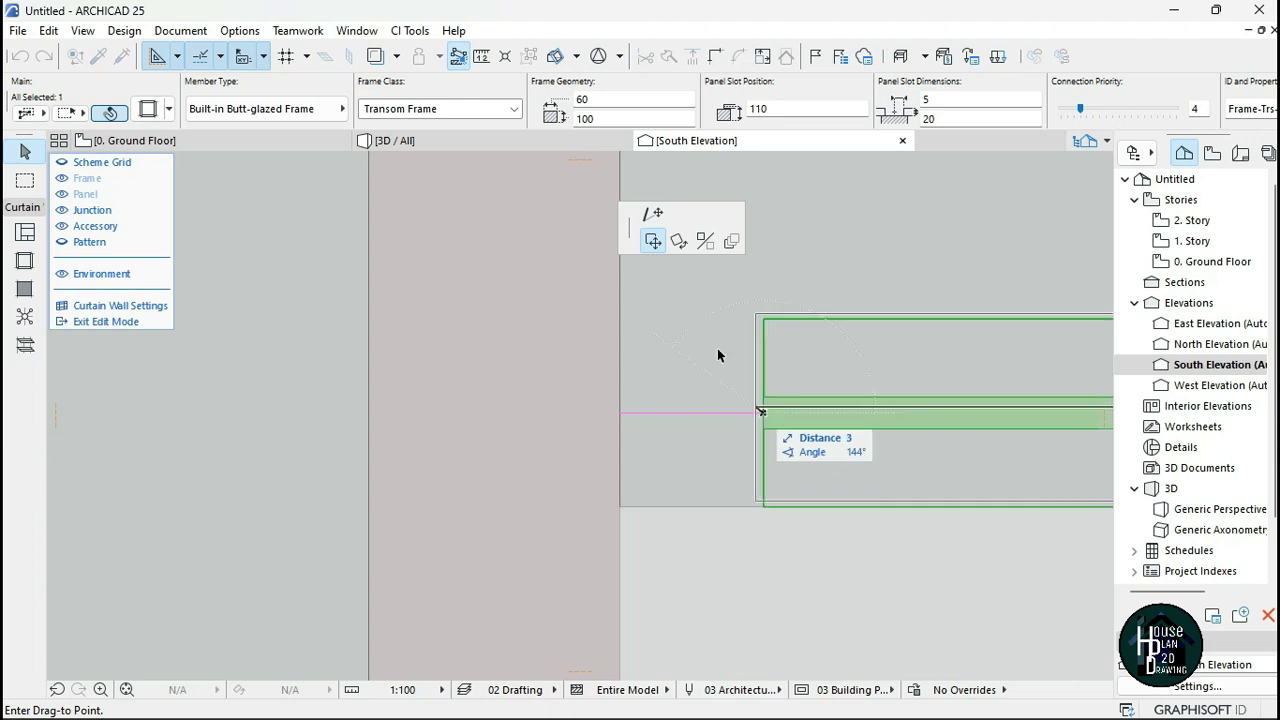
pyautogui.click(653, 216)
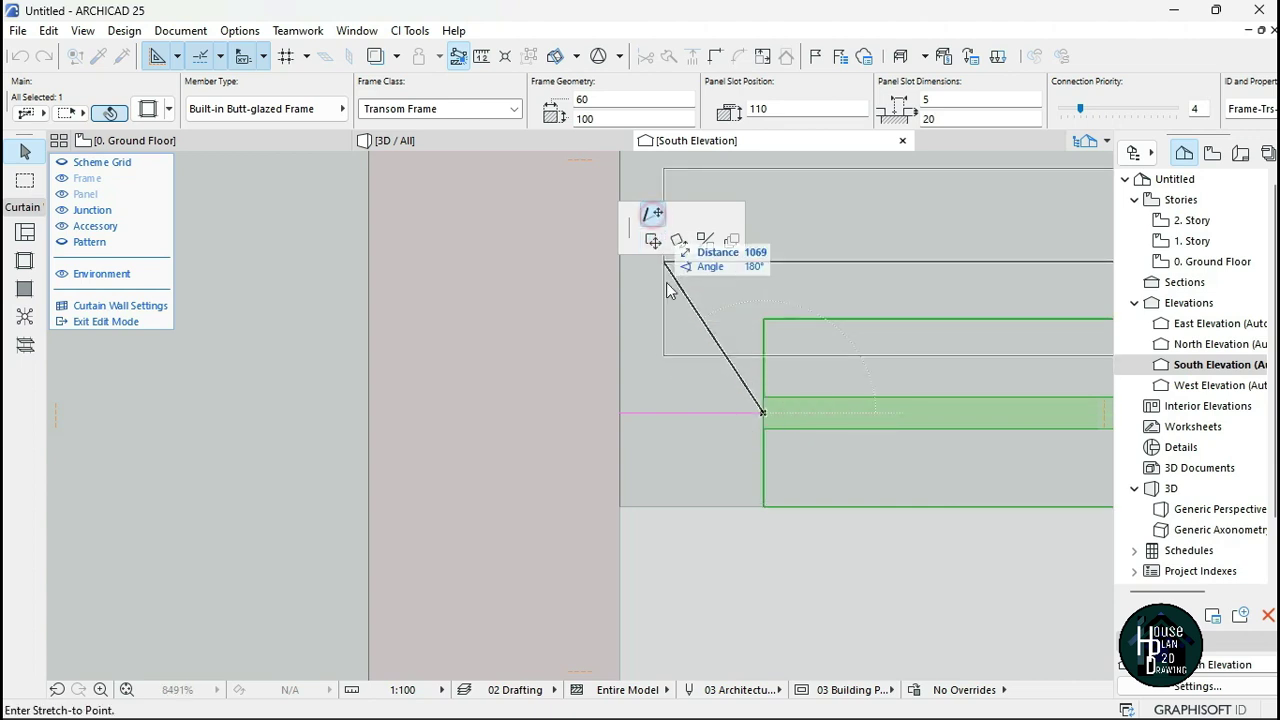
pyautogui.click(619, 412)
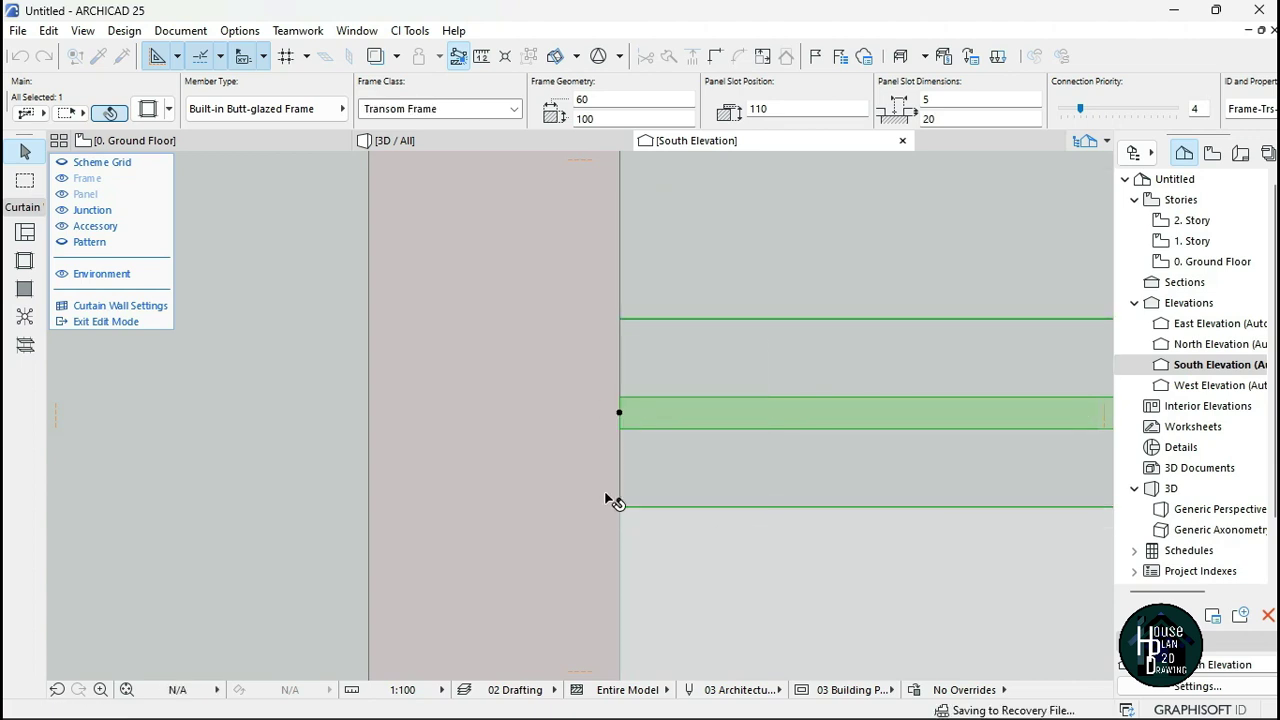
pyautogui.press('Escape')
pyautogui.scroll(-10, 605, 437)
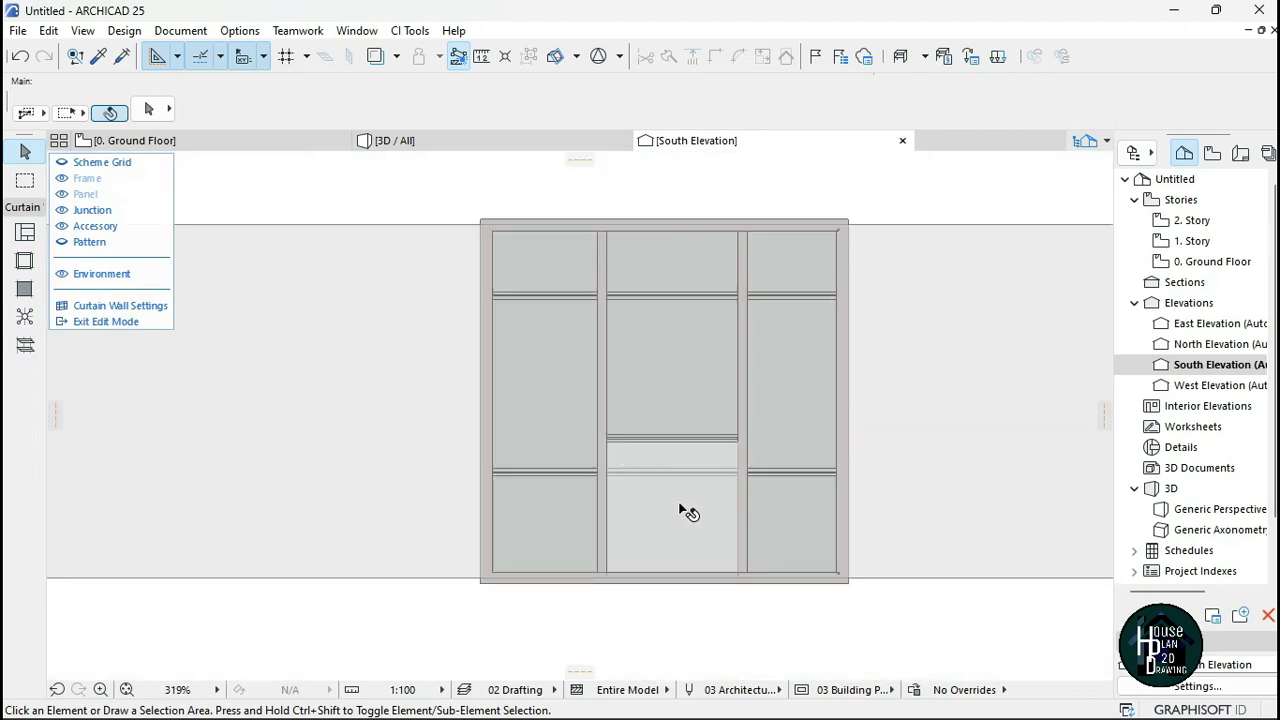
pyautogui.scroll(3, 652, 421)
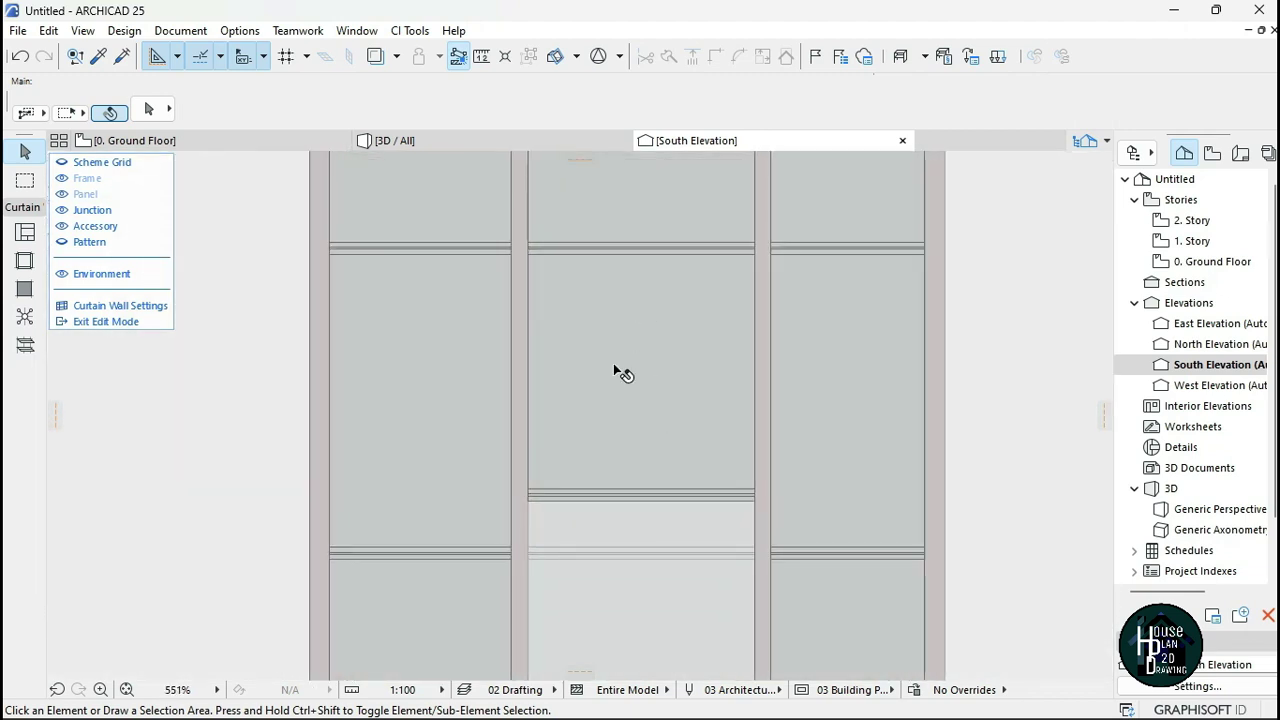
pyautogui.scroll(-2, 620, 371)
pyautogui.press('Escape')
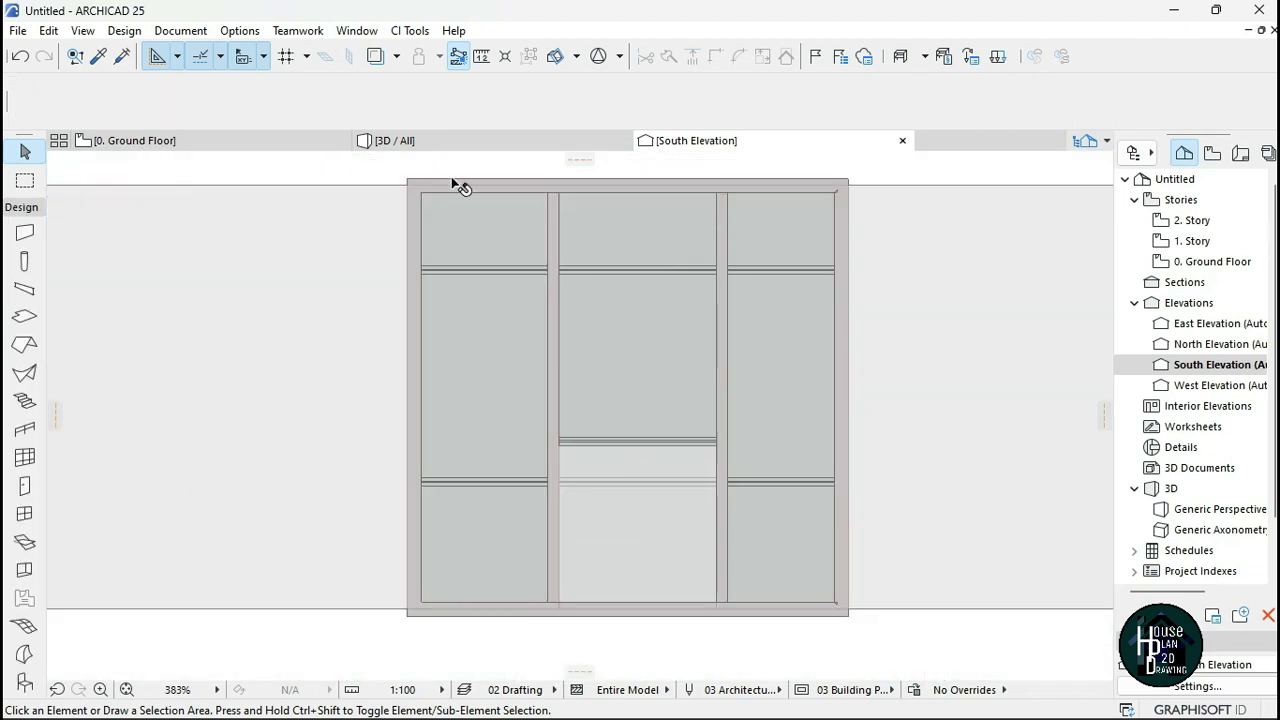
# Inspect the repositioned transom and the whole window from several distances by exploring the 3D view.
pyautogui.click(425, 140)
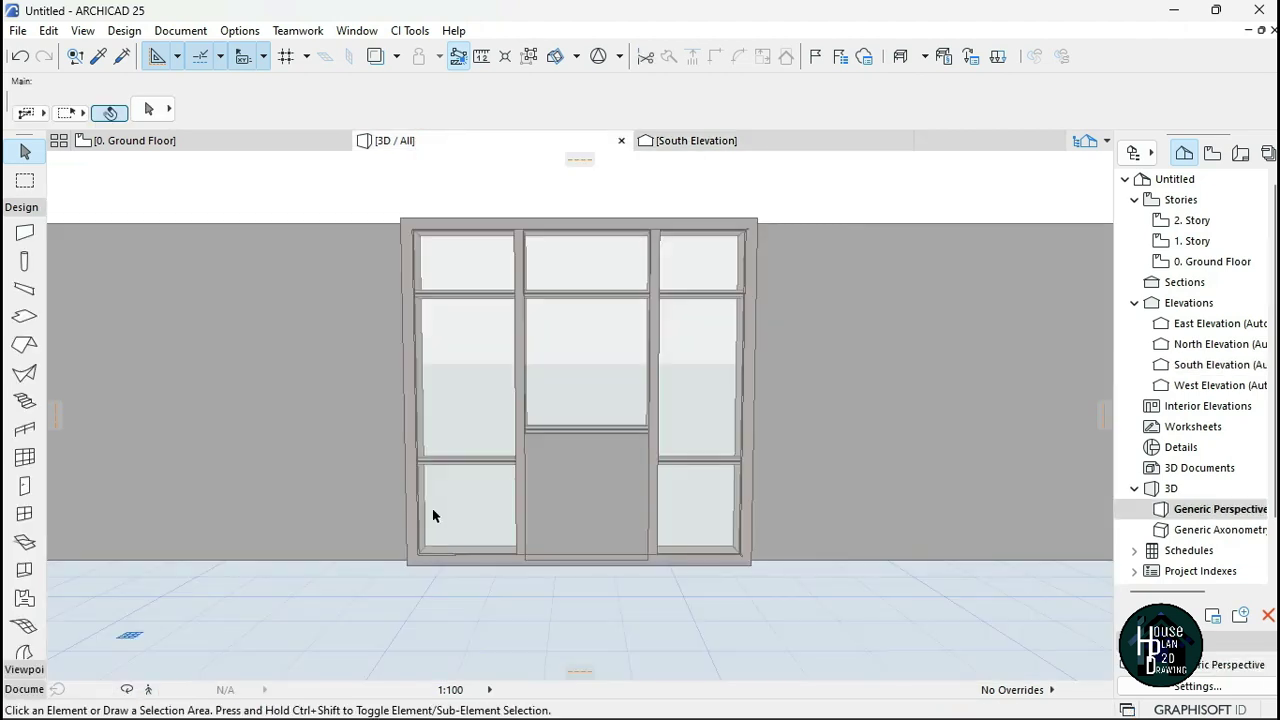
pyautogui.hotkey('shift', 'F3')
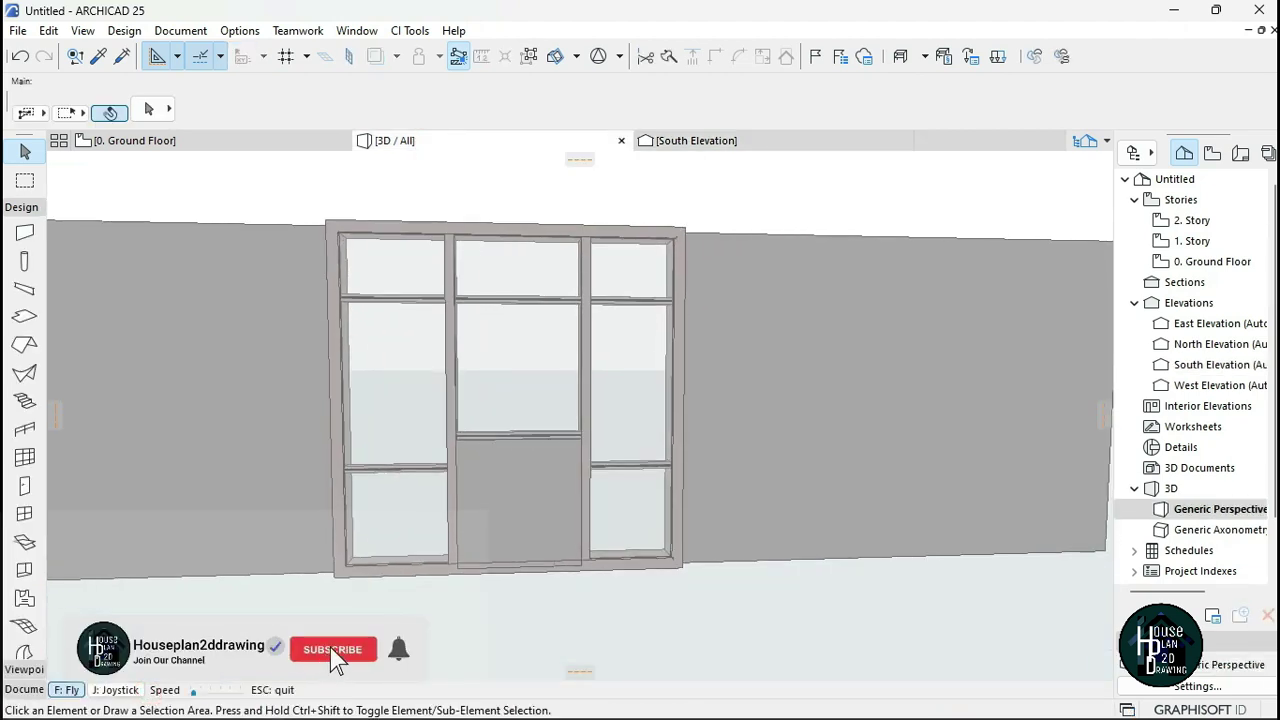
pyautogui.press('Up')
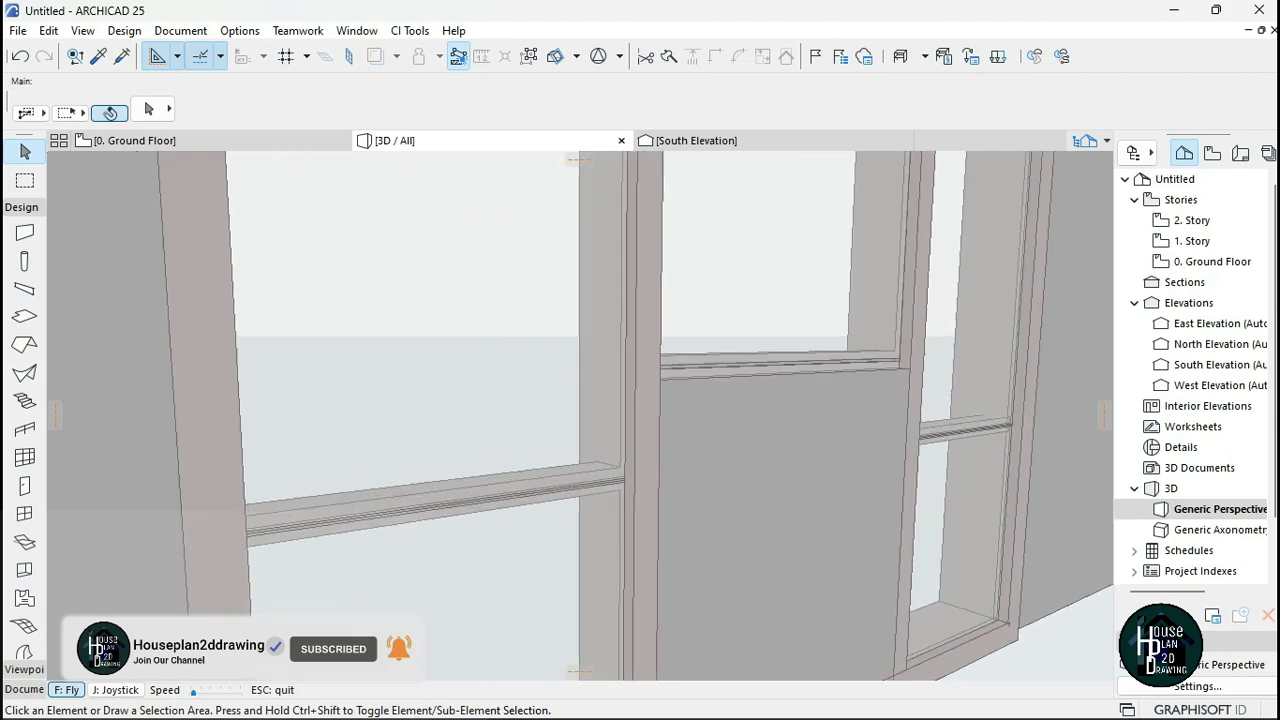
pyautogui.press('Down')
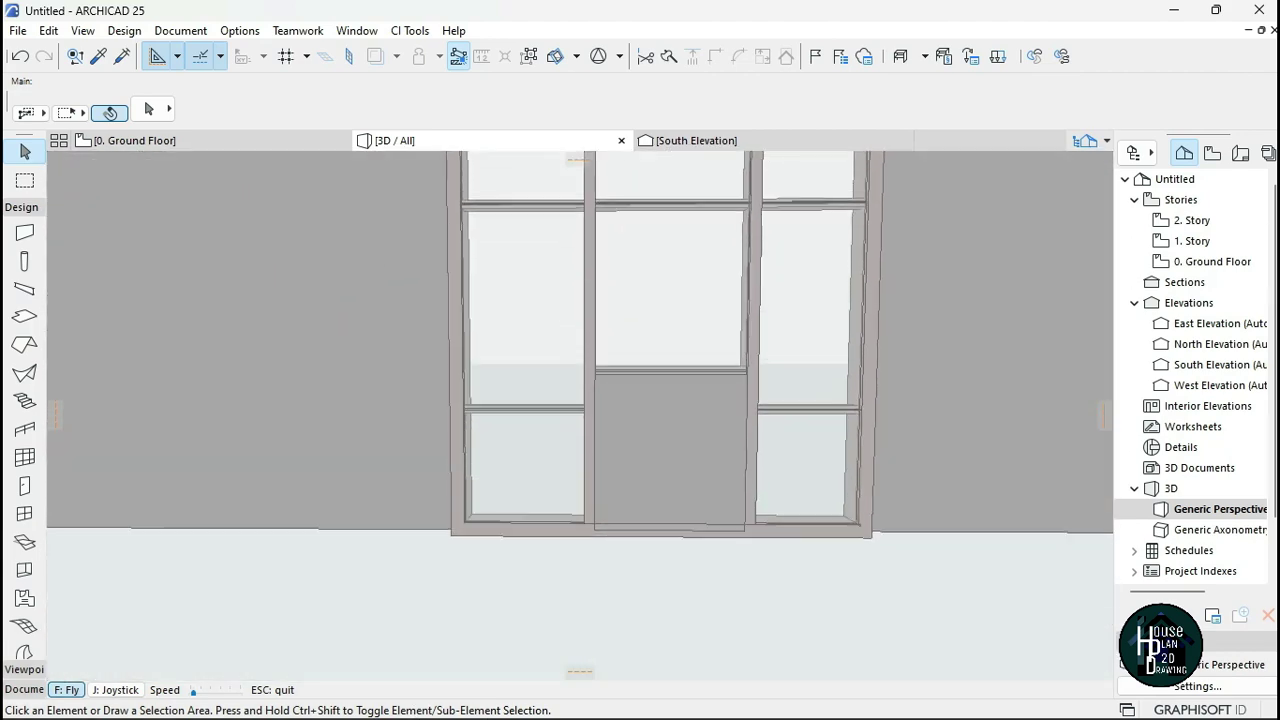
pyautogui.press('Down')
pyautogui.press('Up')
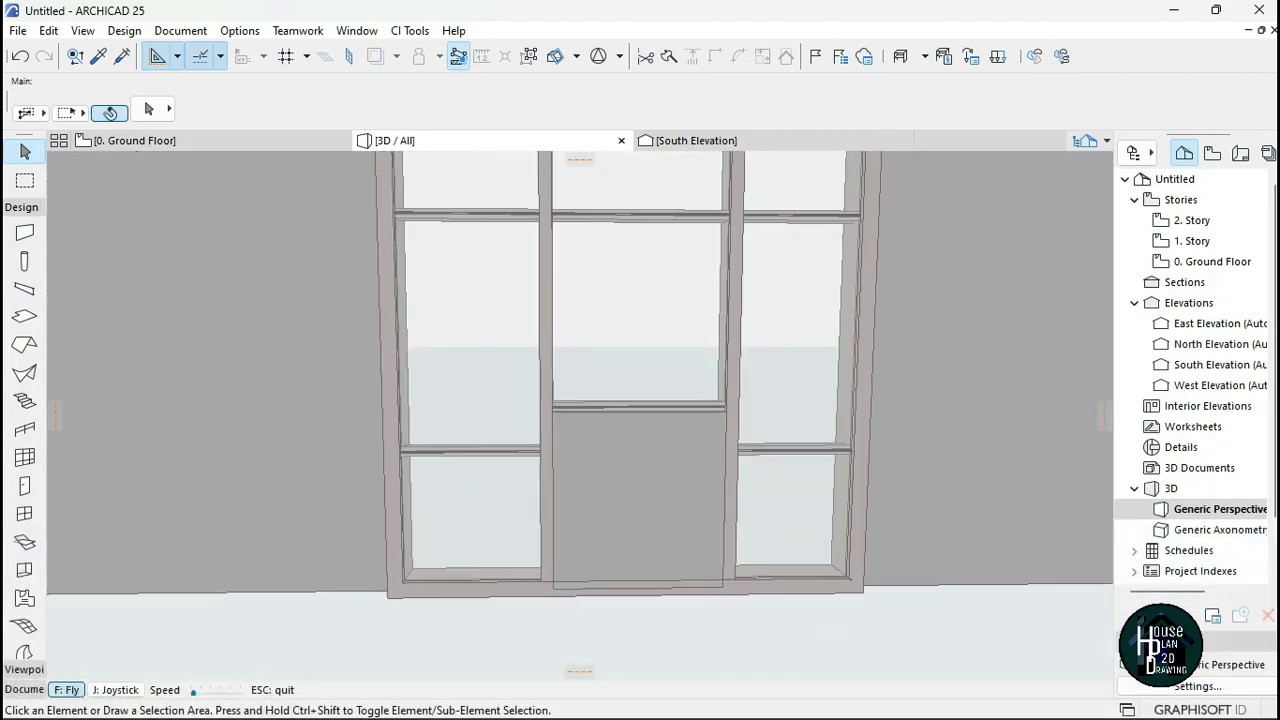
pyautogui.press('Down')
pyautogui.press('Escape')
# In curtain wall edit mode, delete the two center glass panels below the new transom, behind the middle wall, and exit.
pyautogui.click(603, 360)
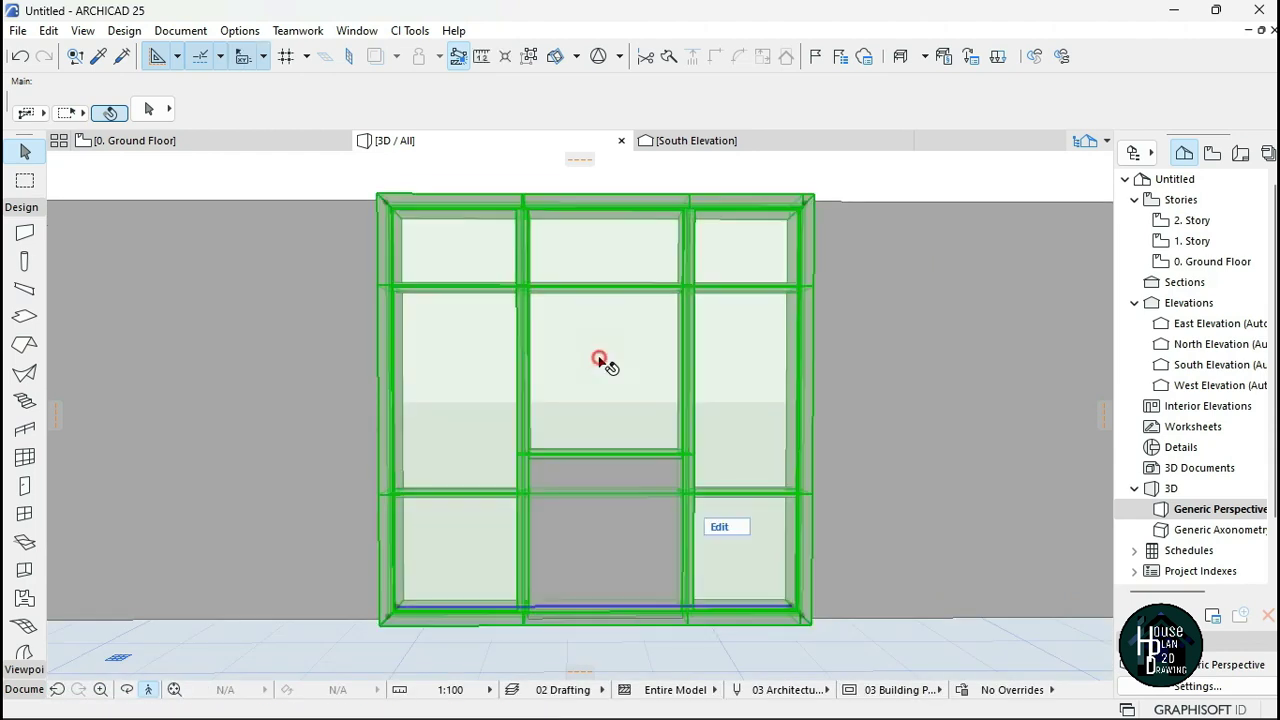
pyautogui.doubleClick(720, 527)
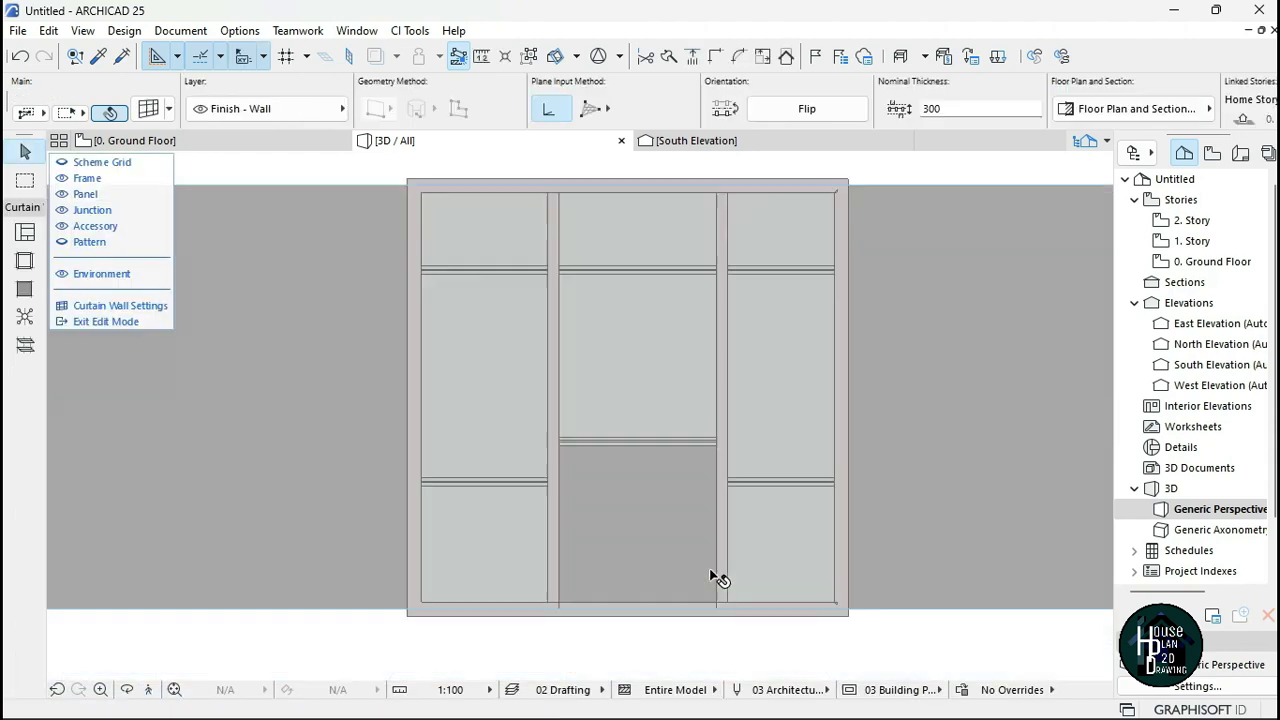
pyautogui.click(621, 535)
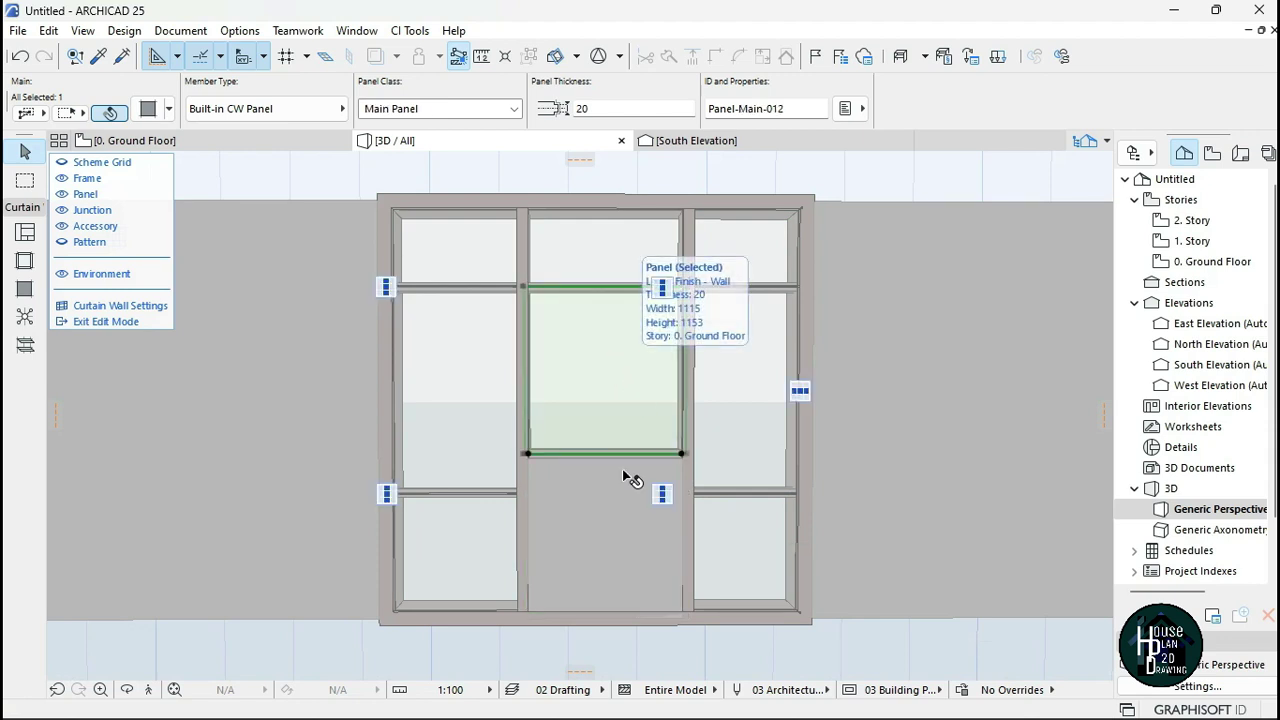
pyautogui.click(622, 554)
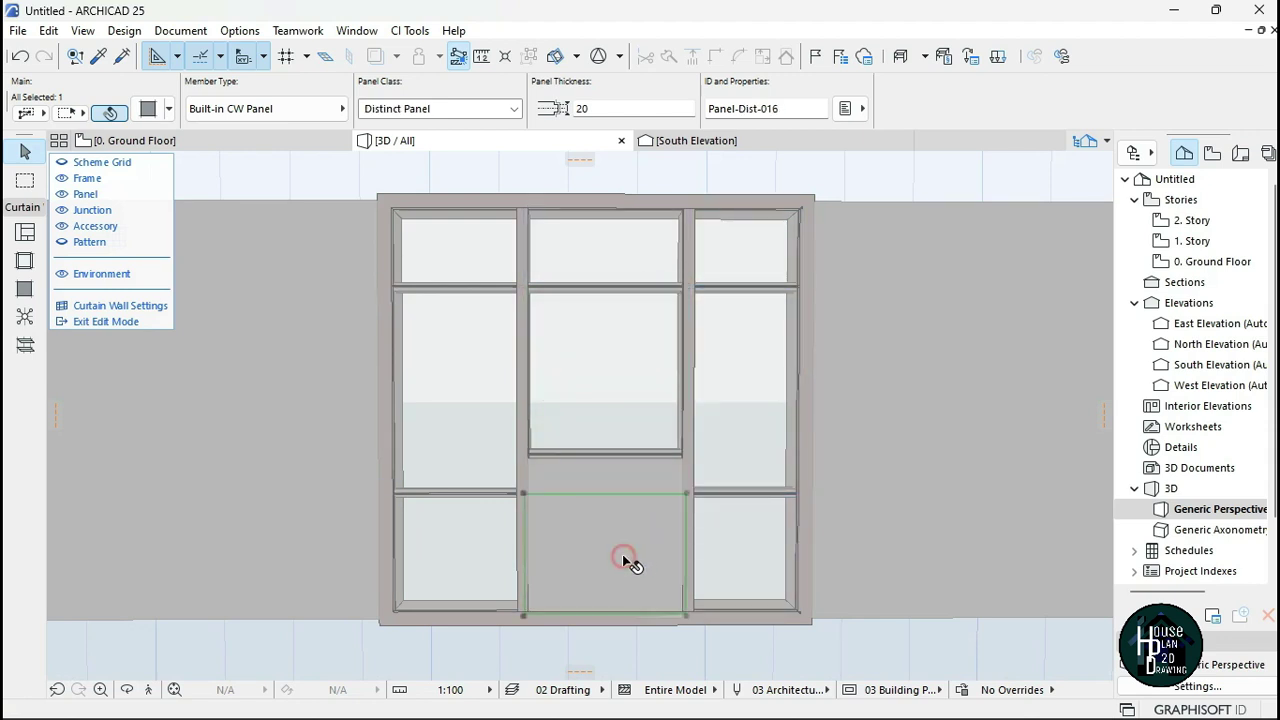
pyautogui.click(614, 475)
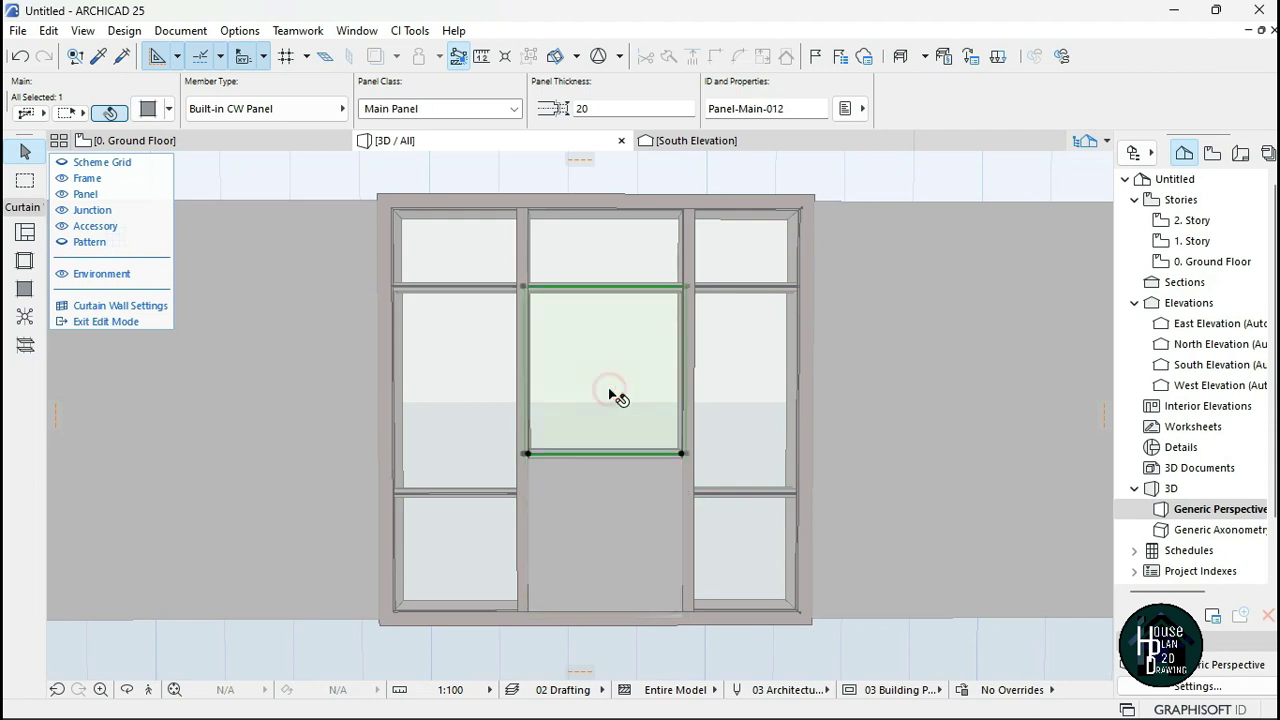
pyautogui.click(610, 547)
pyautogui.rightClick(609, 548)
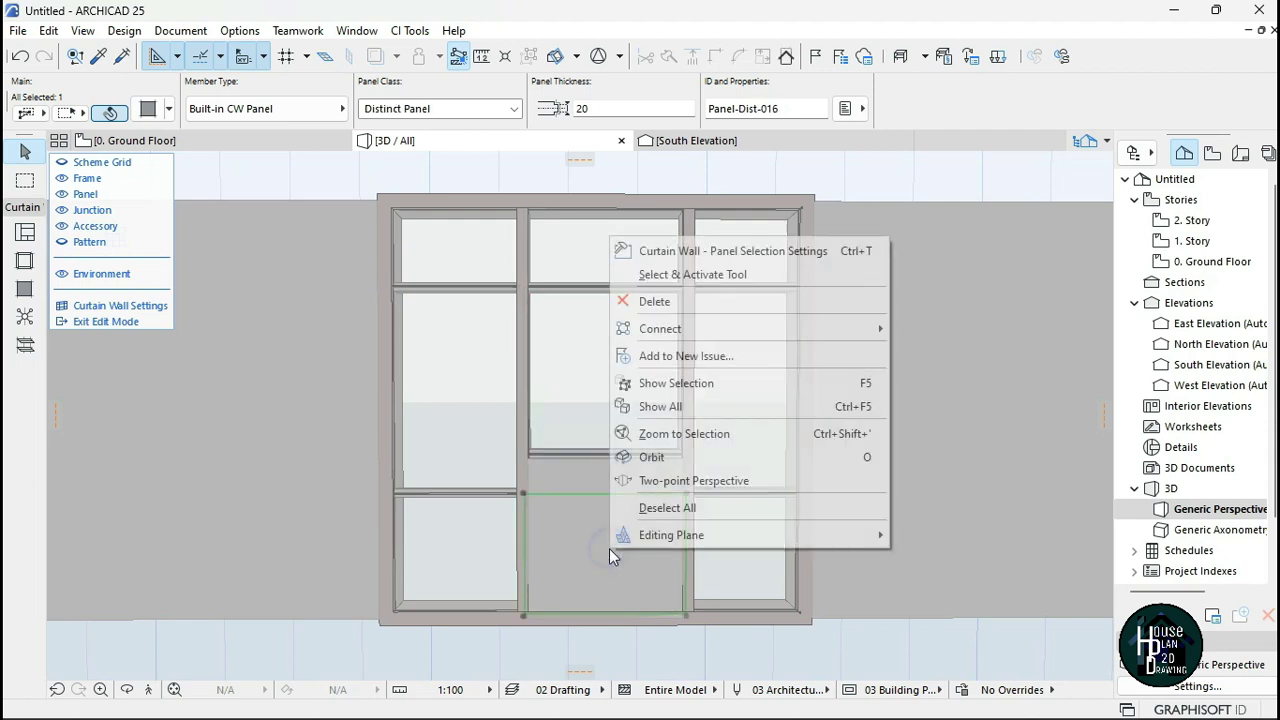
pyautogui.click(655, 301)
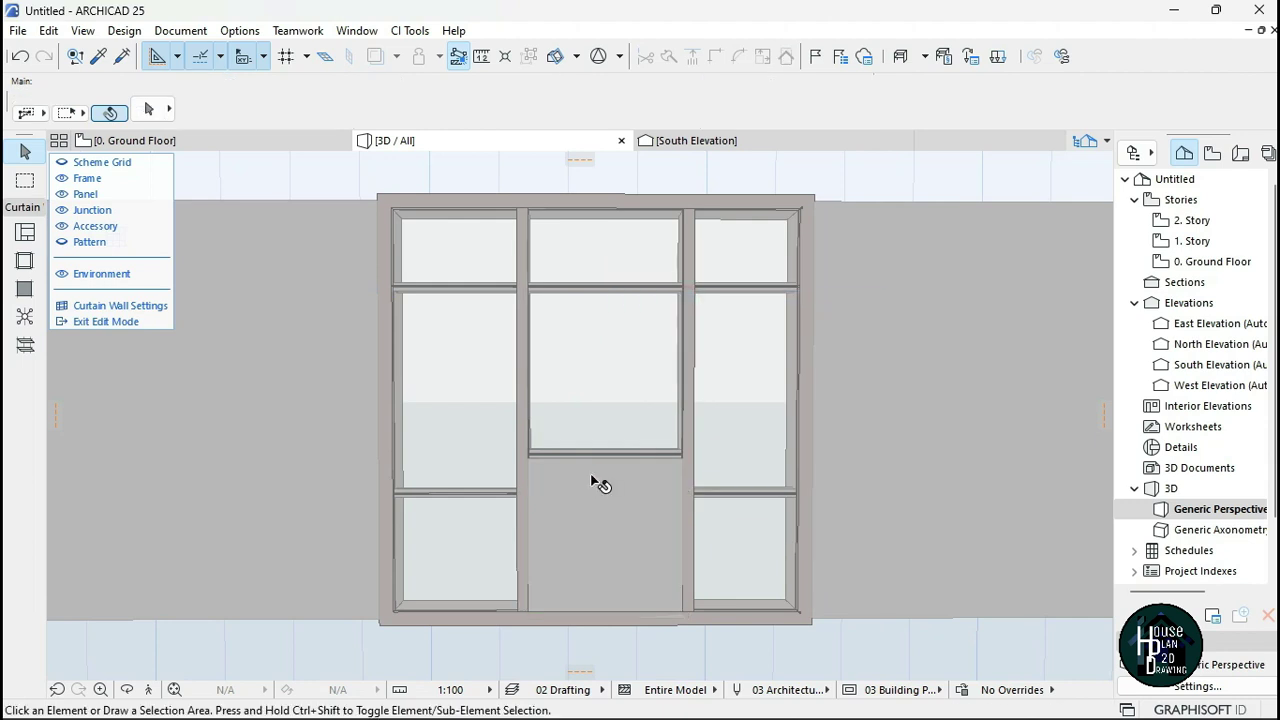
pyautogui.rightClick(594, 479)
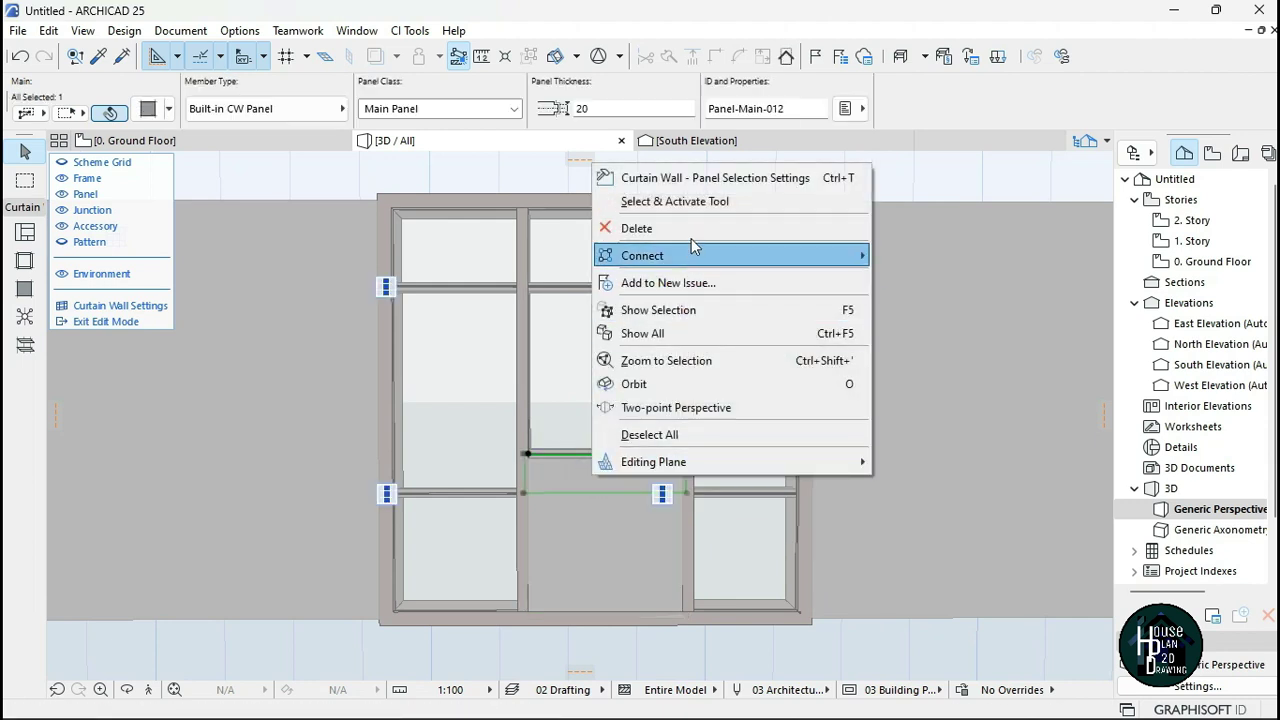
pyautogui.click(645, 226)
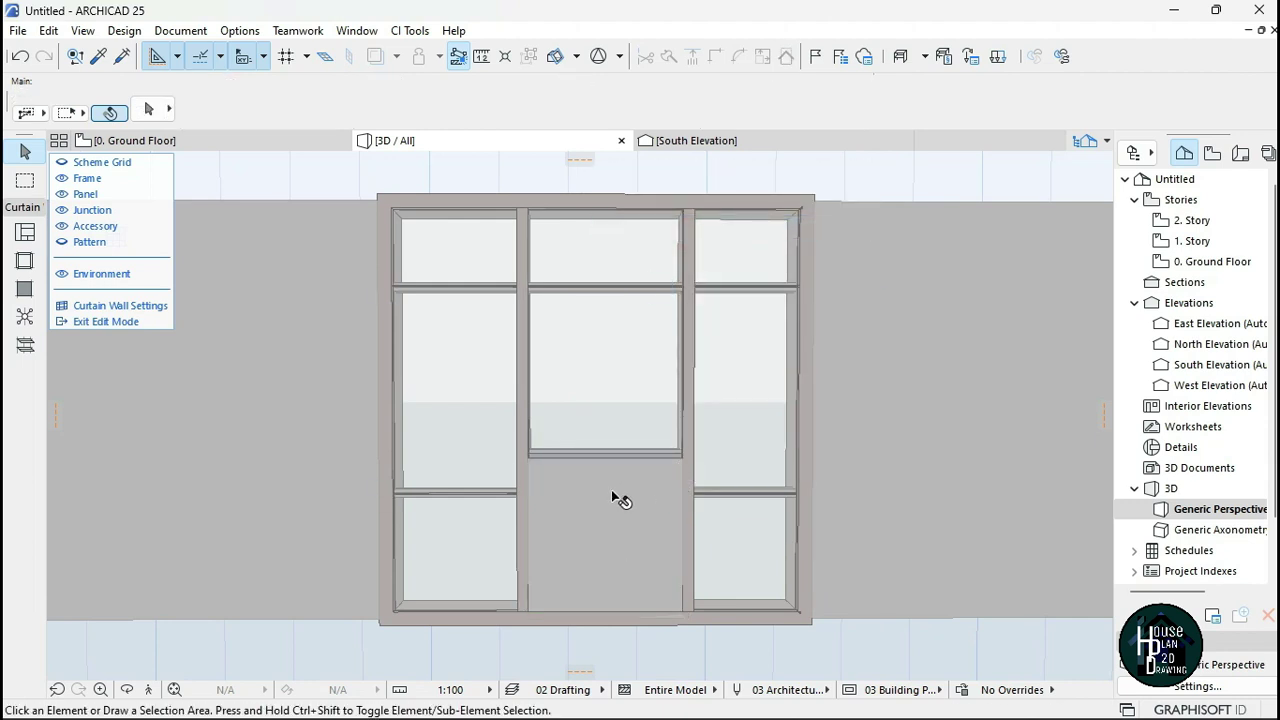
pyautogui.press('Escape')
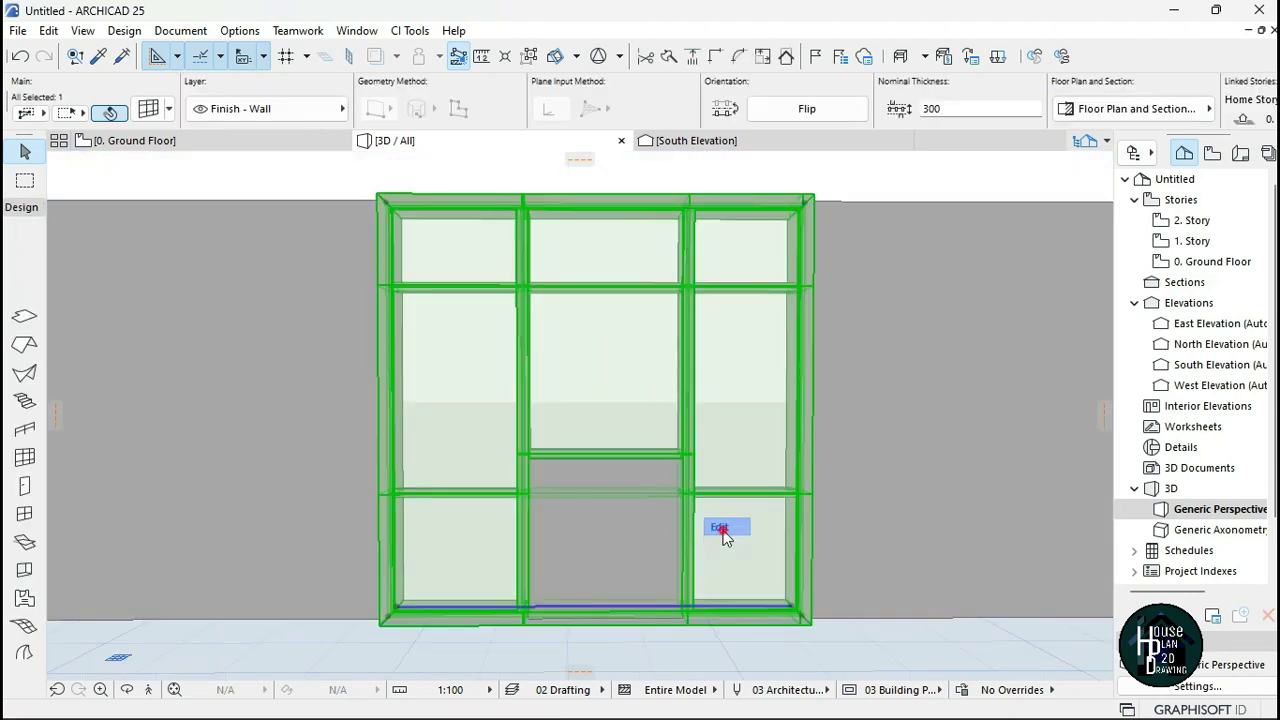
# Check in curtain wall edit mode for any panel remaining behind the middle wall, and exit with the curtain wall deselected.
pyautogui.doubleClick(588, 580)
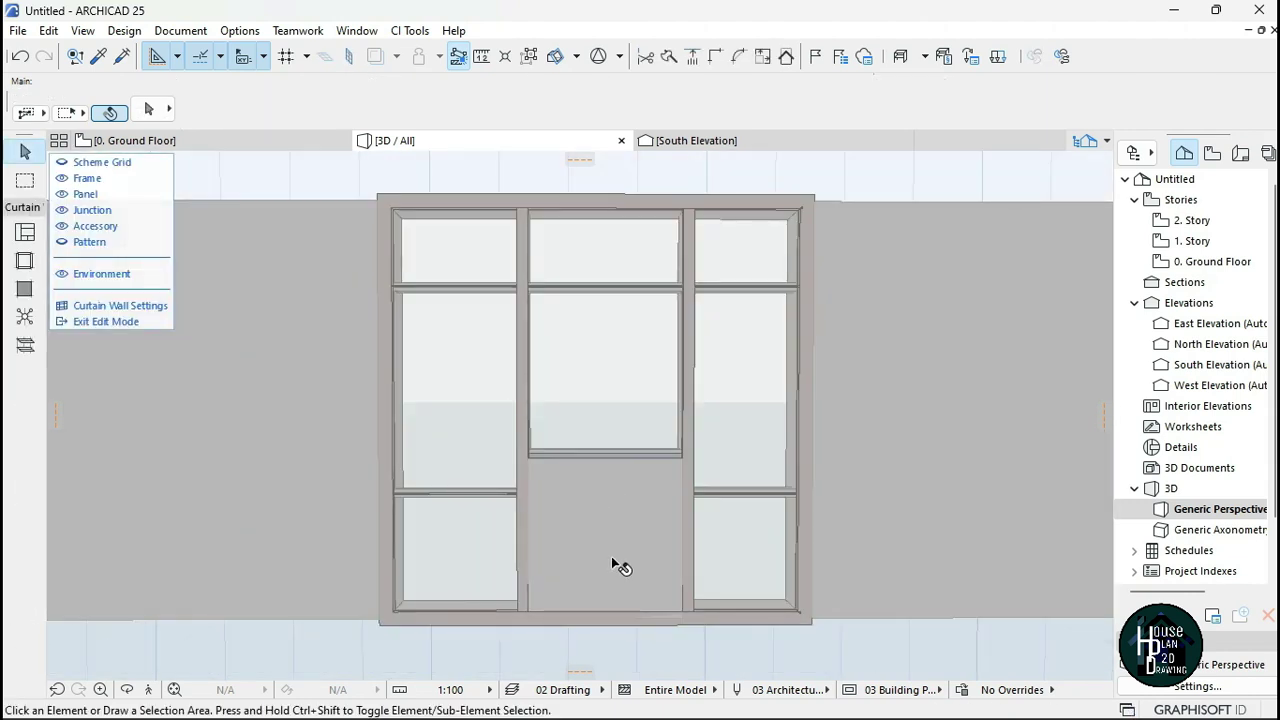
pyautogui.press('Escape')
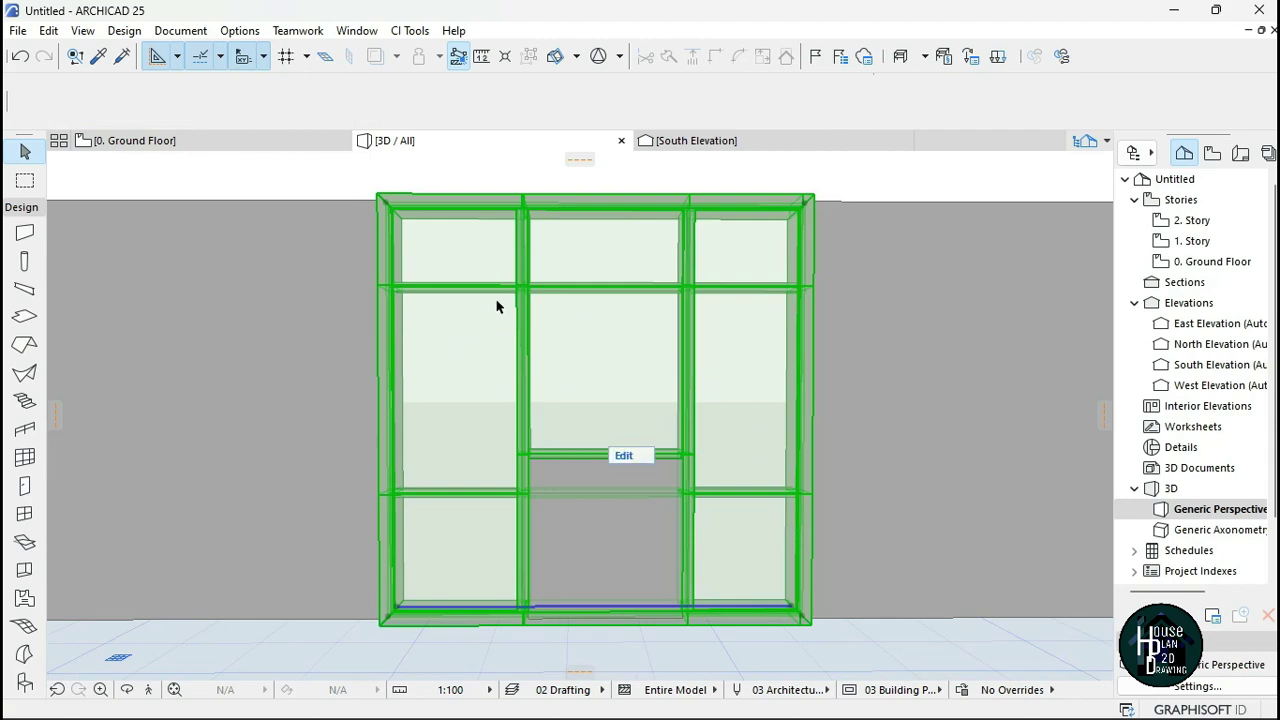
pyautogui.press('Escape')
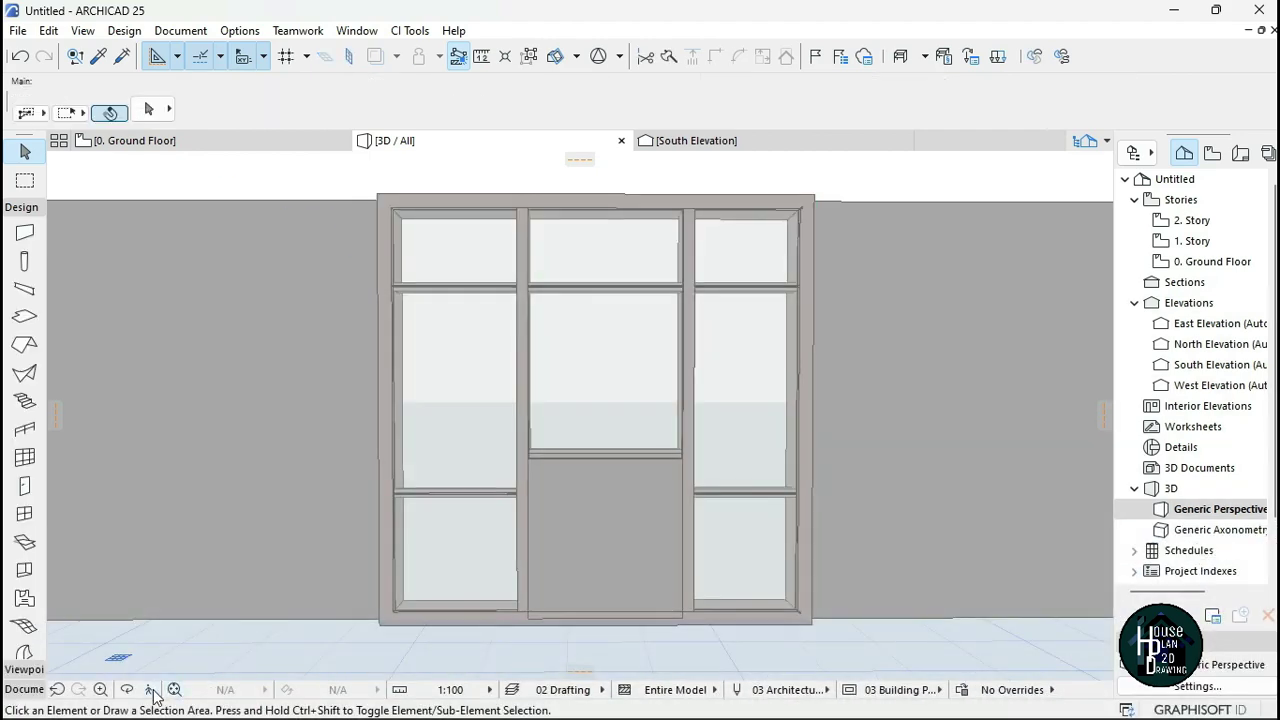
# Compare the curtain wall in the 3D view with the reference photo 20230123_132408.jpg, and return to the model.
pyautogui.click(149, 689)
pyautogui.press('Down')
pyautogui.press('Up')
pyautogui.press('Escape')
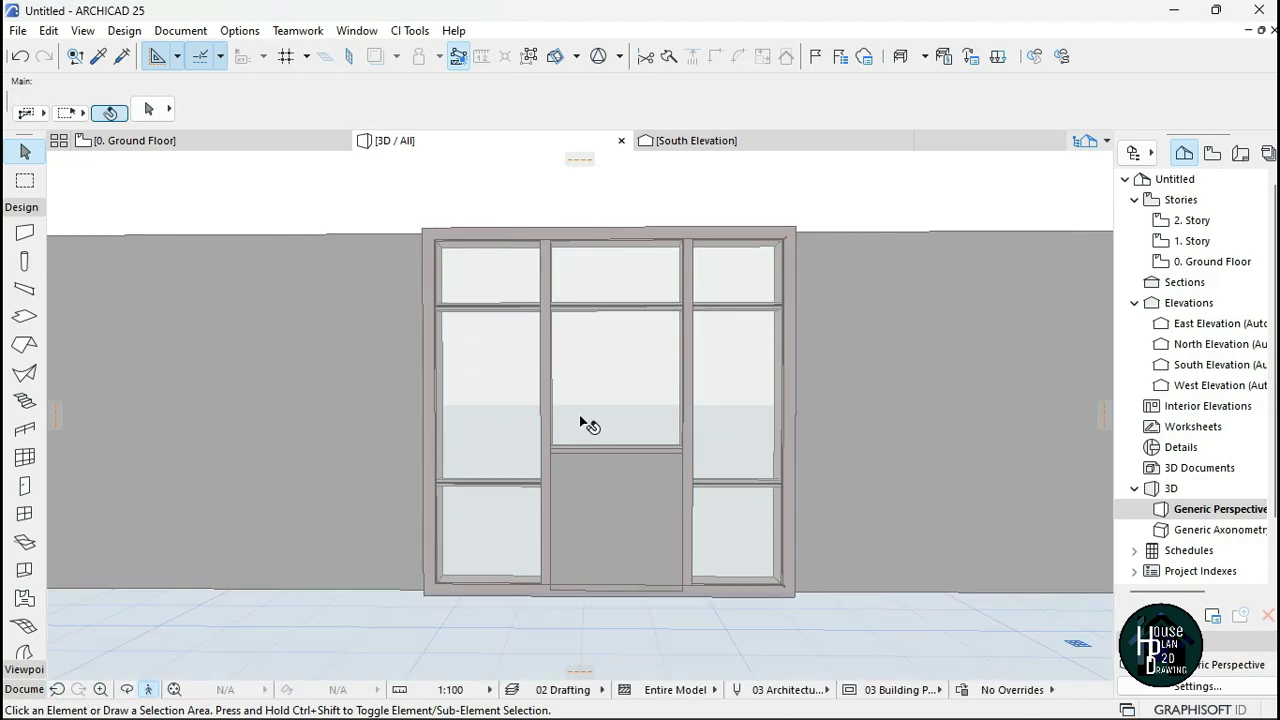
pyautogui.press('super+Tab')
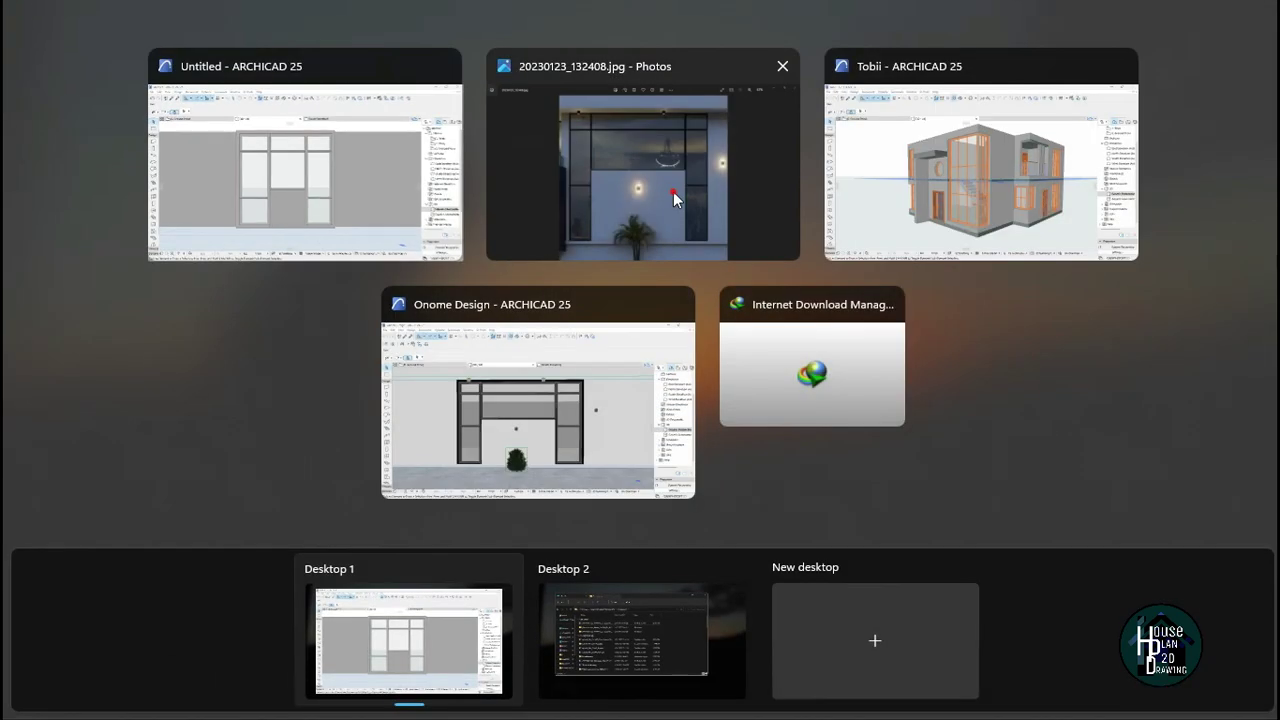
pyautogui.click(673, 191)
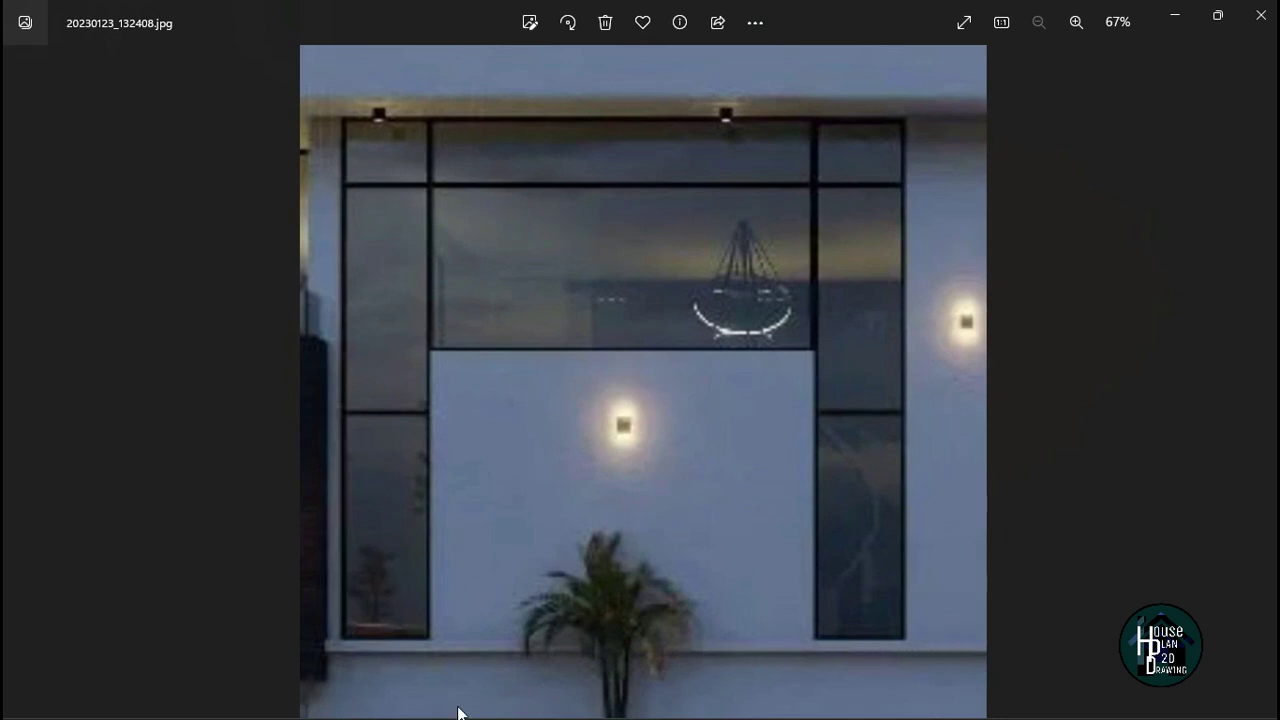
pyautogui.press('super+Tab')
pyautogui.click(615, 231)
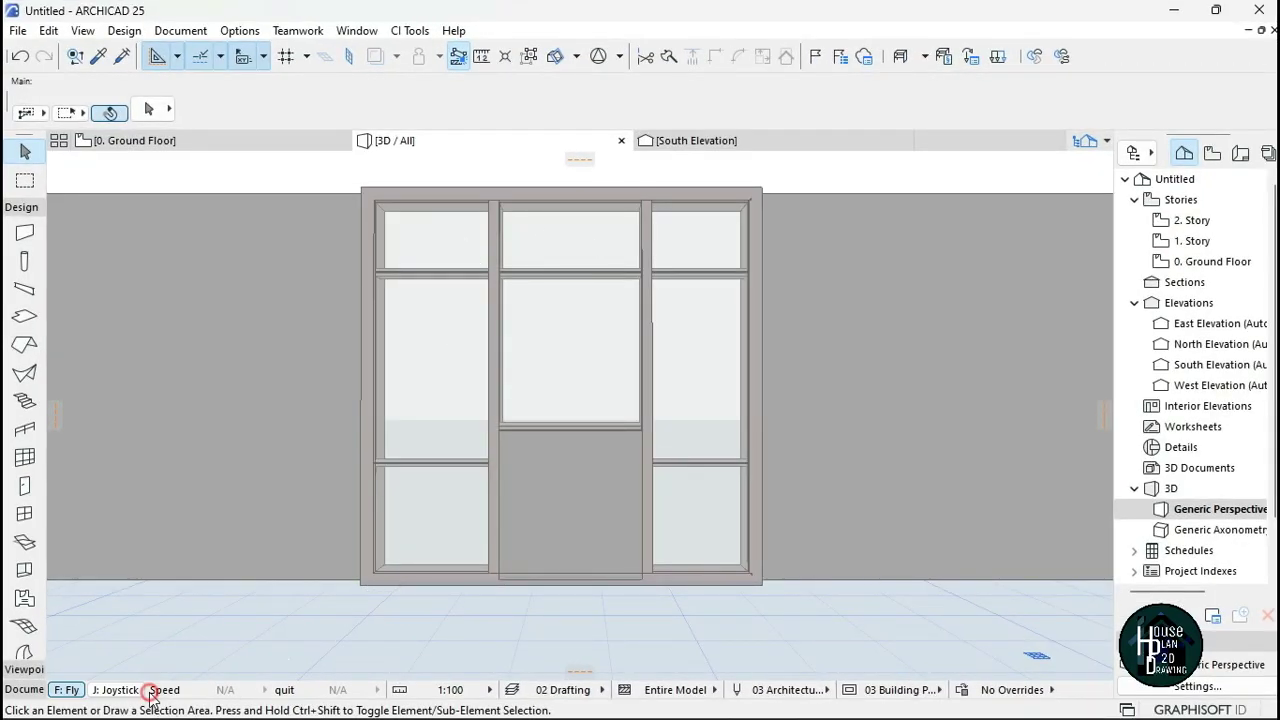
# In curtain wall edit mode, shorten the left boundary frame by stretching its lower end up from the floor.
pyautogui.click(149, 690)
pyautogui.press('Up')
pyautogui.press('Escape')
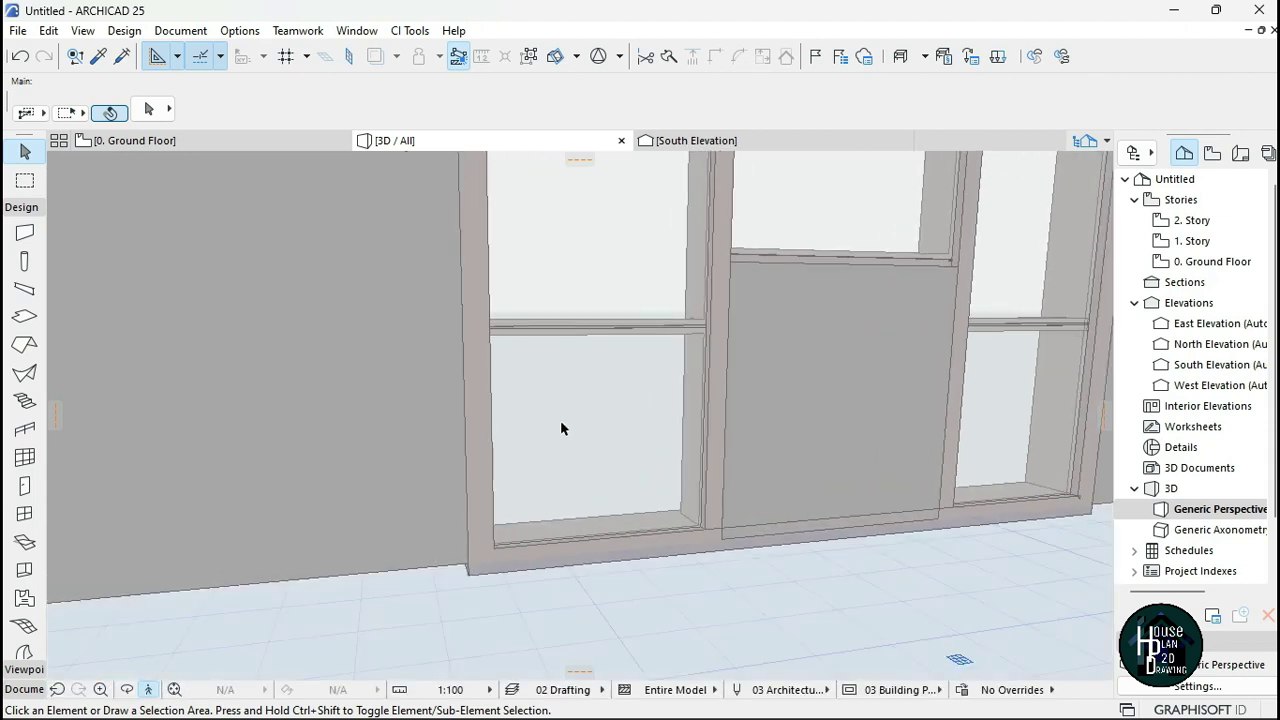
pyautogui.press('Escape')
pyautogui.click(486, 486)
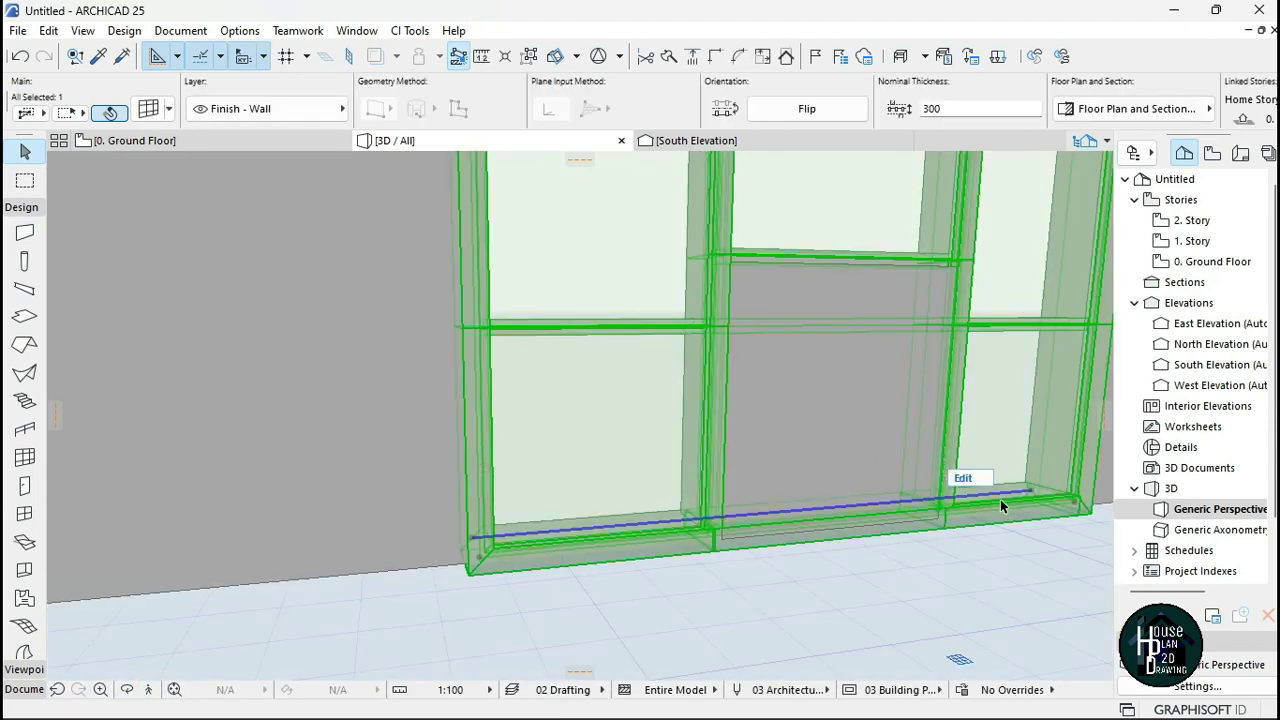
pyautogui.click(483, 495)
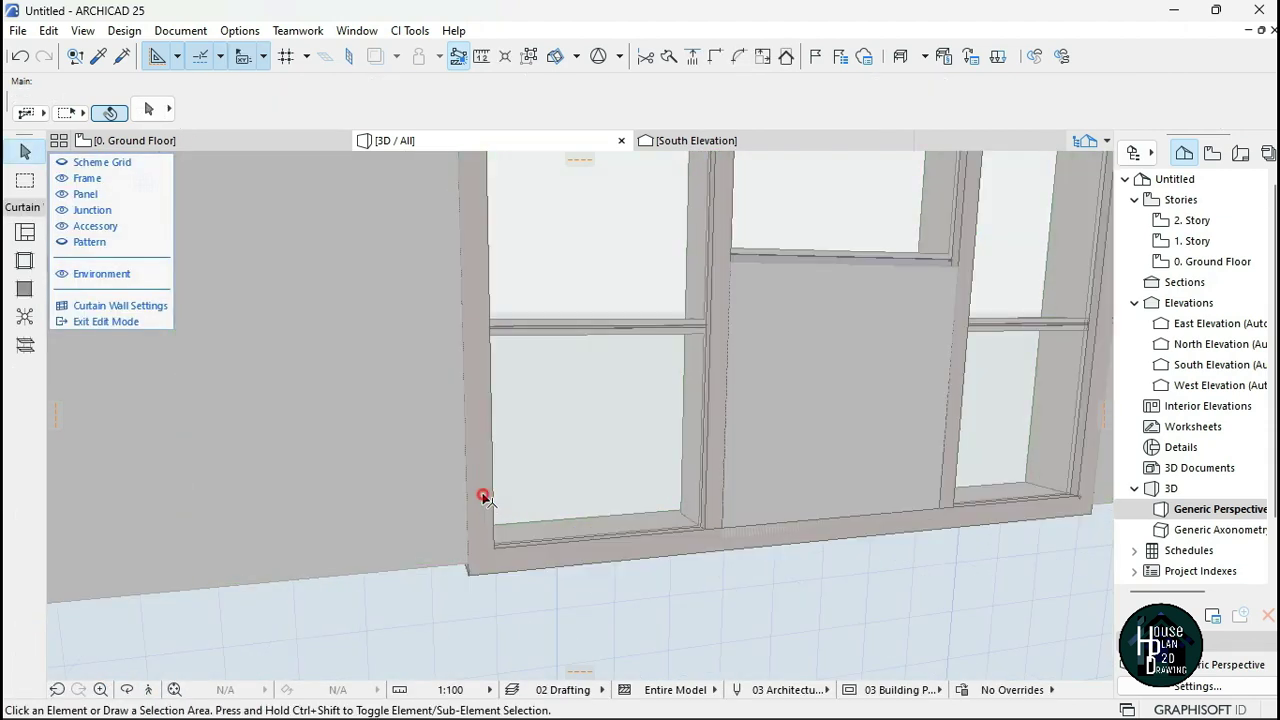
pyautogui.click(652, 214)
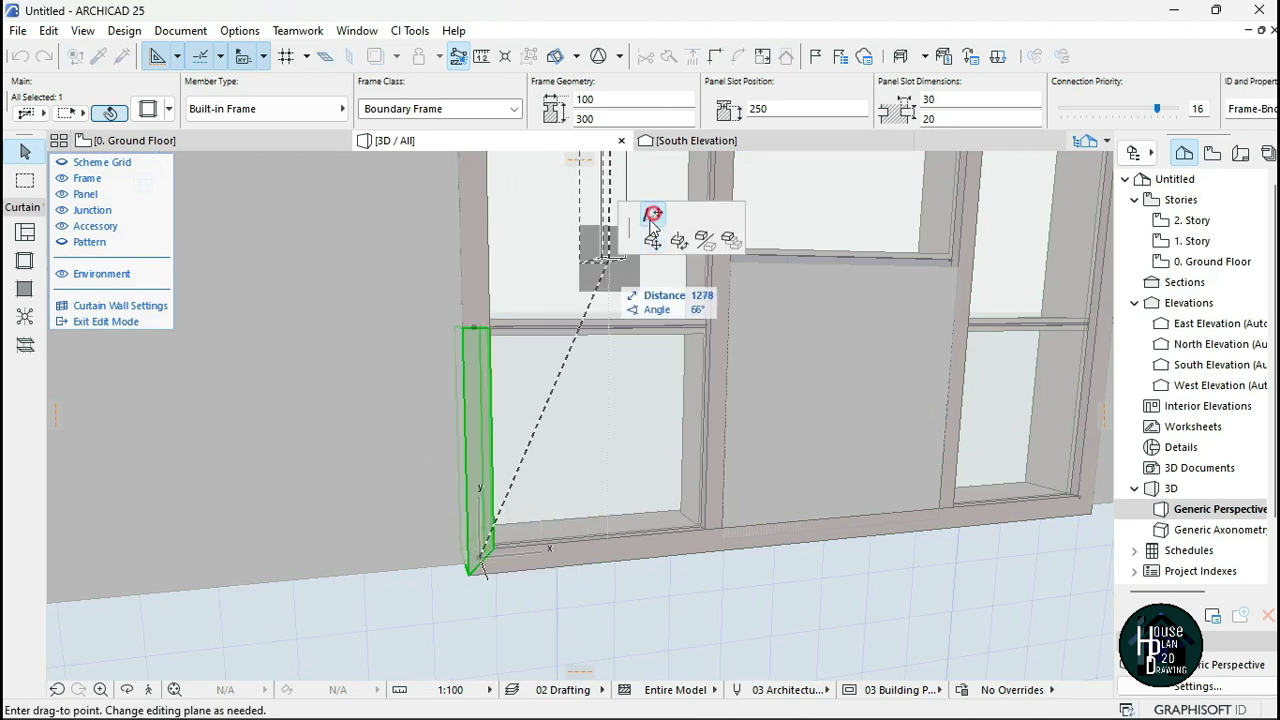
pyautogui.click(480, 514)
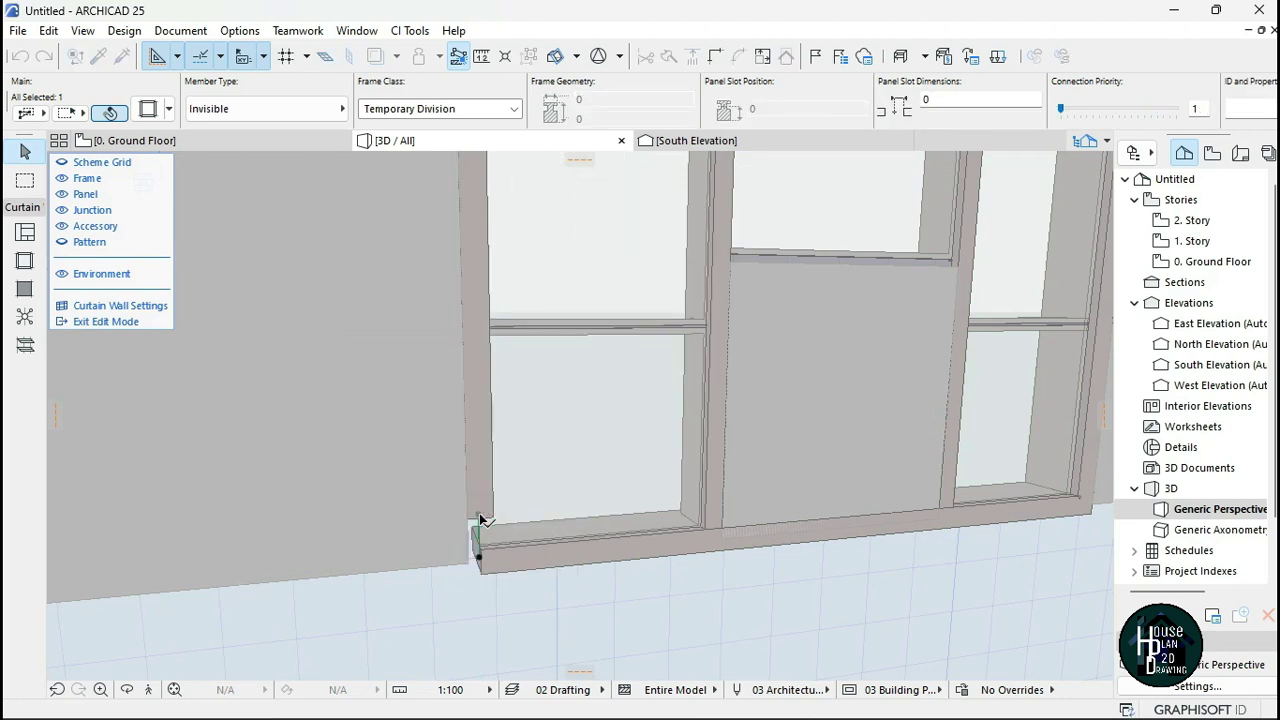
# Stretch the left mullion's lower end up to the shortened boundary frame and raise the left bay's bottom frame segment above the floor.
pyautogui.click(707, 495)
pyautogui.click(710, 538)
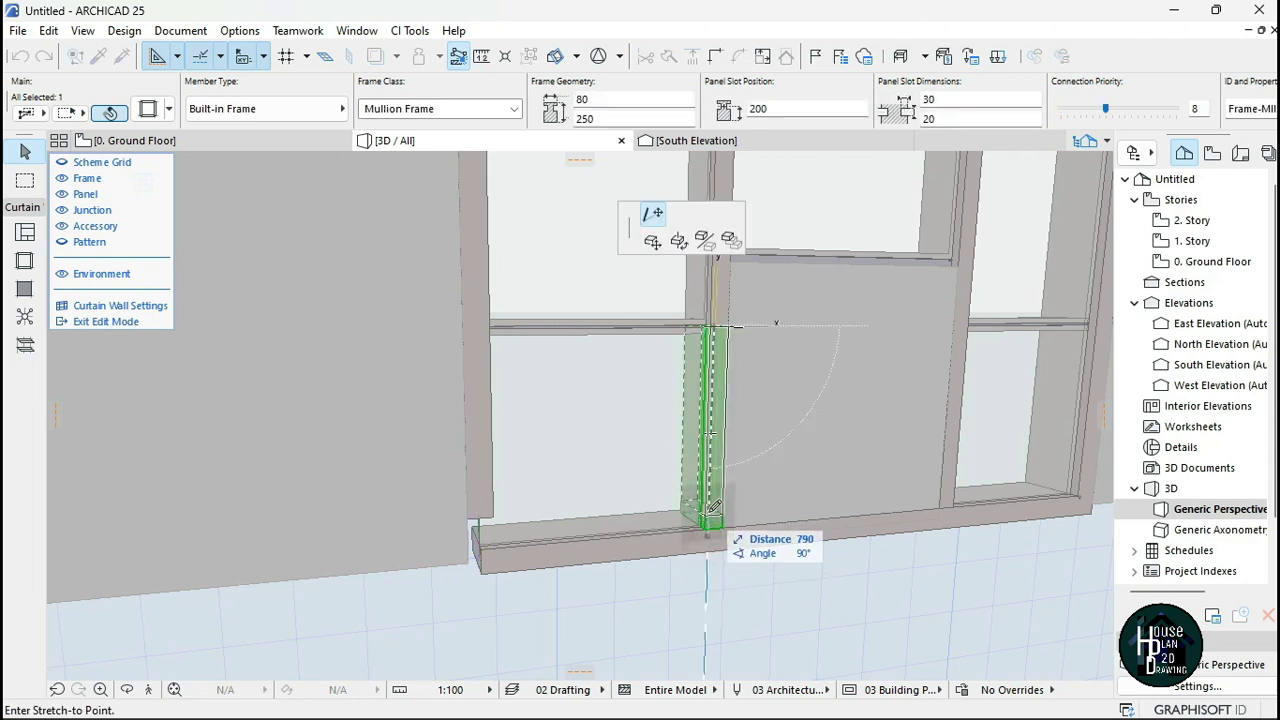
pyautogui.click(493, 516)
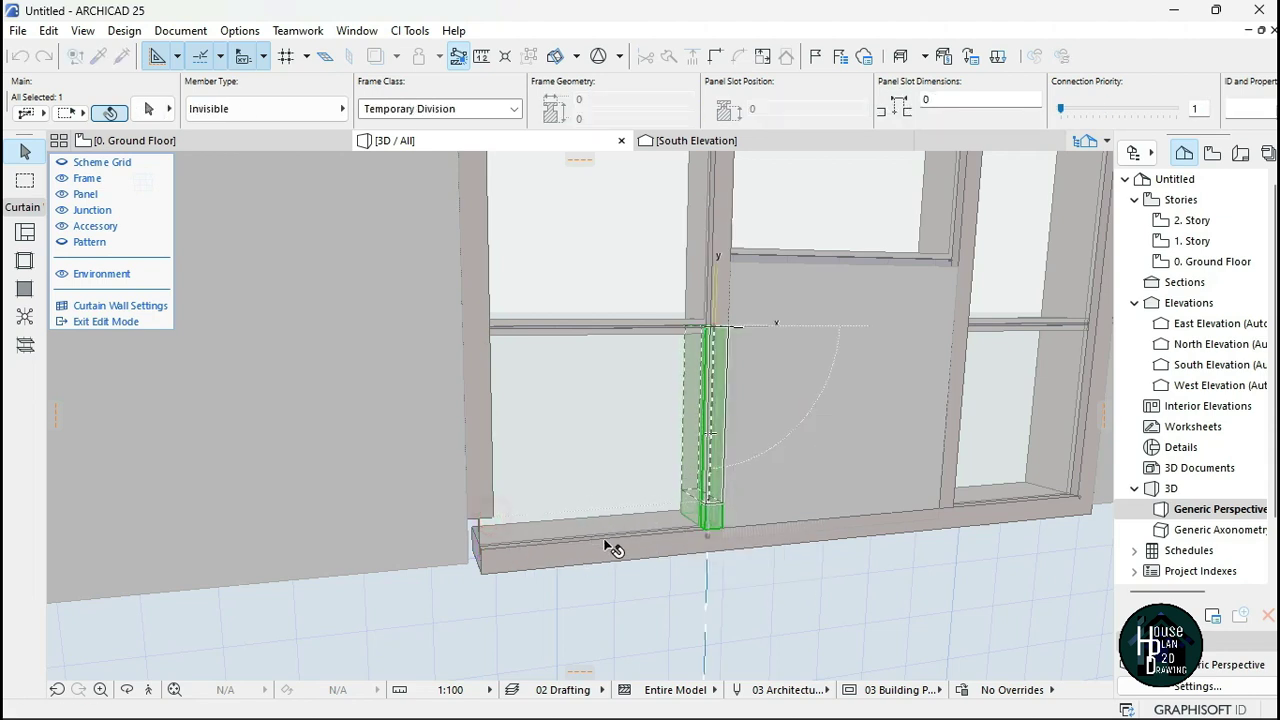
pyautogui.click(618, 557)
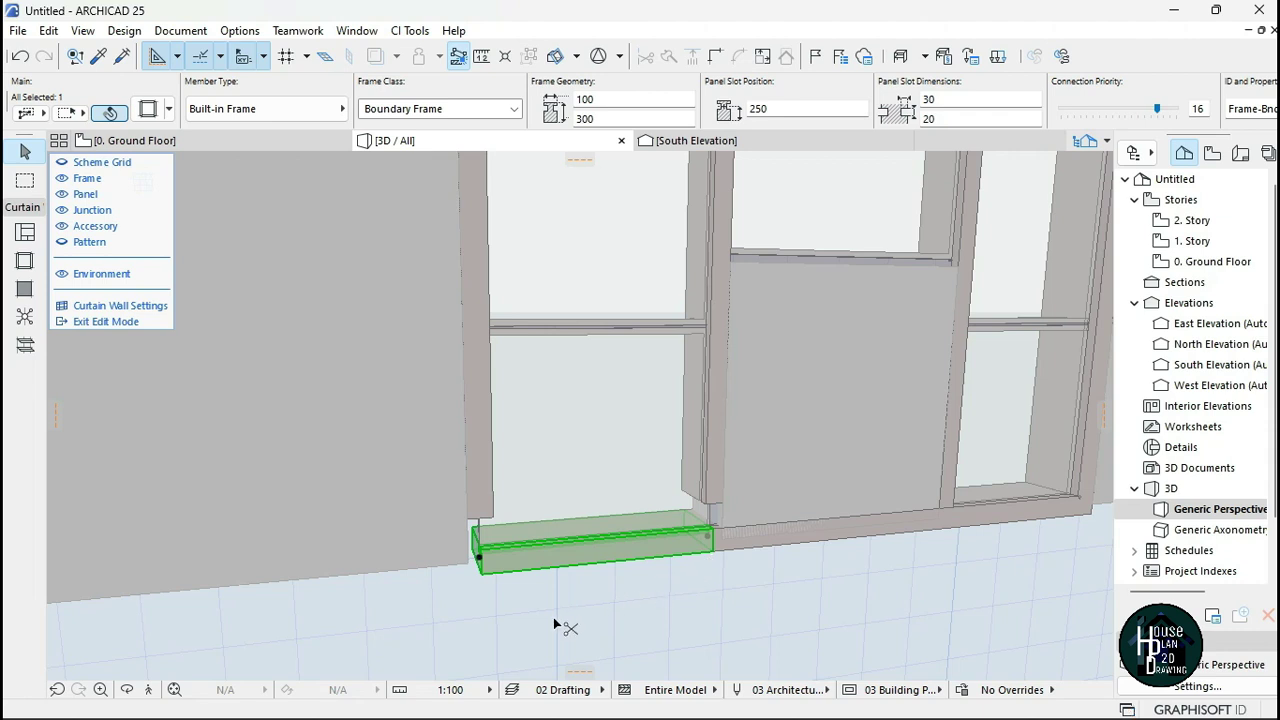
pyautogui.hotkey('ctrl', 'd')
pyautogui.click(484, 563)
pyautogui.click(712, 542)
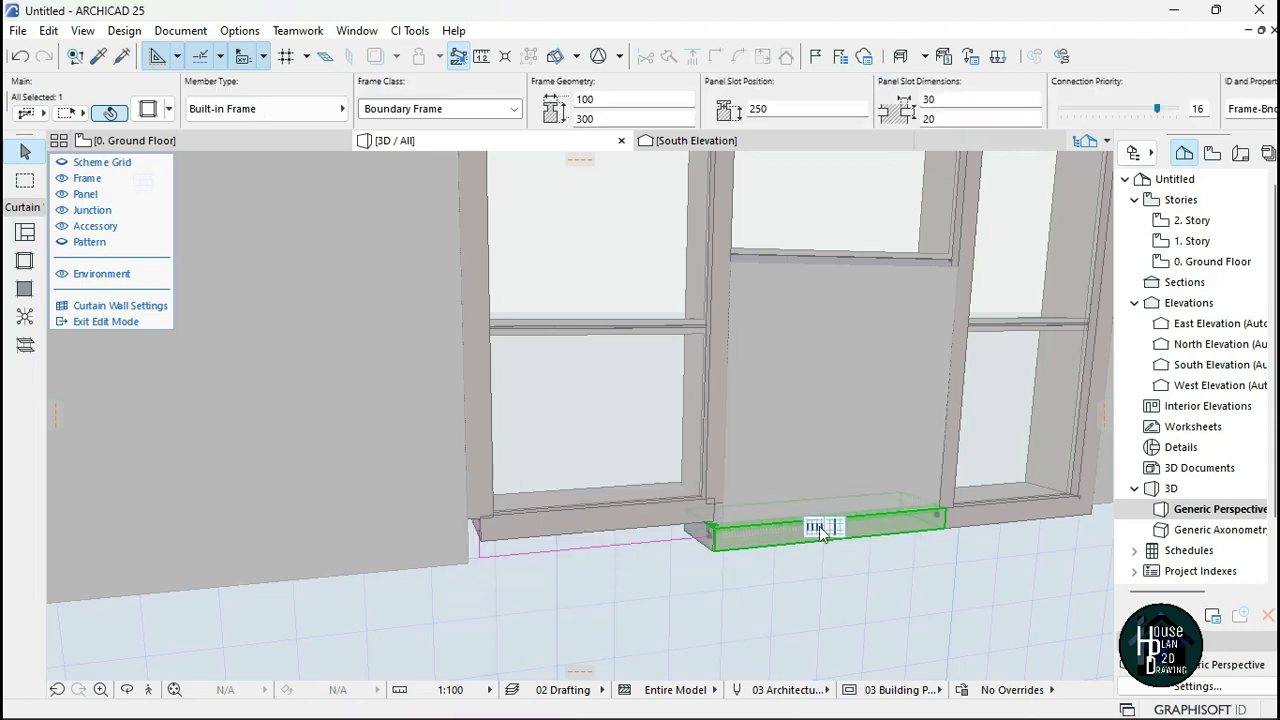
# Delete the bottom boundary frame segment in front of the middle wall and check the window base in 3D.
pyautogui.rightClick(800, 538)
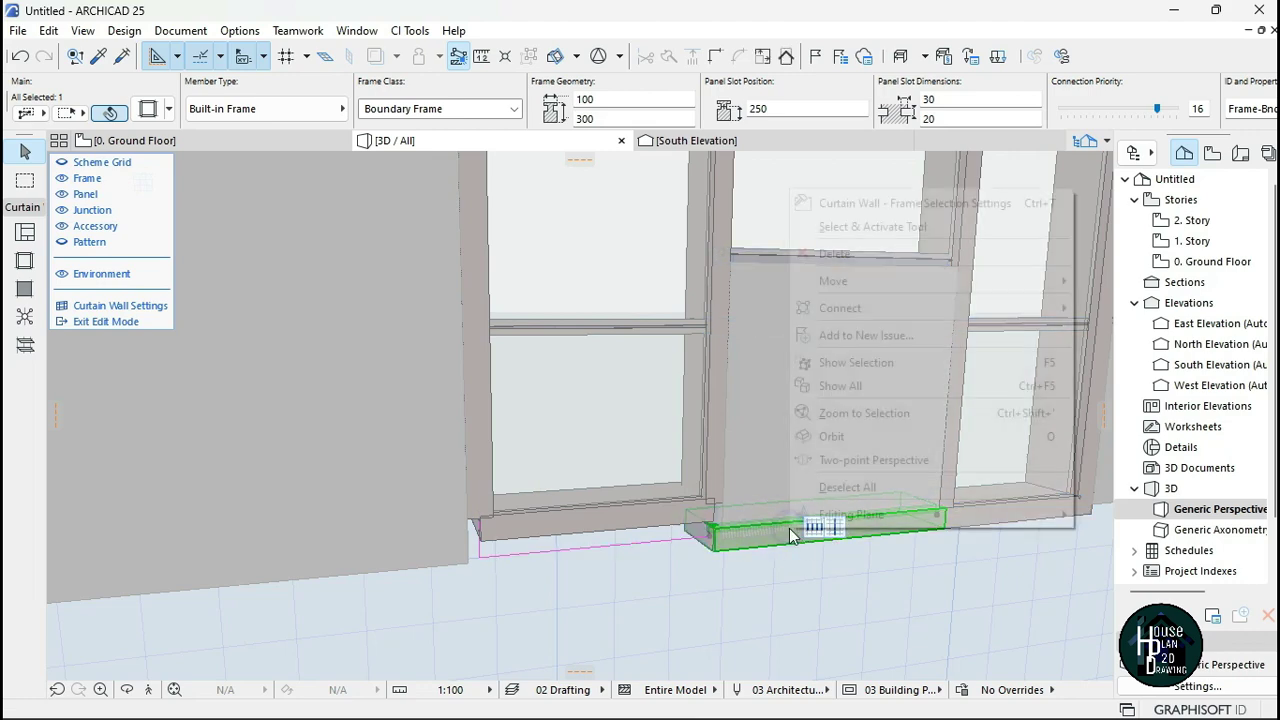
pyautogui.click(876, 252)
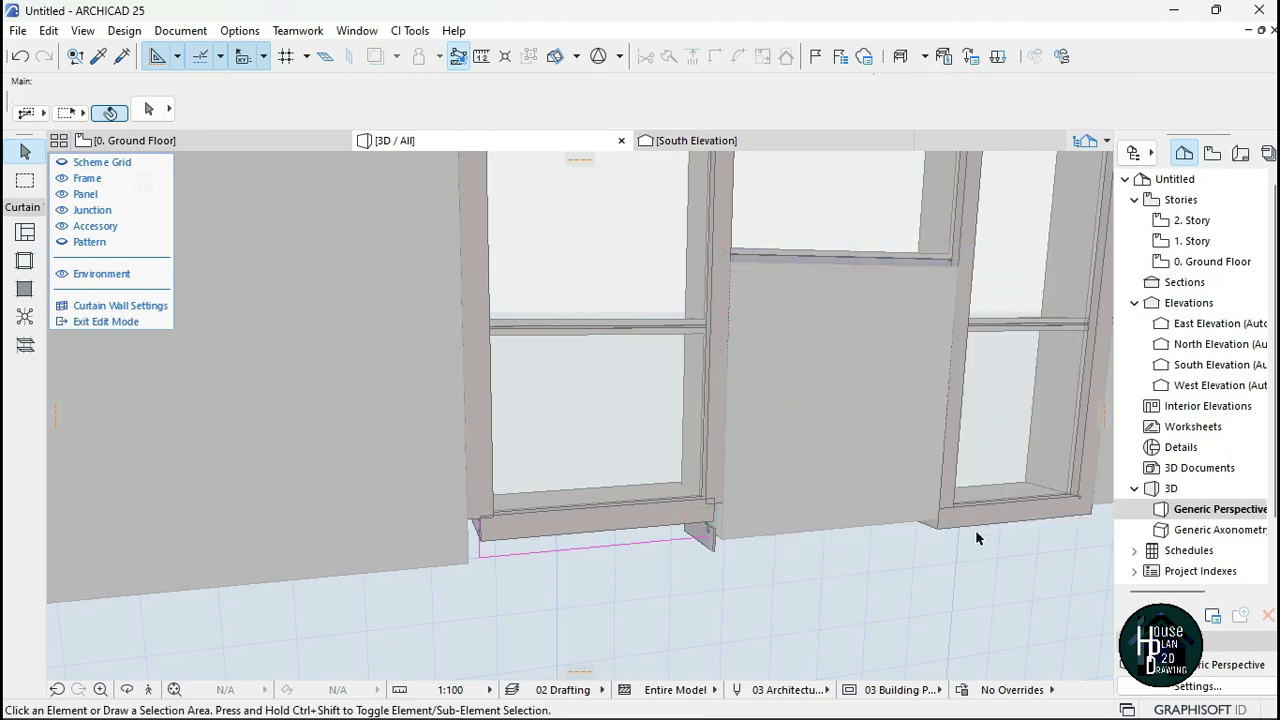
pyautogui.click(151, 690)
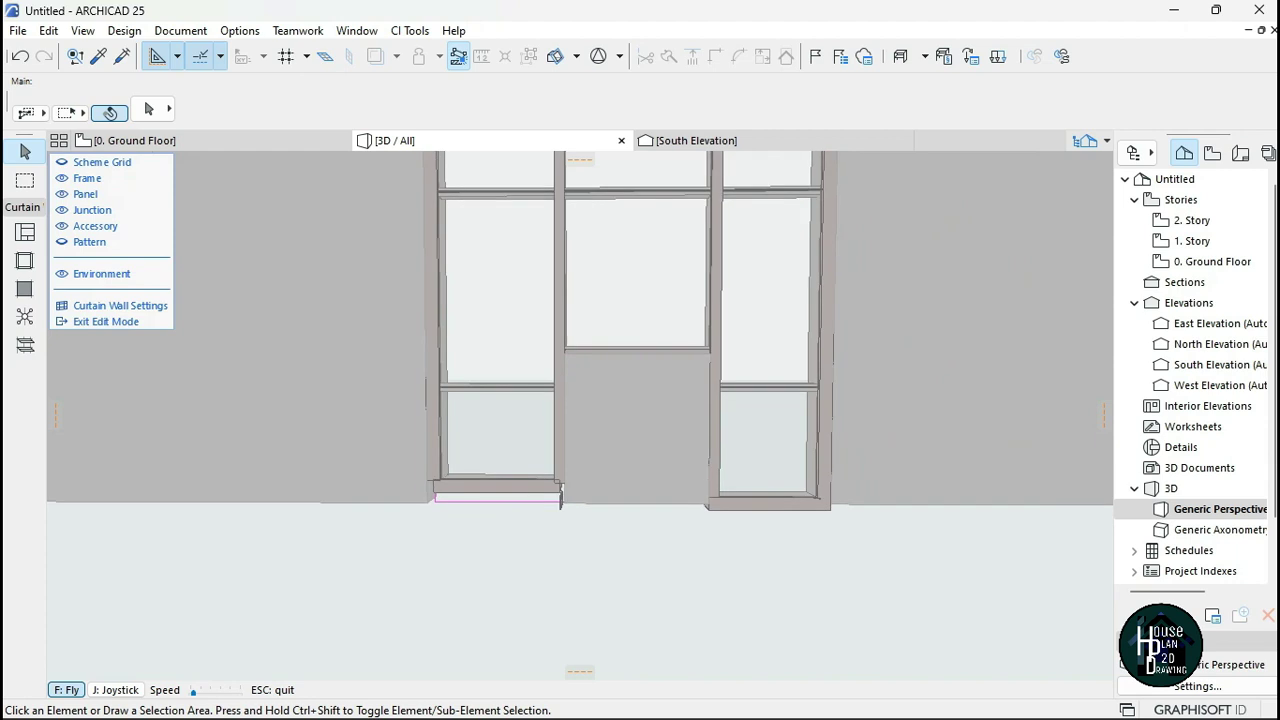
pyautogui.press('Escape')
# In the South Elevation, move the left bay's bottom frame up until its top edge meets the left boundary frame's lower end.
pyautogui.click(715, 140)
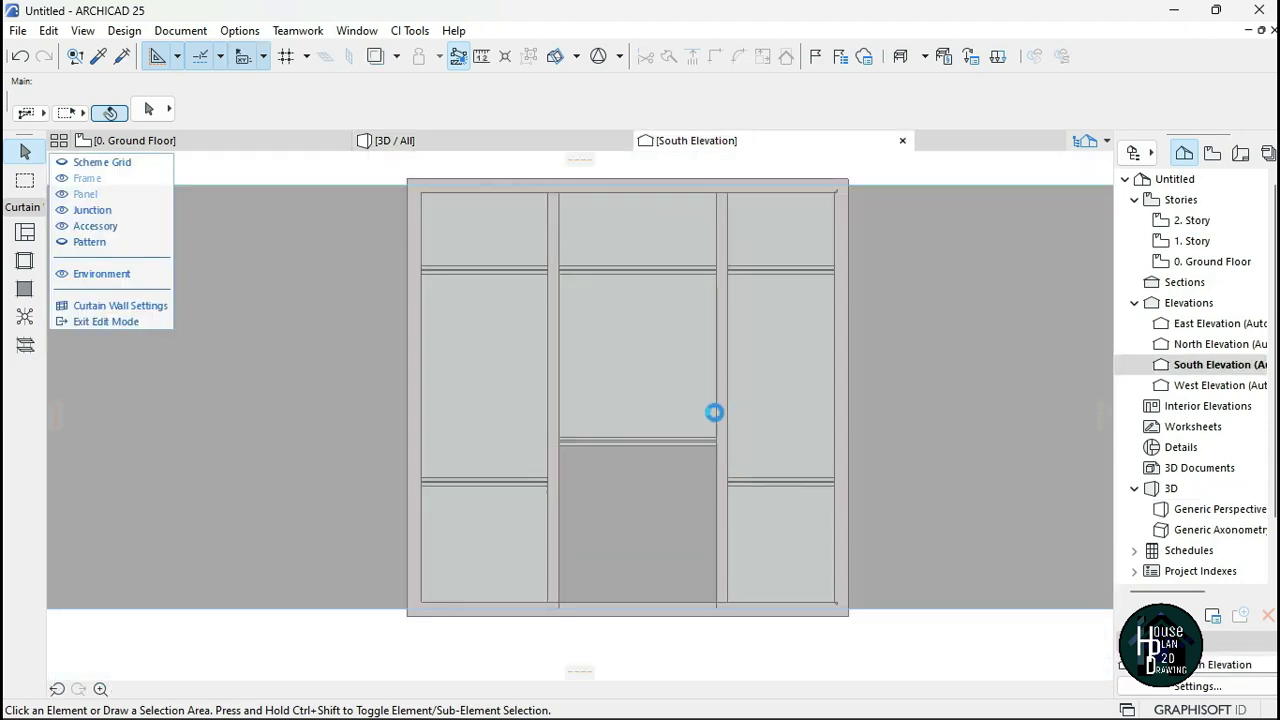
pyautogui.scroll(6, 537, 588)
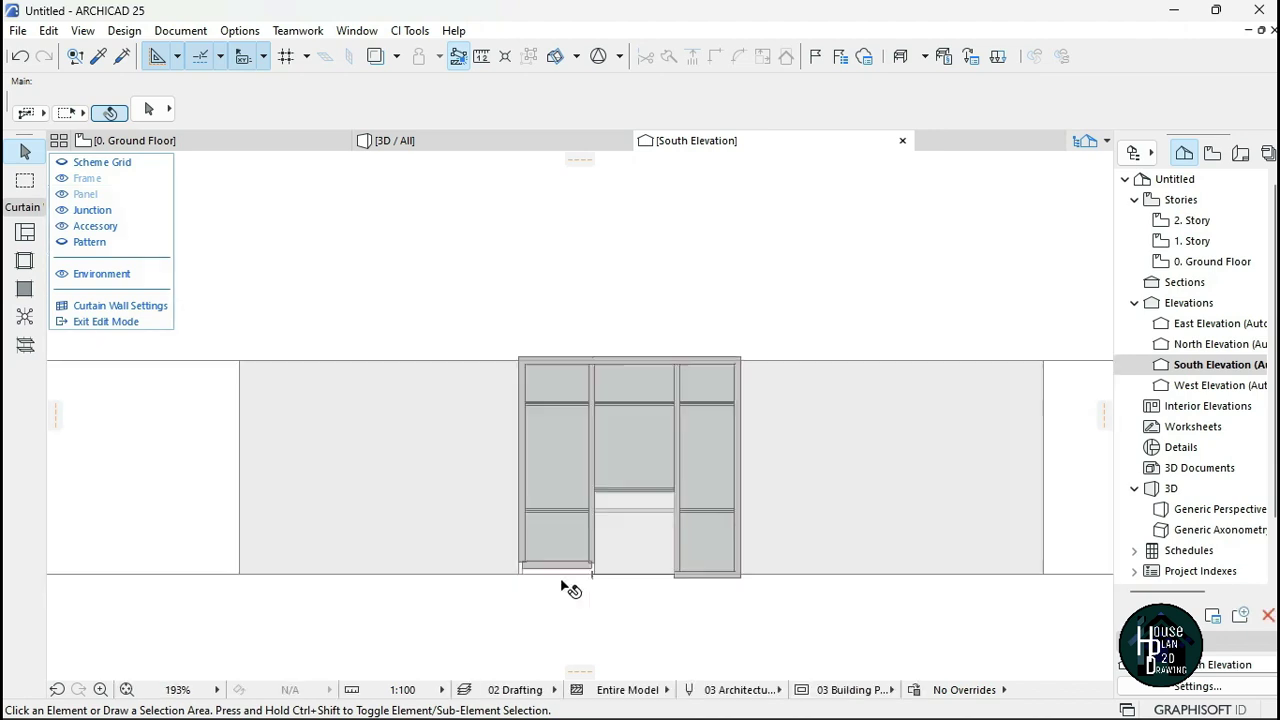
pyautogui.click(563, 441)
pyautogui.click(572, 491)
pyautogui.click(573, 452)
pyautogui.scroll(-4, 473, 463)
pyautogui.scroll(3, 514, 501)
pyautogui.click(548, 496)
pyautogui.hotkey('ctrl', 'e')
pyautogui.click(526, 454)
pyautogui.click(527, 456)
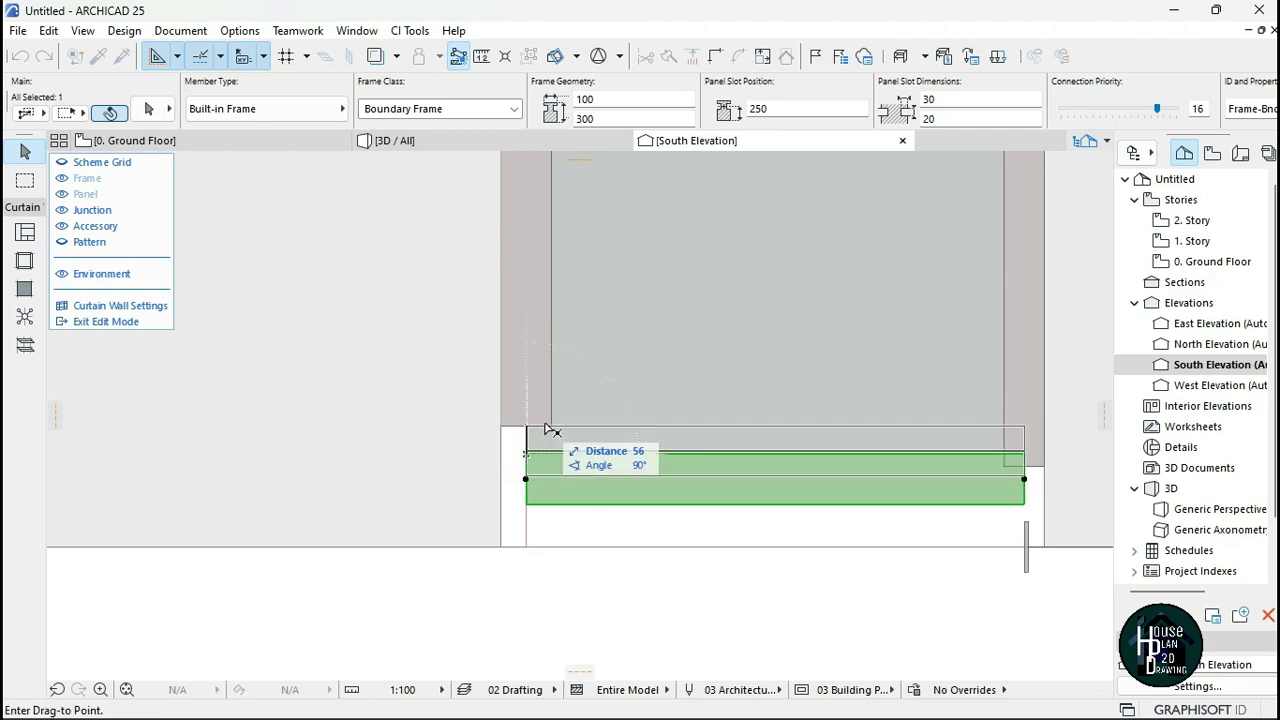
pyautogui.click(526, 451)
# Join the left bay's lower outer corner by stretching the left boundary frame down to the raised bottom frame's lower edge.
pyautogui.click(515, 440)
pyautogui.click(509, 466)
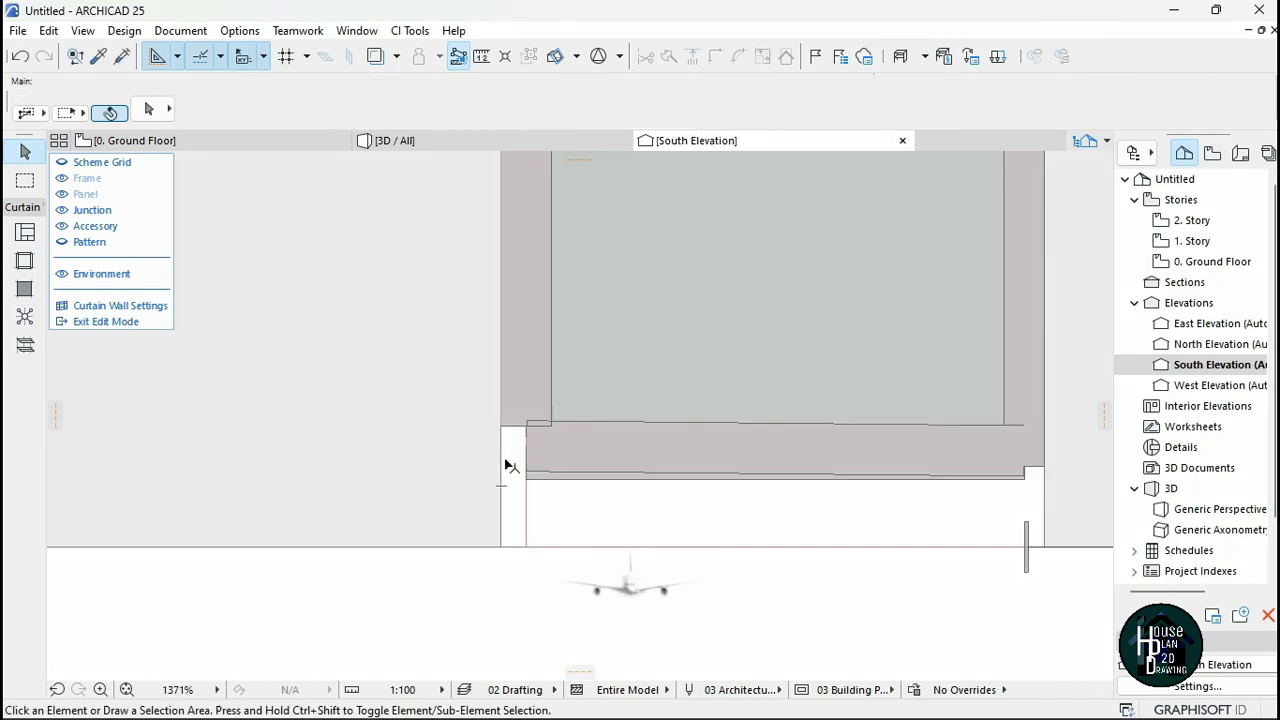
pyautogui.click(545, 460)
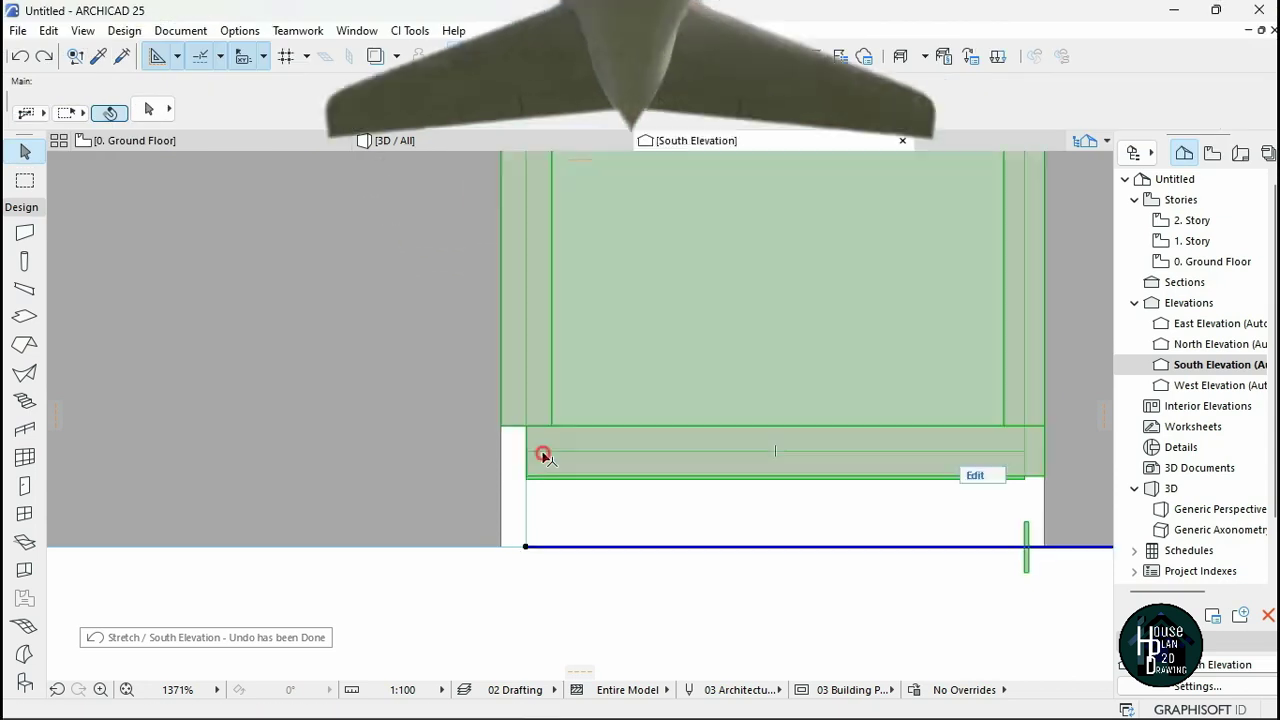
pyautogui.click(540, 451)
pyautogui.click(525, 451)
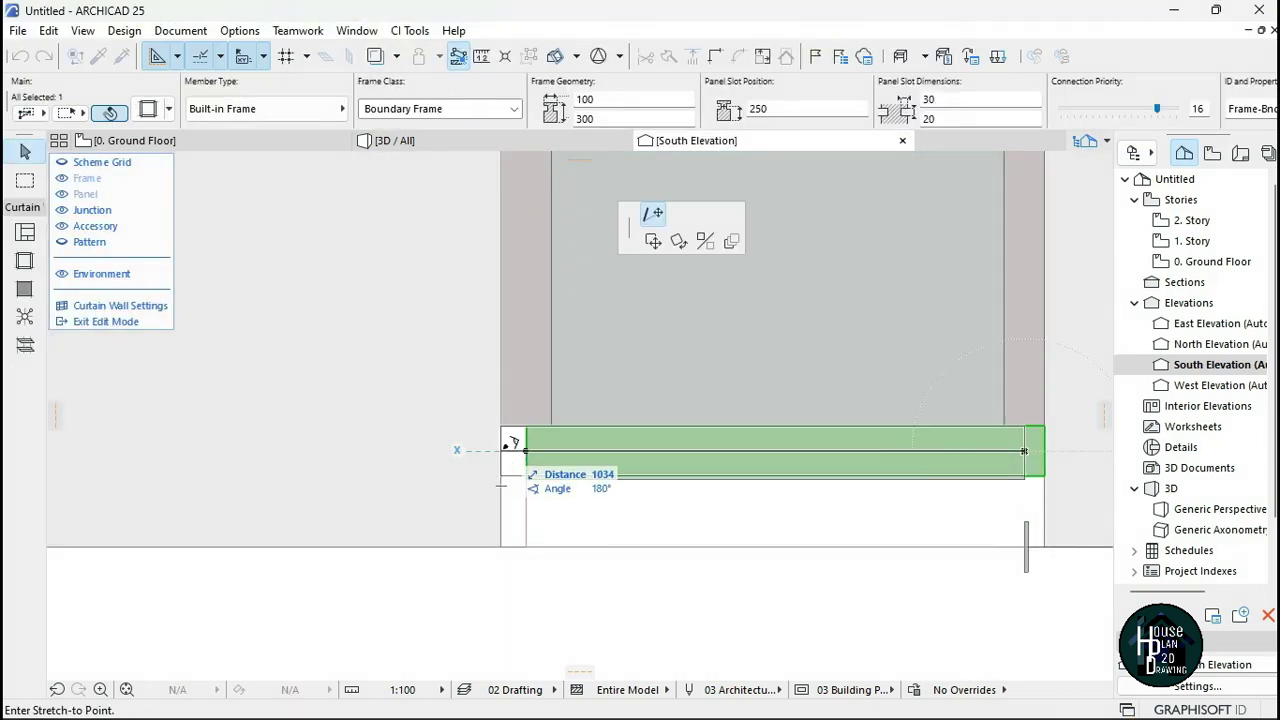
pyautogui.click(505, 448)
pyautogui.click(517, 425)
pyautogui.click(526, 427)
pyautogui.click(526, 479)
pyautogui.press('Escape')
pyautogui.scroll(-3, 550, 450)
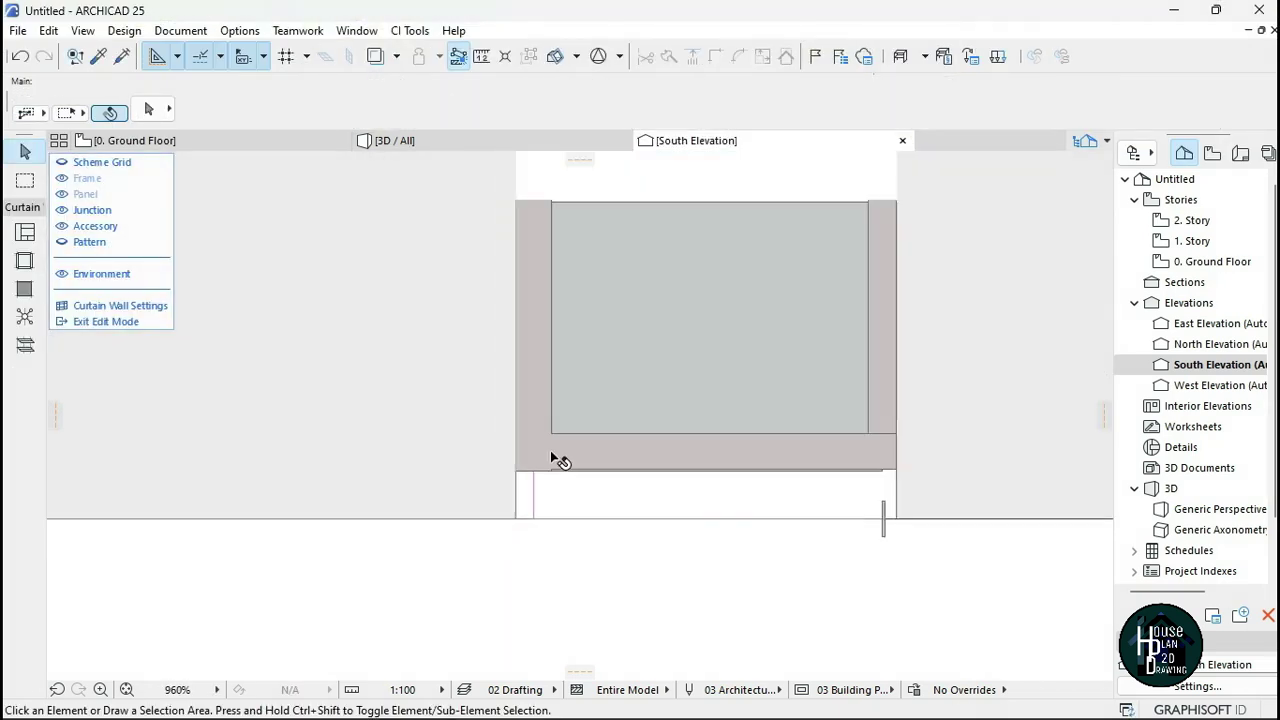
# Stretch the left mullion's lower end and the raised bottom frame's inner end so they meet at the left bay's inner corner.
pyautogui.scroll(3, 725, 450)
pyautogui.click(709, 390)
pyautogui.click(705, 450)
pyautogui.click(706, 479)
pyautogui.click(715, 460)
pyautogui.click(705, 451)
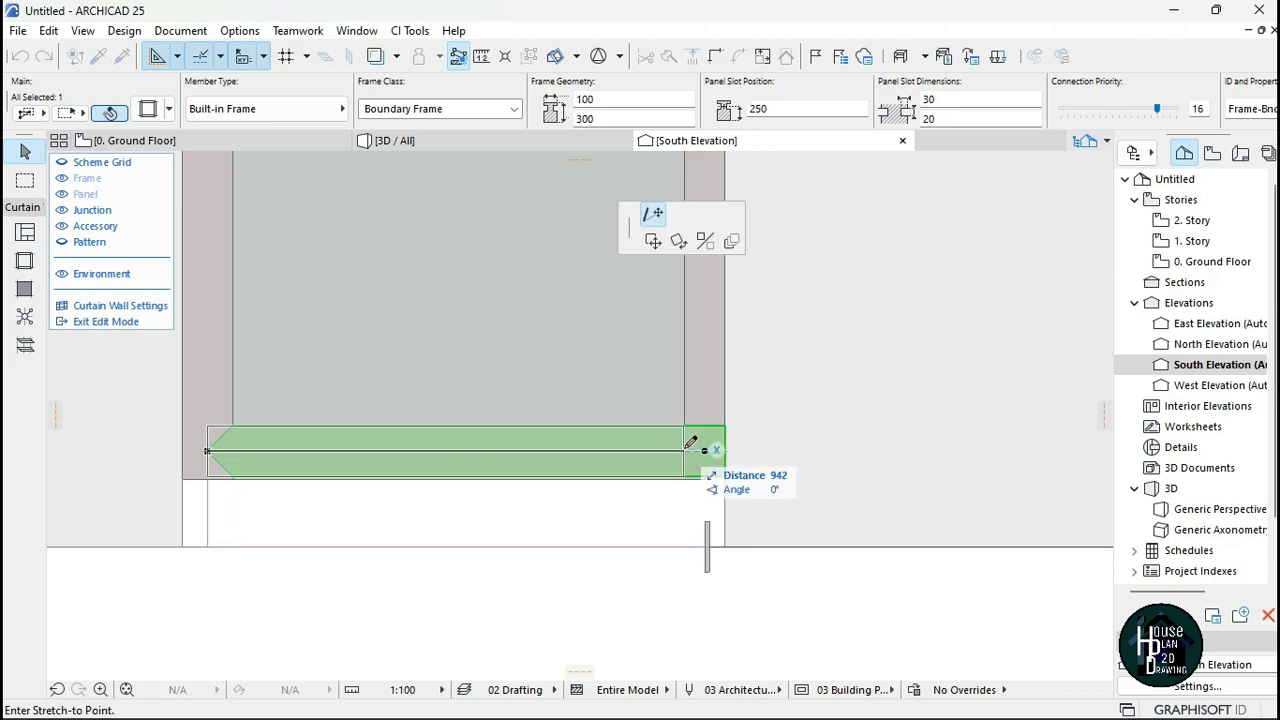
pyautogui.click(713, 470)
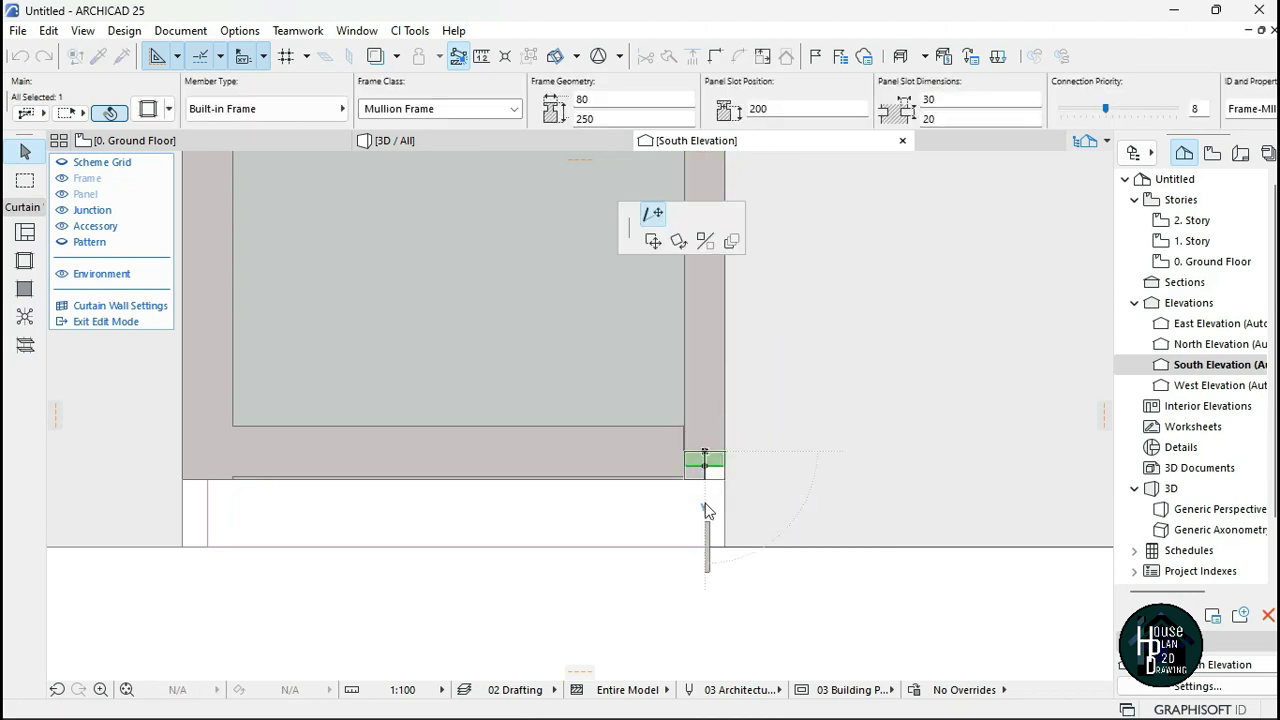
pyautogui.scroll(3, 706, 511)
pyautogui.click(666, 431)
pyautogui.scroll(-5, 690, 490)
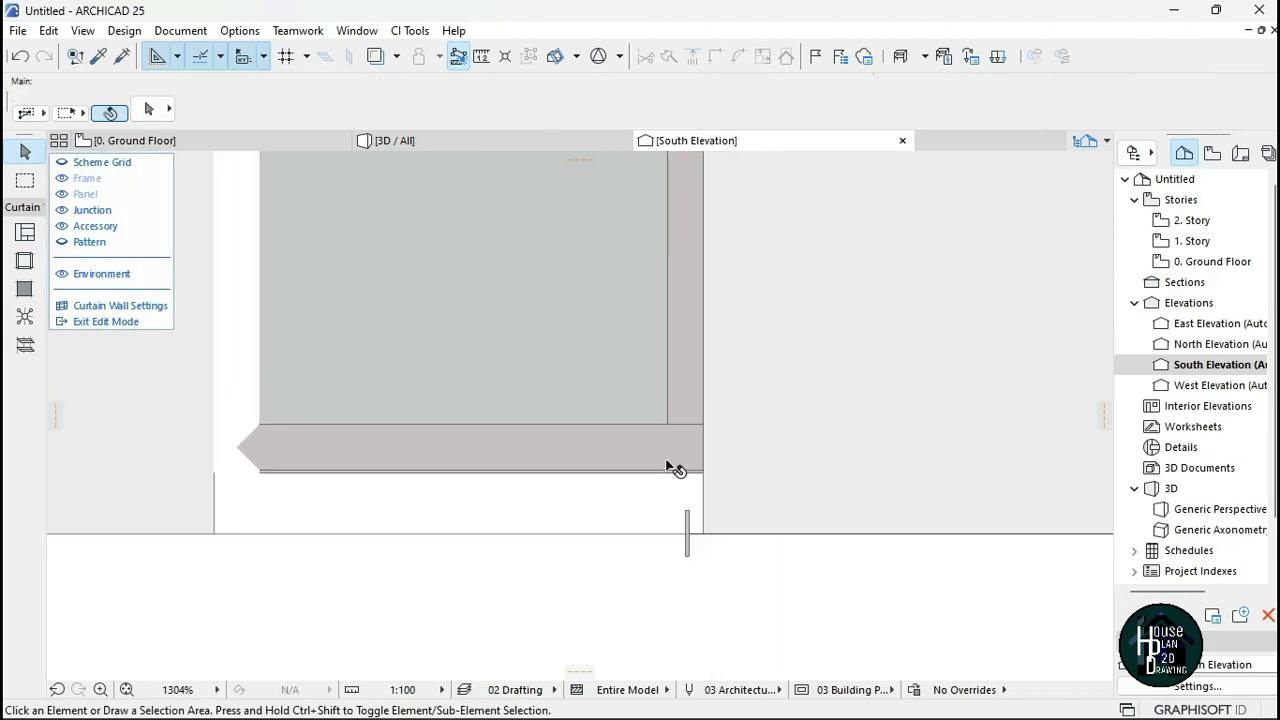
# Stretch the raised bottom frame horizontally across the middle wall and right bay to the right boundary frame.
pyautogui.scroll(2, 1003, 459)
pyautogui.moveTo(1003, 459); pyautogui.dragTo(852, 443, button='middle')
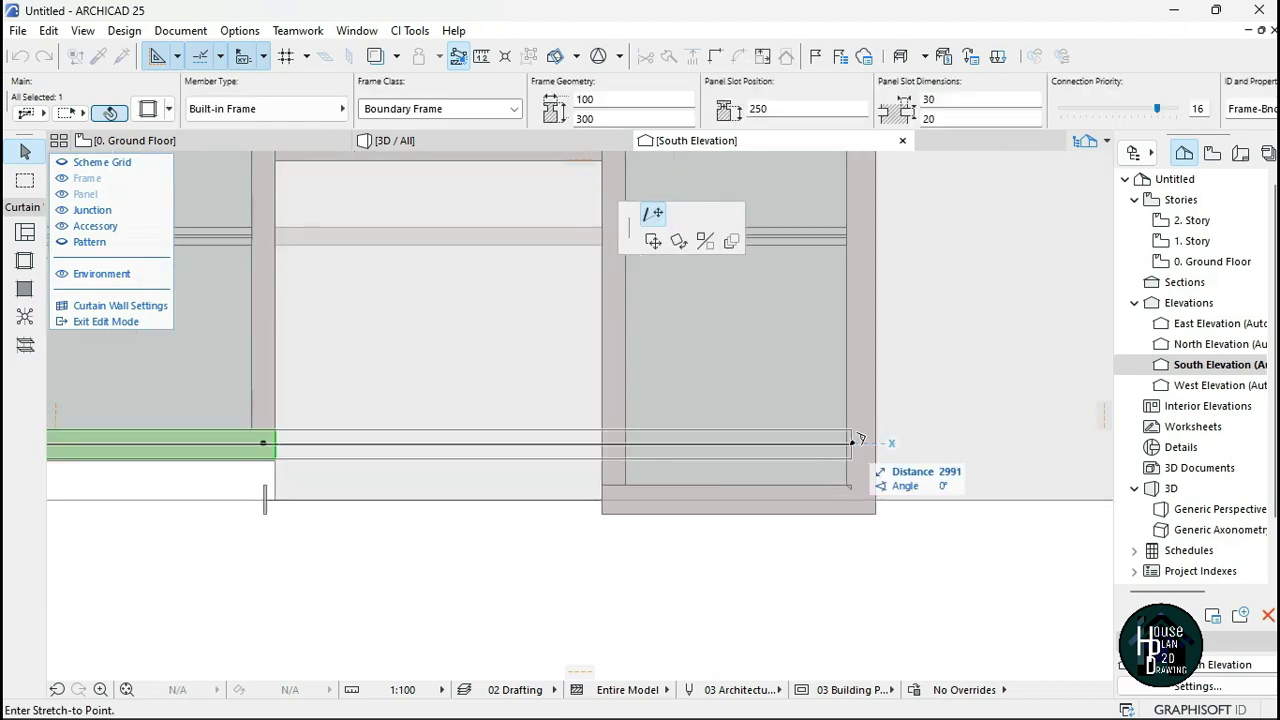
pyautogui.scroll(2, 823, 441)
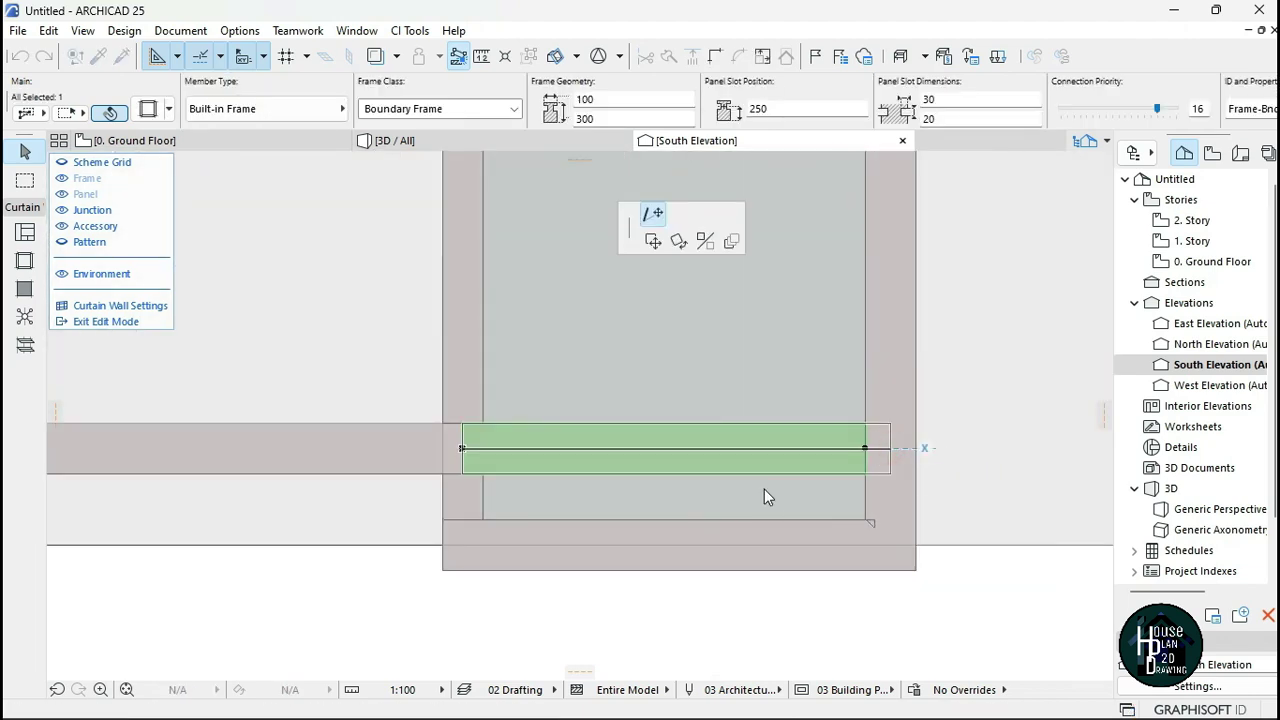
pyautogui.scroll(-3, 775, 481)
pyautogui.scroll(3, 775, 490)
pyautogui.click(884, 449)
# Delete the leftover glass and frame pieces below the raised bottom frame in the right bay.
pyautogui.press('Delete')
pyautogui.rightClick(810, 499)
pyautogui.click(880, 297)
pyautogui.rightClick(876, 504)
pyautogui.click(935, 300)
pyautogui.rightClick(530, 466)
pyautogui.click(590, 264)
# Delete the raised frame's segment across the middle wall and the leftover mullion pieces below the bottom frame.
pyautogui.scroll(-3, 766, 448)
pyautogui.scroll(2, 460, 452)
pyautogui.rightClick(572, 417)
pyautogui.click(632, 481)
pyautogui.scroll(-3, 761, 510)
pyautogui.scroll(8, 561, 476)
pyautogui.rightClick(594, 600)
pyautogui.click(650, 400)
pyautogui.scroll(-4, 629, 462)
pyautogui.scroll(4, 600, 462)
pyautogui.rightClick(732, 439)
pyautogui.click(815, 504)
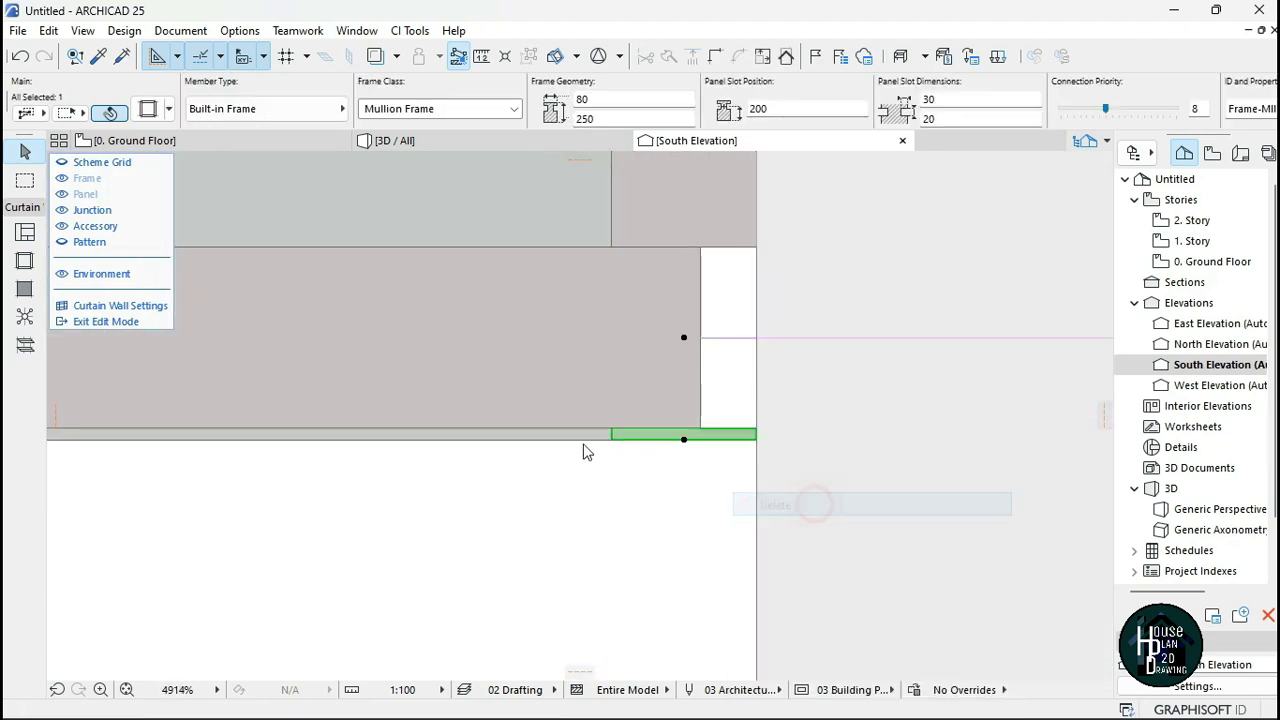
# Remove the remaining thin leftover strips under the raised bottom frame of the left bay.
pyautogui.click(586, 434)
pyautogui.scroll(-3, 604, 503)
pyautogui.press('Escape')
pyautogui.scroll(-4, 590, 523)
pyautogui.scroll(5, 361, 504)
pyautogui.scroll(4, 341, 501)
pyautogui.click(341, 501)
pyautogui.click(931, 555)
pyautogui.click(469, 523)
pyautogui.rightClick(457, 489)
pyautogui.click(515, 287)
pyautogui.scroll(-6, 488, 484)
pyautogui.scroll(5, 537, 484)
# Clear the left mullion's foot, stretch its lower end down to the raised frame's bottom edge, and exit curtain wall edit mode.
pyautogui.click(618, 444)
pyautogui.click(618, 444)
pyautogui.press('Escape')
pyautogui.scroll(-2, 601, 490)
pyautogui.scroll(2, 600, 496)
pyautogui.click(545, 417)
pyautogui.click(626, 437)
pyautogui.press('Delete')
pyautogui.click(605, 325)
pyautogui.click(620, 424)
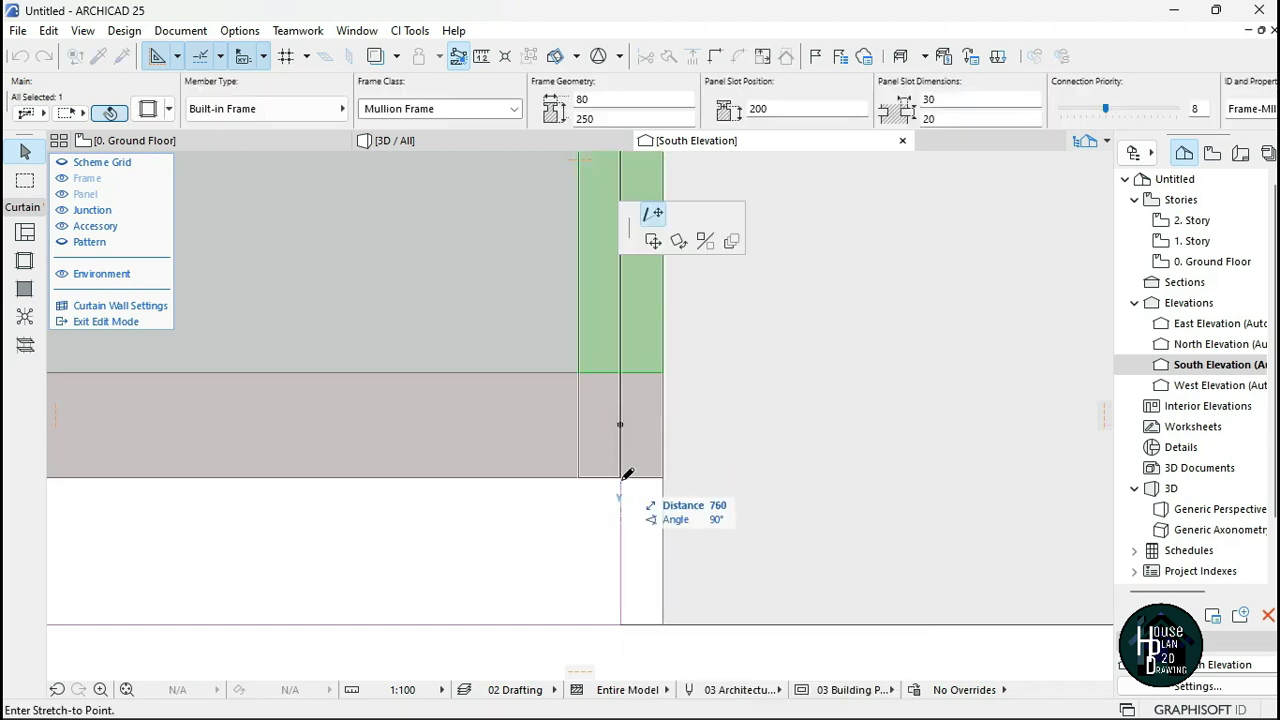
pyautogui.click(605, 455)
pyautogui.press('Escape')
pyautogui.press('Escape')
# Examine the raised bottom frames and the open gaps beneath both side bays of the curtain wall in the 3D view.
pyautogui.scroll(-8, 572, 464)
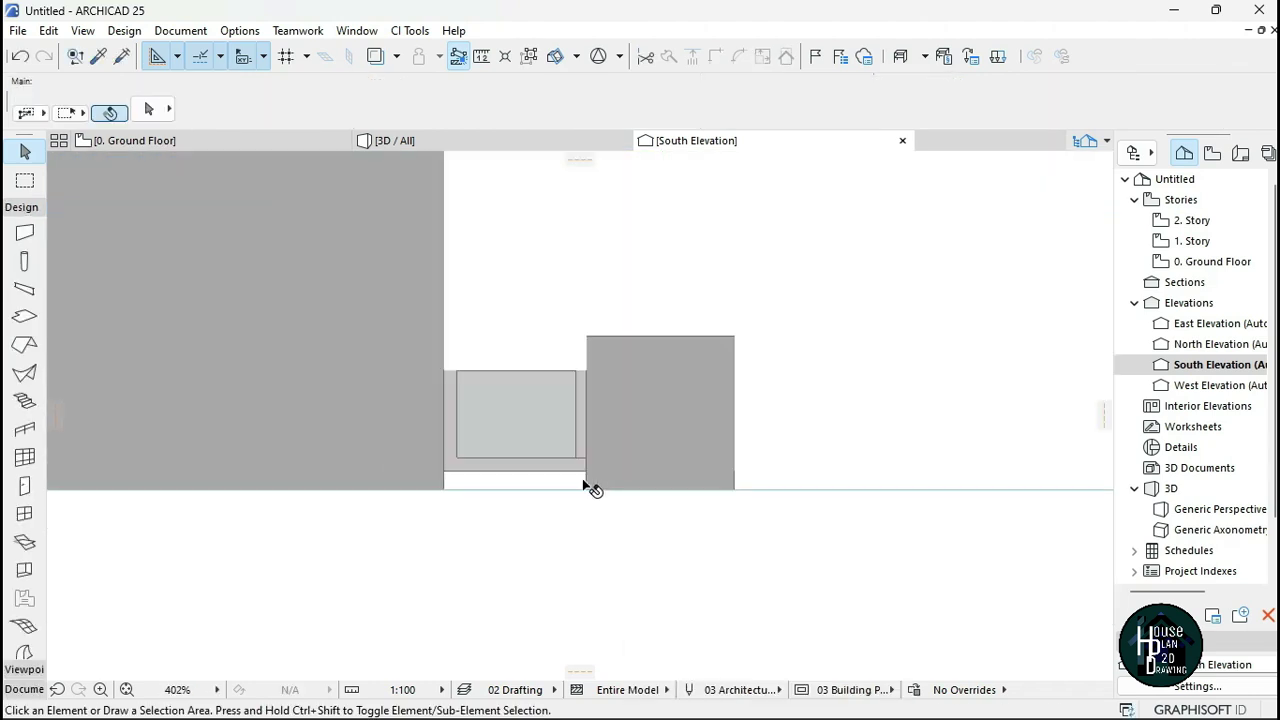
pyautogui.scroll(4, 610, 440)
pyautogui.scroll(-2, 600, 503)
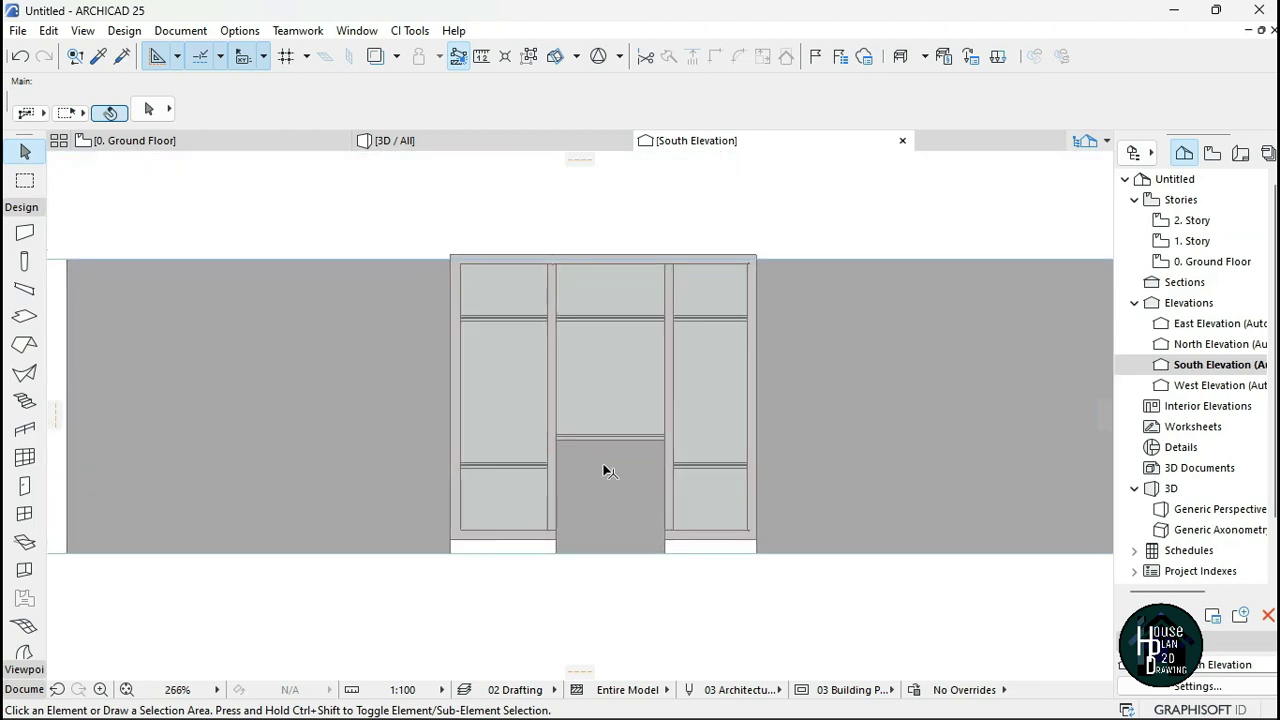
pyautogui.click(443, 141)
pyautogui.click(697, 566)
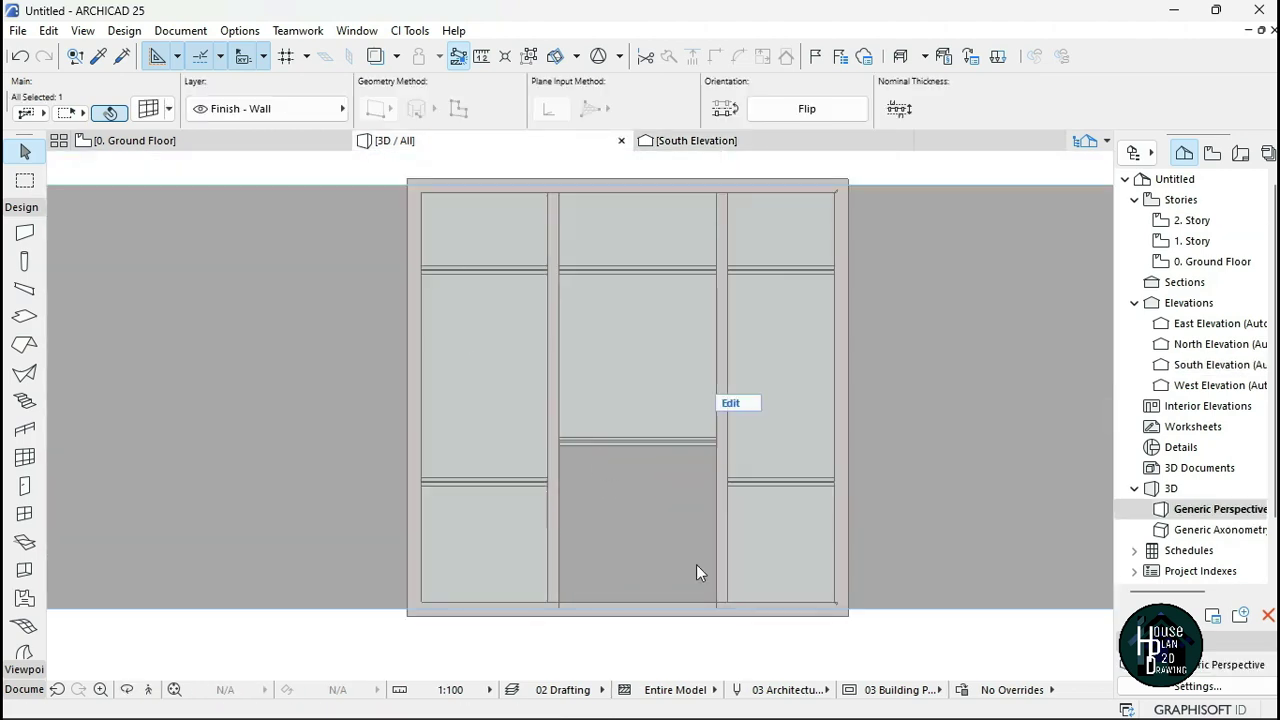
pyautogui.click(149, 690)
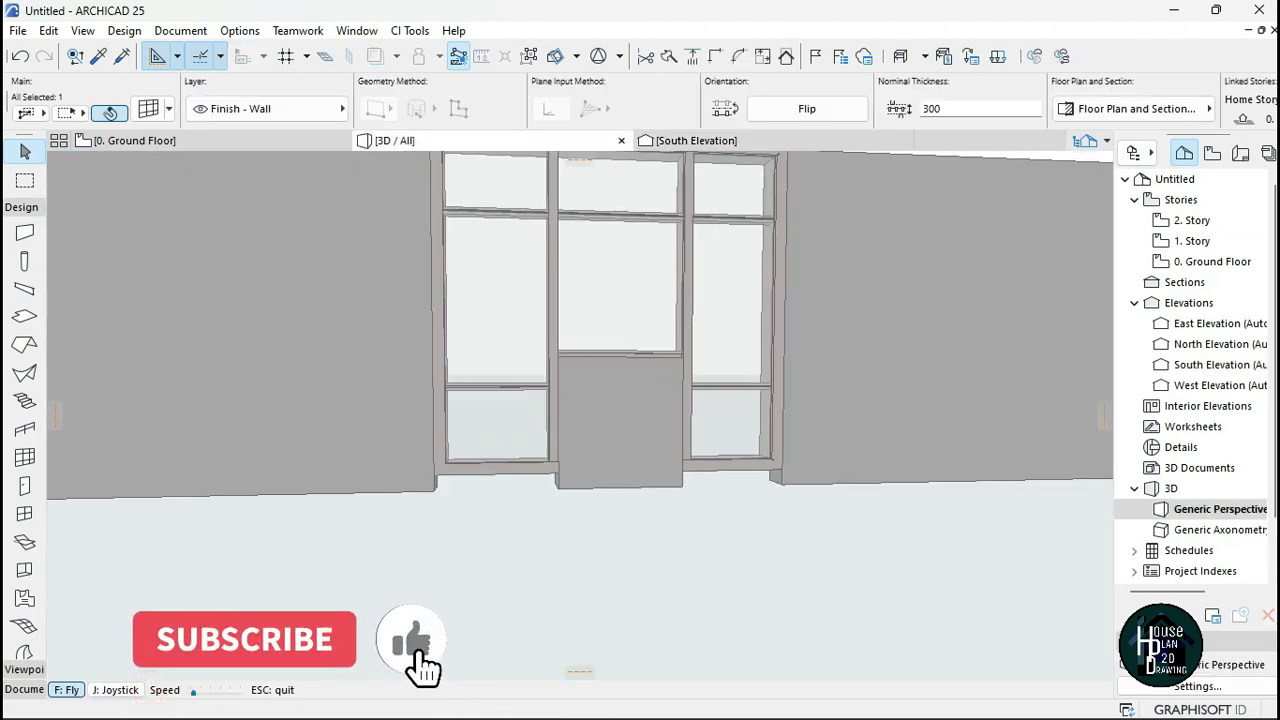
pyautogui.press('Up')
pyautogui.press('Up')
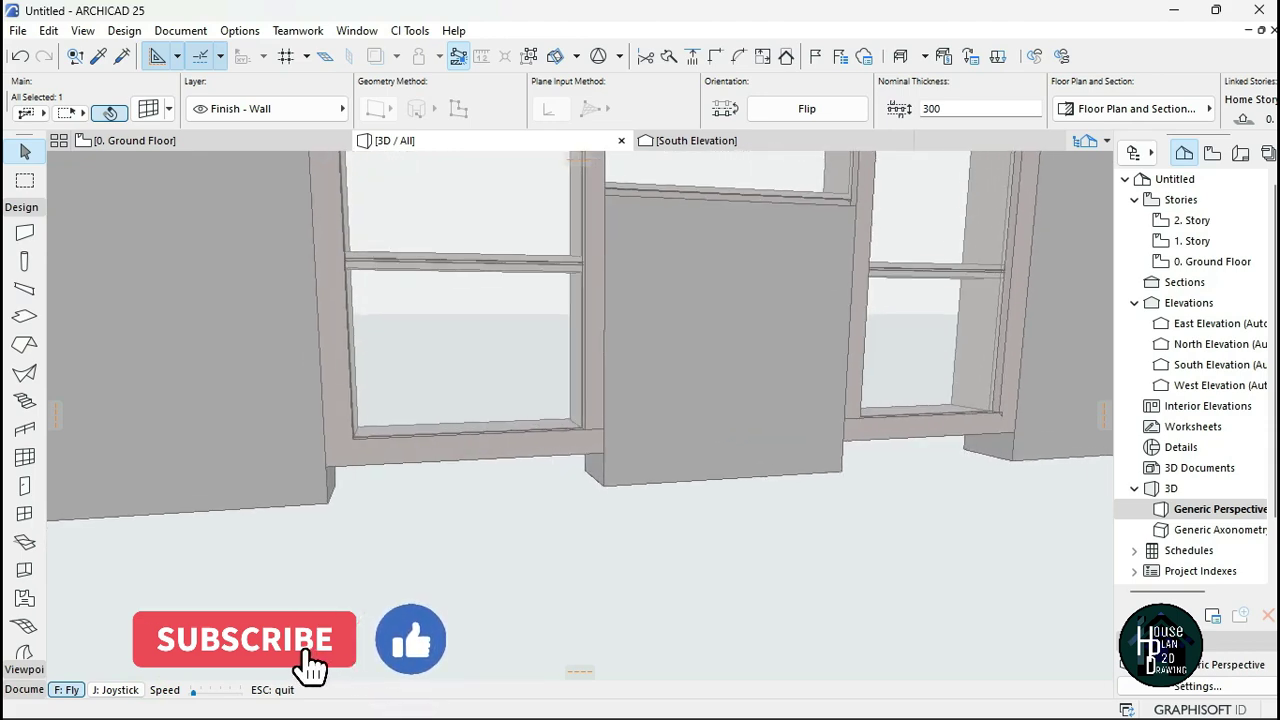
pyautogui.press('Left')
pyautogui.press('Right')
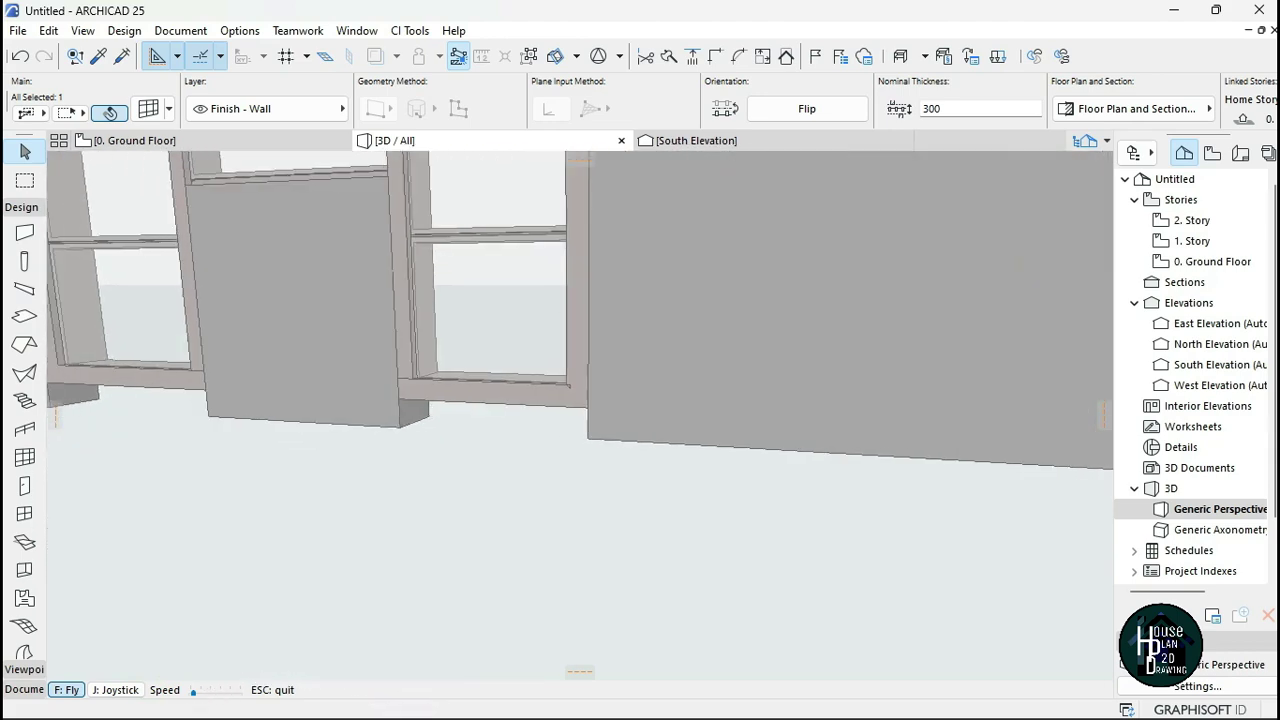
pyautogui.press('Left')
pyautogui.press('Up')
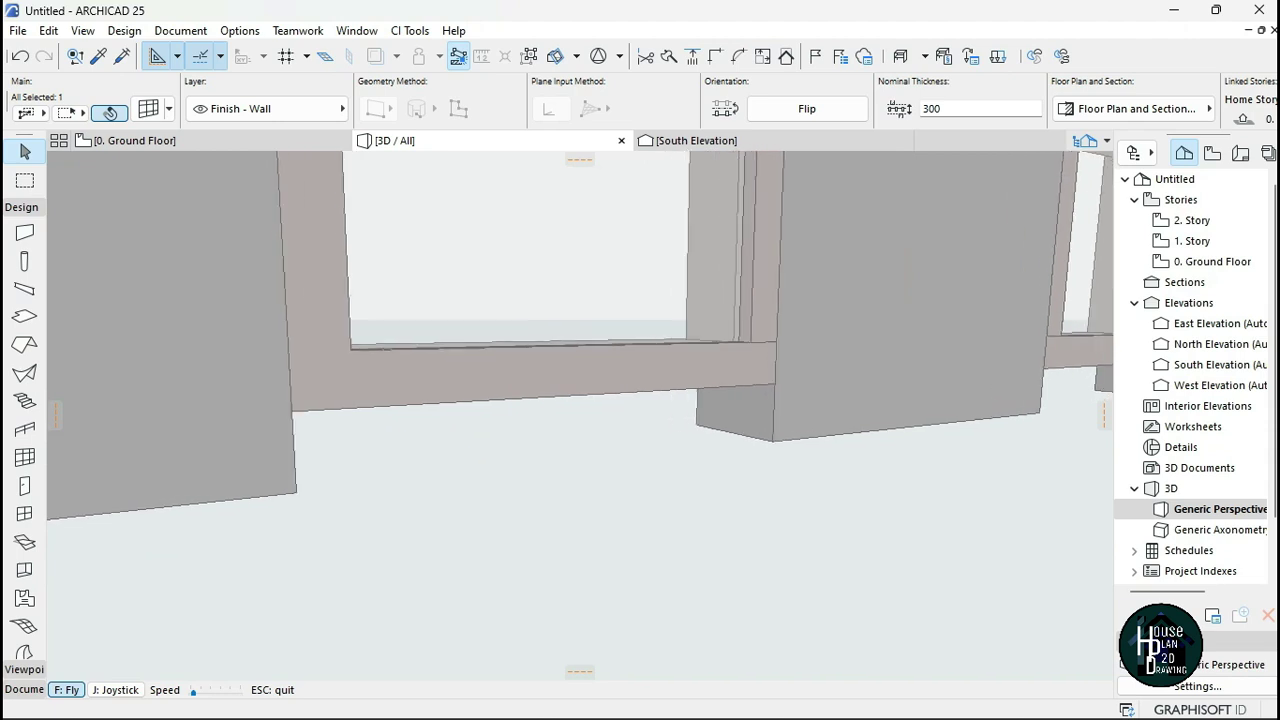
pyautogui.press('Escape')
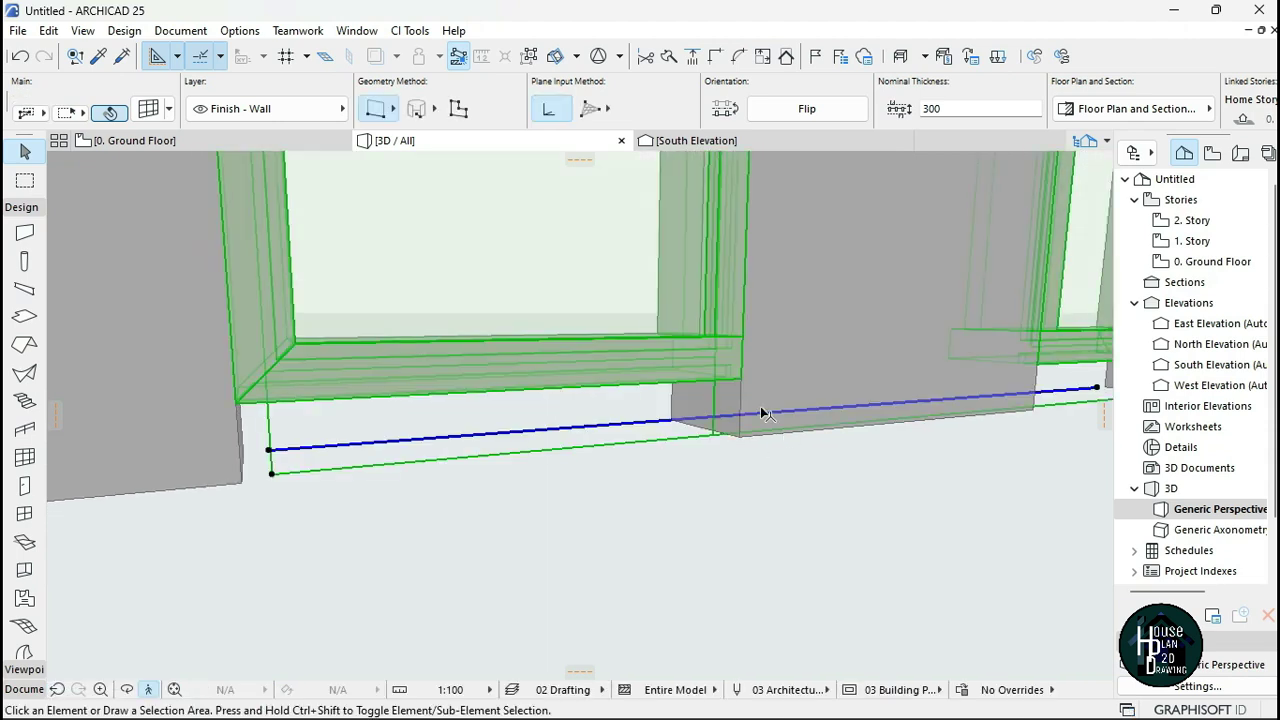
# Copy the middle wall into the left bay's opening, placing its lower outer corner against the left main wall.
pyautogui.click(766, 394)
pyautogui.hotkey('ctrl', 'shift', 'd')
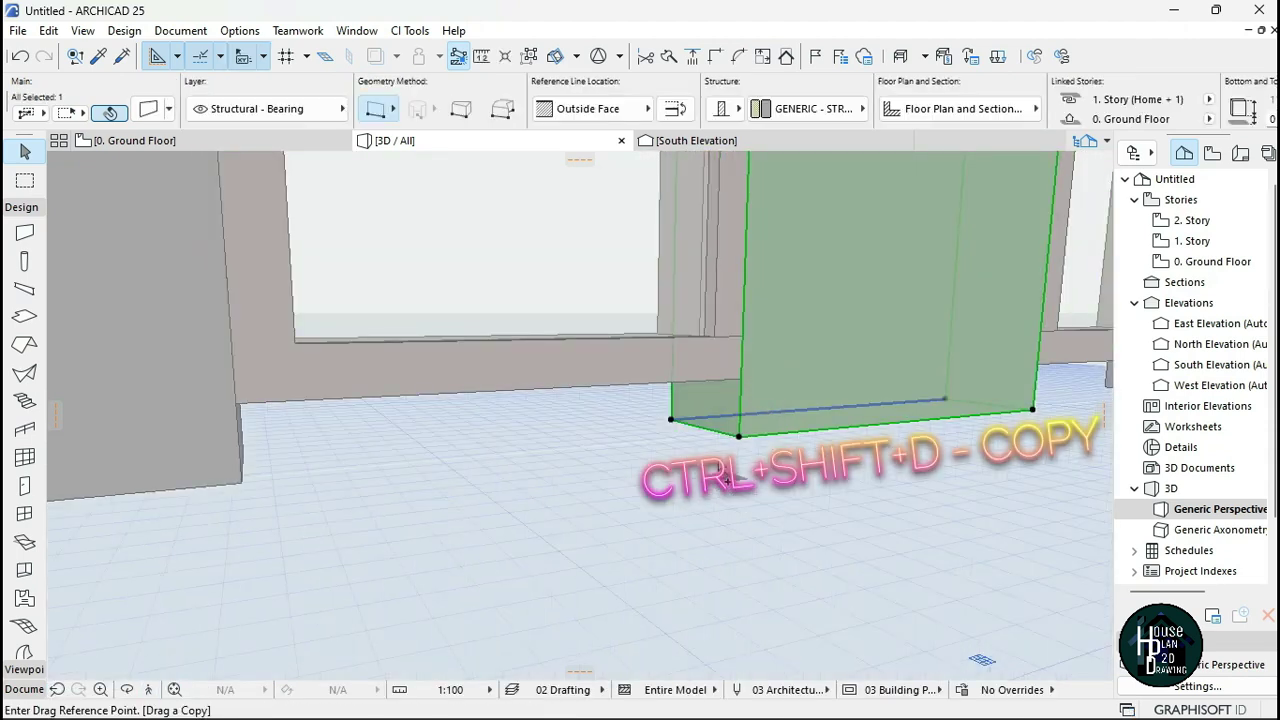
pyautogui.click(738, 437)
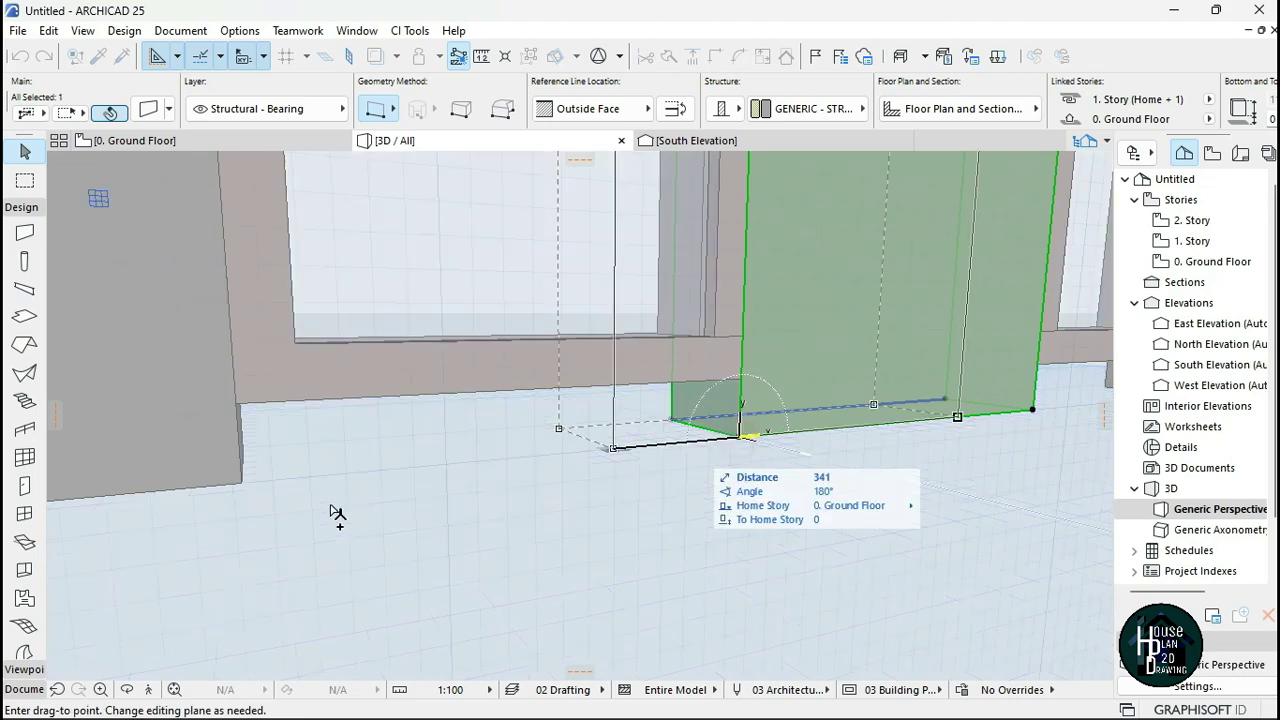
pyautogui.click(243, 487)
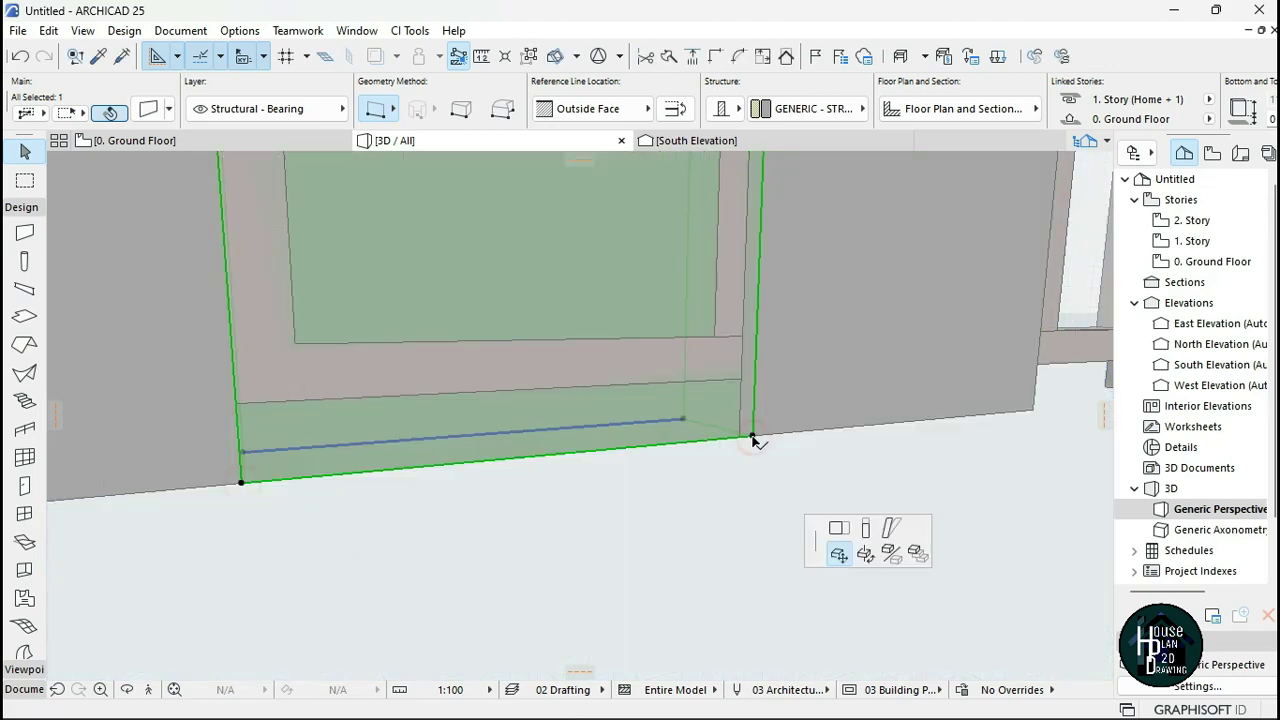
# Shorten the copied wall in the left bay so its end meets the middle wall's edge, and clear the selection.
pyautogui.click(752, 437)
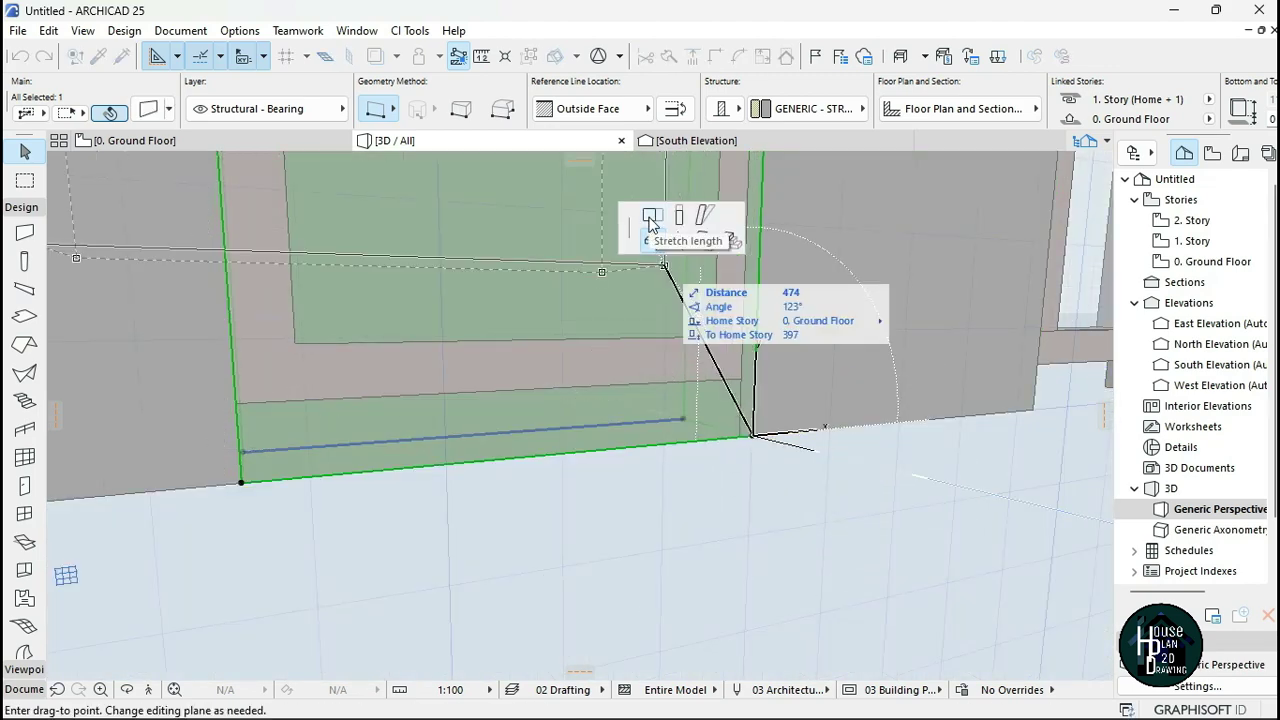
pyautogui.click(650, 218)
pyautogui.click(749, 436)
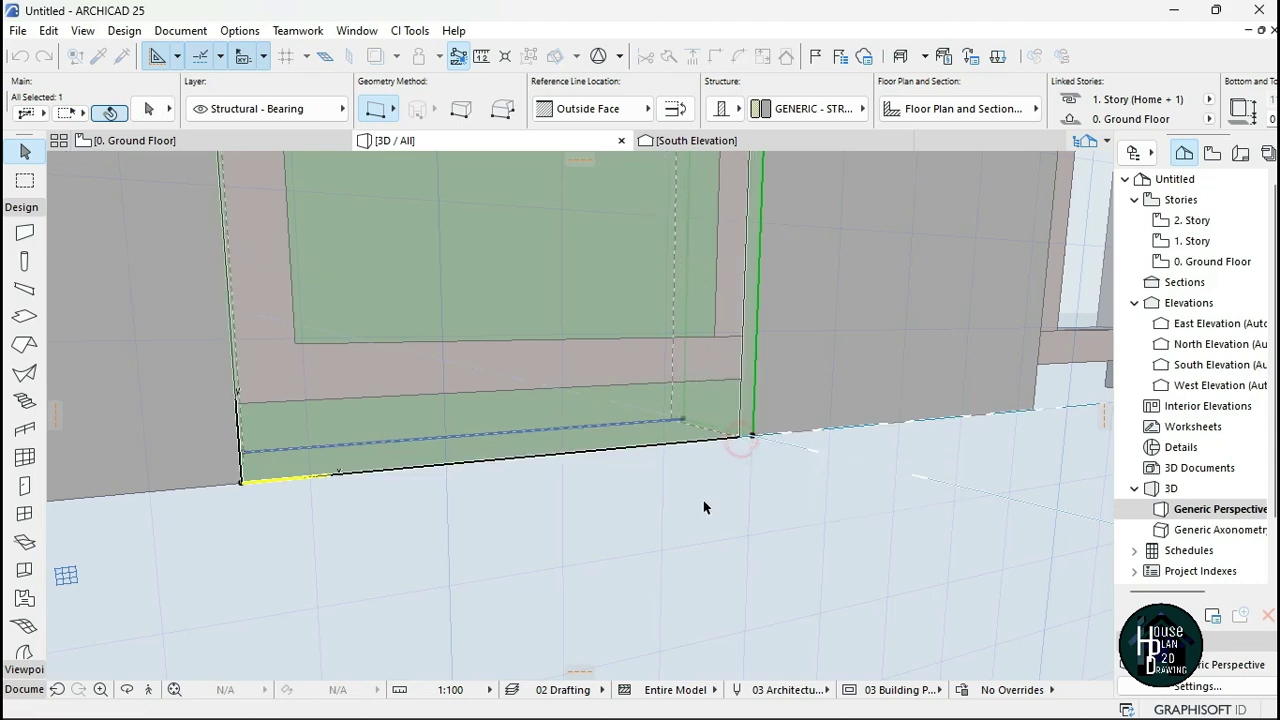
pyautogui.scroll(-5, 650, 485)
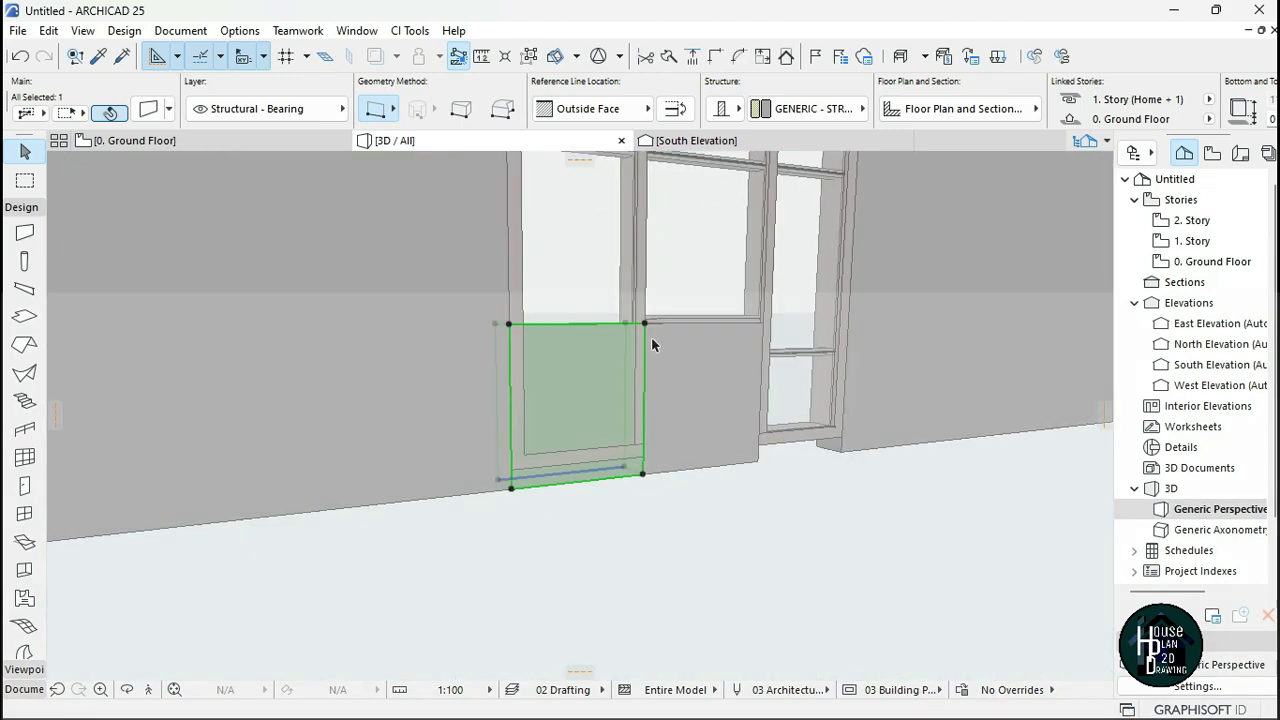
pyautogui.press('Escape')
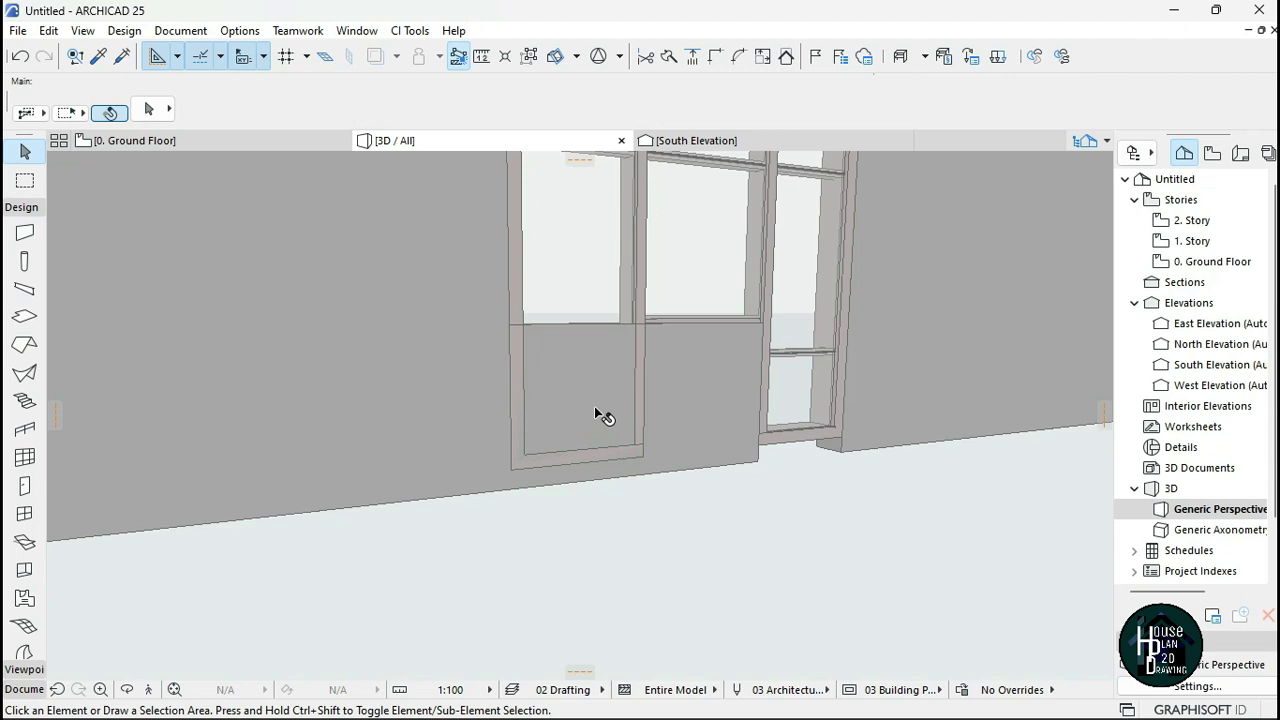
# In the South Elevation, lower the left bay's wall to a height of 140, level with the bottom frame's lower edge.
pyautogui.click(727, 142)
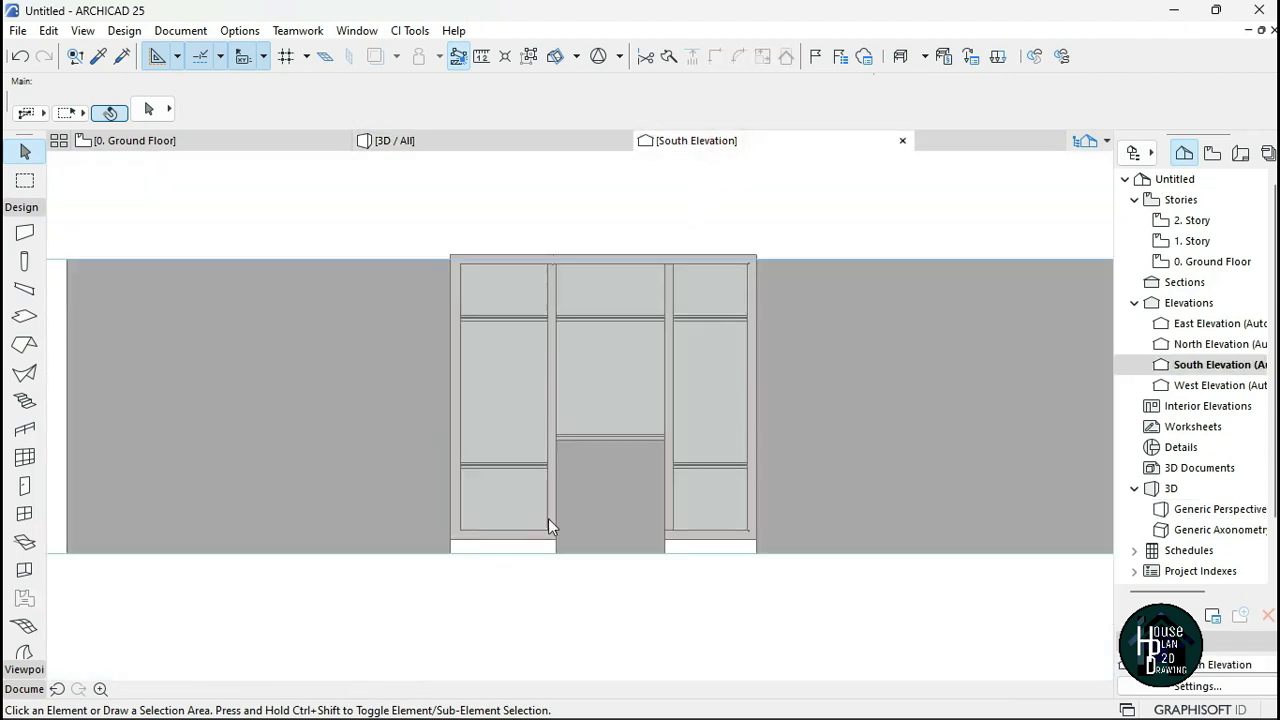
pyautogui.scroll(3, 463, 553)
pyautogui.click(534, 542)
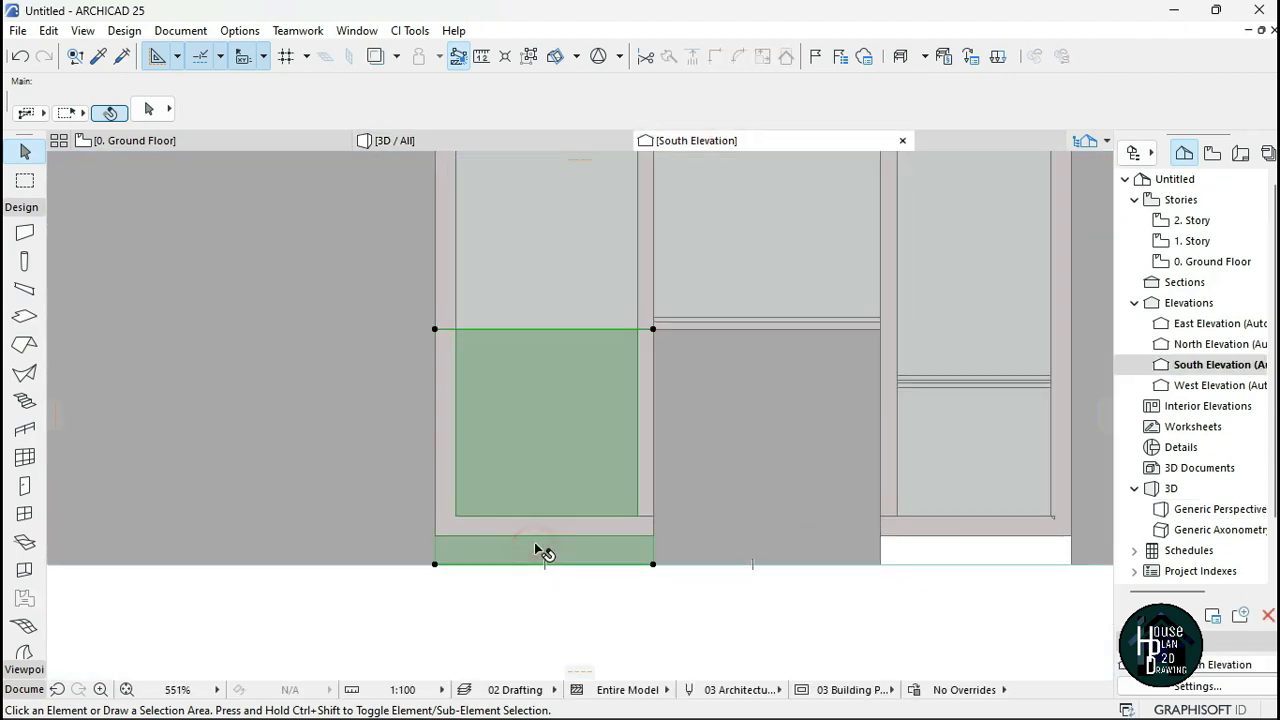
pyautogui.click(654, 329)
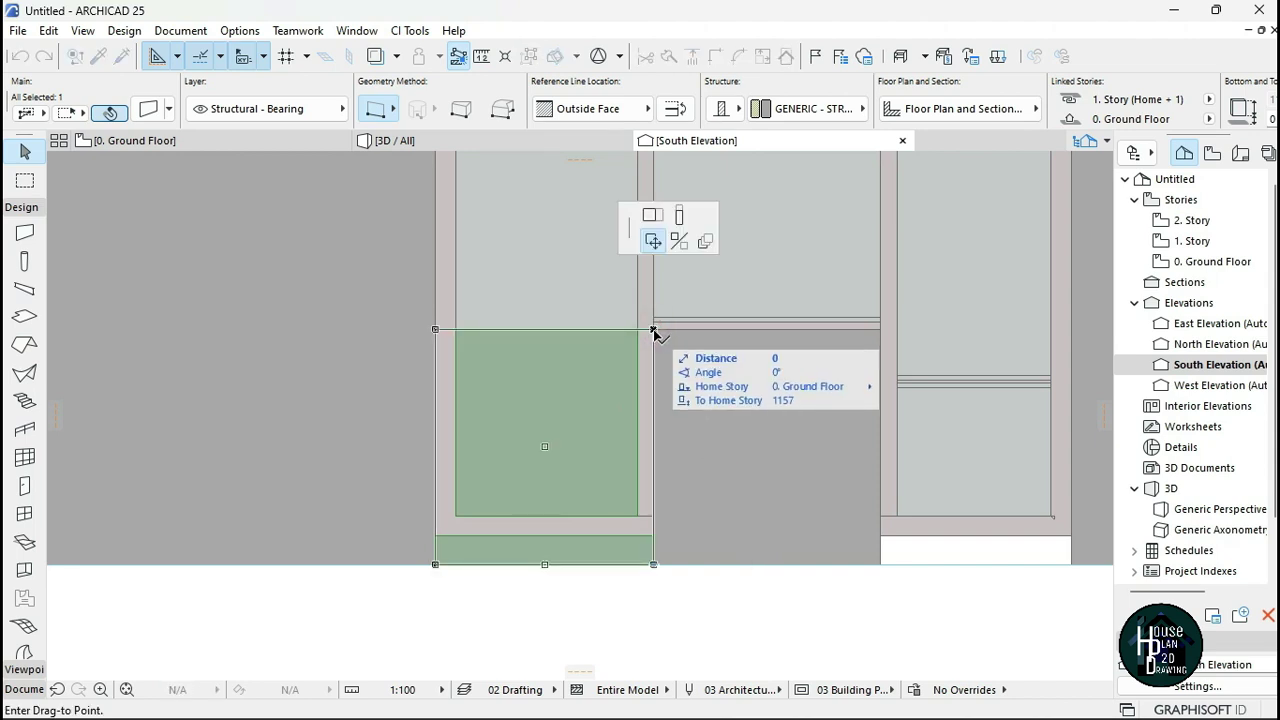
pyautogui.click(680, 218)
pyautogui.scroll(4, 645, 548)
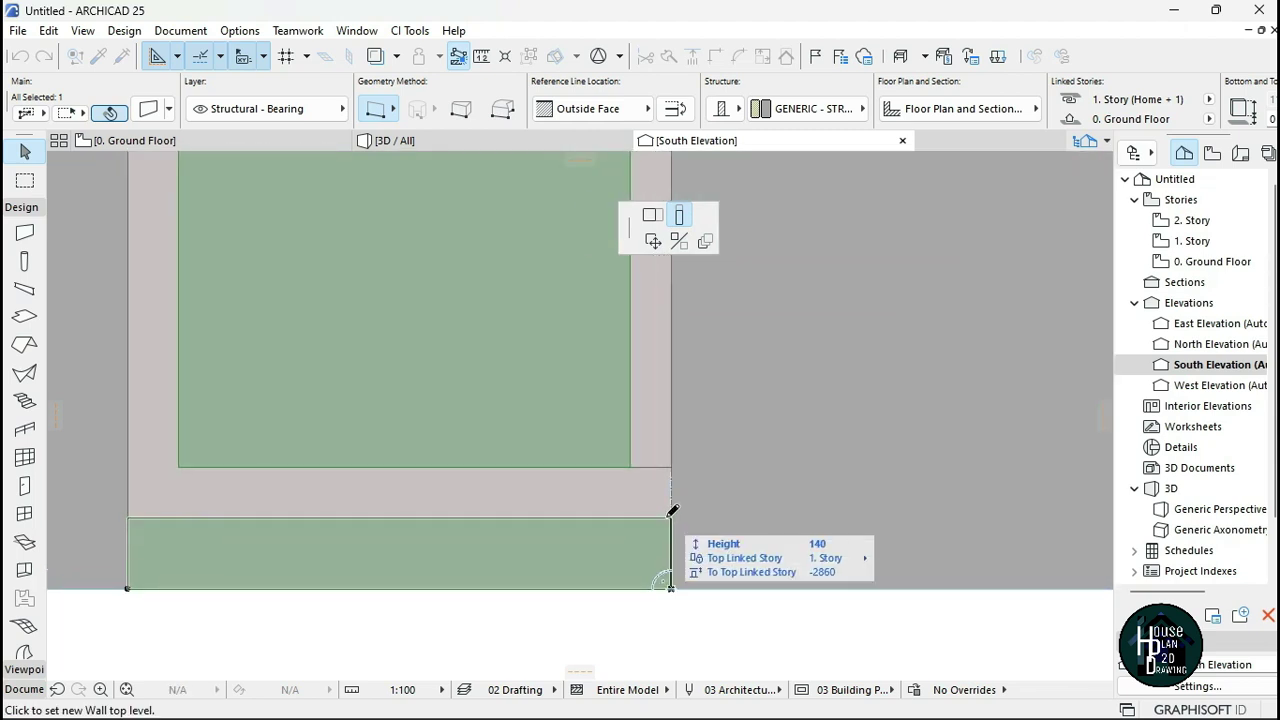
pyautogui.click(672, 511)
pyautogui.click(630, 565)
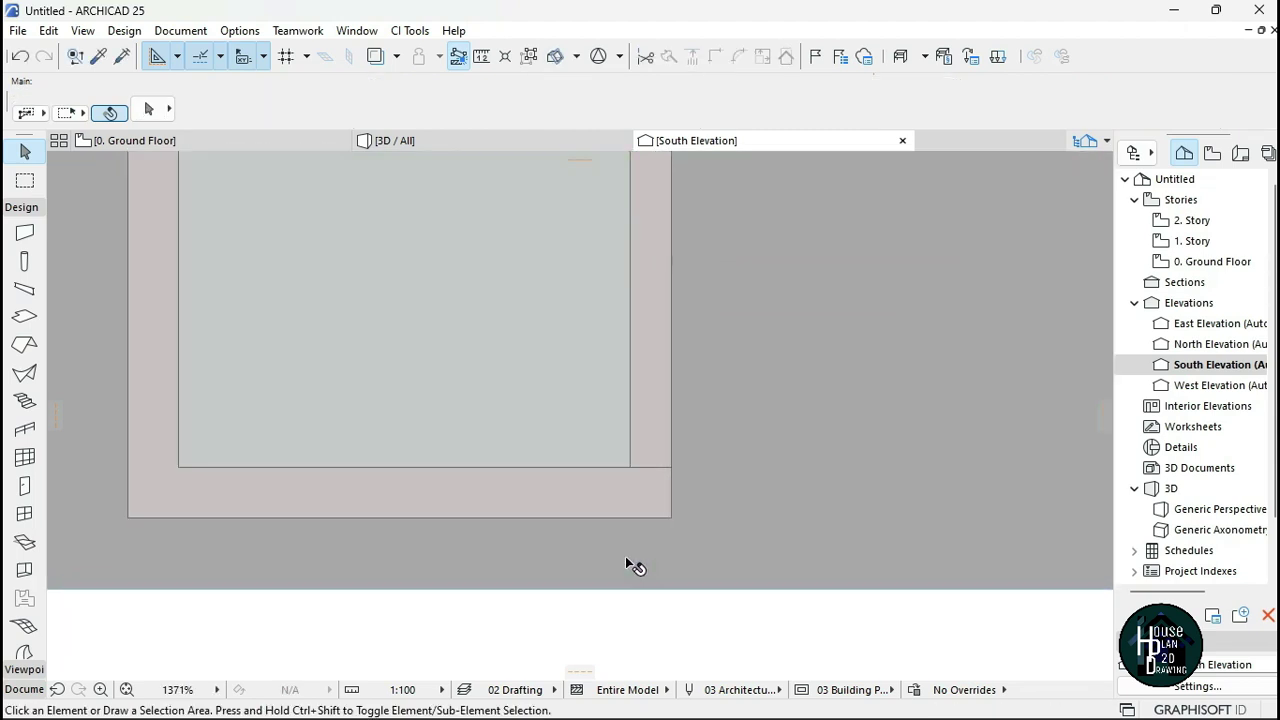
# Copy the low wall from beneath the left bay to beneath the right bay, starting at the middle wall's edge.
pyautogui.click(581, 577)
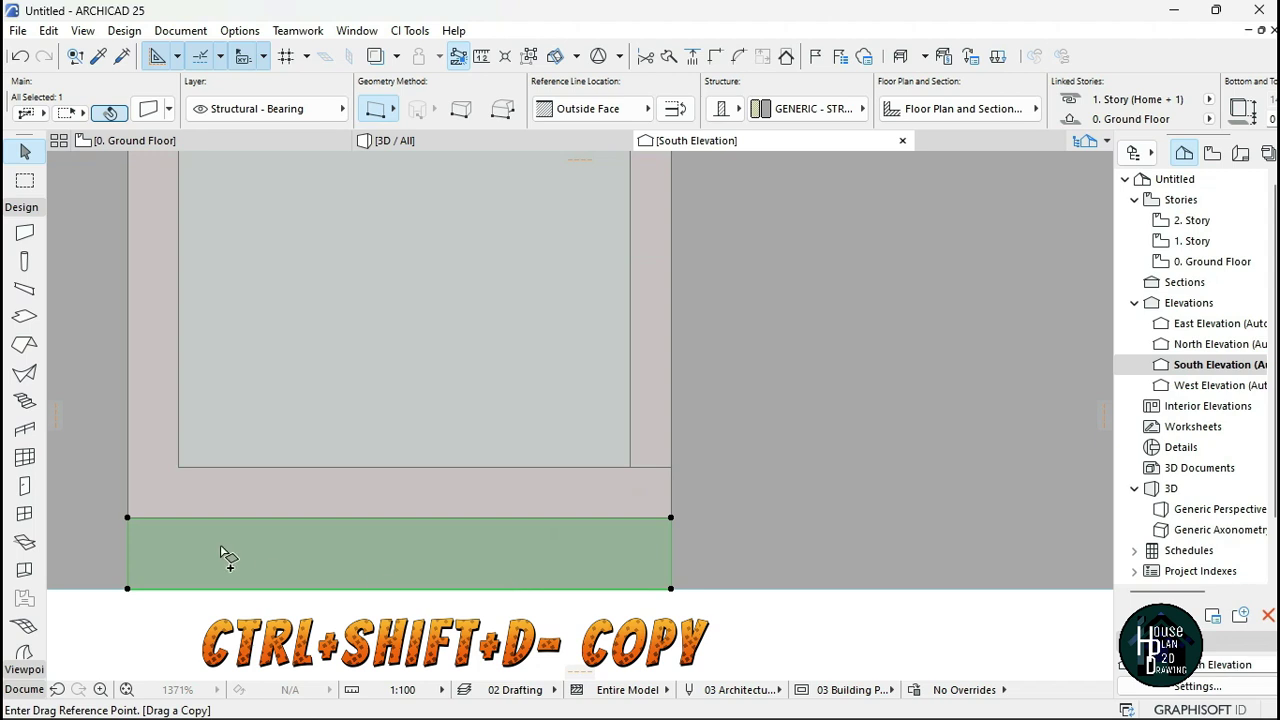
pyautogui.click(127, 517)
pyautogui.scroll(-4, 127, 517)
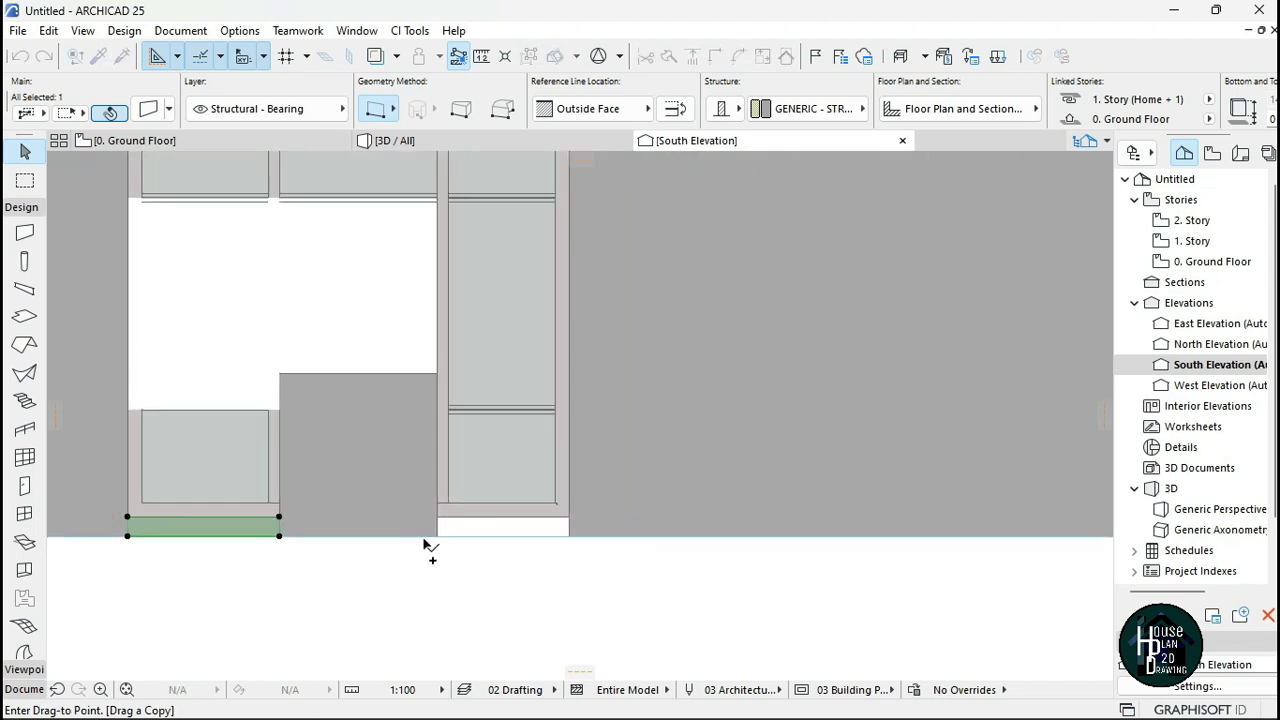
pyautogui.scroll(5, 430, 536)
pyautogui.click(472, 463)
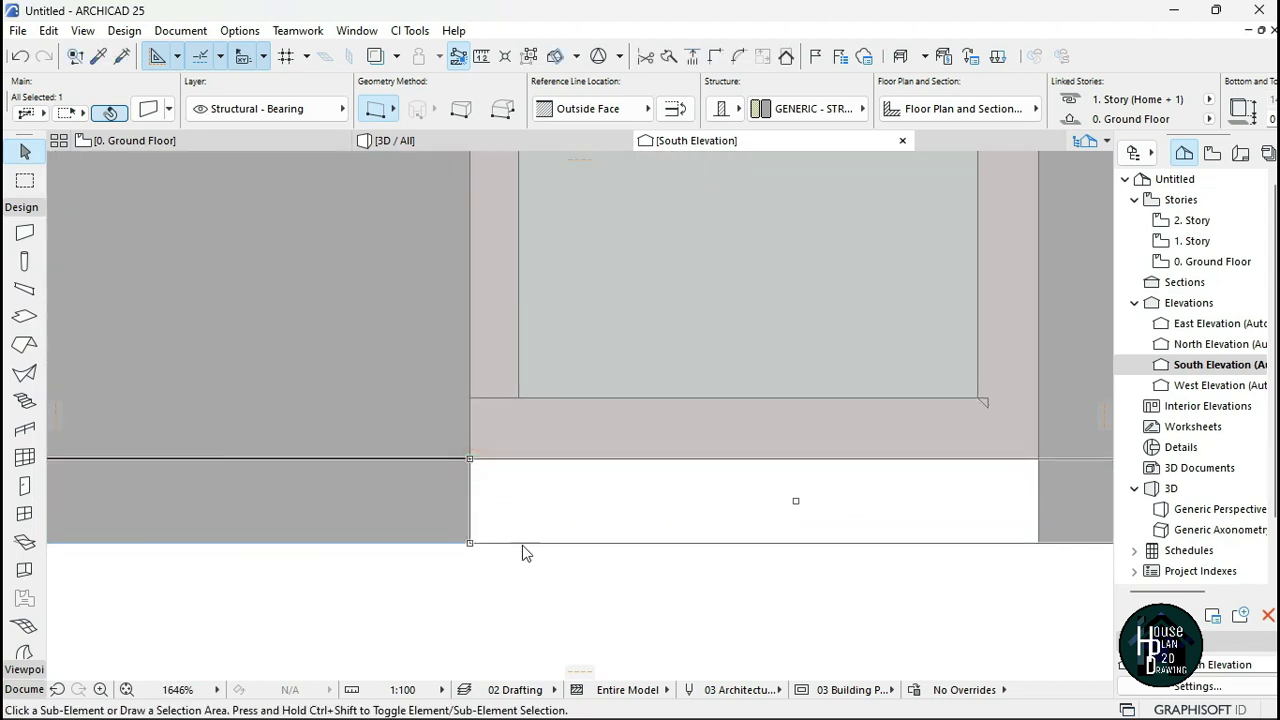
pyautogui.scroll(-3, 560, 523)
pyautogui.scroll(2, 808, 495)
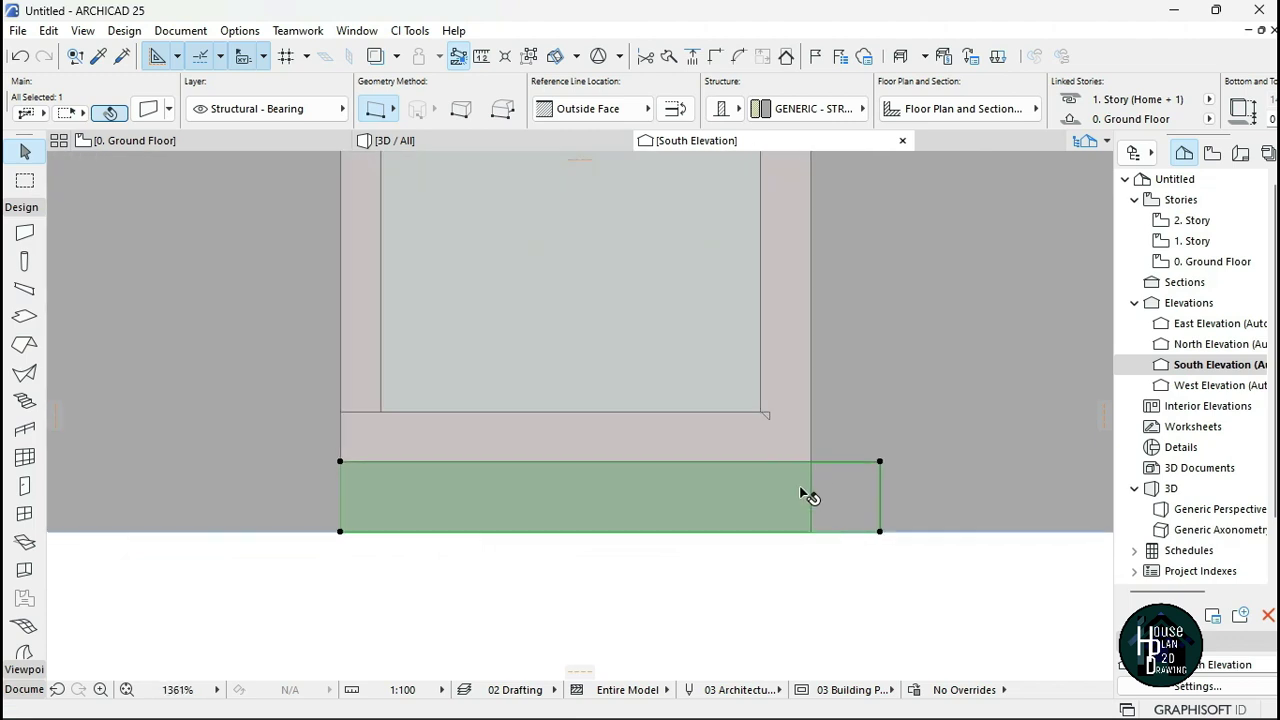
# Shorten the low wall under the right bay so it ends at the right main wall's edge, and clear the selection.
pyautogui.click(881, 462)
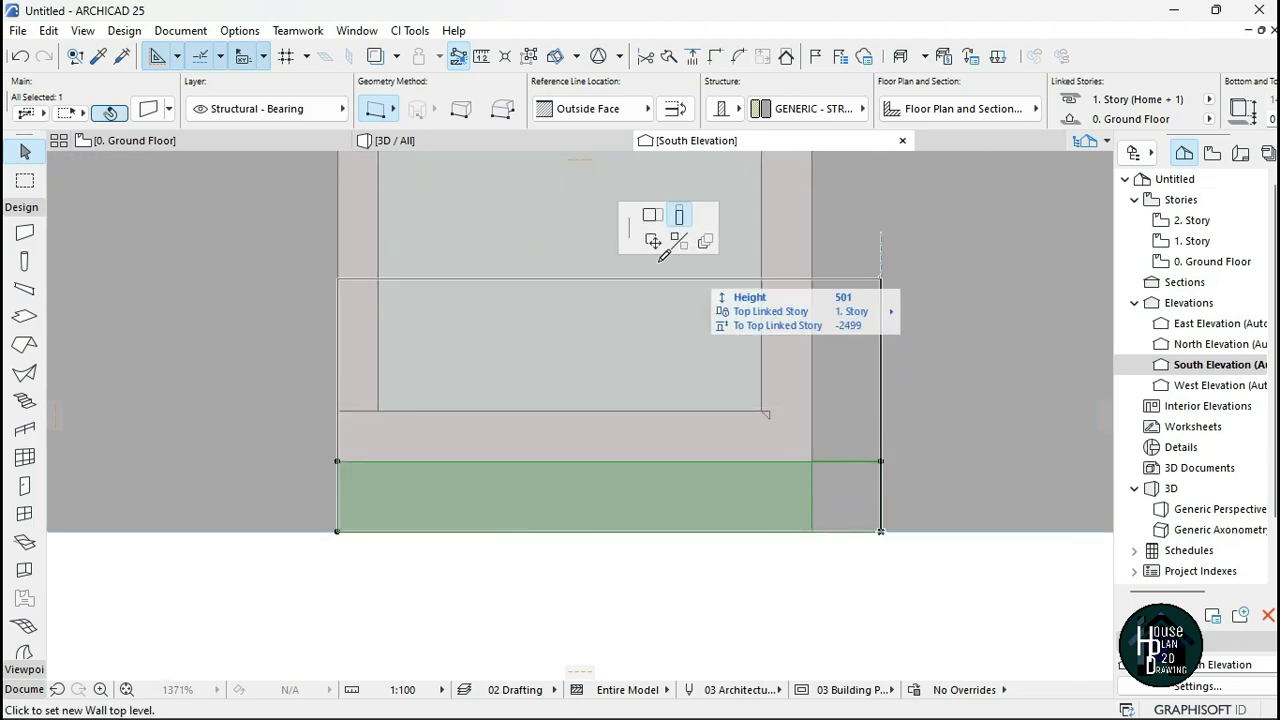
pyautogui.click(651, 217)
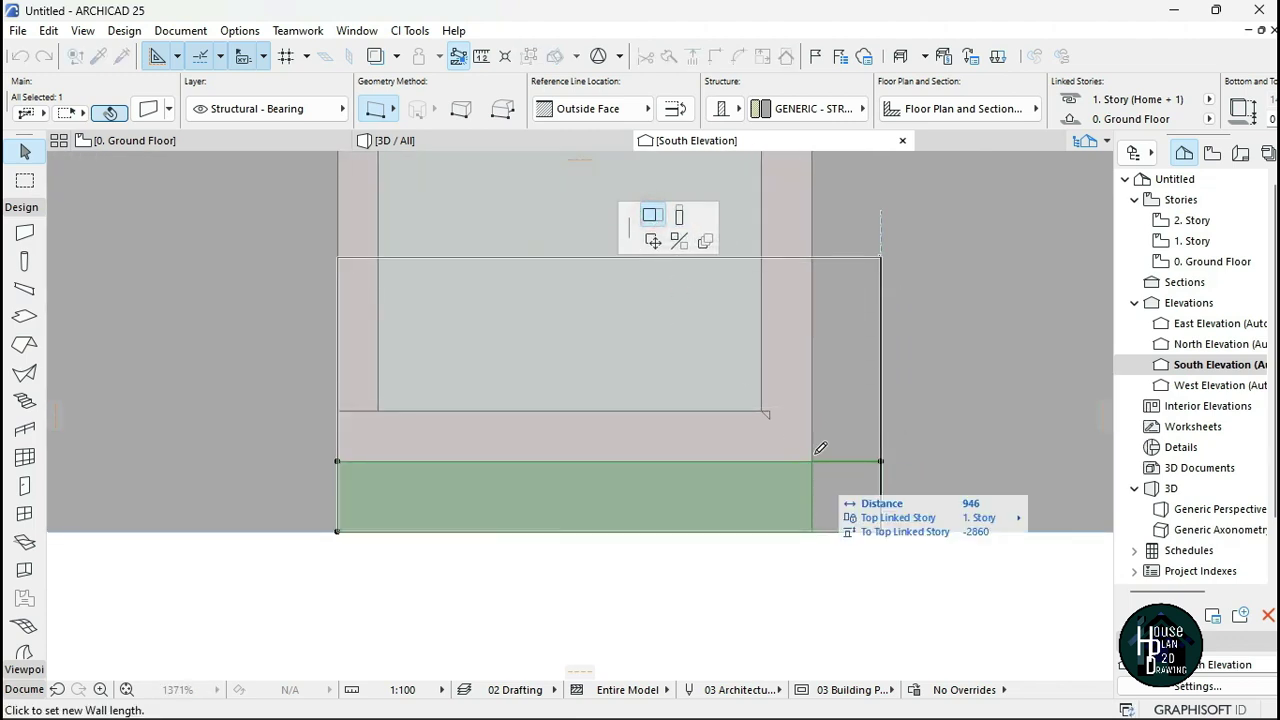
pyautogui.scroll(3, 822, 457)
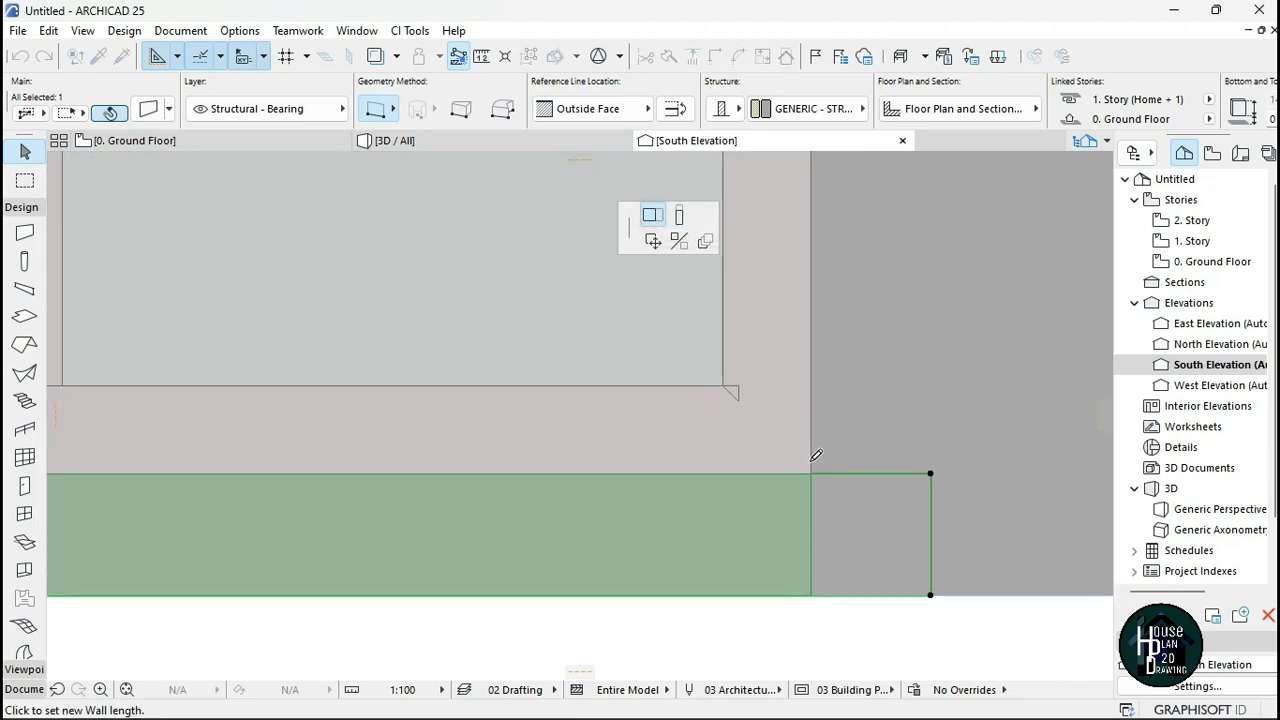
pyautogui.click(821, 543)
pyautogui.press('Escape')
pyautogui.scroll(-10, 837, 466)
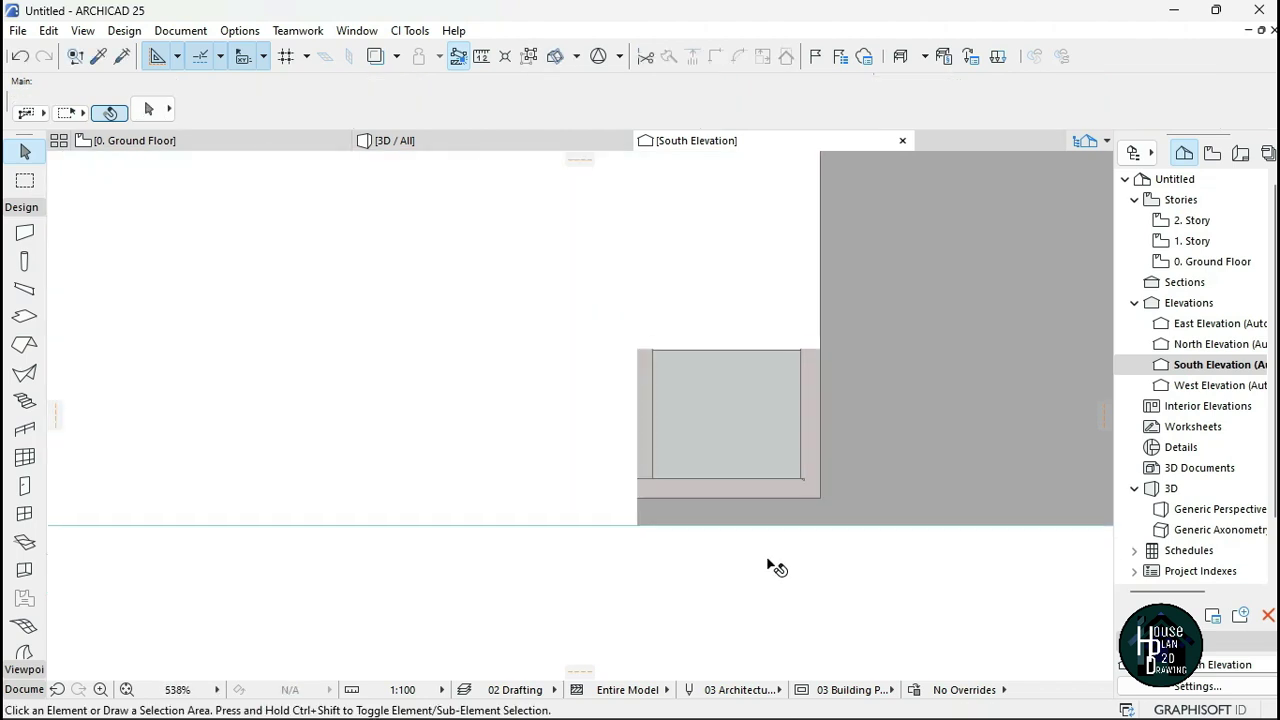
pyautogui.scroll(2, 621, 541)
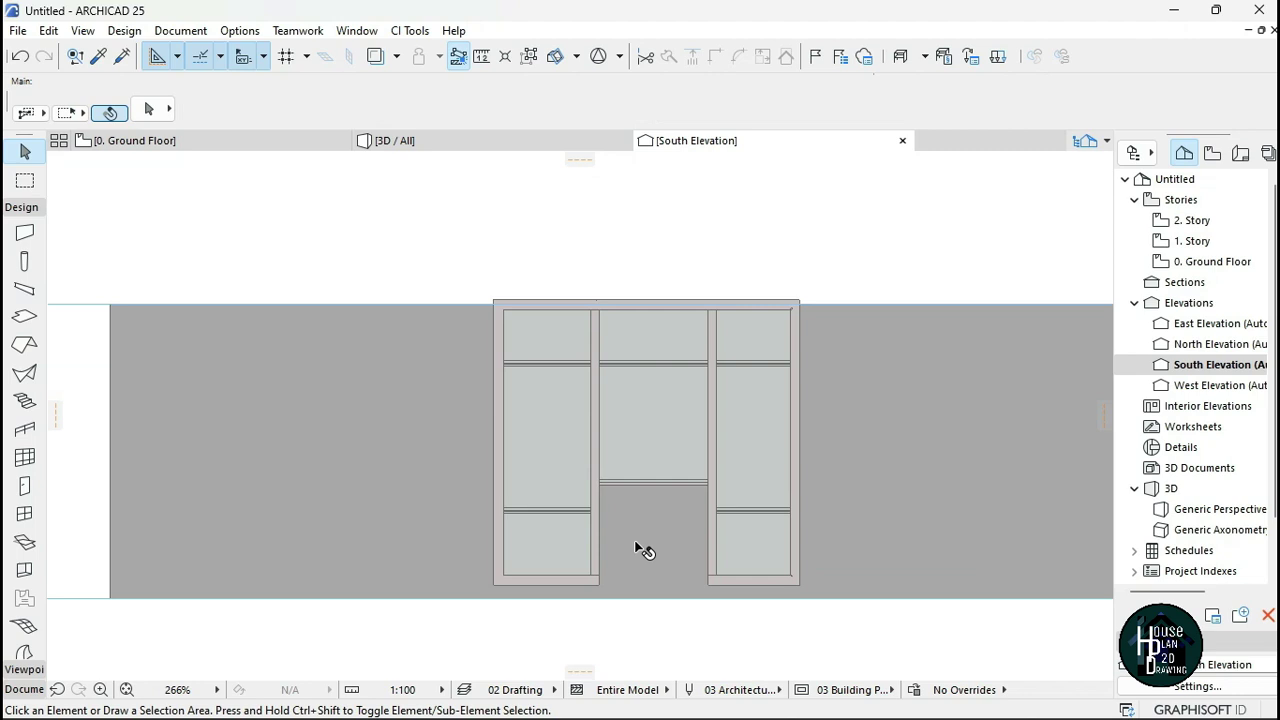
# Examine the finished curtain wall window and the low walls beneath its side bays in the 3D view.
pyautogui.click(460, 141)
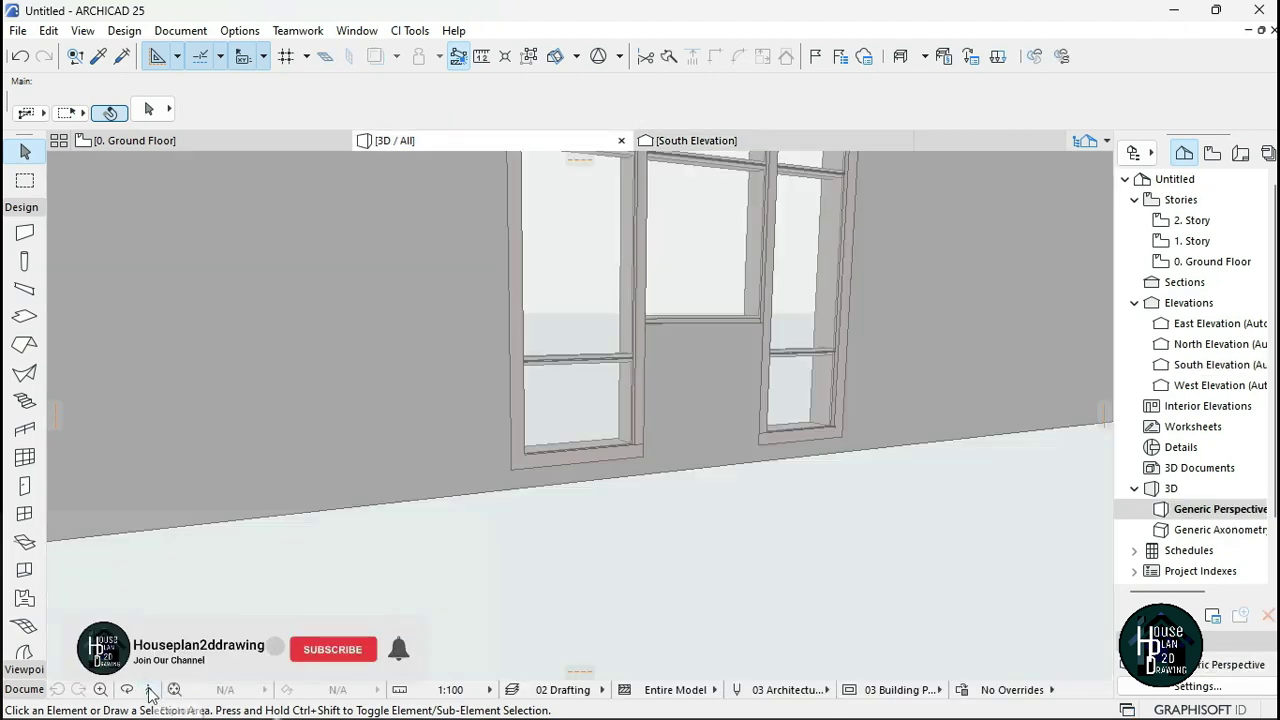
pyautogui.click(149, 690)
pyautogui.press('Down')
pyautogui.press('Right')
pyautogui.press('Up')
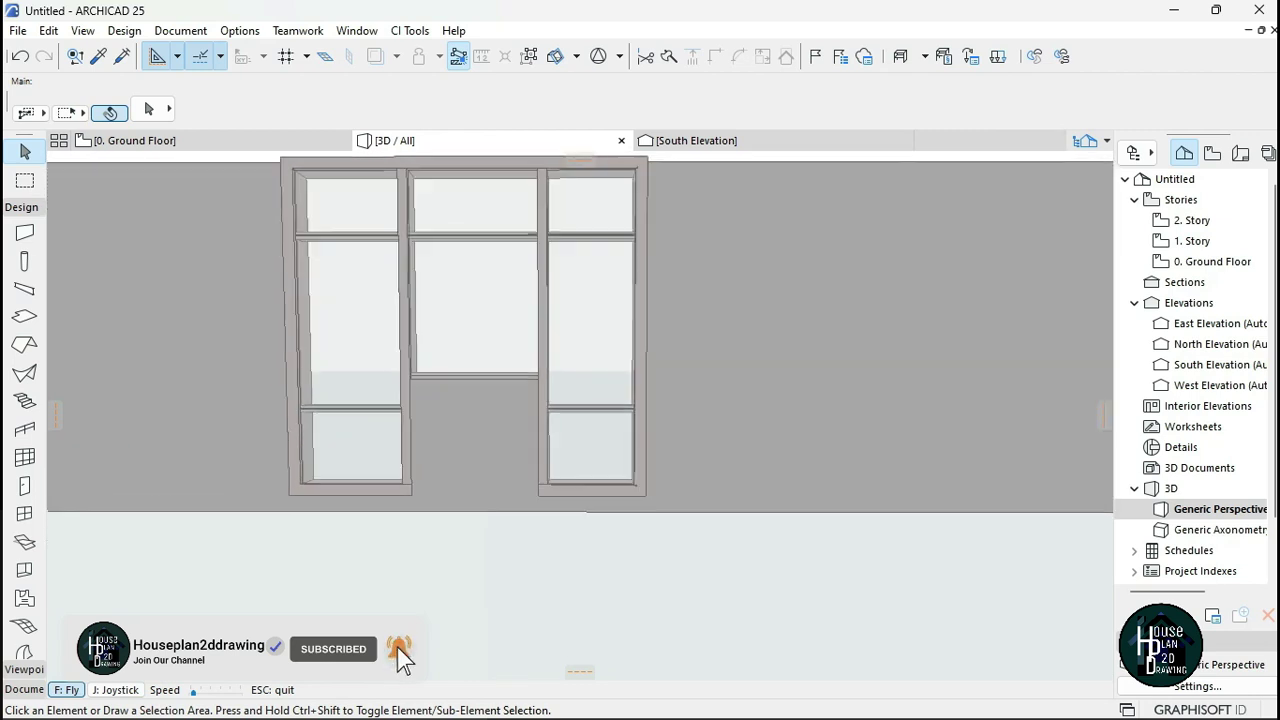
pyautogui.press('Down')
pyautogui.press('Left')
pyautogui.press('Up')
pyautogui.press('Left')
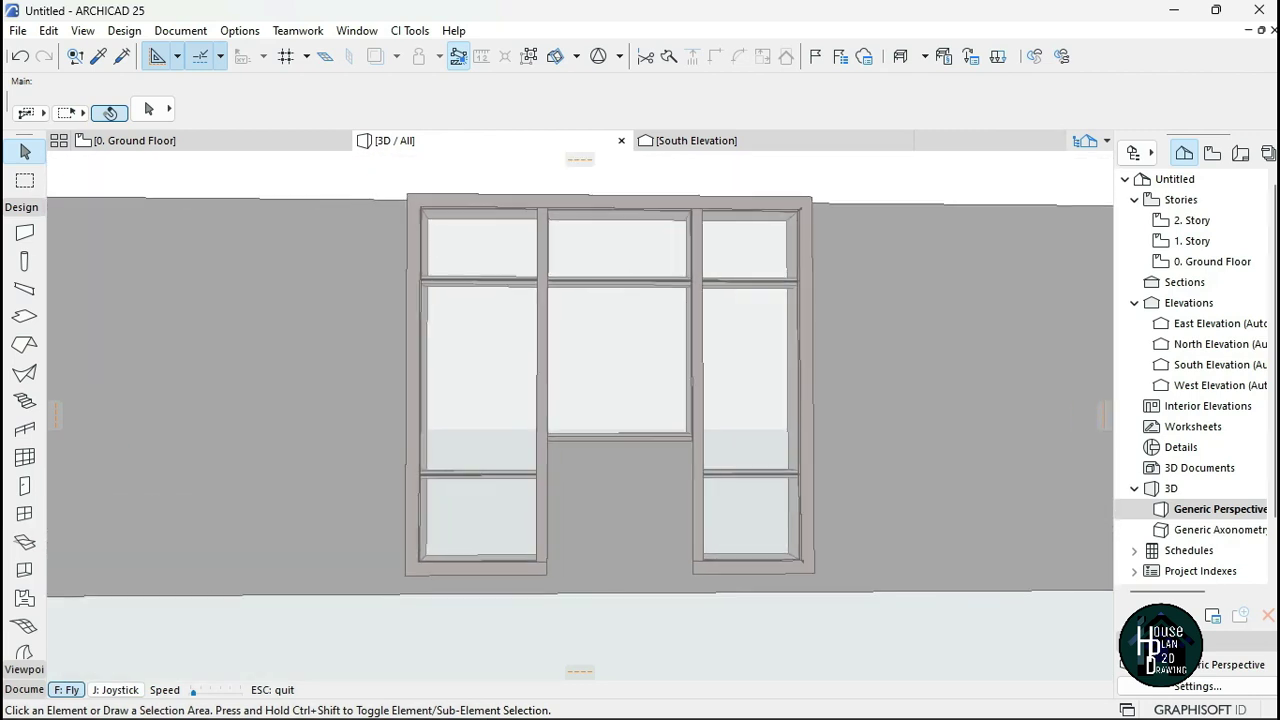
pyautogui.press('pageup')
pyautogui.press('Escape')
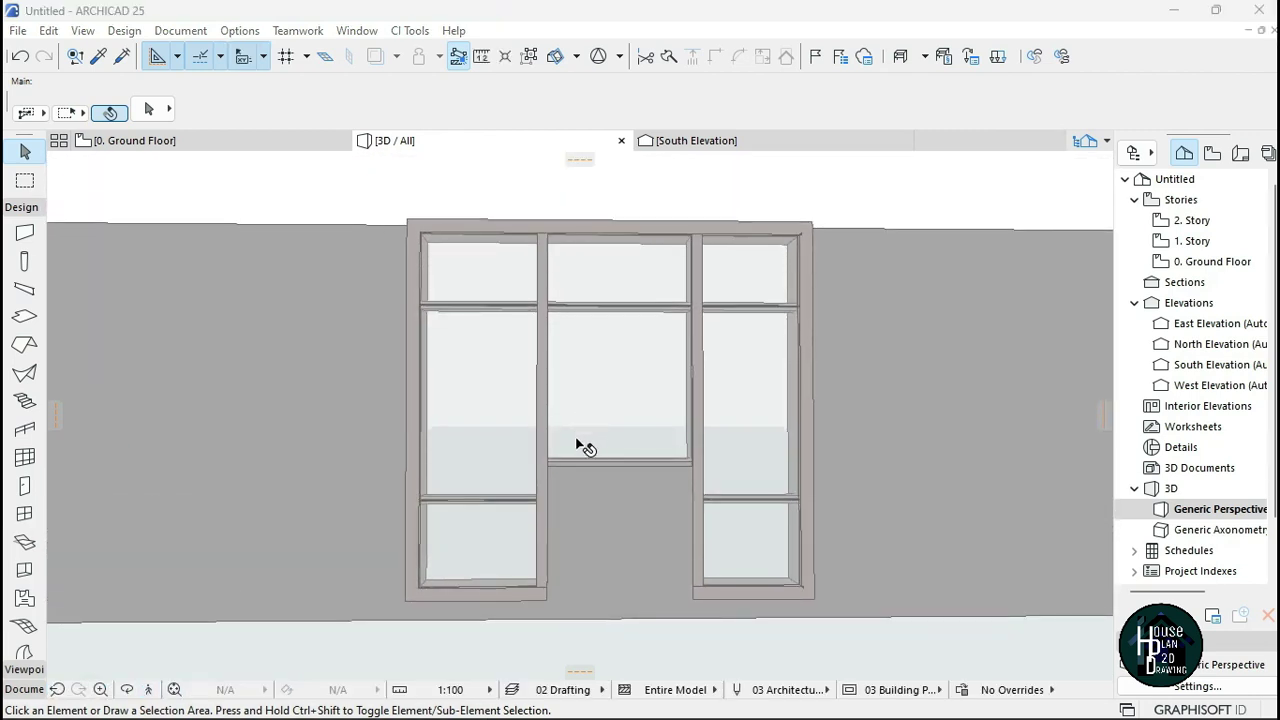
# Review the reference photo, return to the Untitled ARCHICAD project, and compare the curtain wall window from the front in 3D.
pyautogui.press('super+Tab')
pyautogui.click(615, 165)
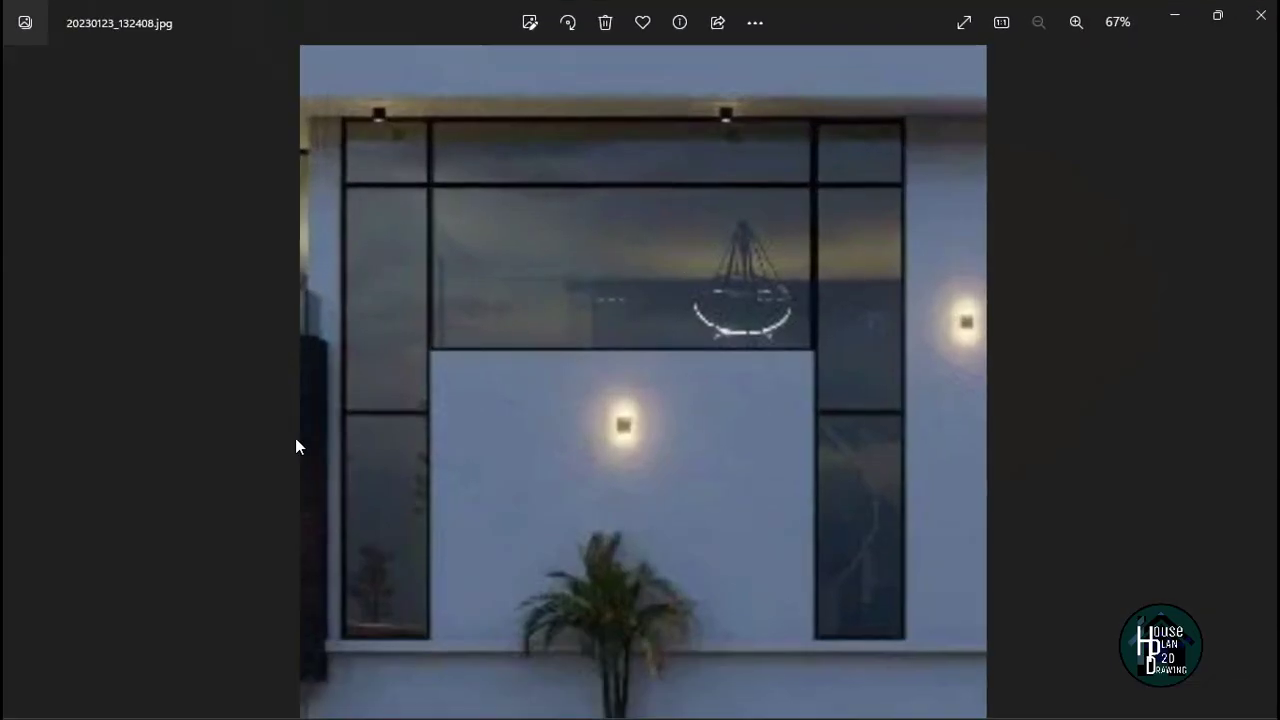
pyautogui.press('super+Tab')
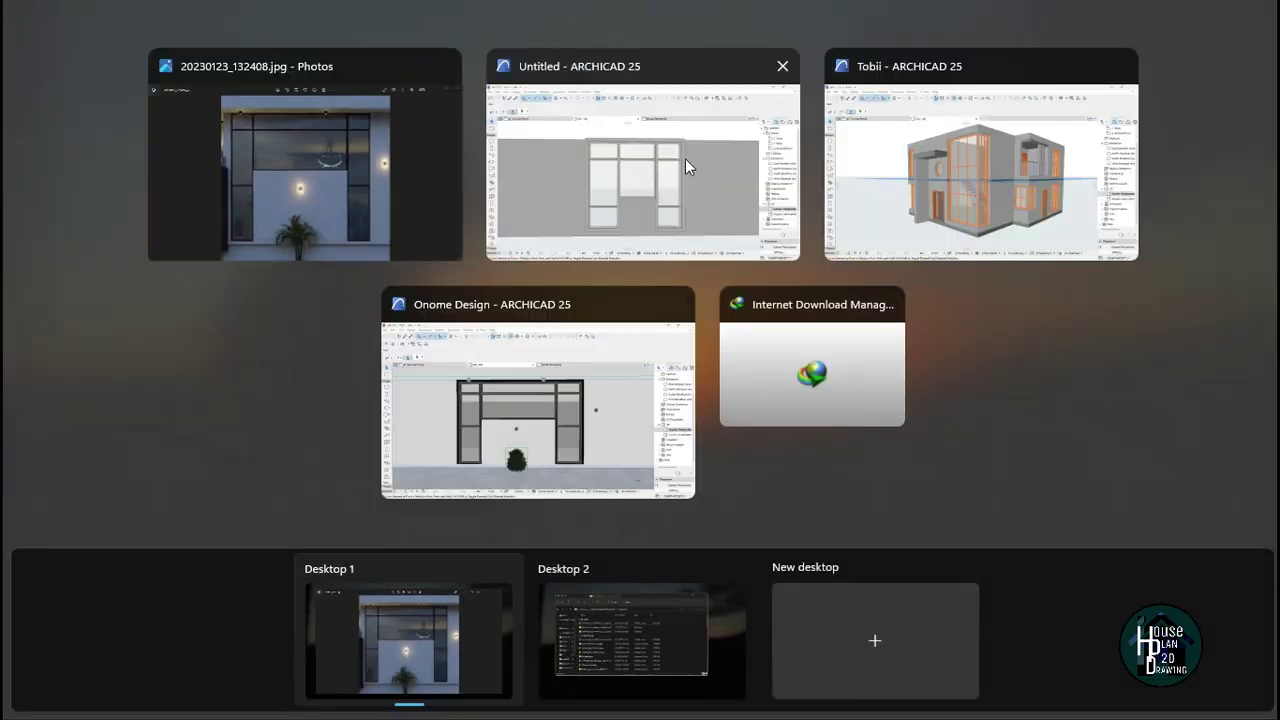
pyautogui.click(685, 158)
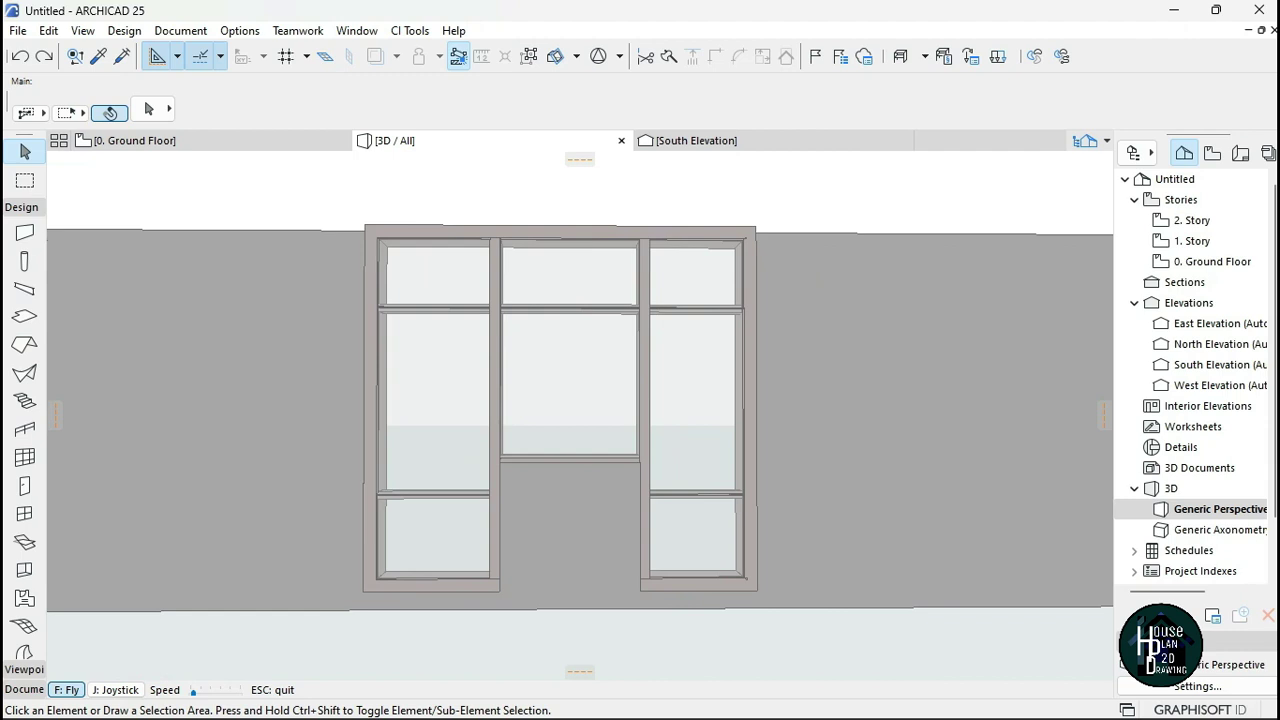
pyautogui.press('pageup')
pyautogui.press('Down')
pyautogui.press('pagedown')
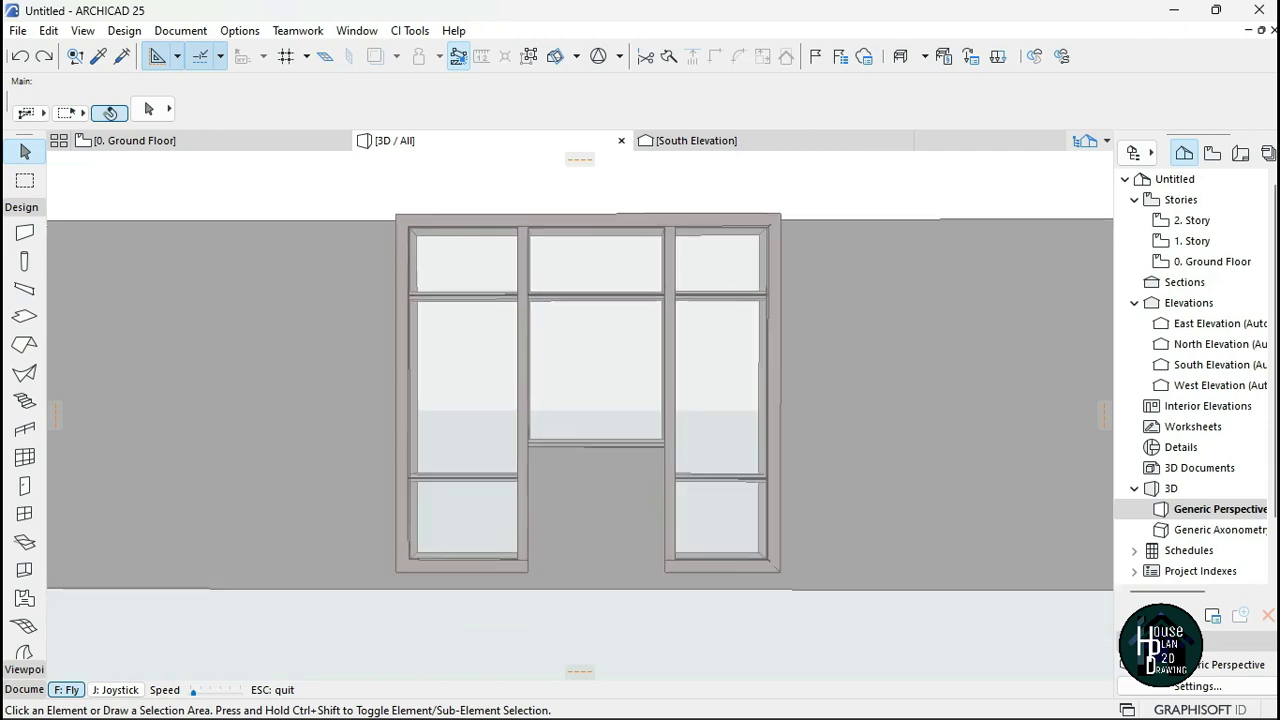
pyautogui.press('Up')
pyautogui.press('Escape')
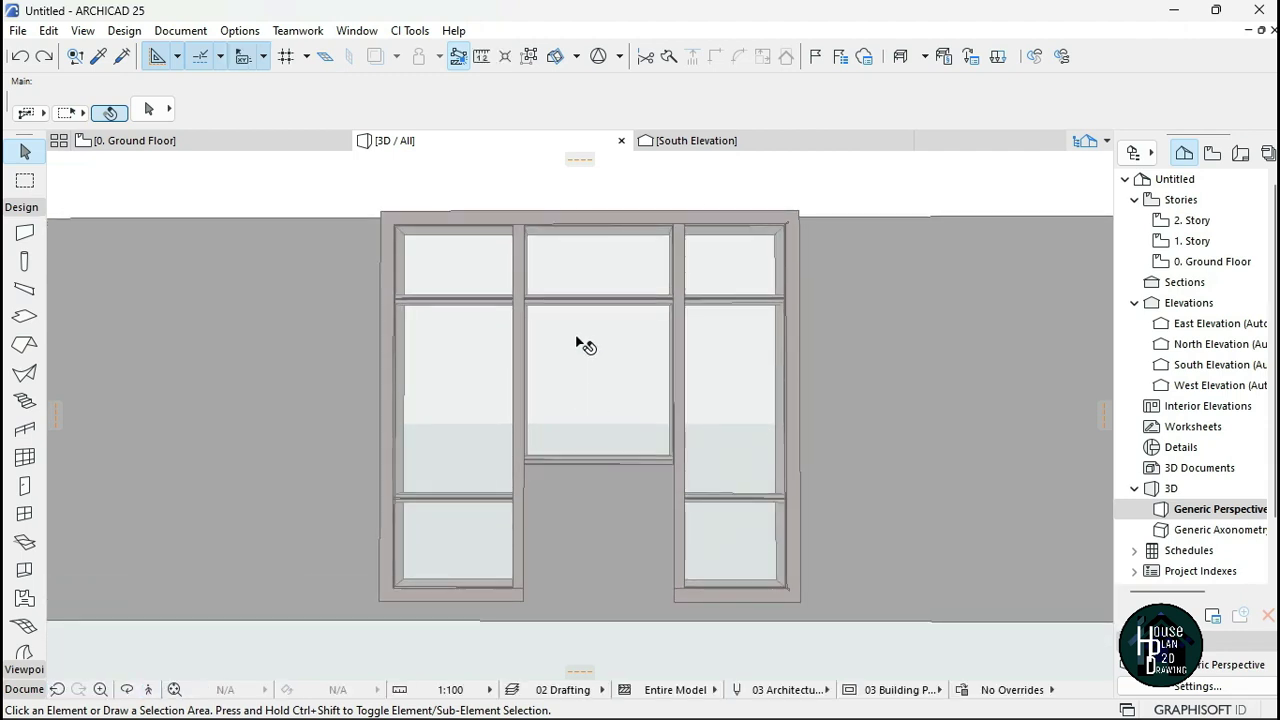
# Override the surface of the curtain wall's mullion frames with Metal - Iron.
pyautogui.click(574, 336)
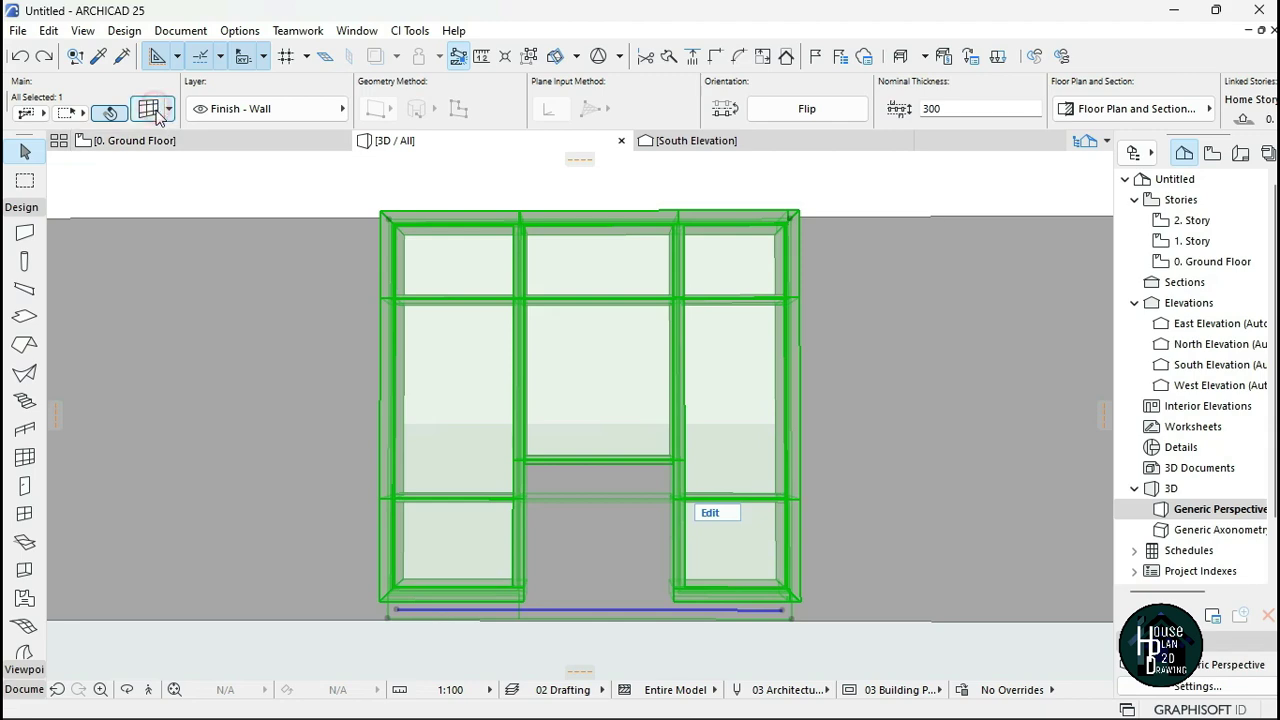
pyautogui.hotkey('ctrl', 't')
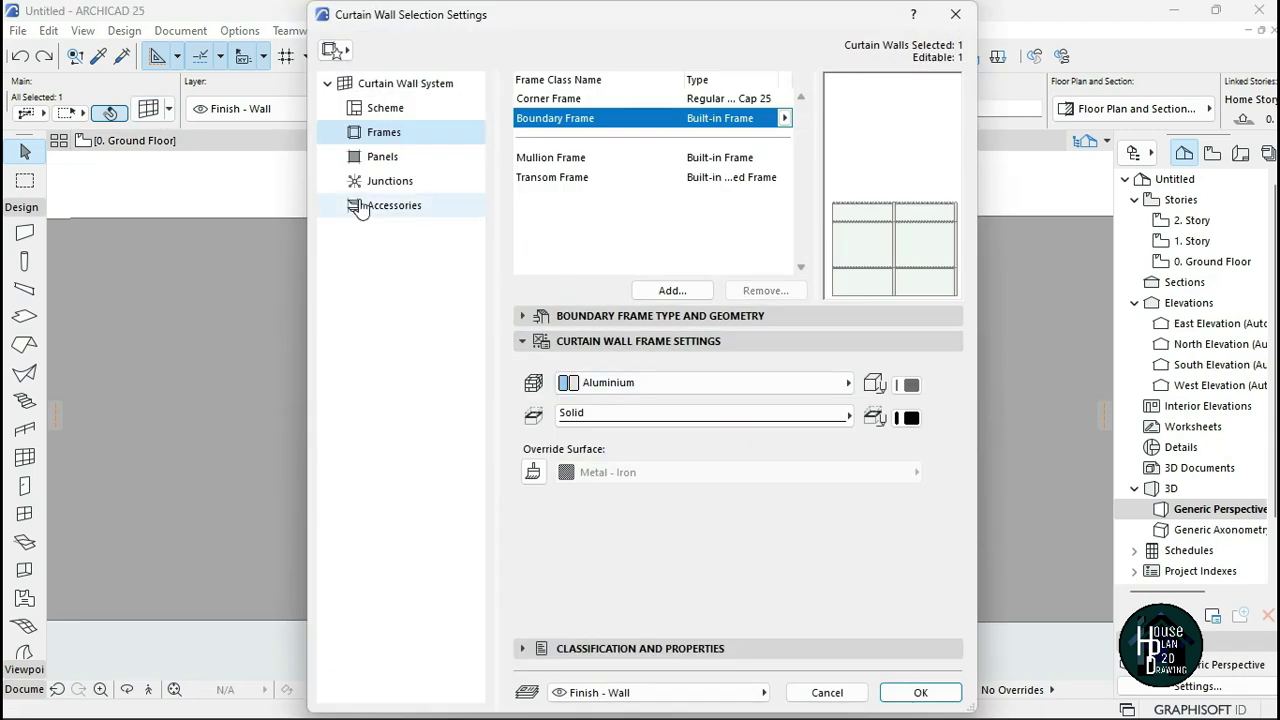
pyautogui.click(385, 157)
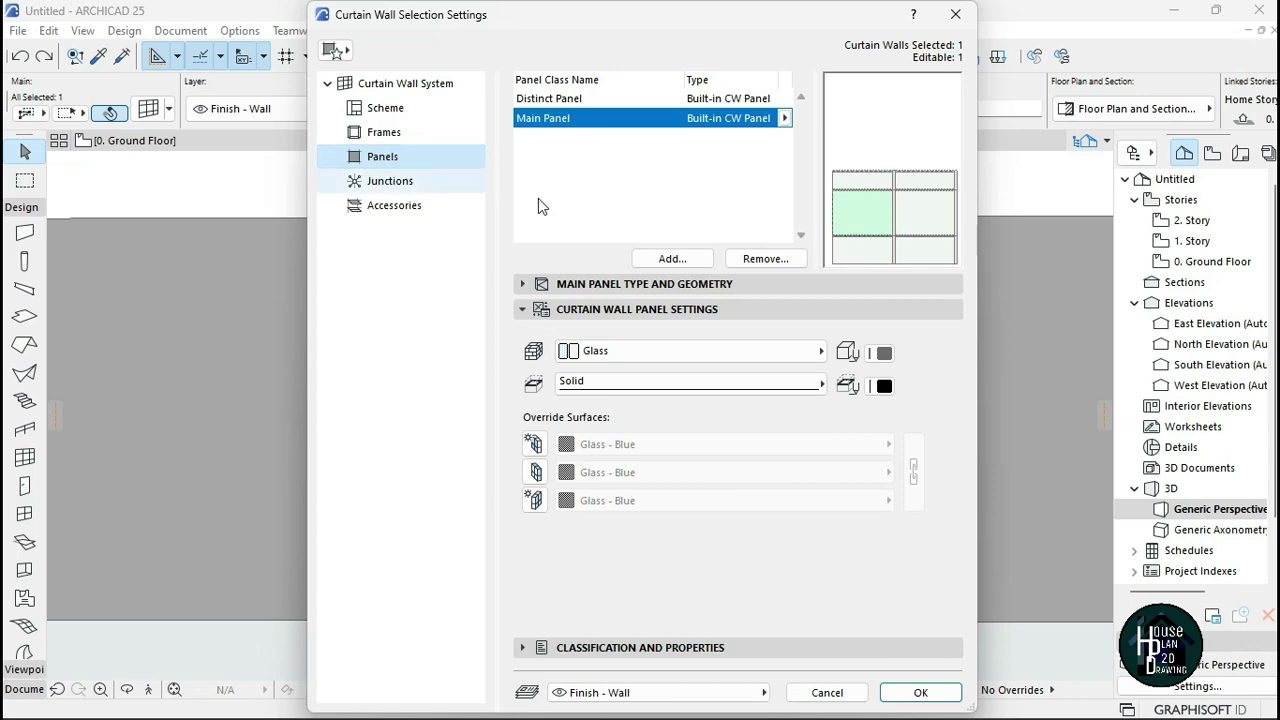
pyautogui.click(893, 211)
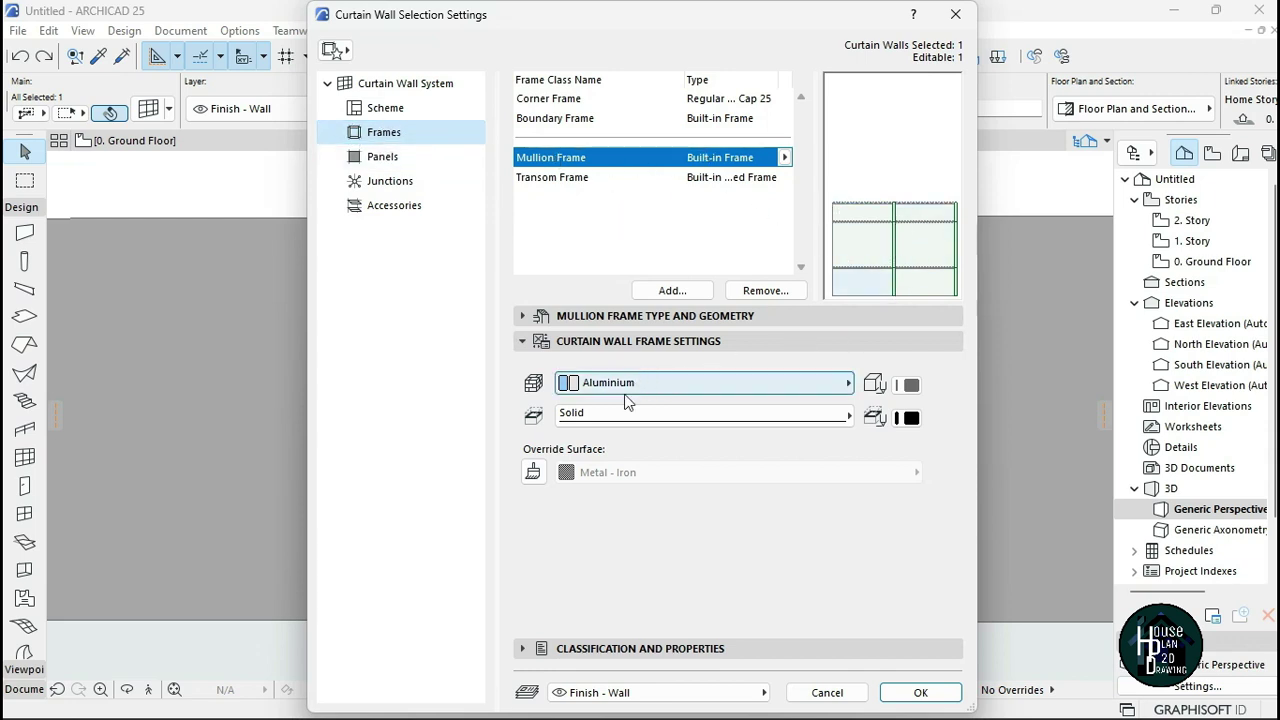
pyautogui.click(533, 472)
pyautogui.click(624, 477)
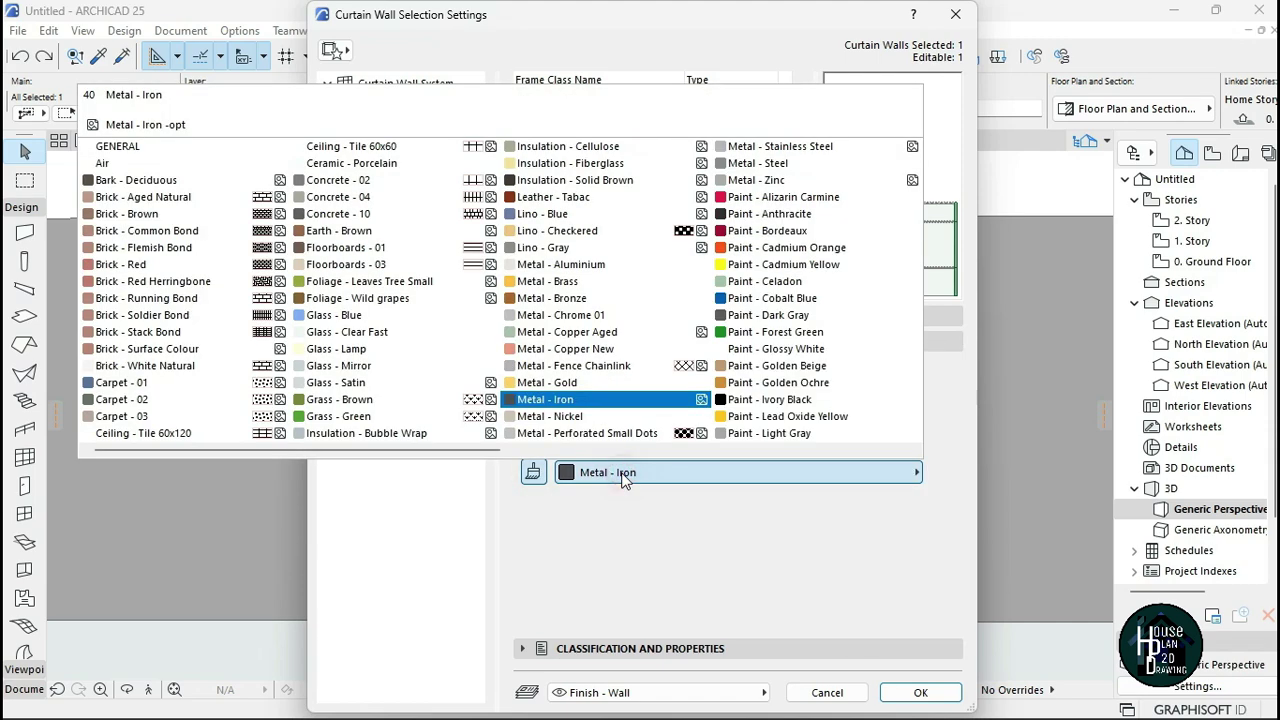
pyautogui.click(573, 400)
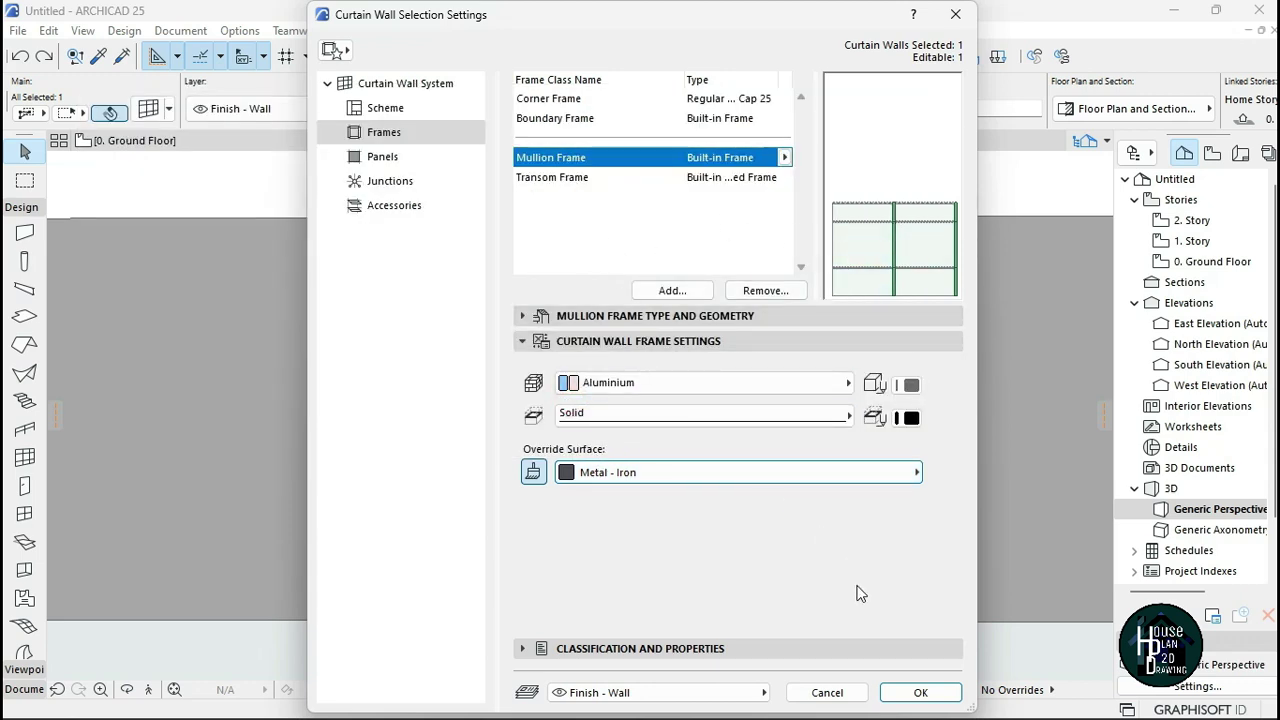
pyautogui.click(918, 692)
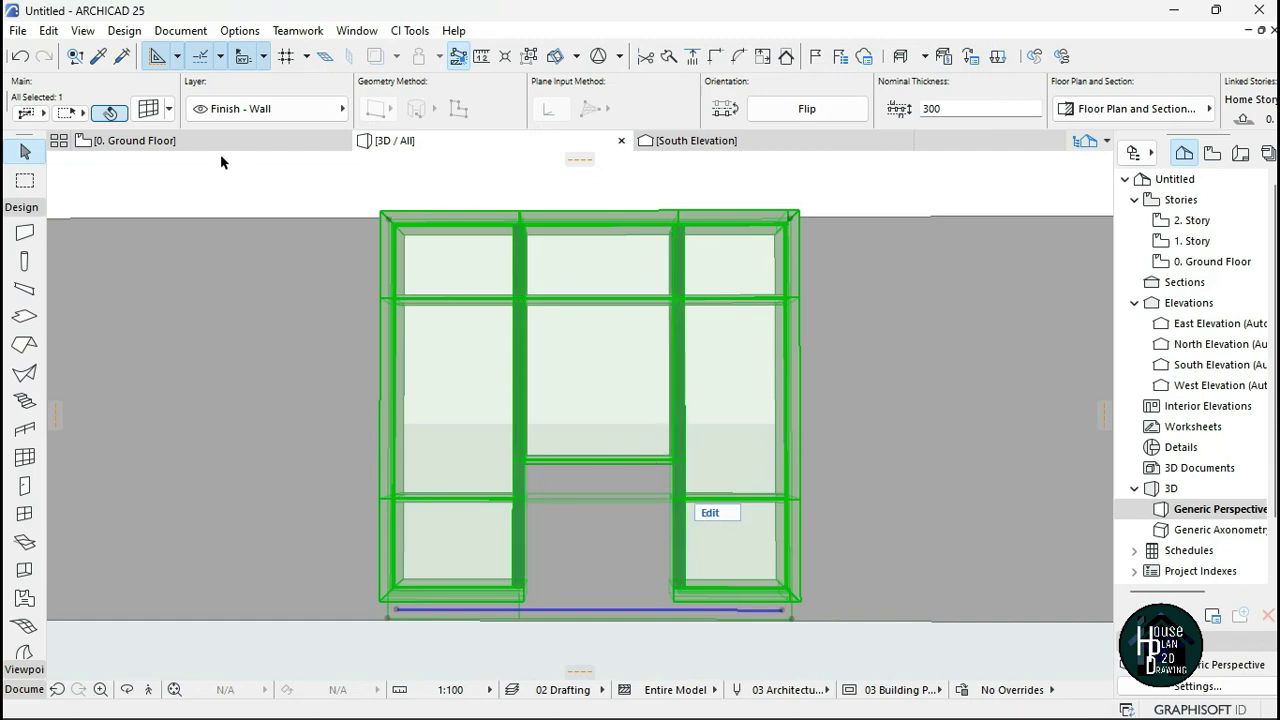
# Turn on the Metal - Iron surface override for the curtain wall's transom frames.
pyautogui.doubleClick(470, 232)
pyautogui.click(587, 160)
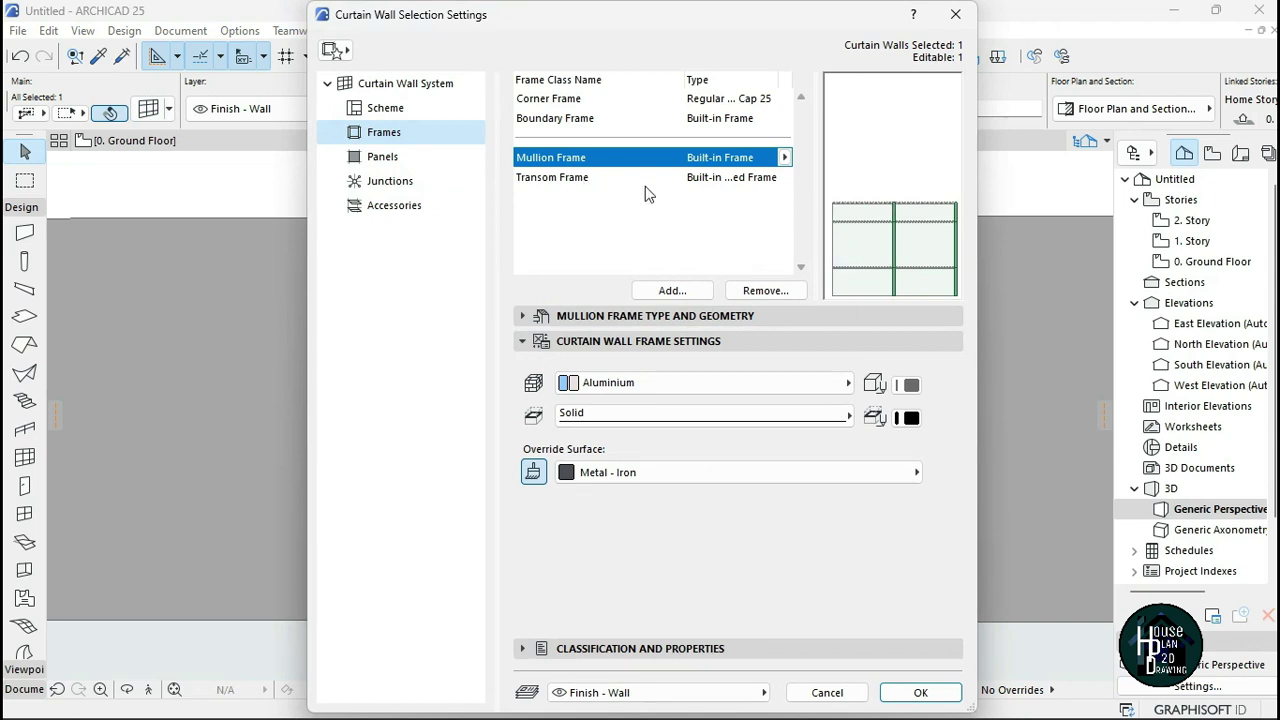
pyautogui.click(581, 179)
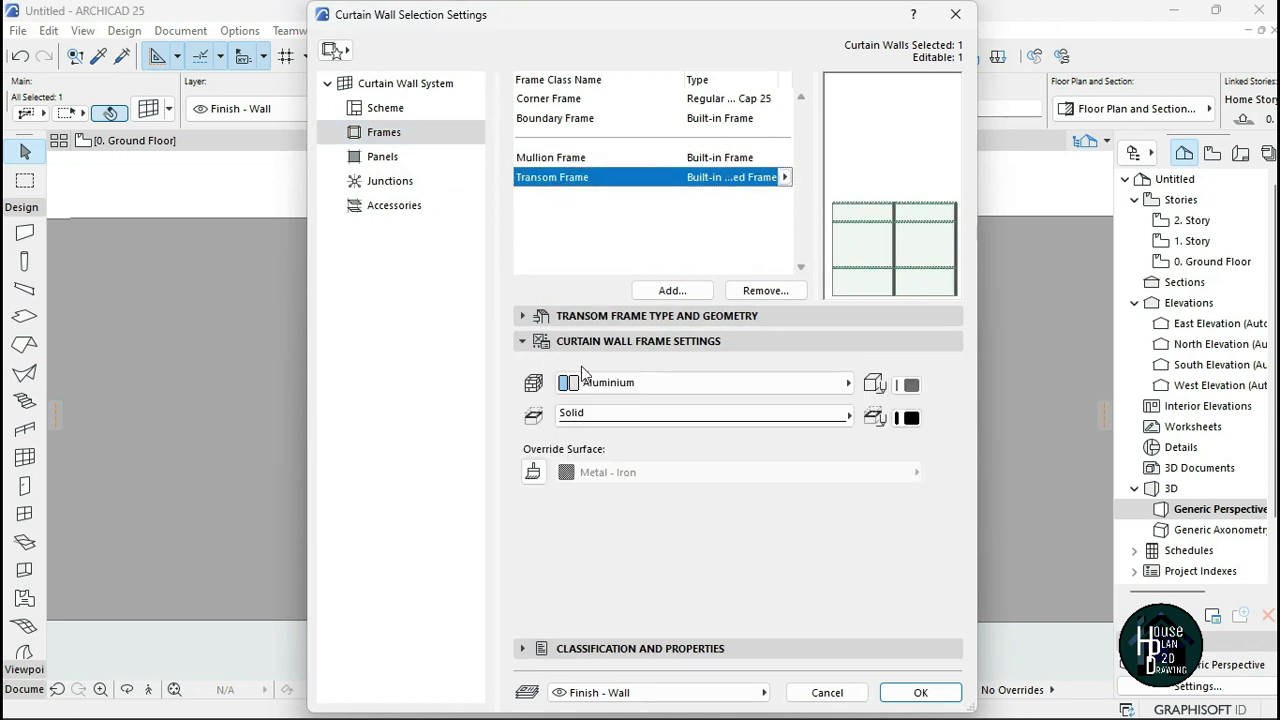
pyautogui.click(536, 474)
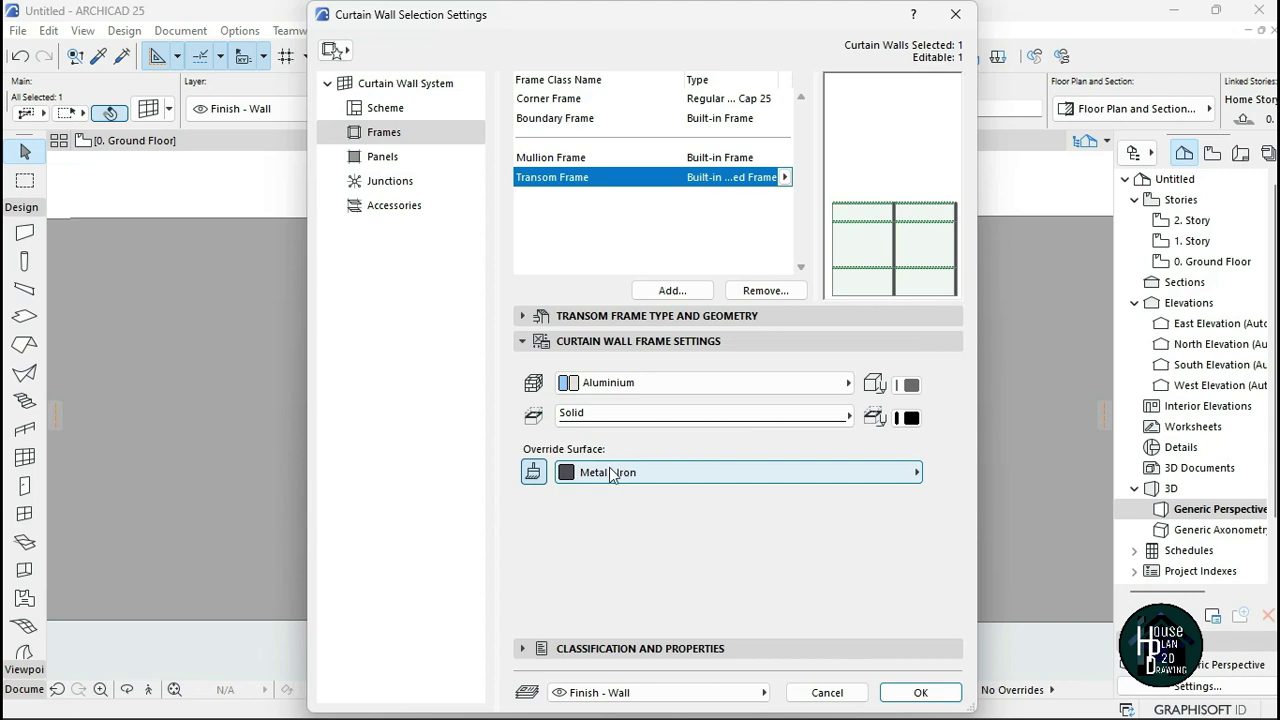
pyautogui.click(920, 692)
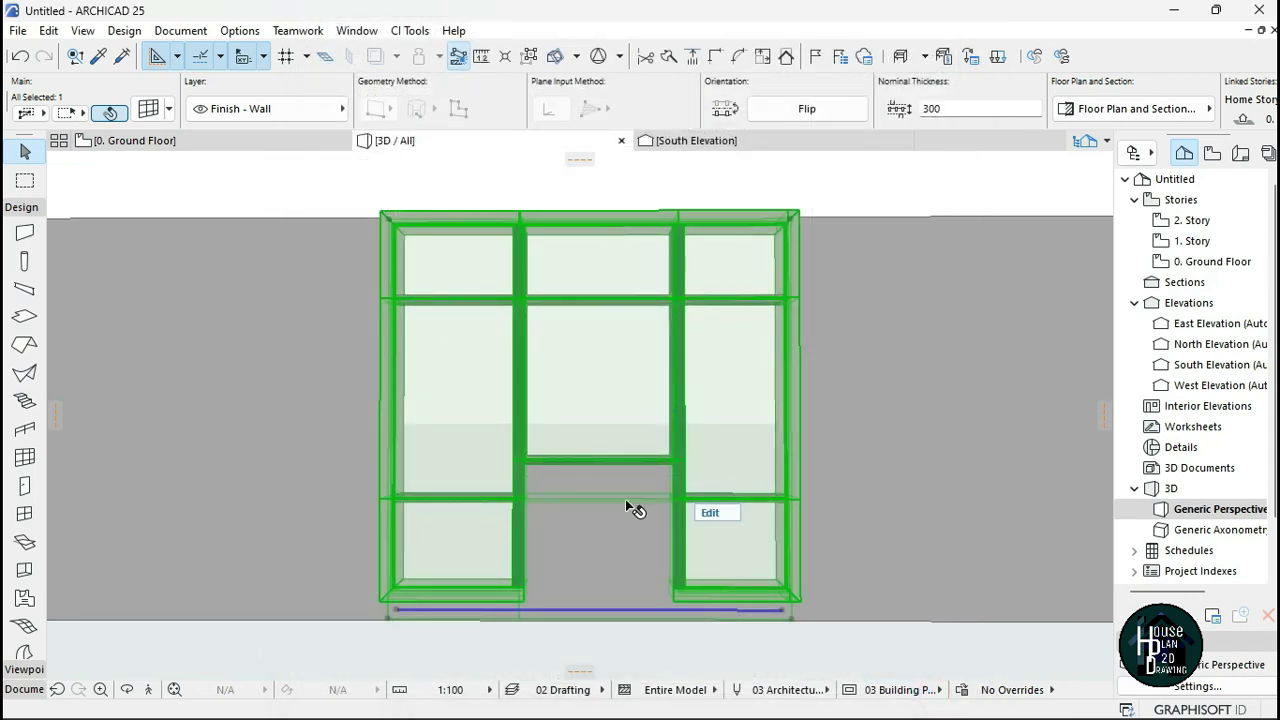
# Turn on the Metal - Iron surface override for the curtain wall's boundary frame and clear the selection.
pyautogui.click(157, 111)
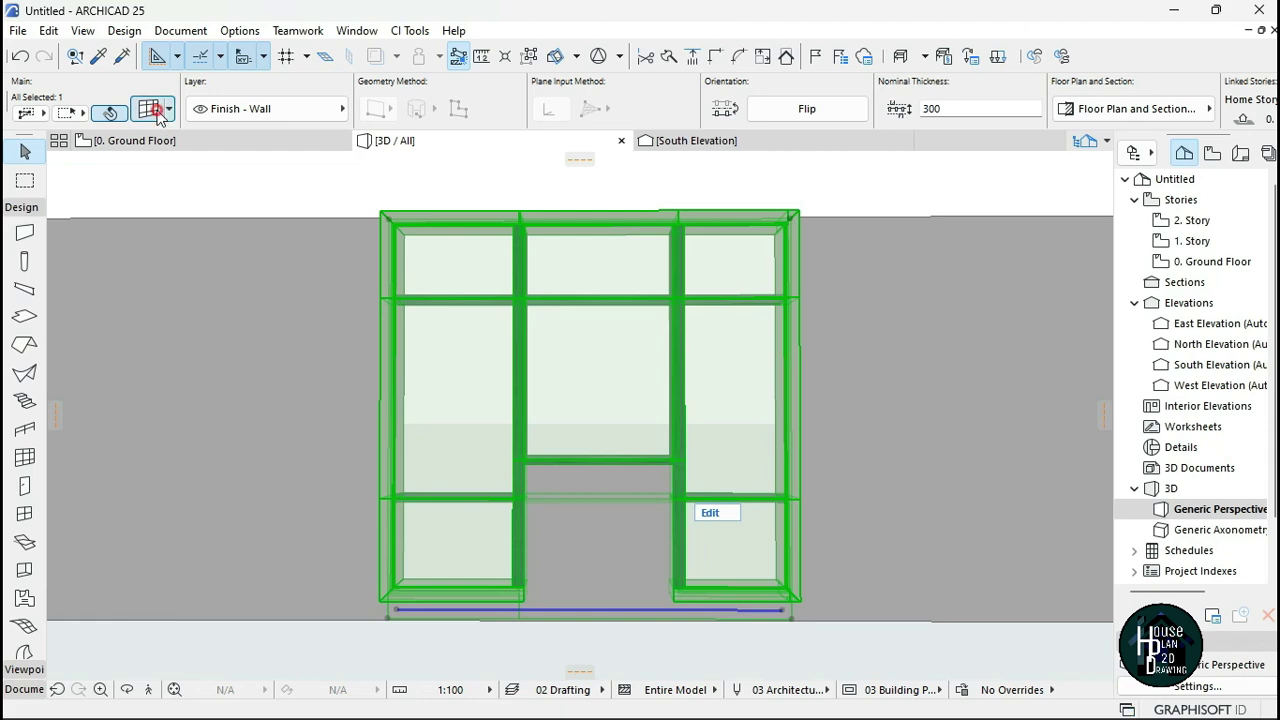
pyautogui.doubleClick(568, 294)
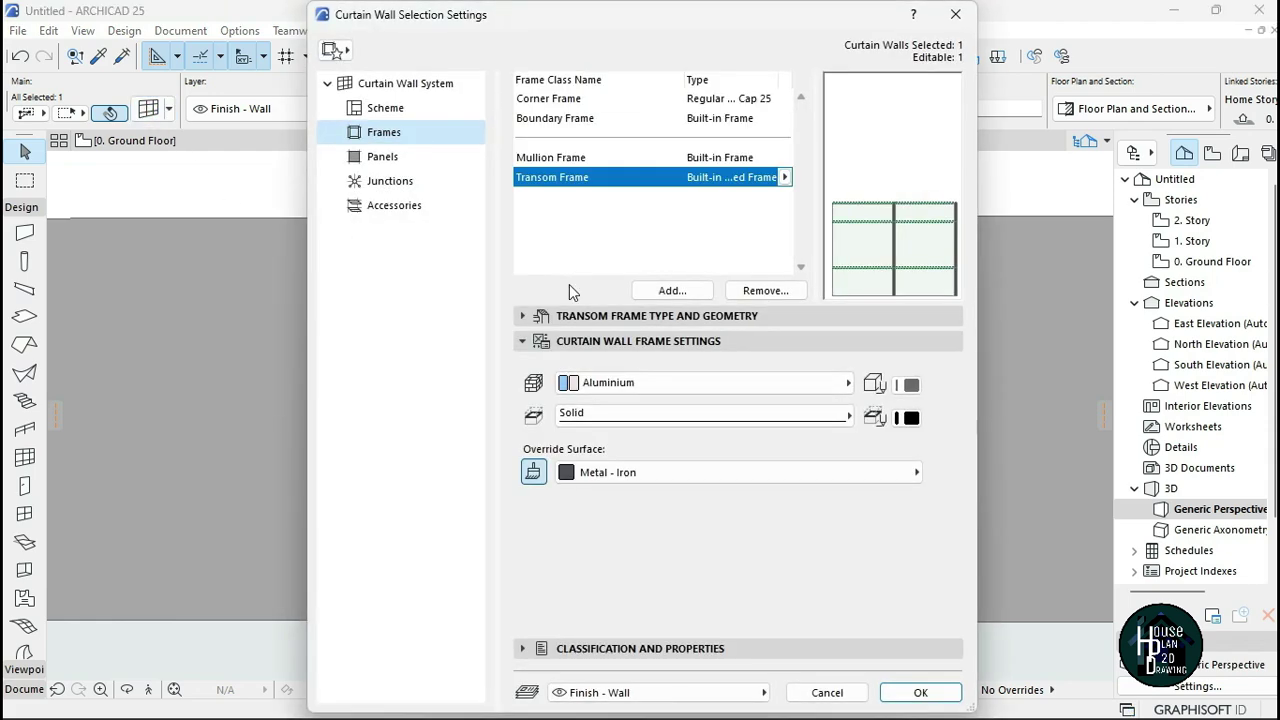
pyautogui.click(585, 120)
pyautogui.click(533, 472)
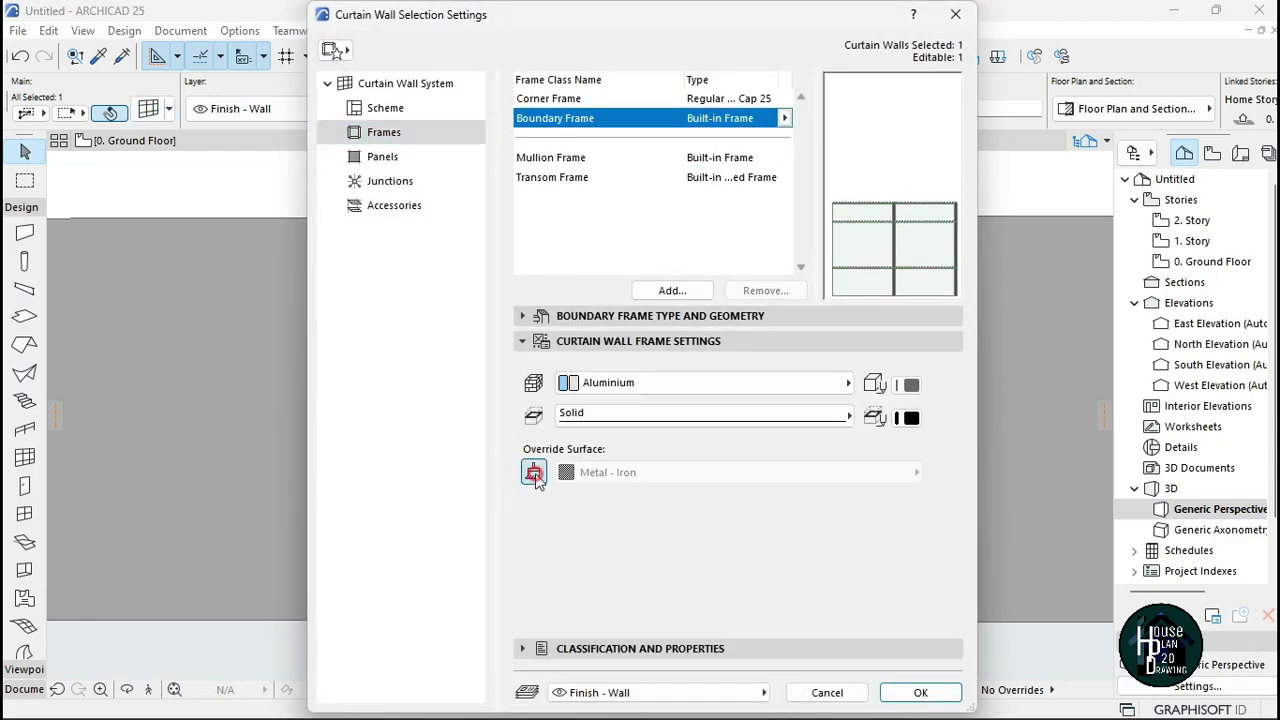
pyautogui.click(920, 692)
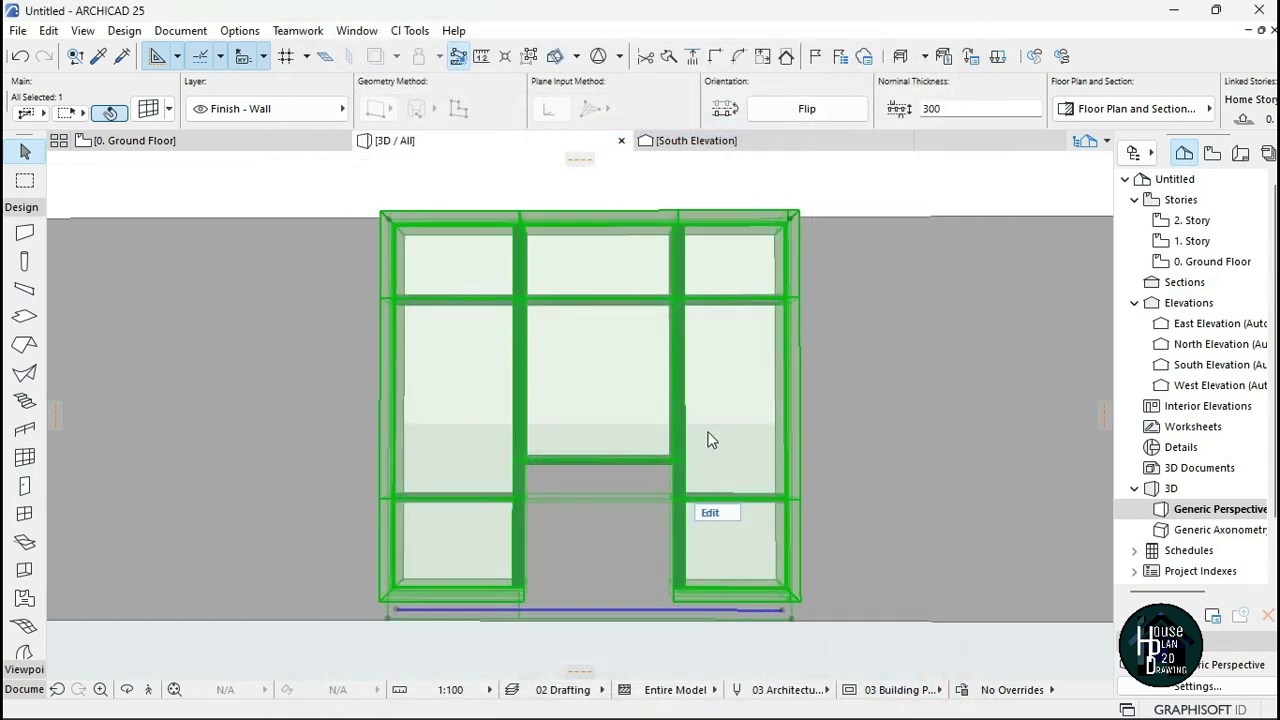
pyautogui.click(837, 531)
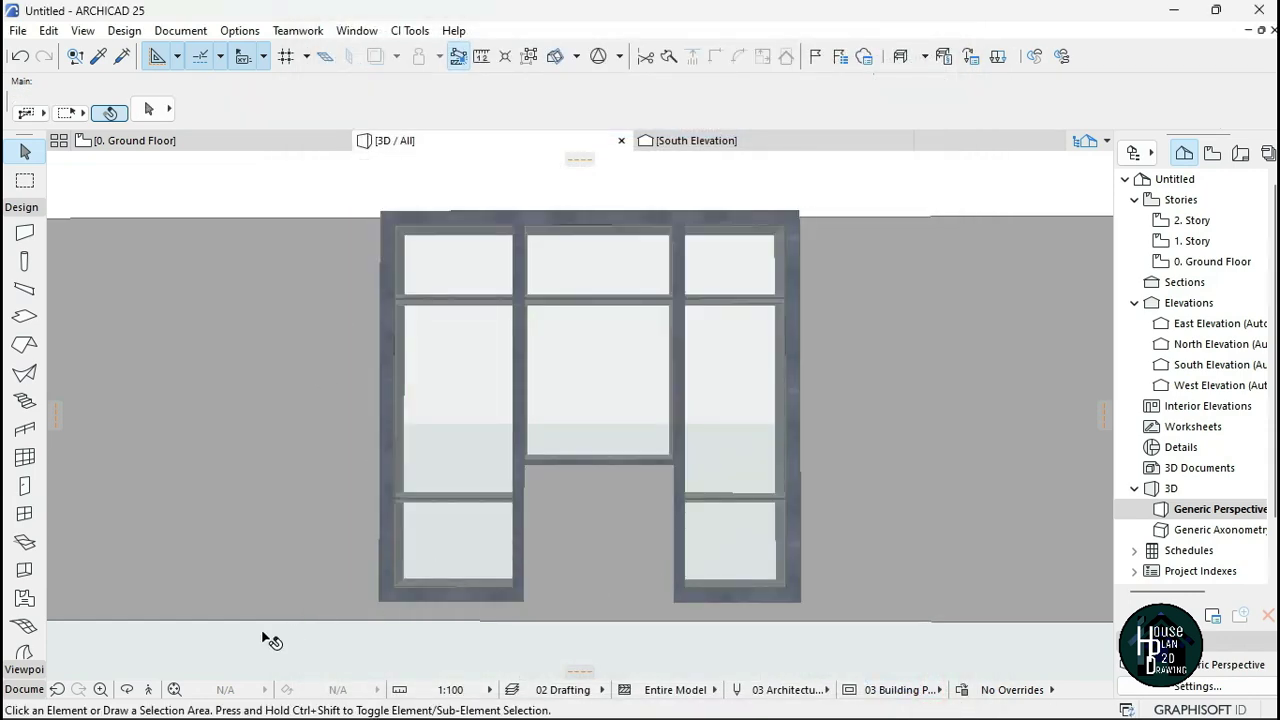
# Examine the window in 3D and check the surface override settings of its boundary, mullion and transom frames.
pyautogui.click(148, 691)
pyautogui.press('Escape')
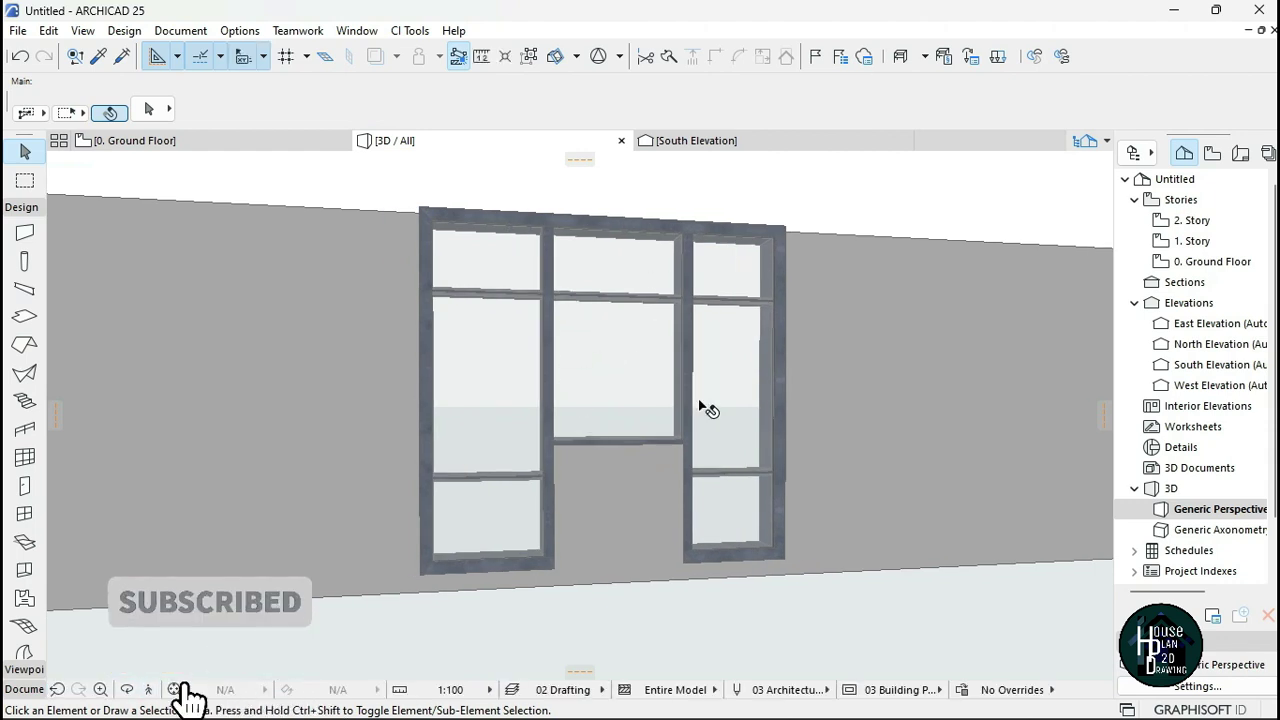
pyautogui.click(587, 345)
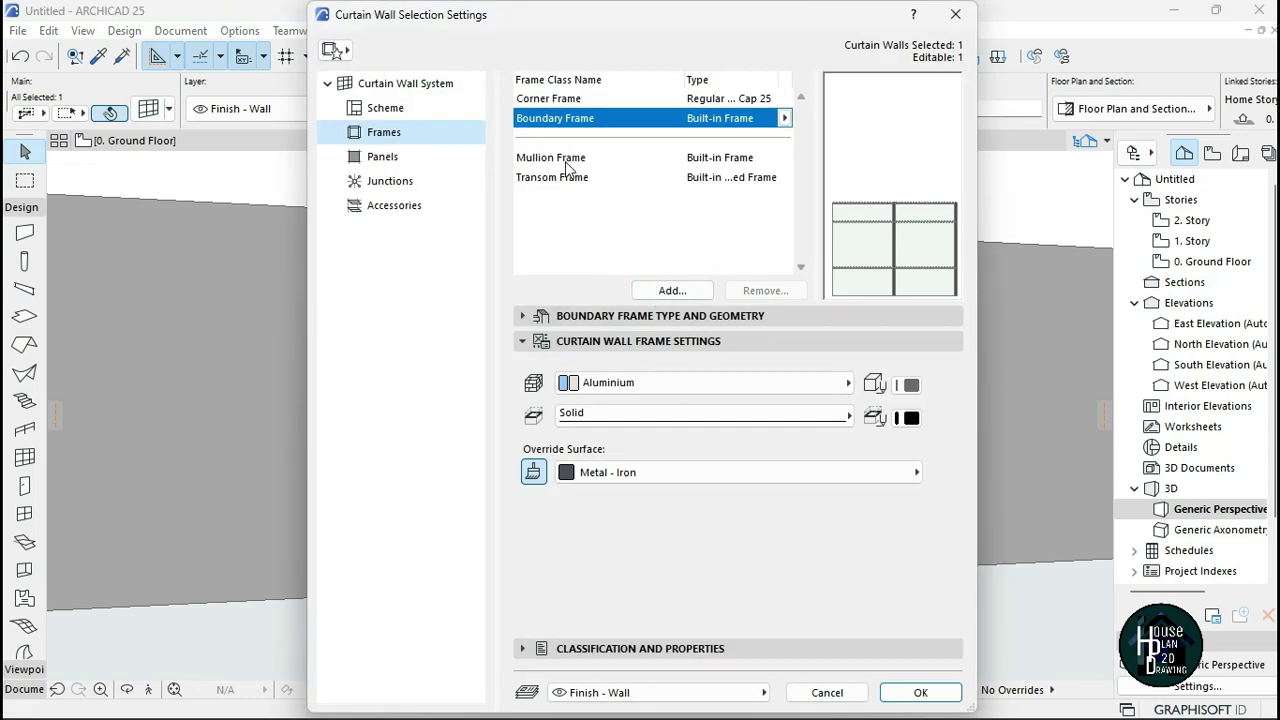
pyautogui.click(562, 157)
pyautogui.click(568, 177)
pyautogui.click(565, 118)
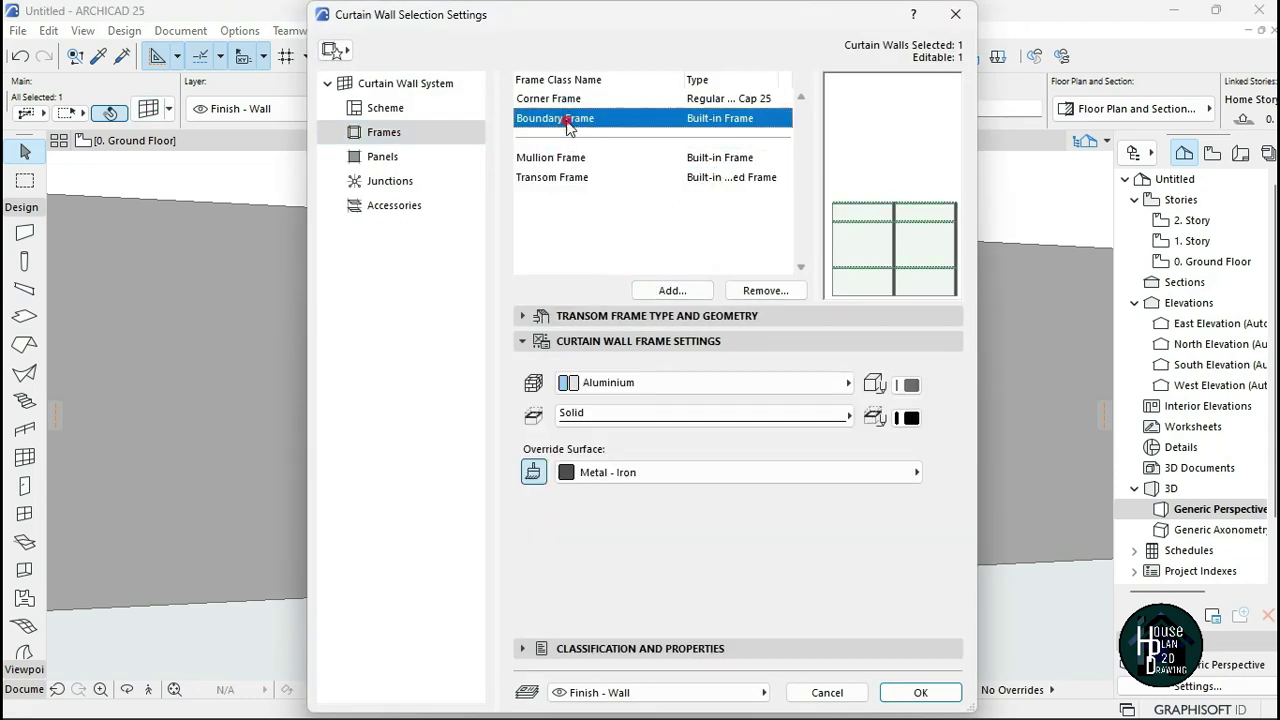
pyautogui.click(595, 176)
pyautogui.click(827, 692)
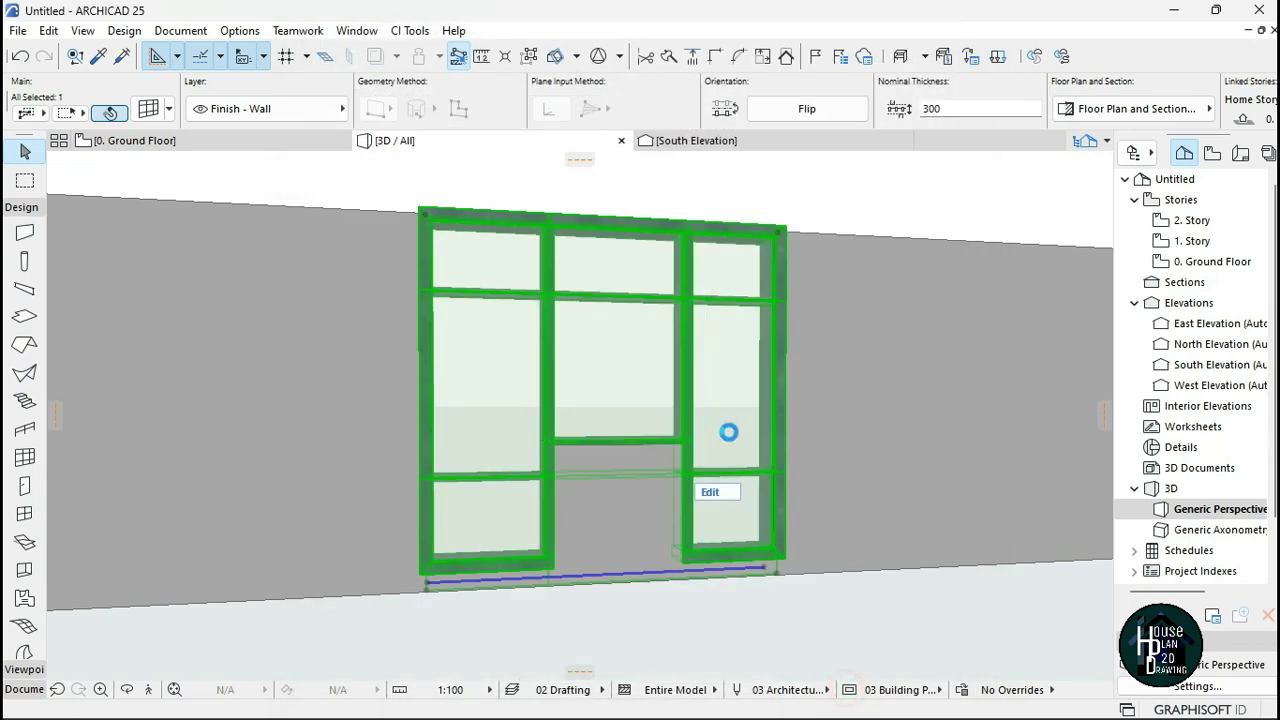
pyautogui.press('Escape')
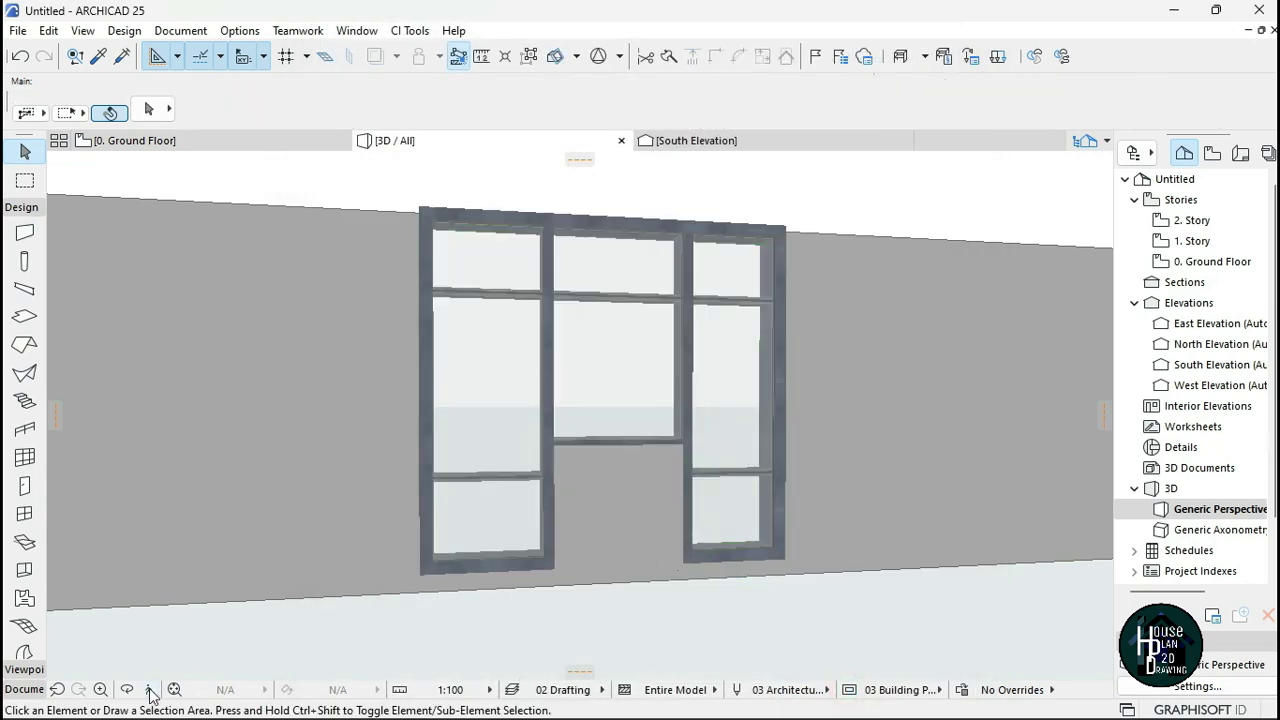
pyautogui.click(148, 689)
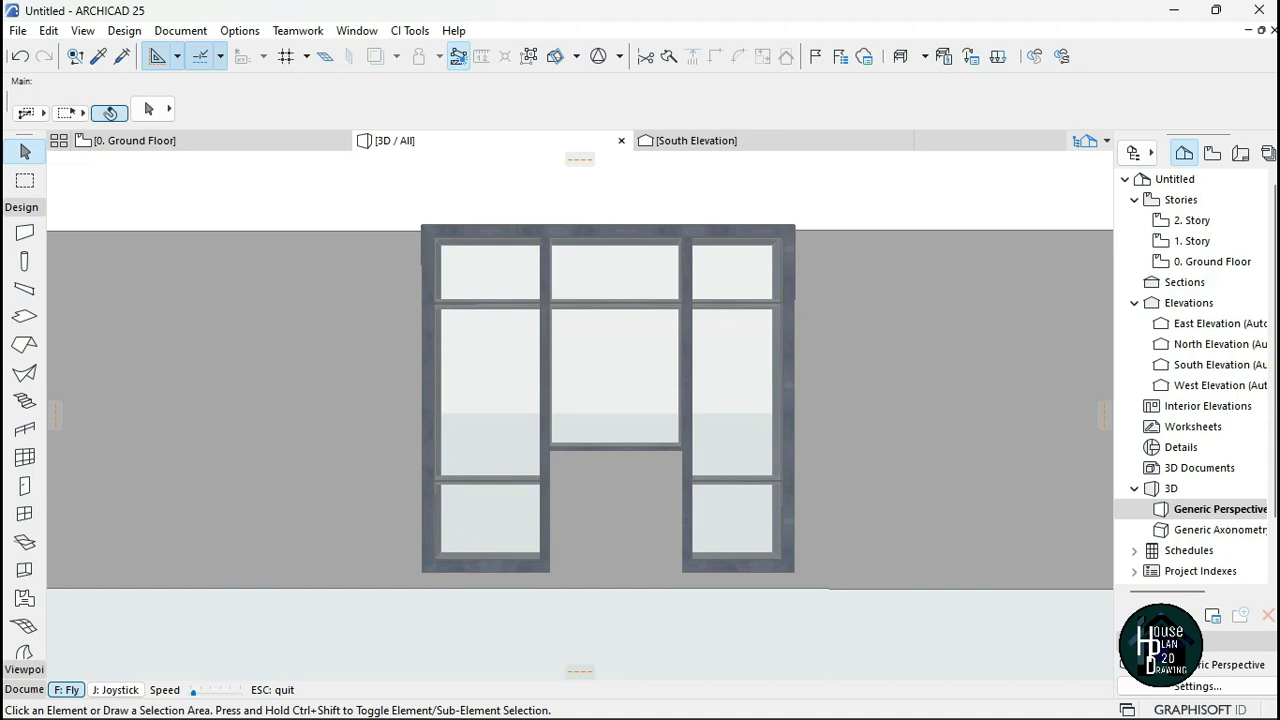
pyautogui.press('Escape')
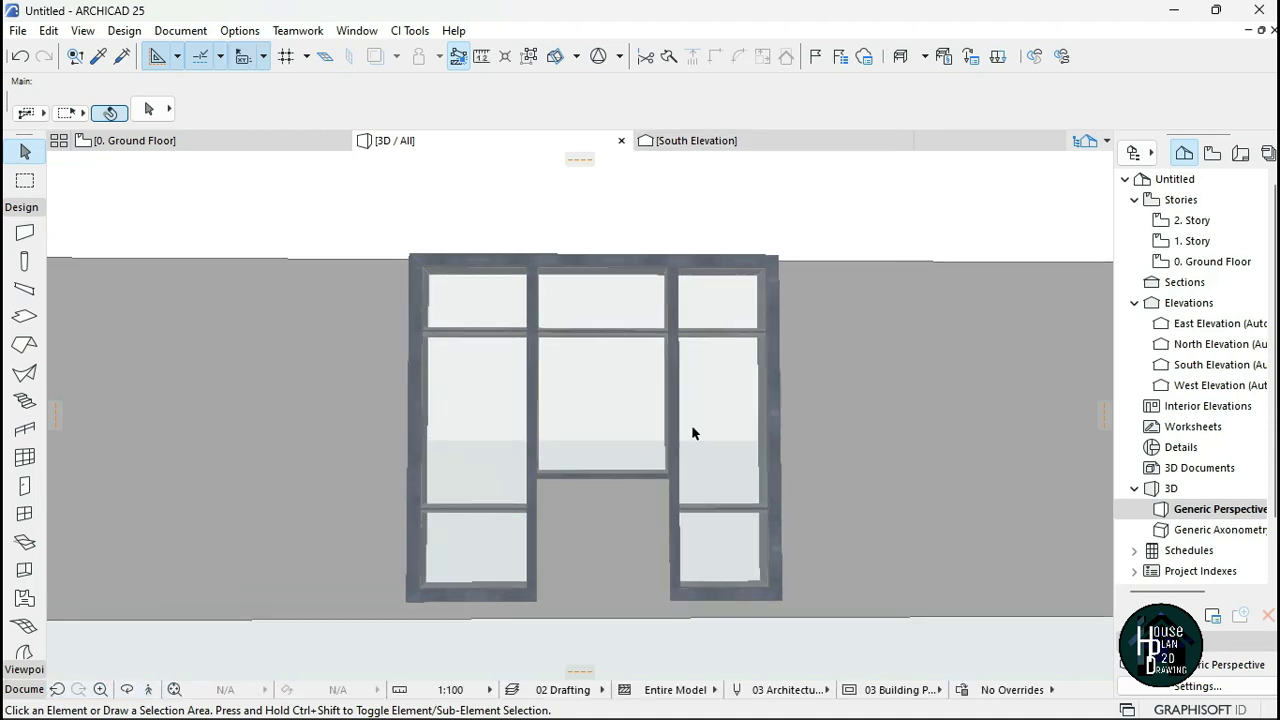
# In the South Elevation, lower the curtain wall's top edge to a height of about 2780 mm and clear the selection.
pyautogui.click(729, 141)
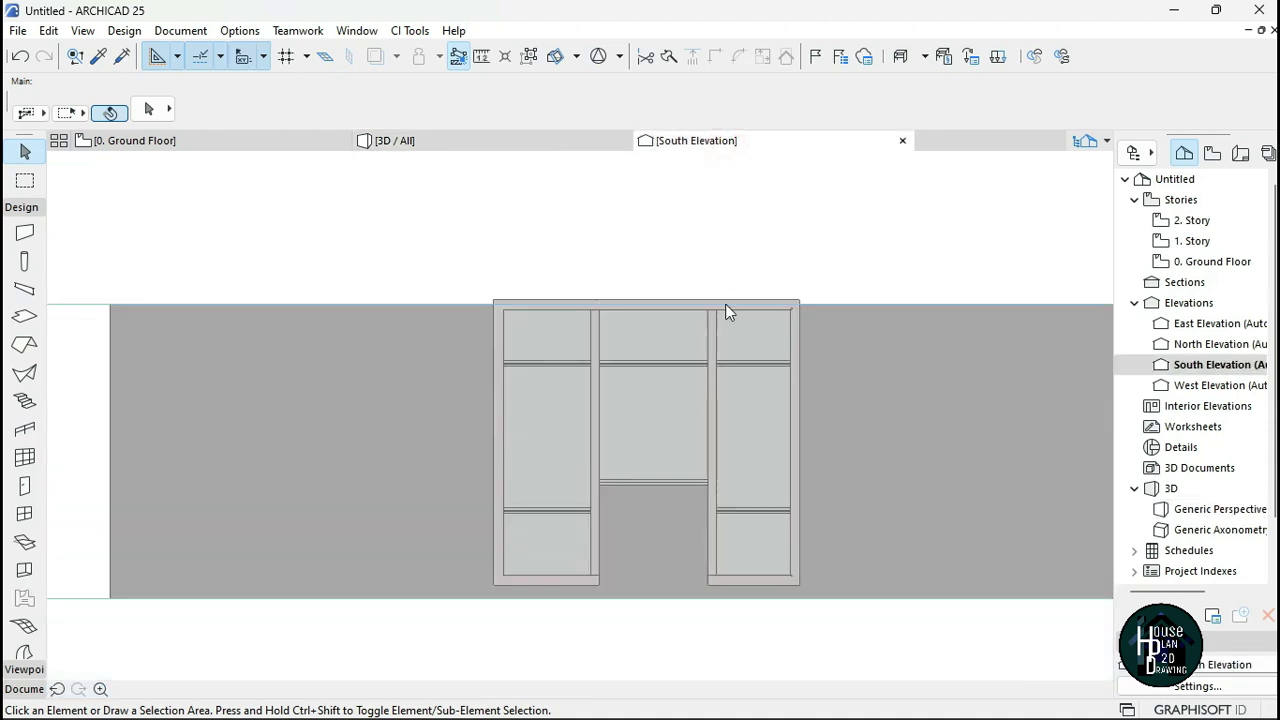
pyautogui.scroll(5, 722, 403)
pyautogui.click(714, 397)
pyautogui.scroll(-5, 728, 390)
pyautogui.scroll(3, 726, 420)
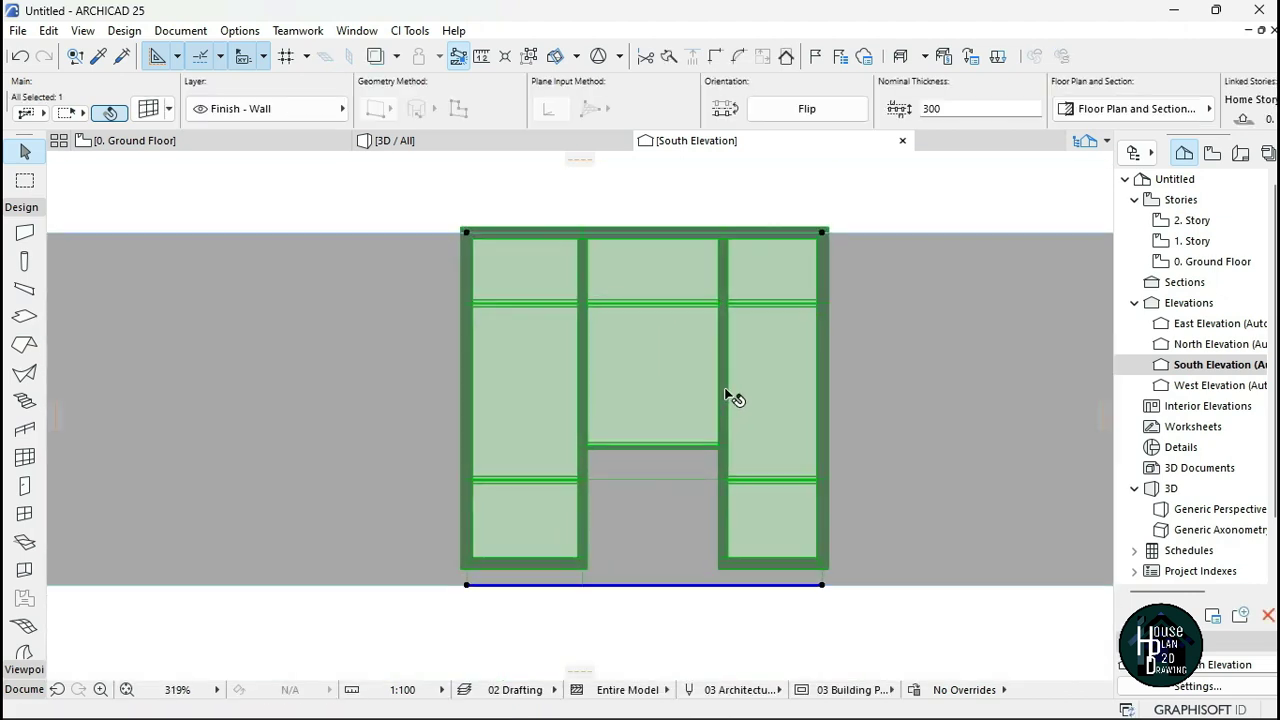
pyautogui.click(823, 233)
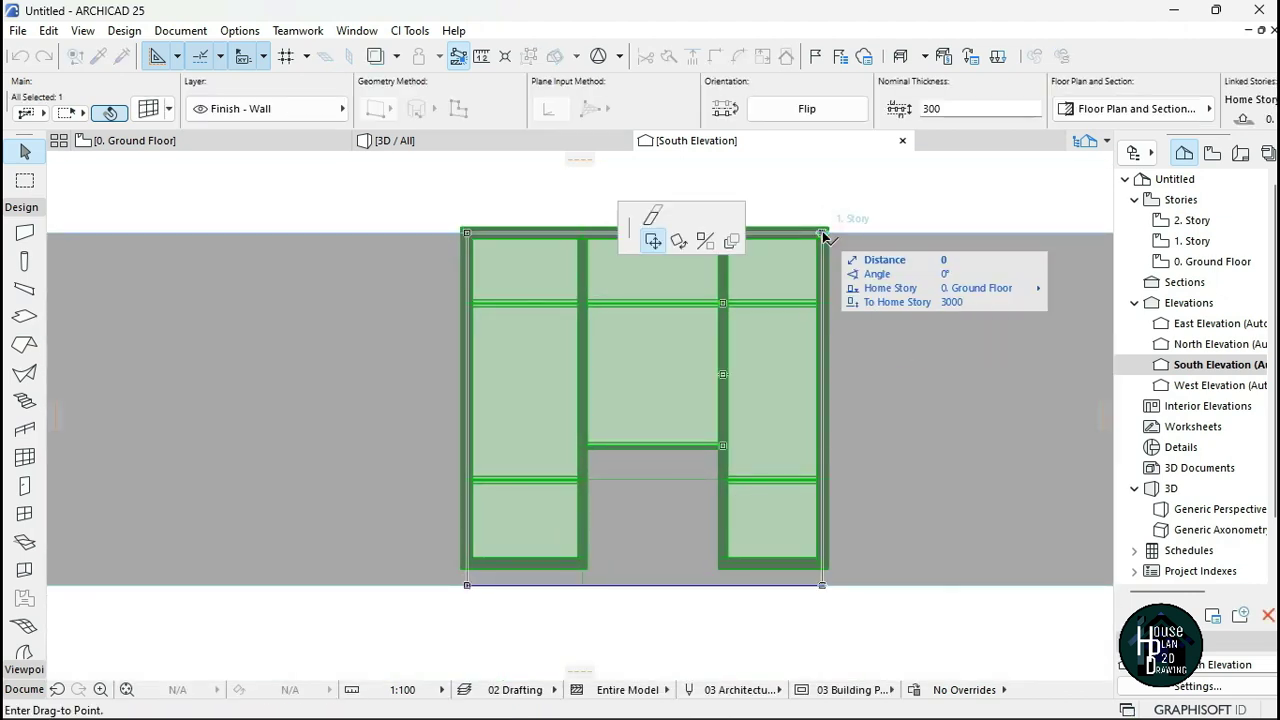
pyautogui.click(653, 216)
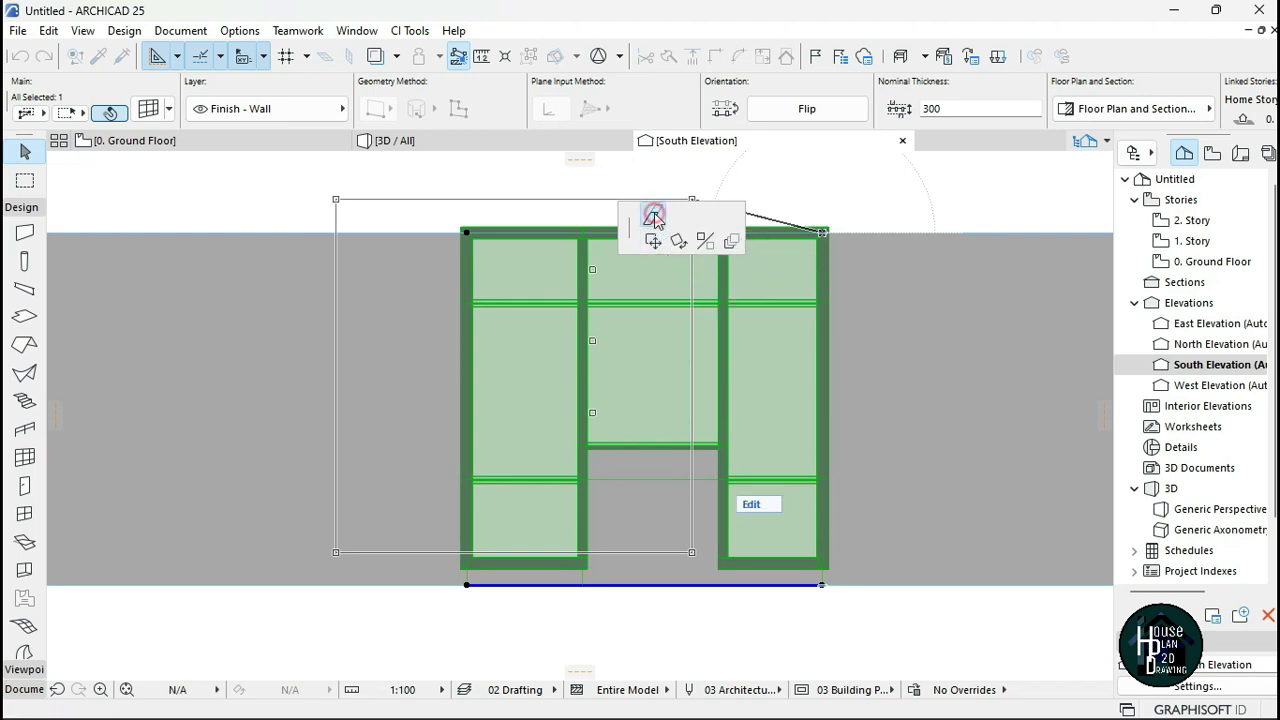
pyautogui.scroll(2, 826, 256)
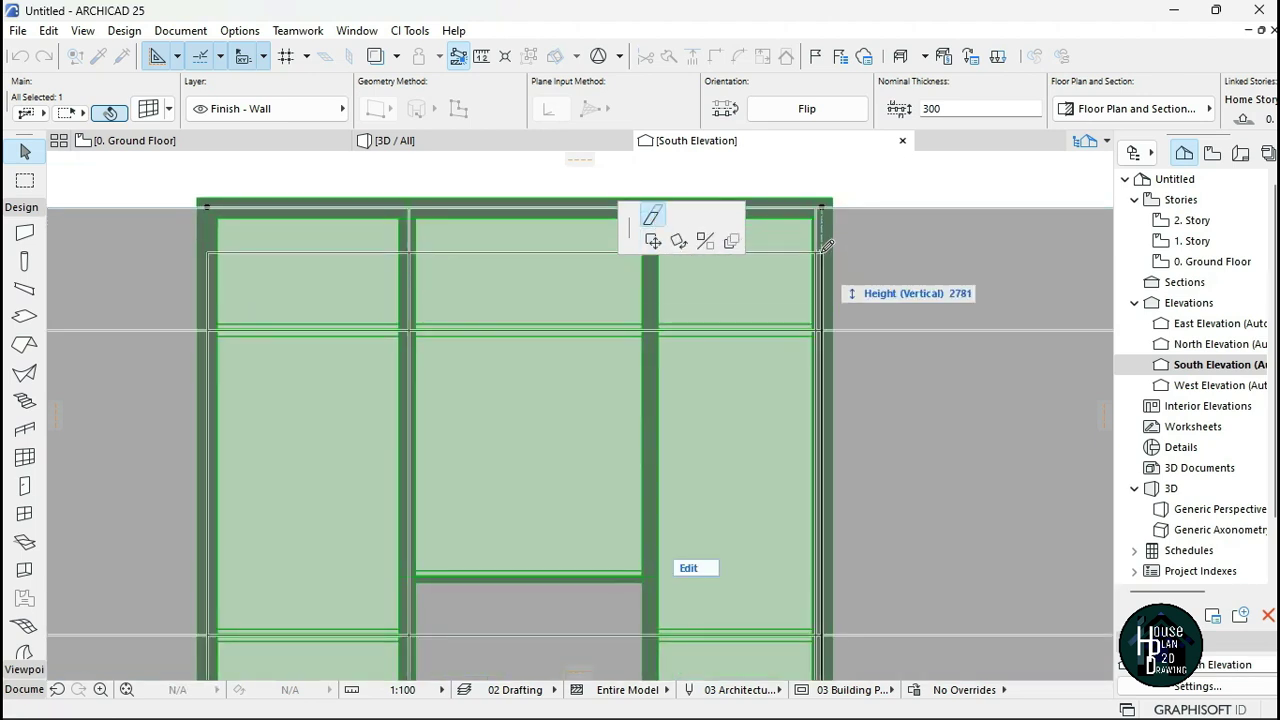
pyautogui.click(822, 256)
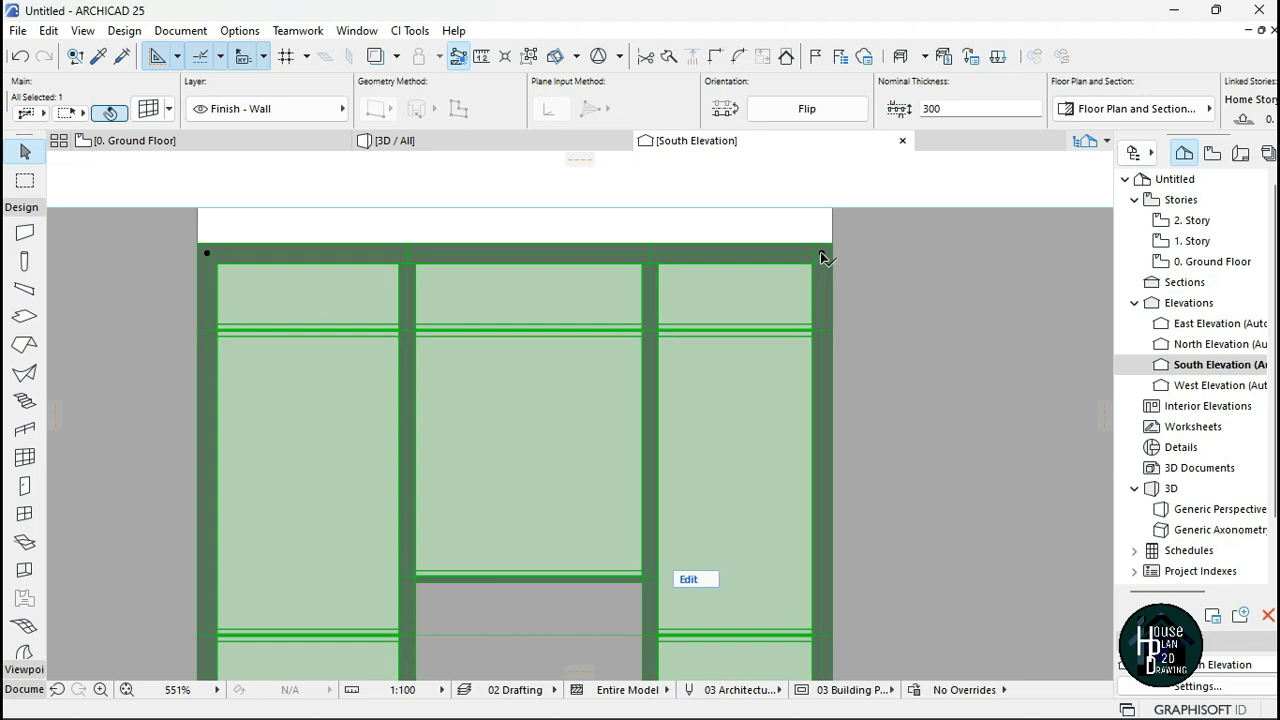
pyautogui.scroll(-2, 748, 388)
pyautogui.scroll(-2, 748, 388)
pyautogui.press('Escape')
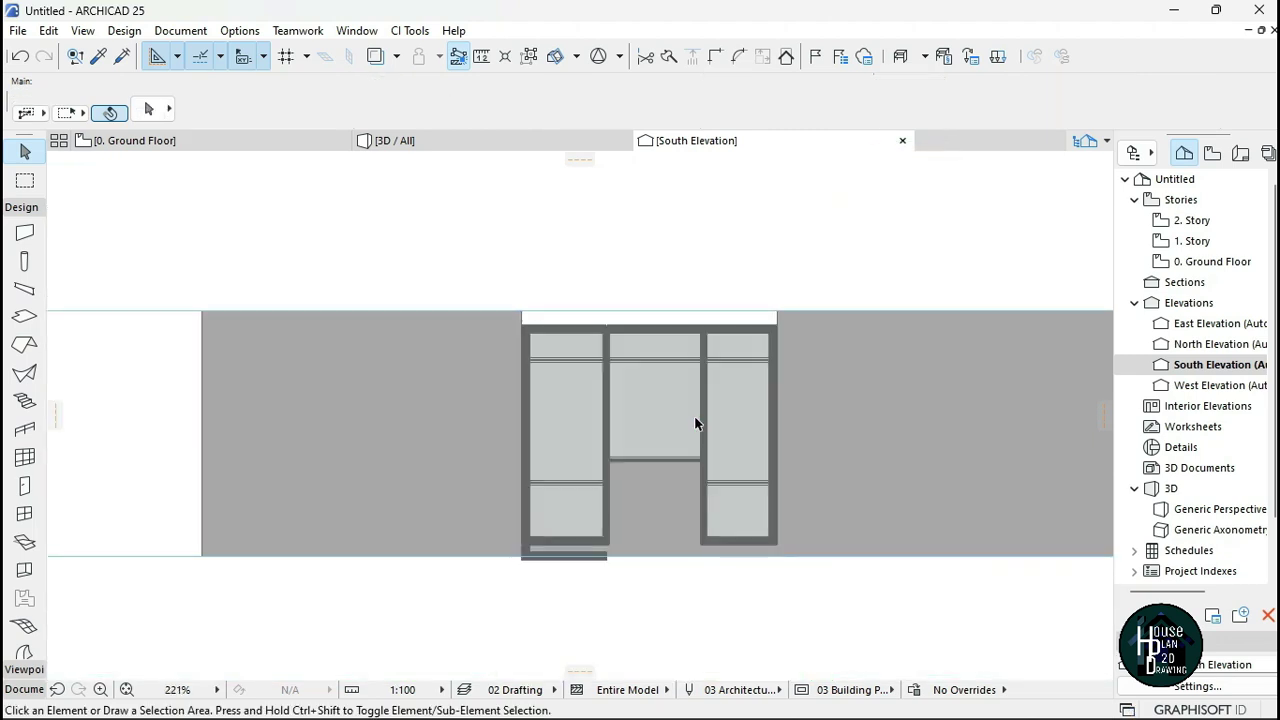
# In the South Elevation, enter the curtain wall's edit mode and delete the stray horizontal frame below the left side window.
pyautogui.scroll(2, 670, 350)
pyautogui.scroll(-2, 654, 349)
pyautogui.scroll(1, 697, 349)
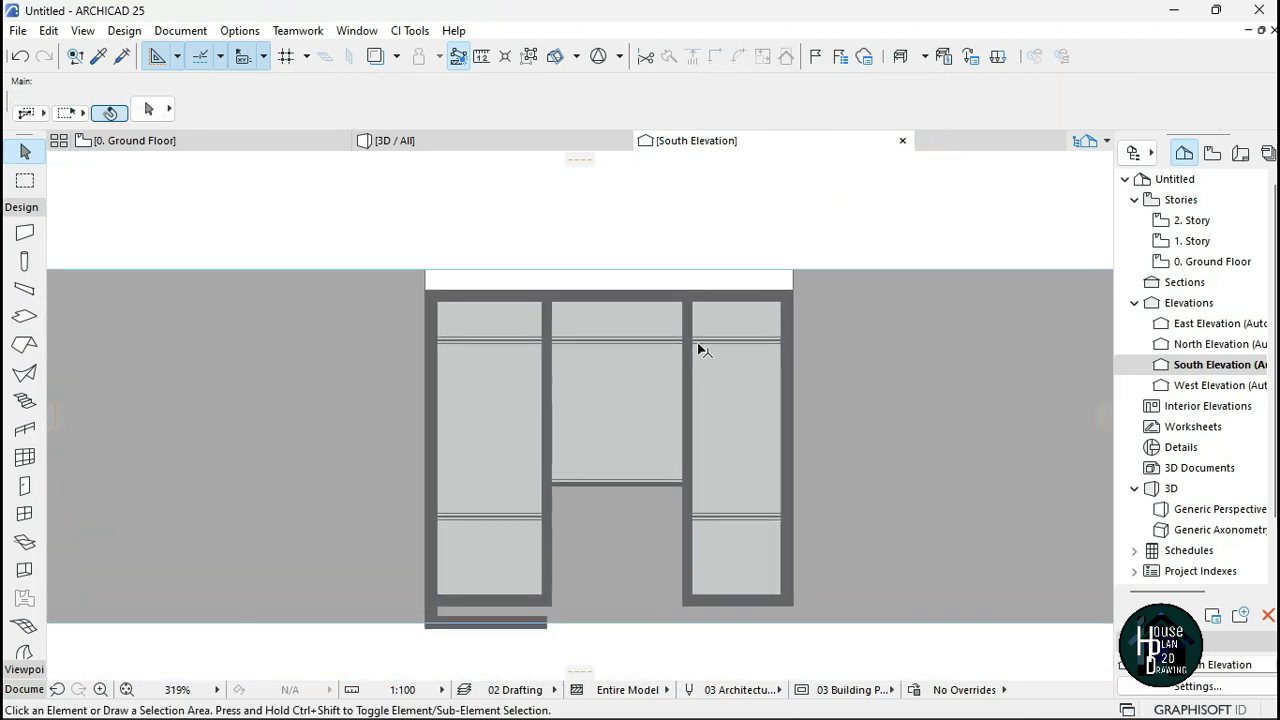
pyautogui.click(443, 138)
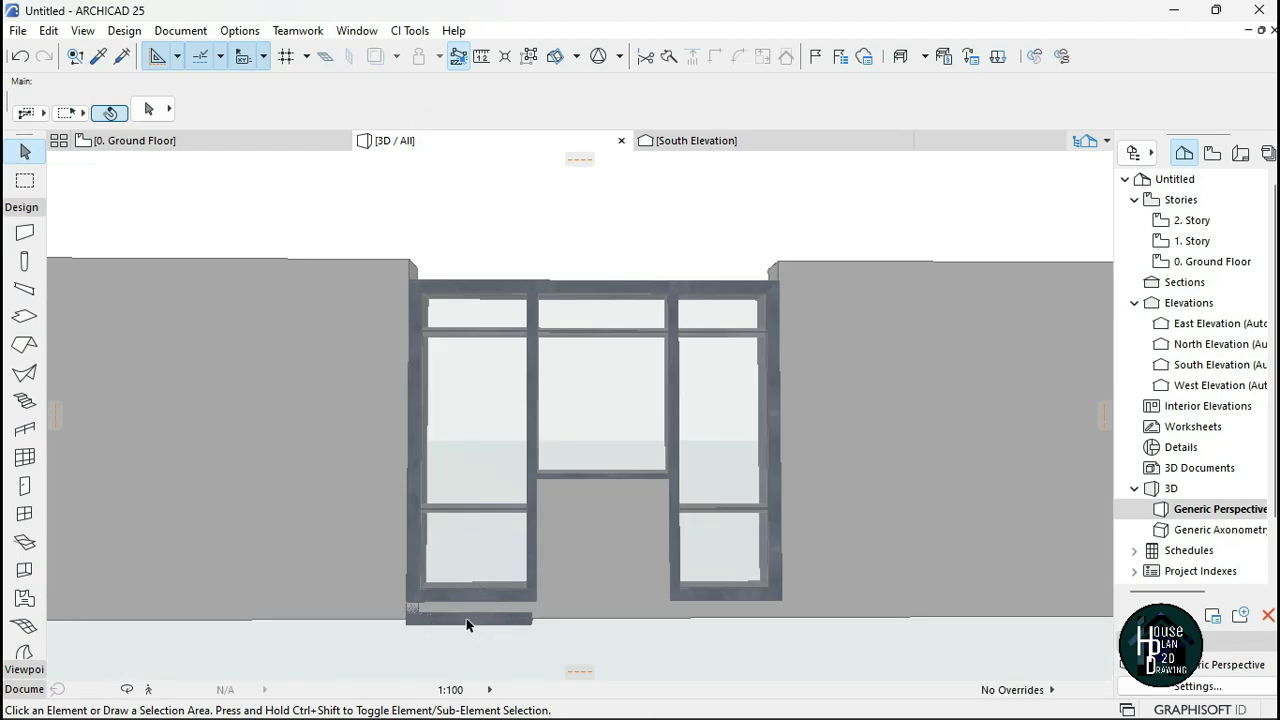
pyautogui.click(700, 140)
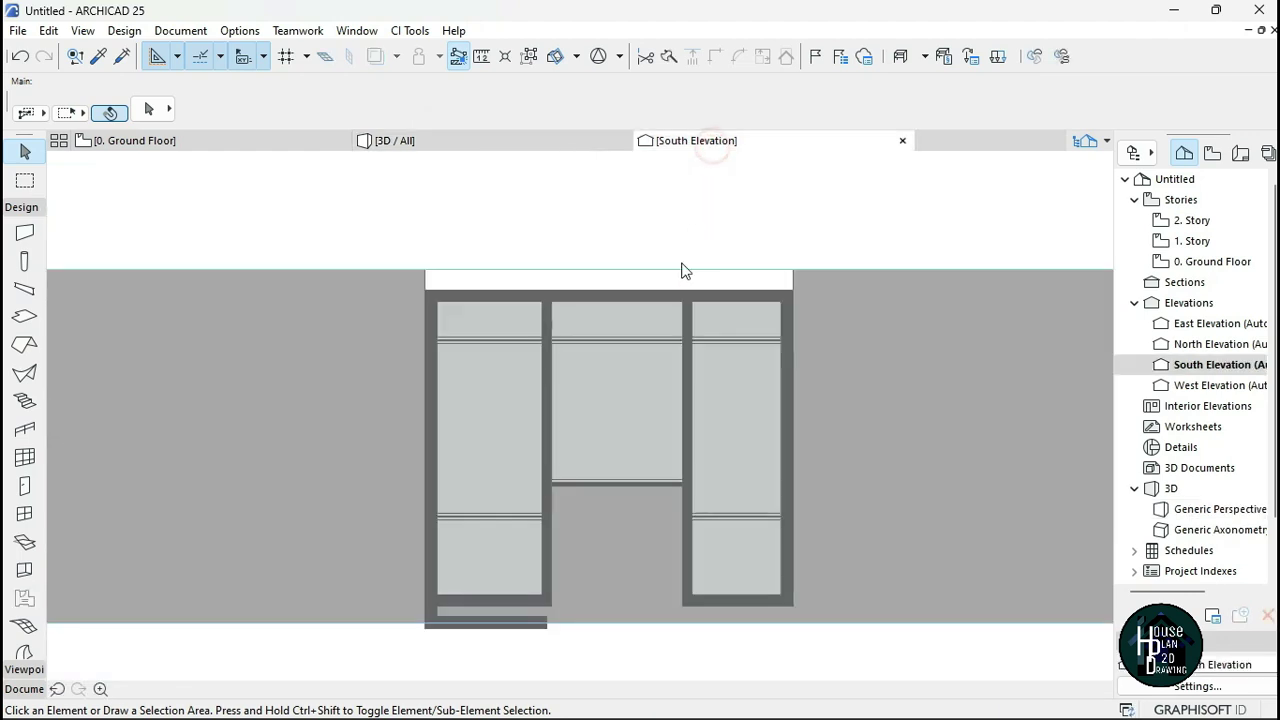
pyautogui.scroll(-2, 565, 409)
pyautogui.scroll(6, 484, 557)
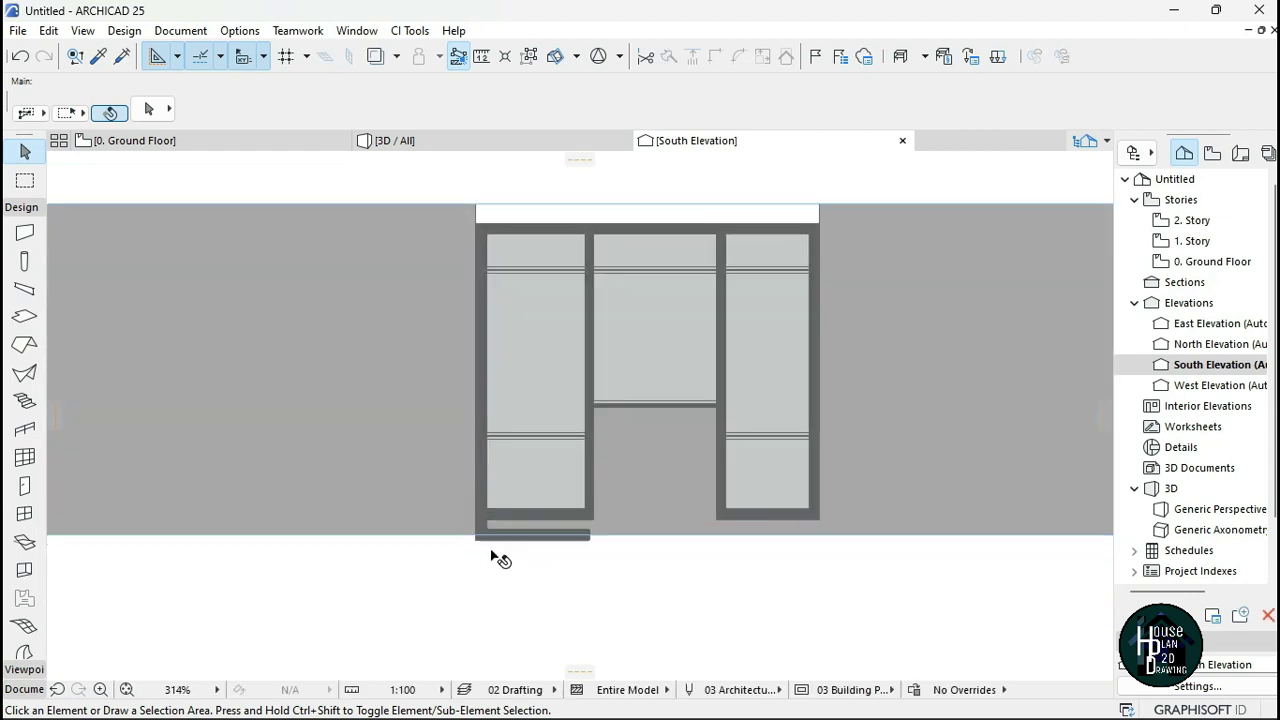
pyautogui.click(700, 530)
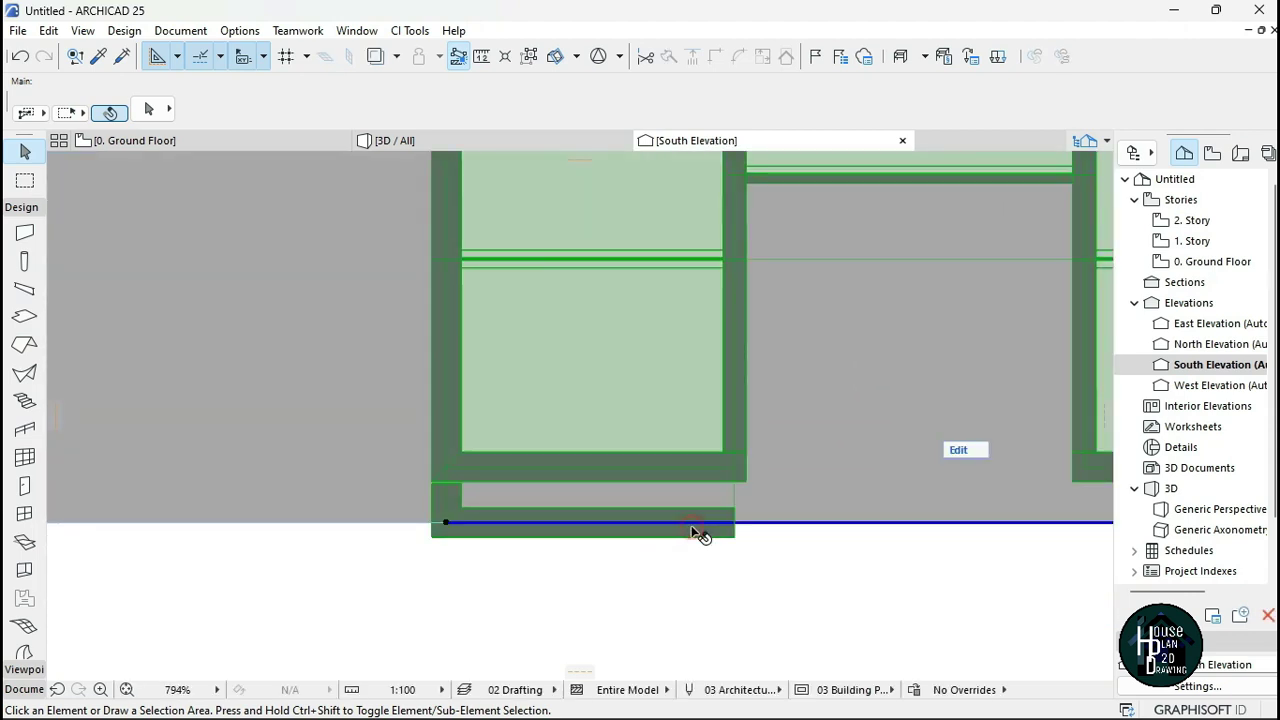
pyautogui.click(957, 450)
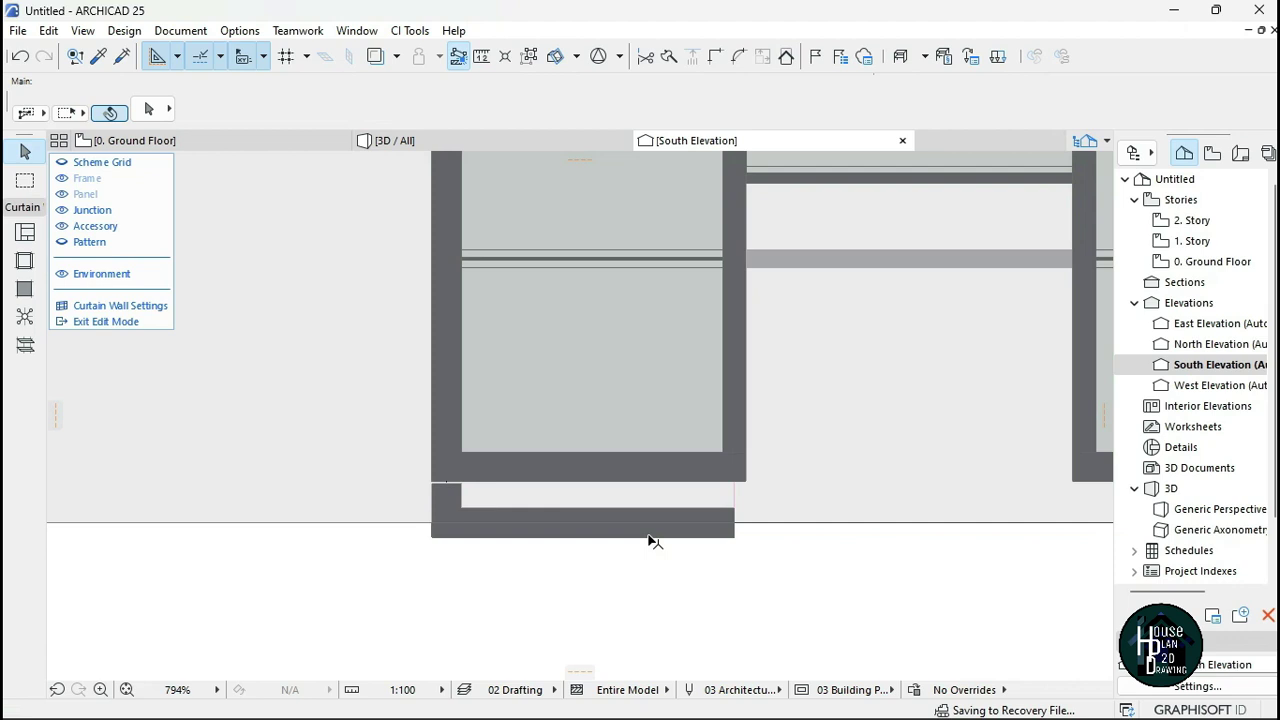
pyautogui.click(648, 540)
pyautogui.rightClick(650, 543)
pyautogui.click(690, 340)
# Delete the short stray vertical frame below the left side window and leave the curtain wall's edit mode.
pyautogui.click(446, 510)
pyautogui.rightClick(448, 514)
pyautogui.click(491, 311)
pyautogui.scroll(-5, 583, 518)
pyautogui.scroll(3, 663, 500)
pyautogui.press('Escape')
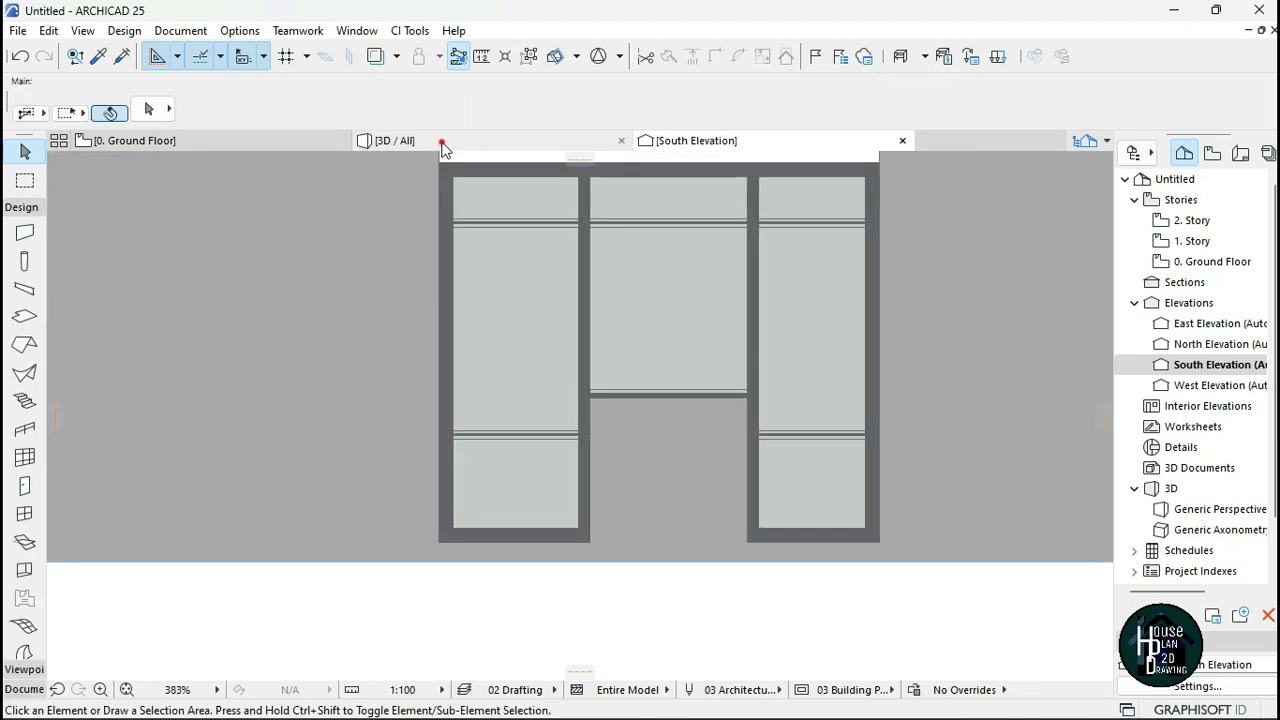
# Inspect the cleaned-up window in 3D from several angles and compare its frame thickness with the reference photo.
pyautogui.click(445, 148)
pyautogui.click(158, 689)
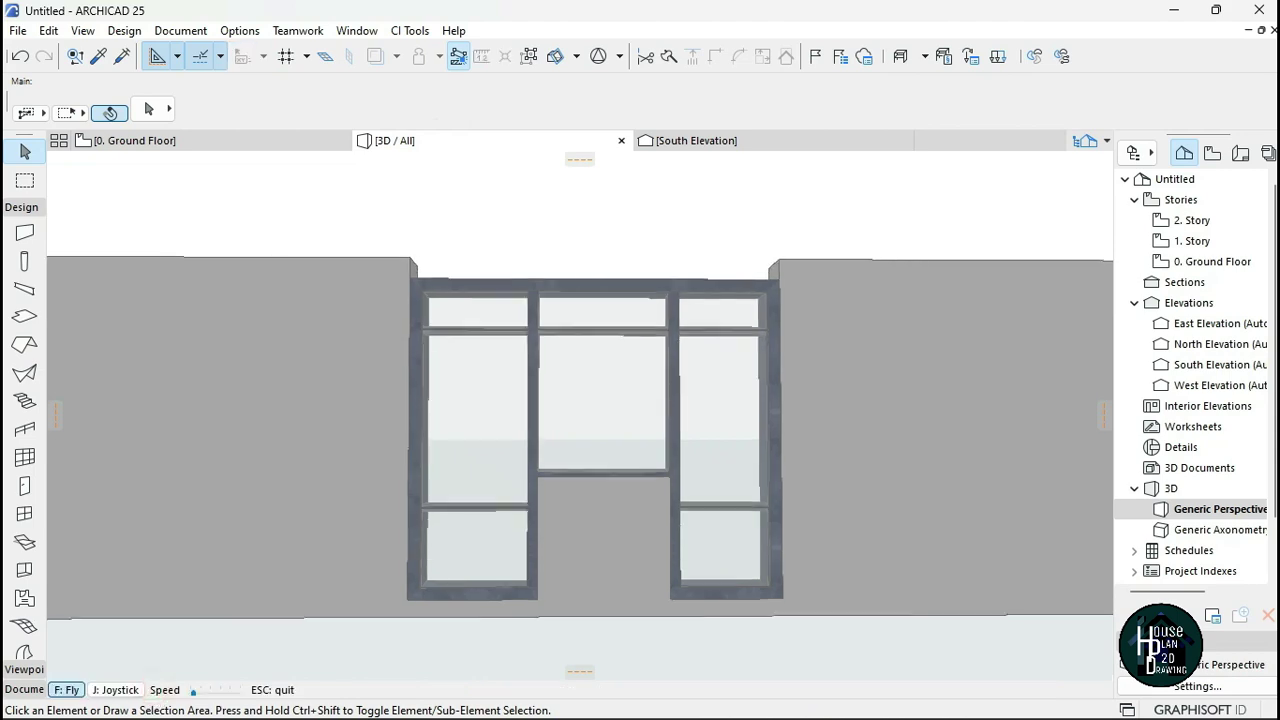
pyautogui.press('Down')
pyautogui.press('Up')
pyautogui.press('Left')
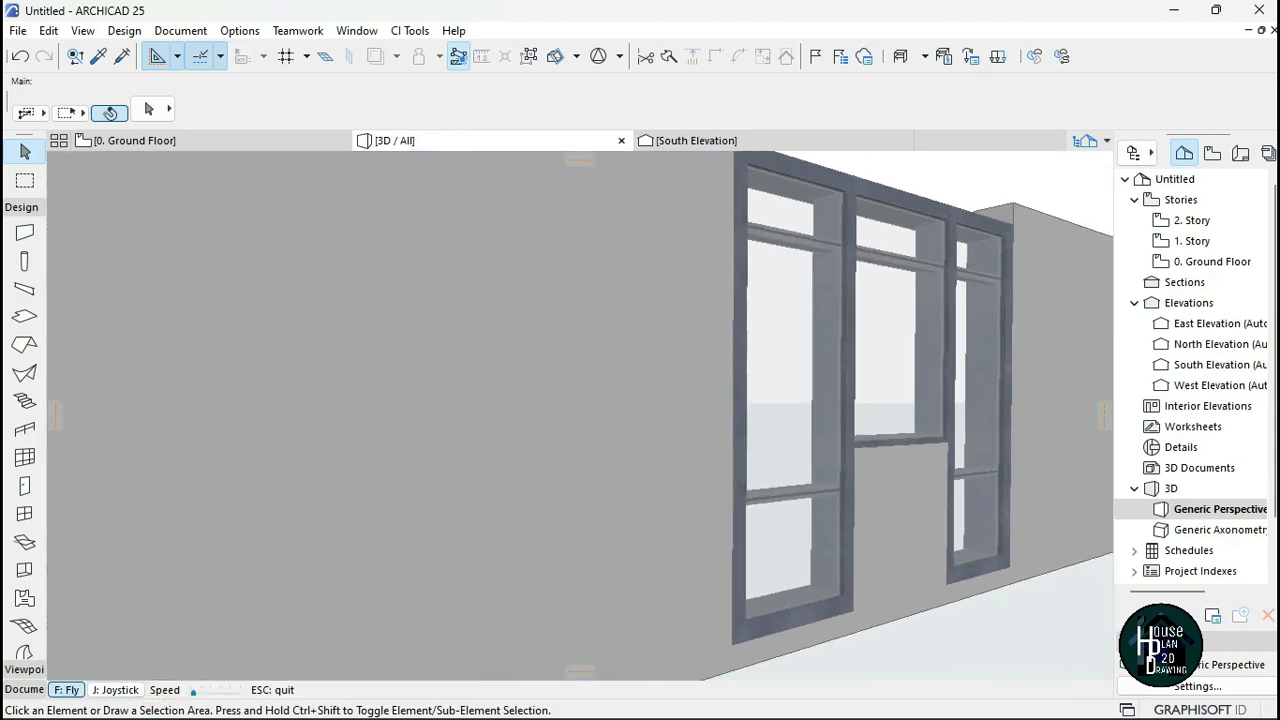
pyautogui.press('Up')
pyautogui.press('Right')
pyautogui.press('Up')
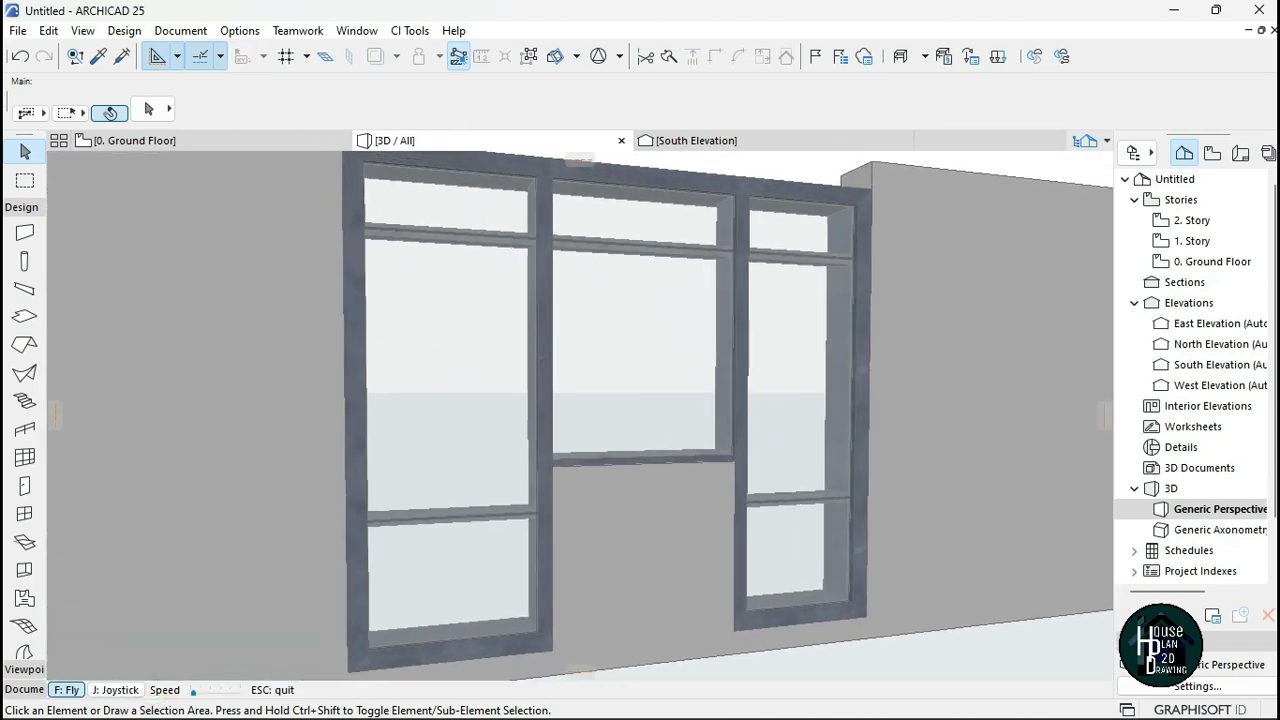
pyautogui.press('Down')
pyautogui.press('Escape')
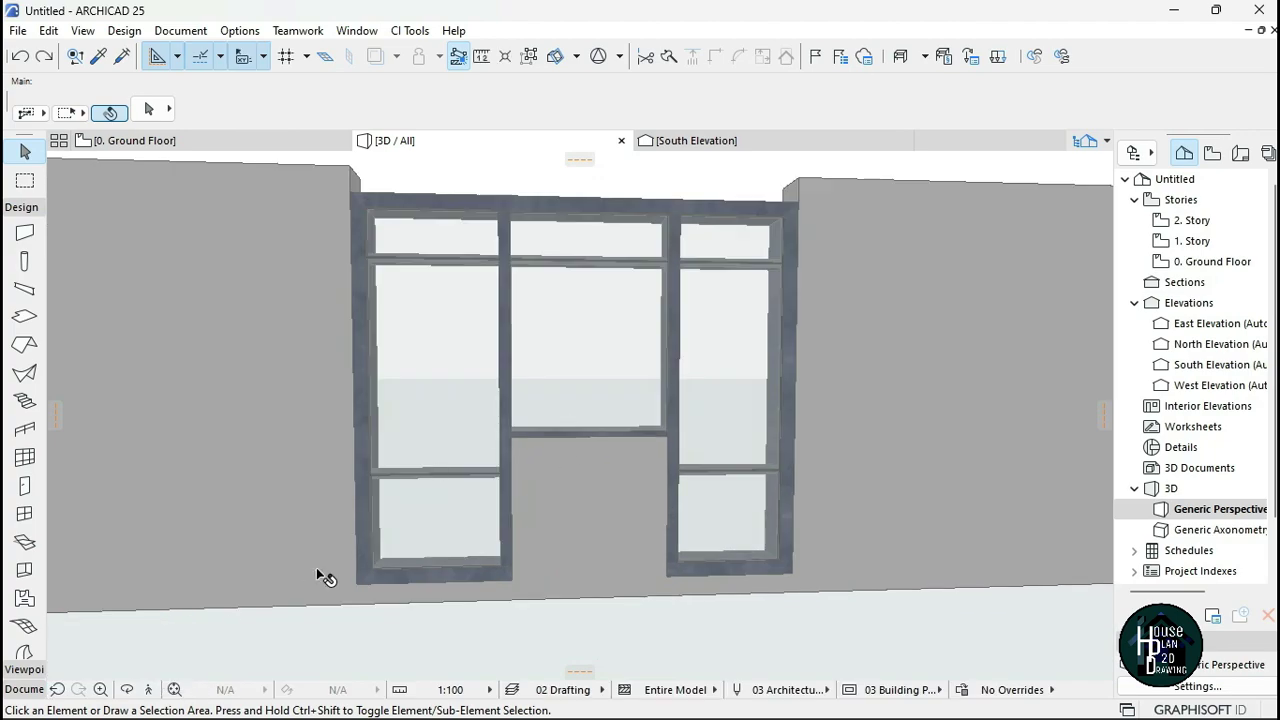
pyautogui.press('super+Tab')
pyautogui.click(620, 190)
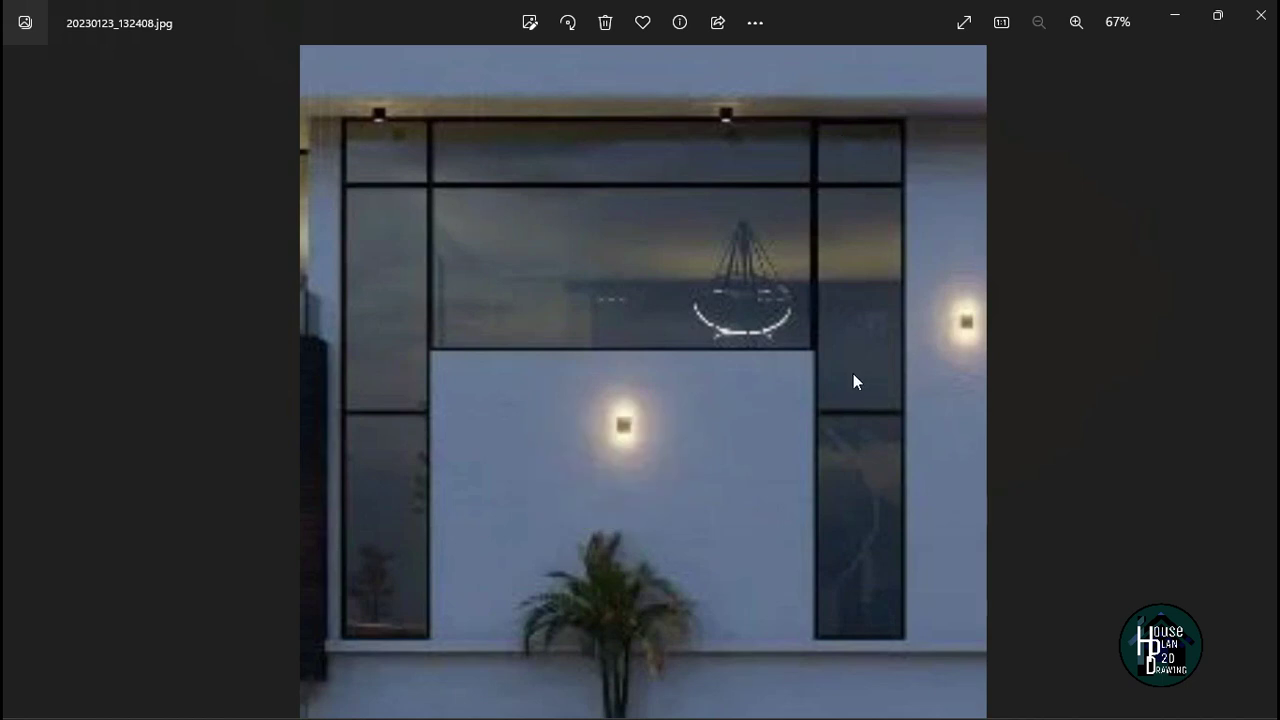
pyautogui.press('super+Tab')
pyautogui.click(597, 250)
# Open the curtain wall's frame settings and set the transom frame width to 25.
pyautogui.click(636, 374)
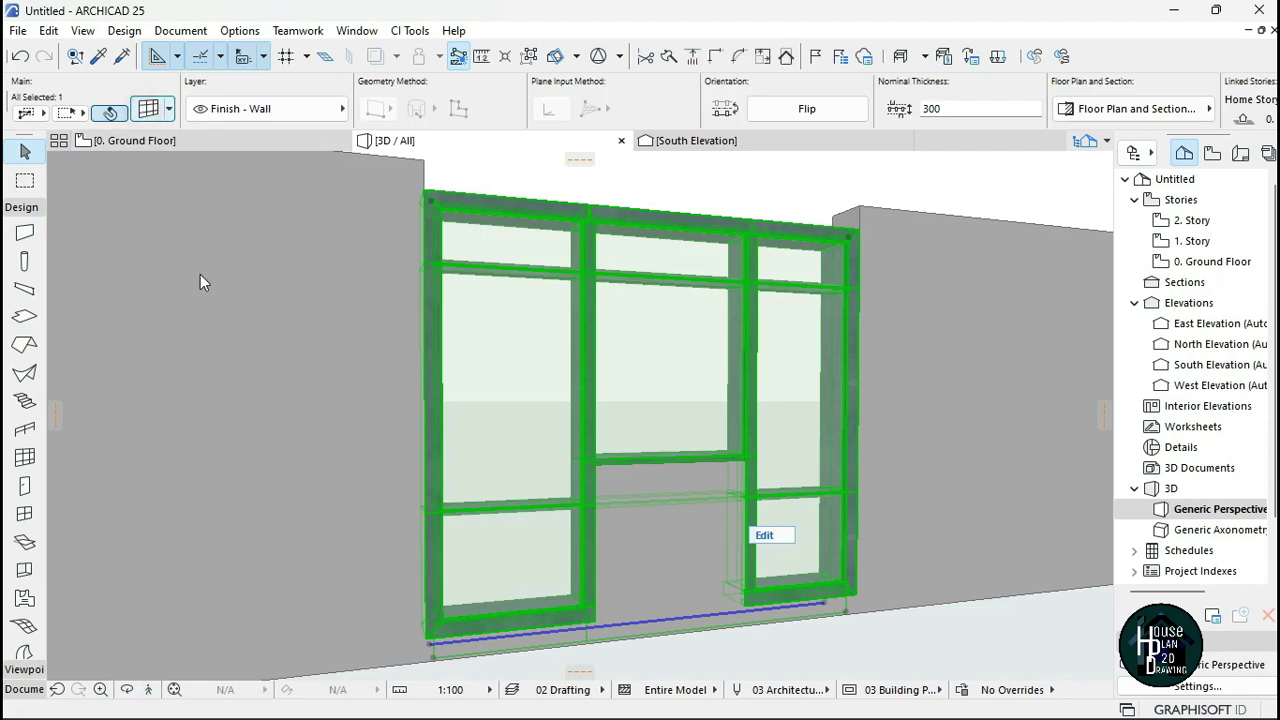
pyautogui.hotkey('ctrl', 't')
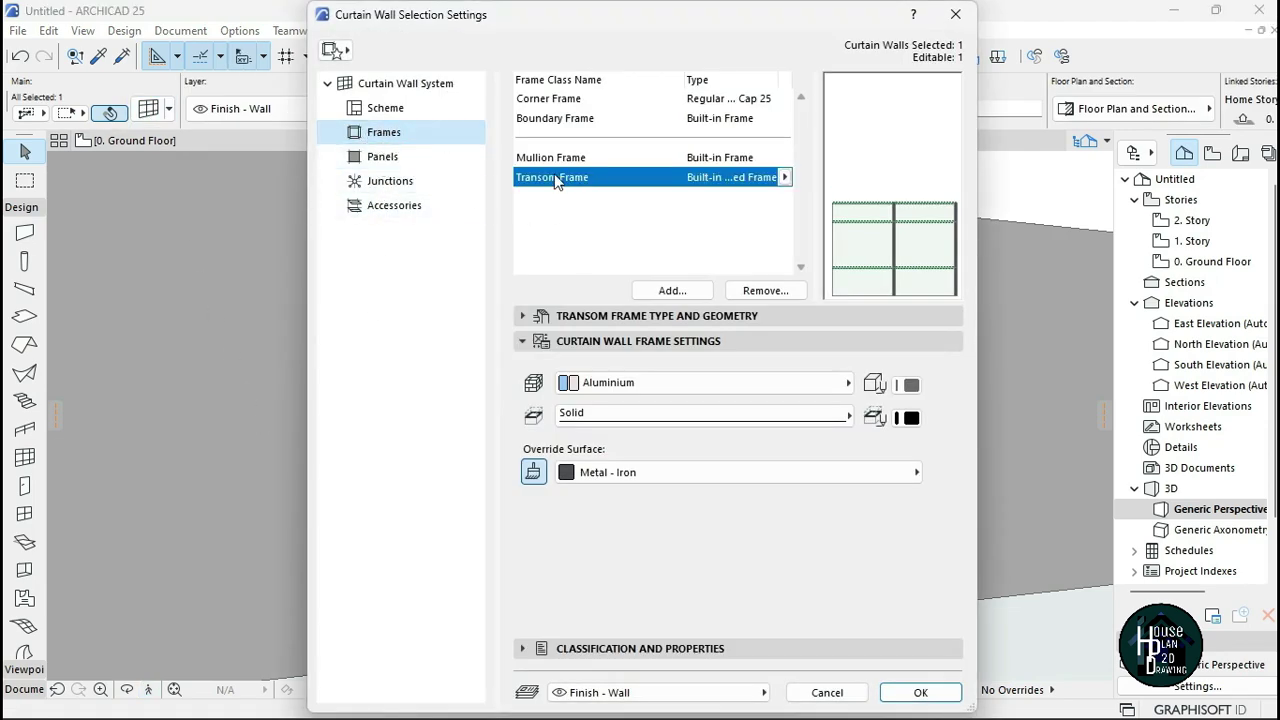
pyautogui.click(693, 318)
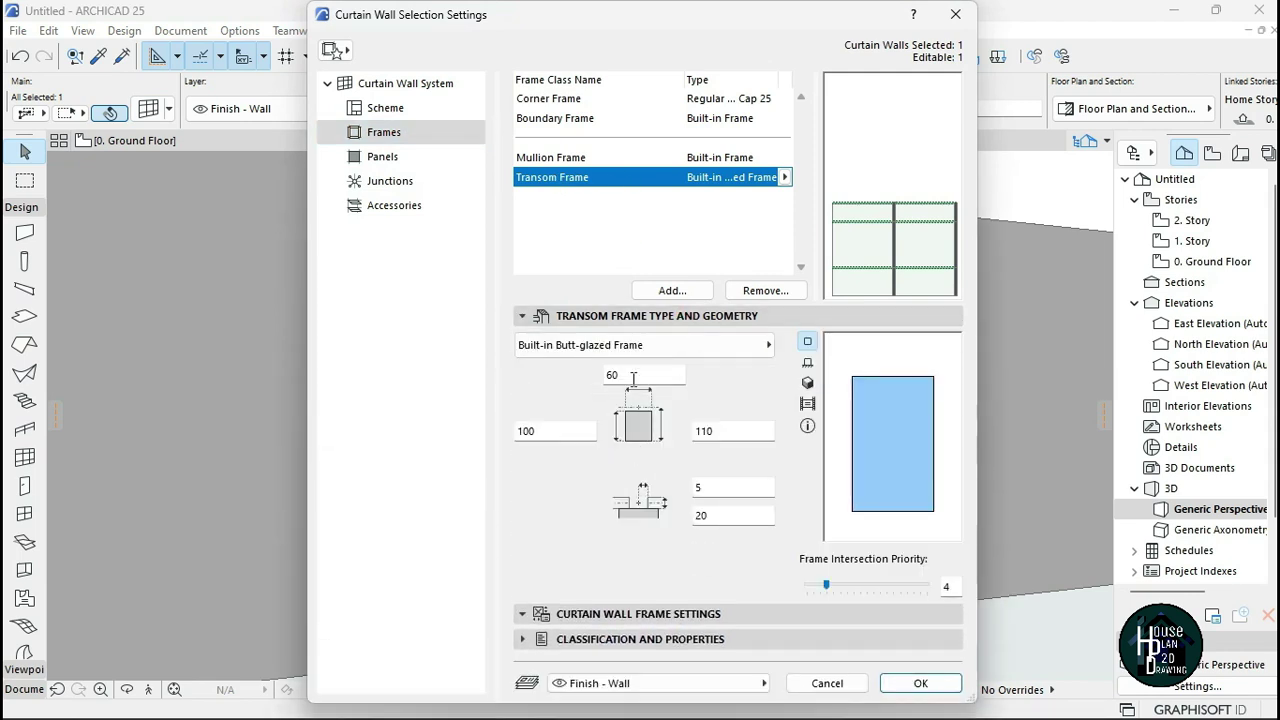
pyautogui.click(632, 374)
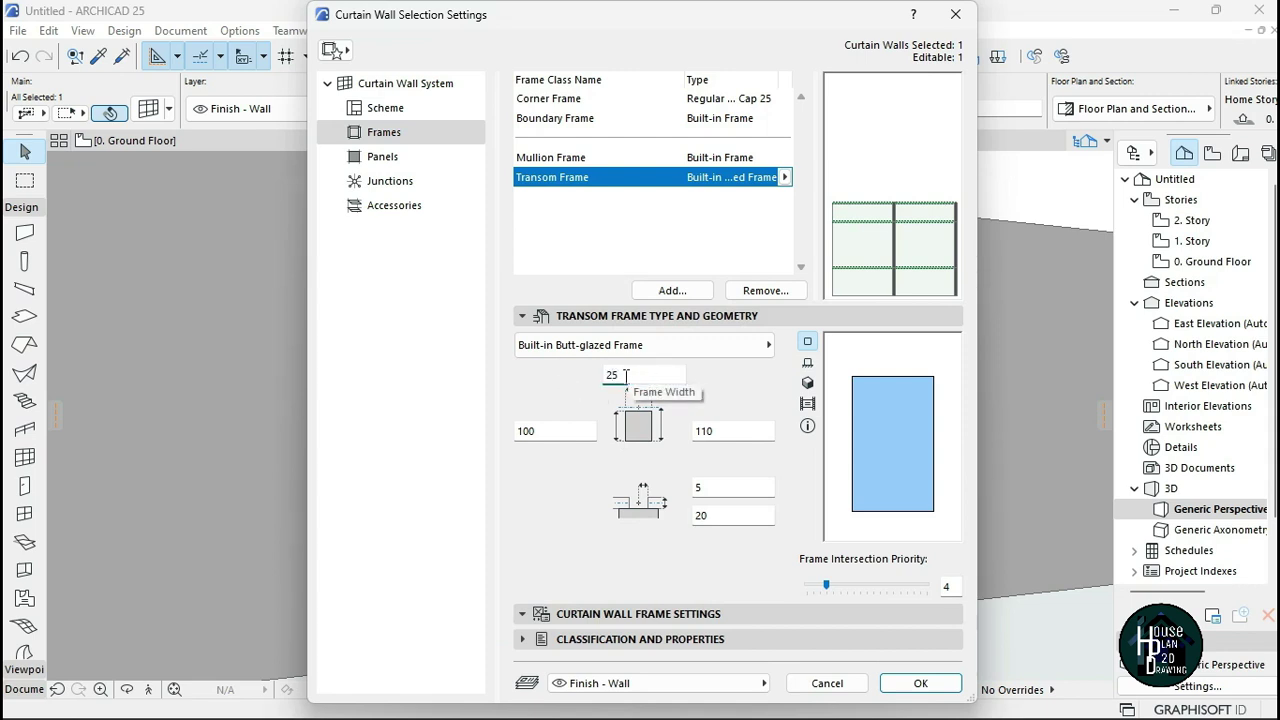
# Narrow the mullion and boundary frame widths to match the transom frames.
pyautogui.click(583, 160)
pyautogui.doubleClick(634, 372)
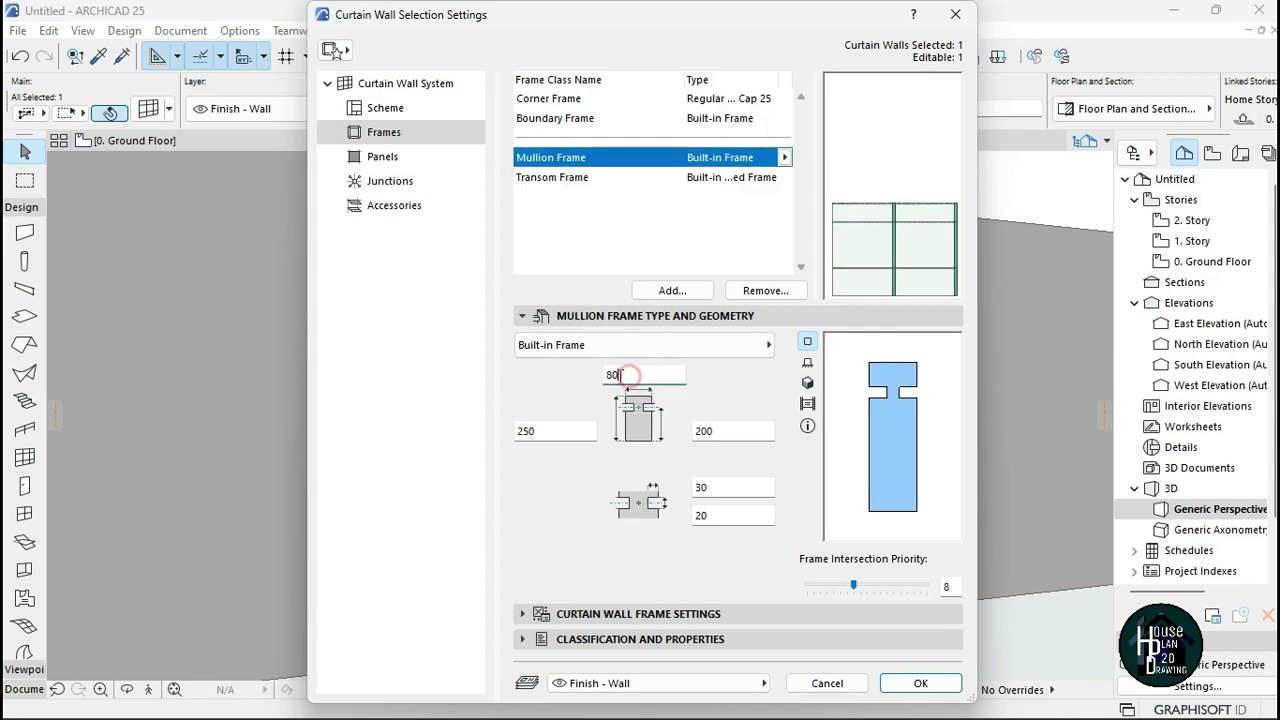
pyautogui.click(570, 120)
pyautogui.doubleClick(634, 375)
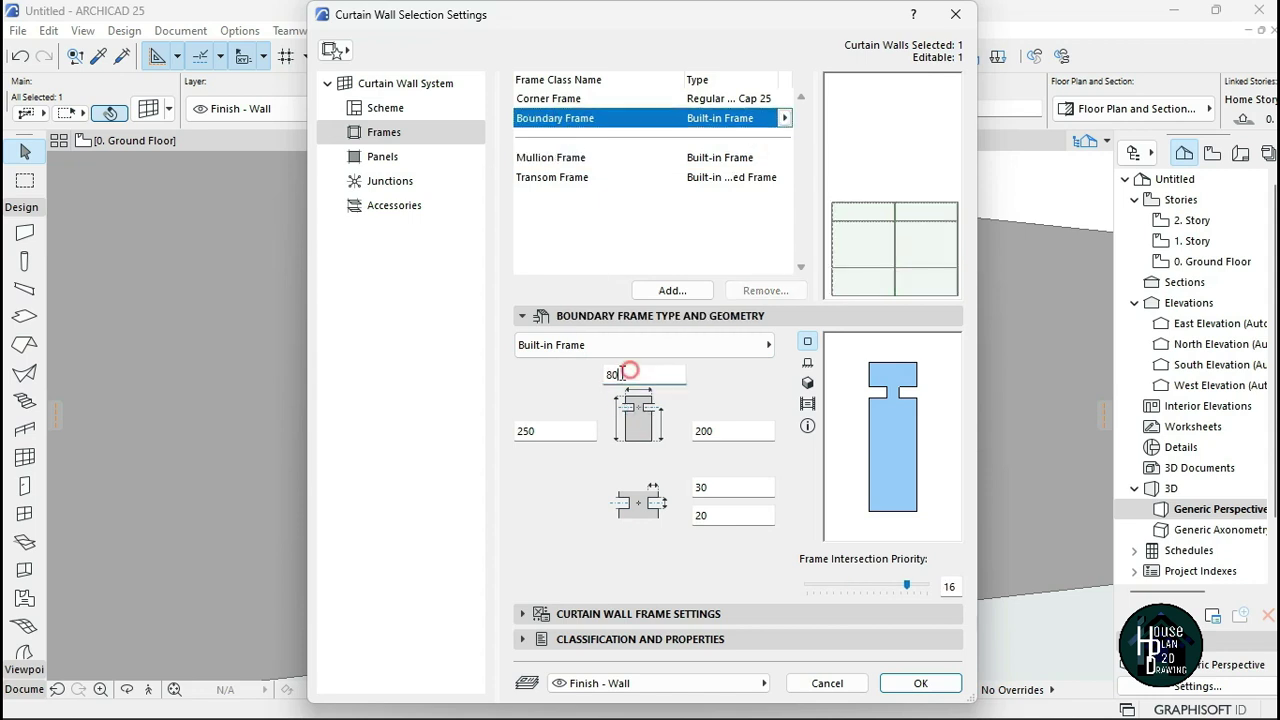
# Set the corner frame width to 25, apply the curtain wall settings and clear the selection.
pyautogui.click(558, 98)
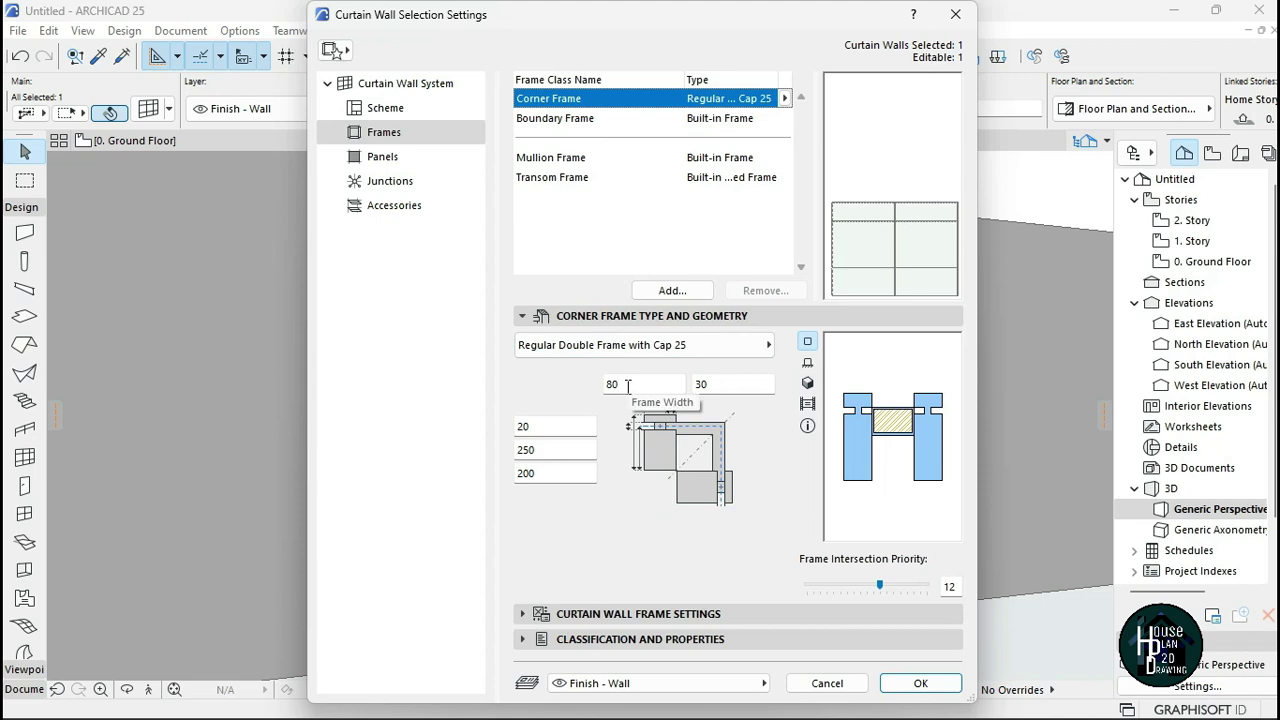
pyautogui.doubleClick(627, 385)
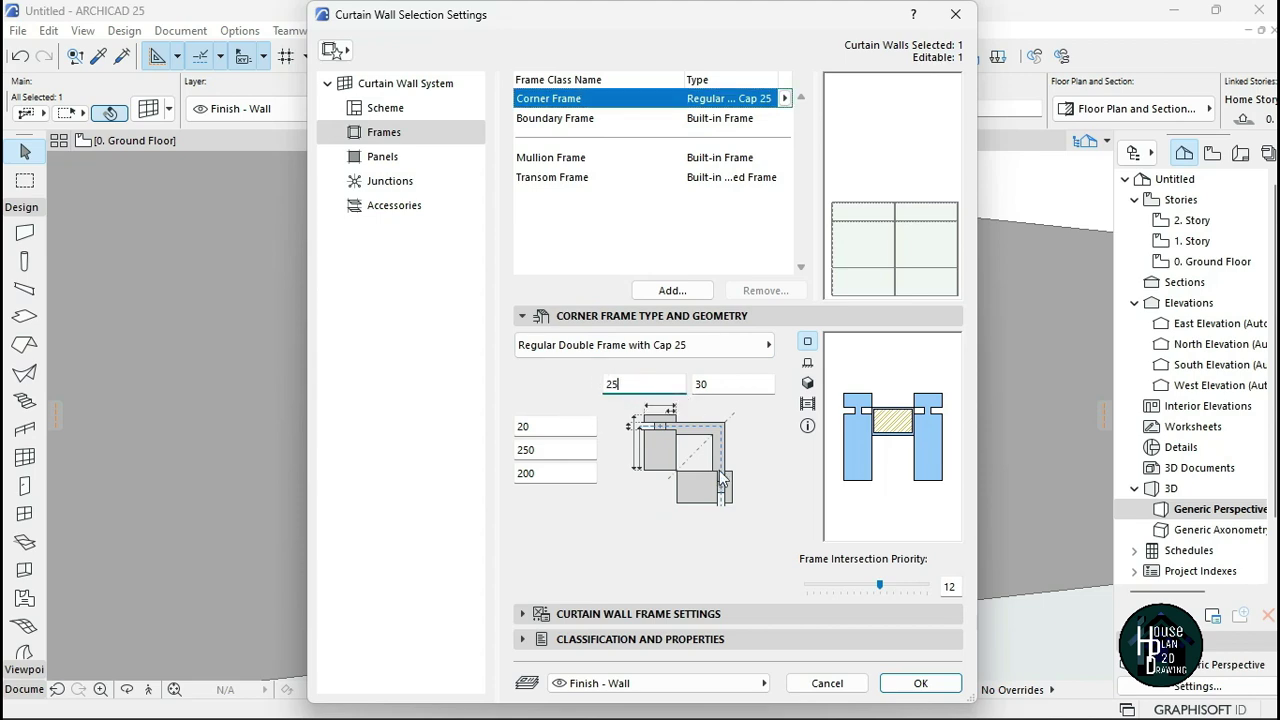
pyautogui.click(915, 683)
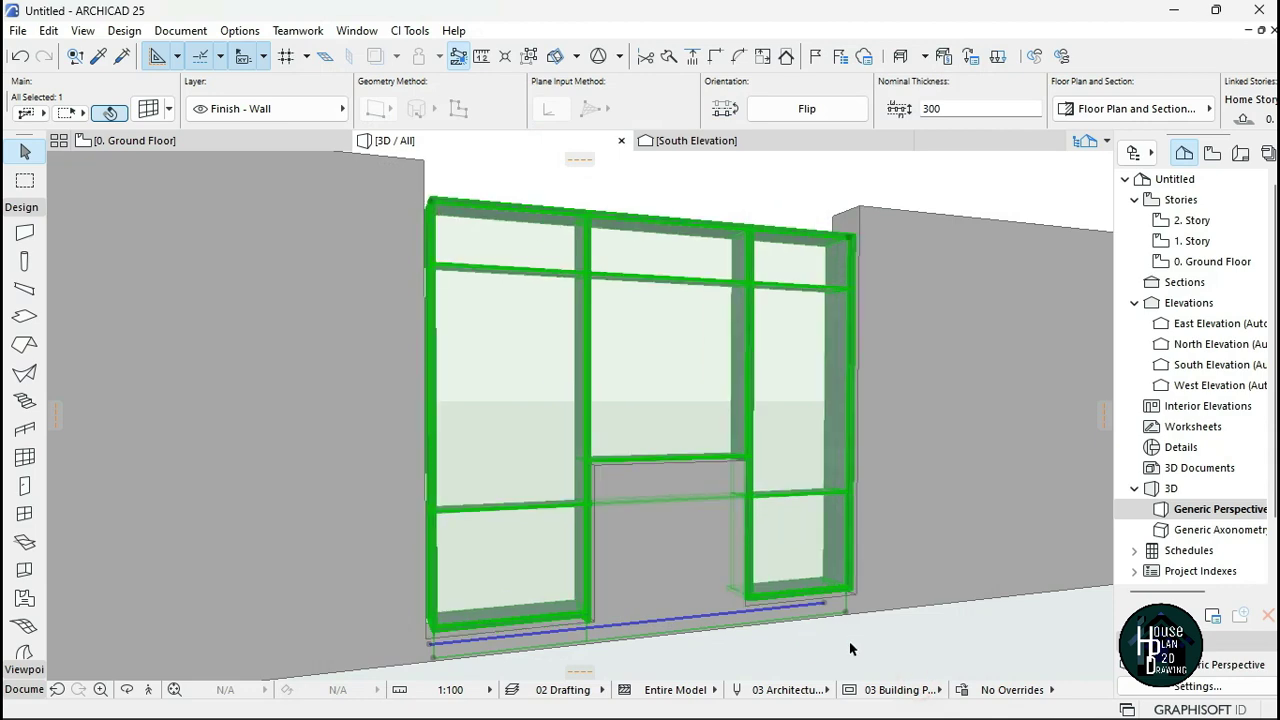
pyautogui.click(645, 647)
# Examine the slimmer window frames in 3D and compare the window with the reference photo.
pyautogui.click(148, 689)
pyautogui.press('Right')
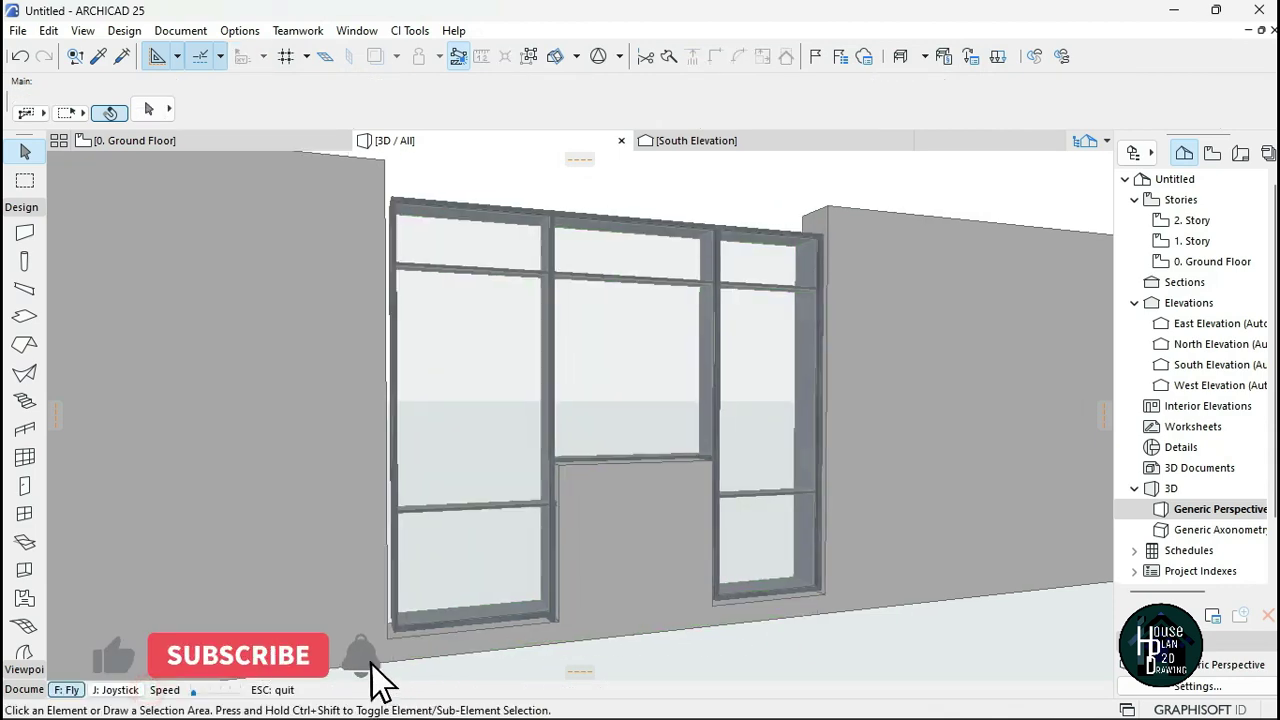
pyautogui.press('Down')
pyautogui.press('Up')
pyautogui.press('Left')
pyautogui.press('pagedown')
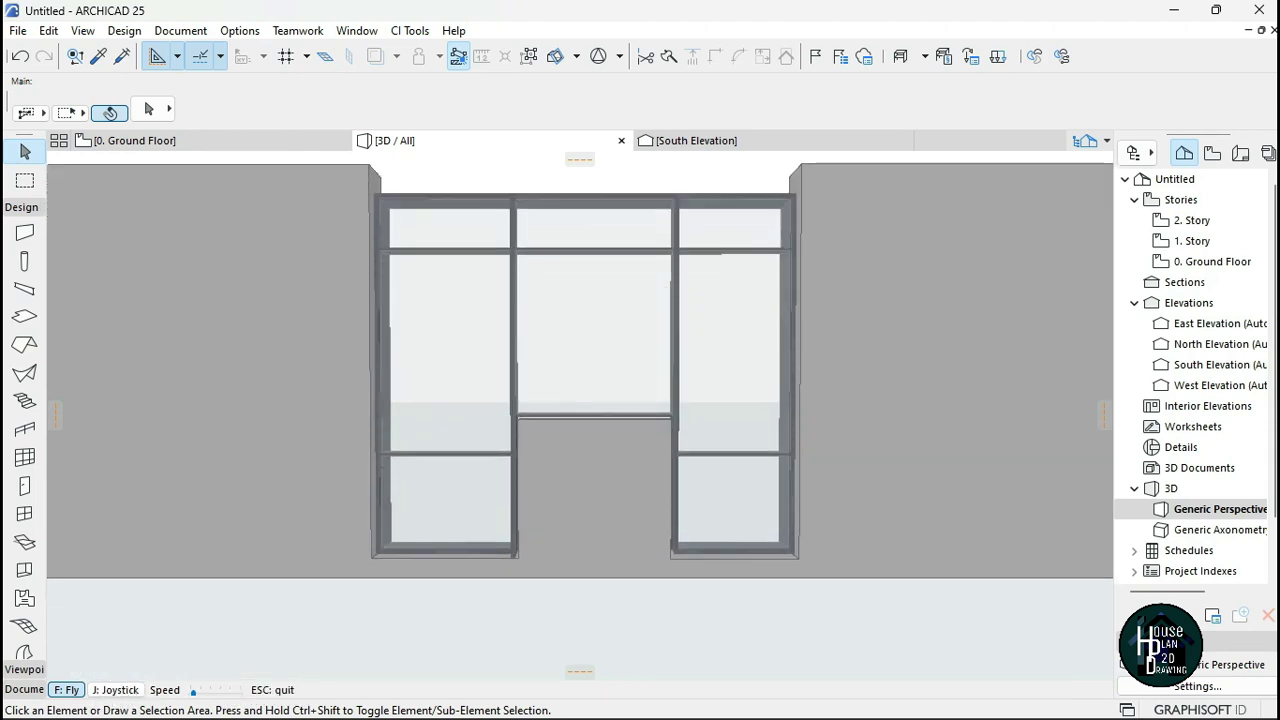
pyautogui.press('pageup')
pyautogui.press('Up')
pyautogui.press('Up')
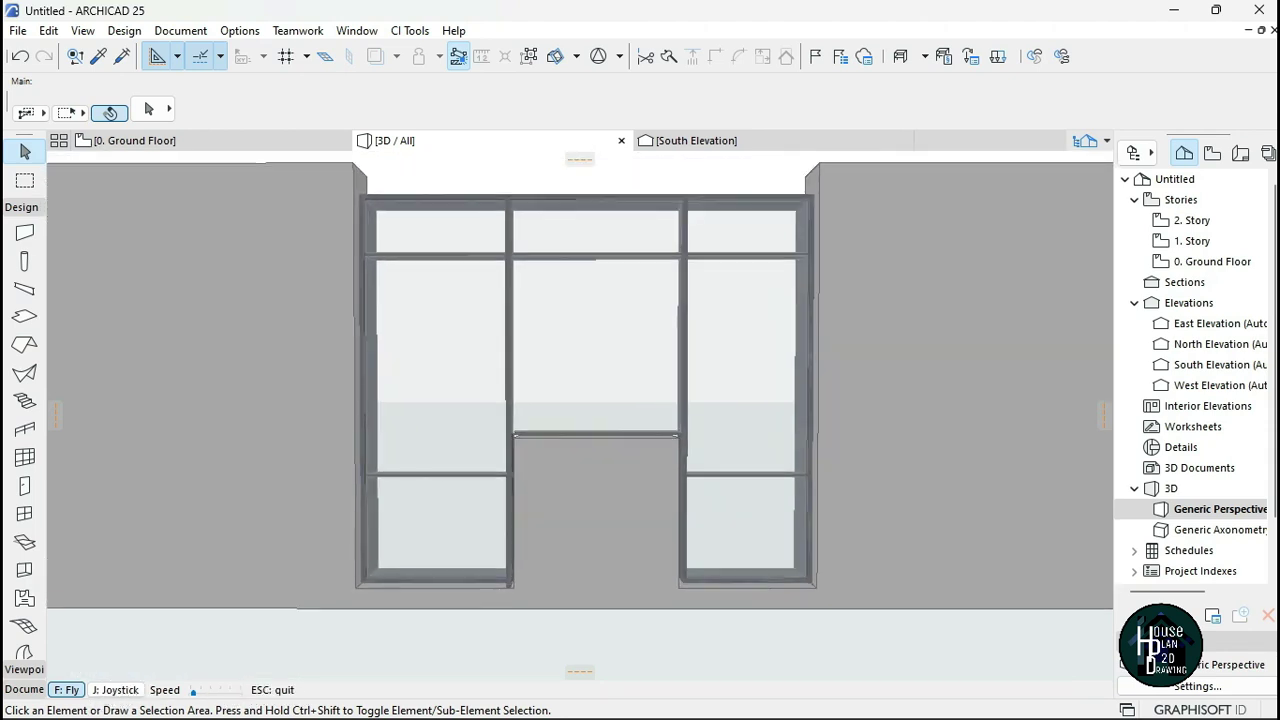
pyautogui.press('Escape')
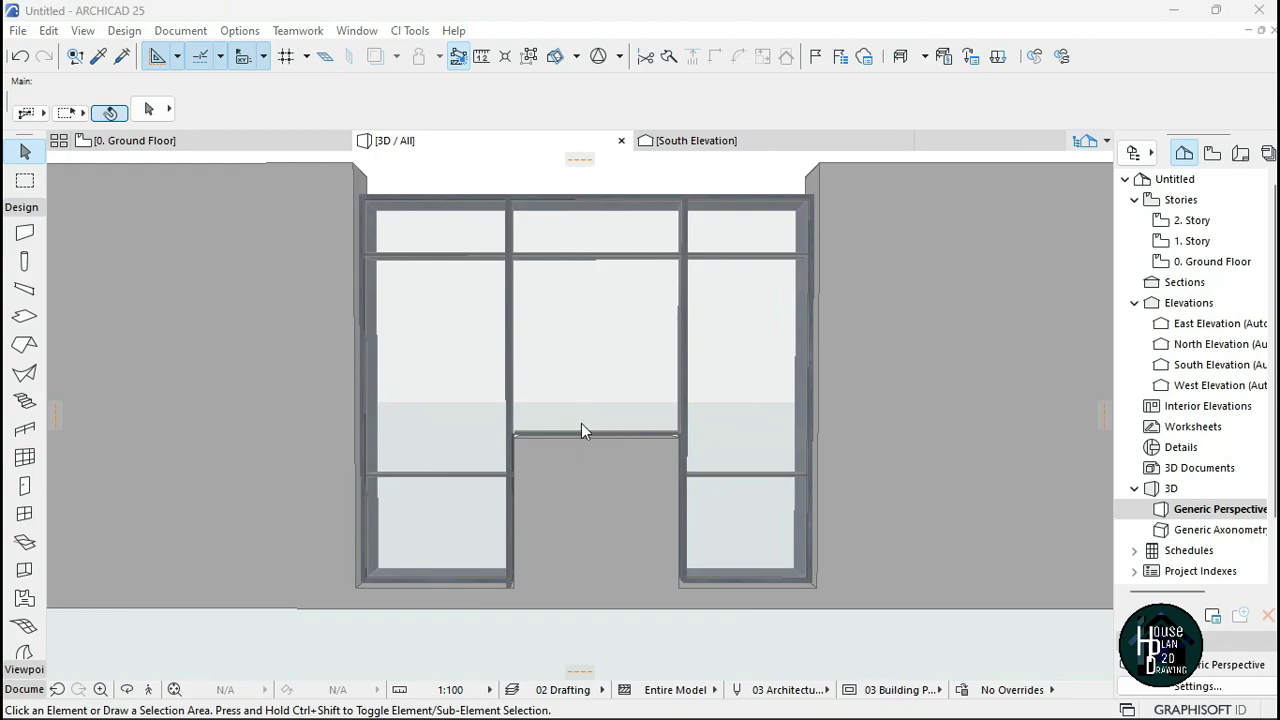
pyautogui.press('super+Tab')
pyautogui.click(648, 174)
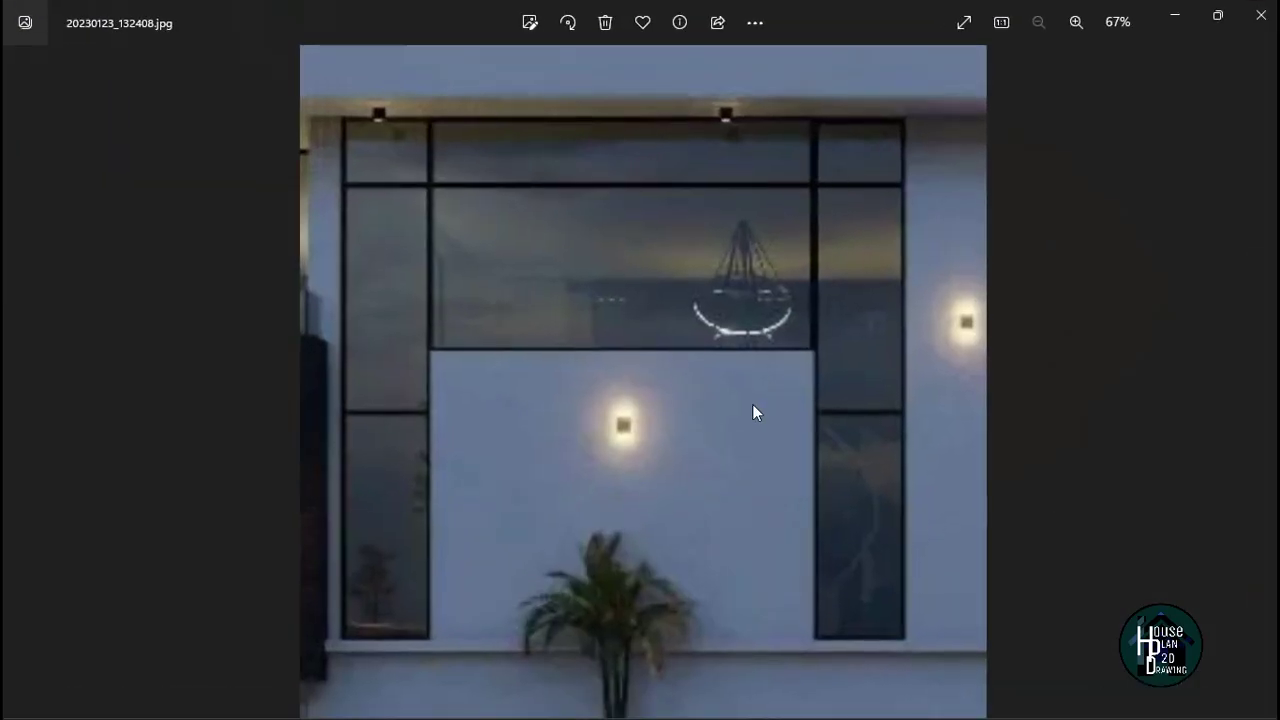
pyautogui.press('super+Tab')
pyautogui.click(725, 162)
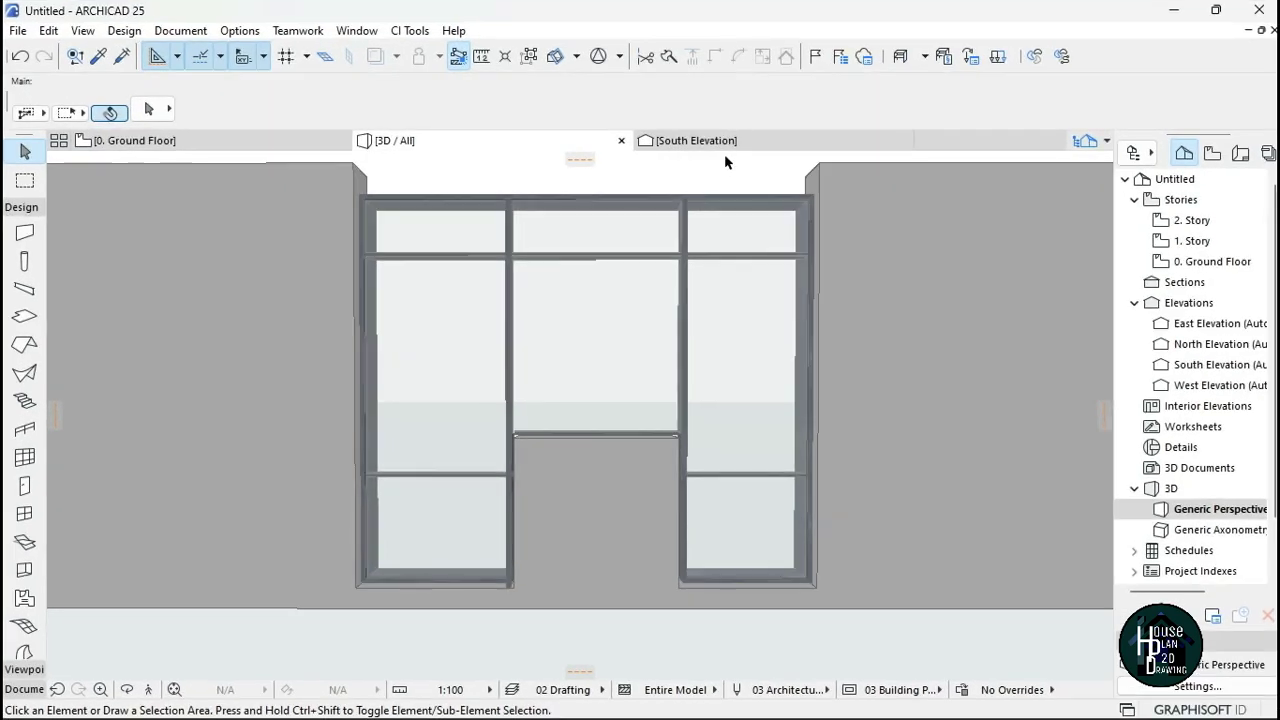
# In the South Elevation, raise the middle wall's top edge to the underside of the frame above it.
pyautogui.click(731, 140)
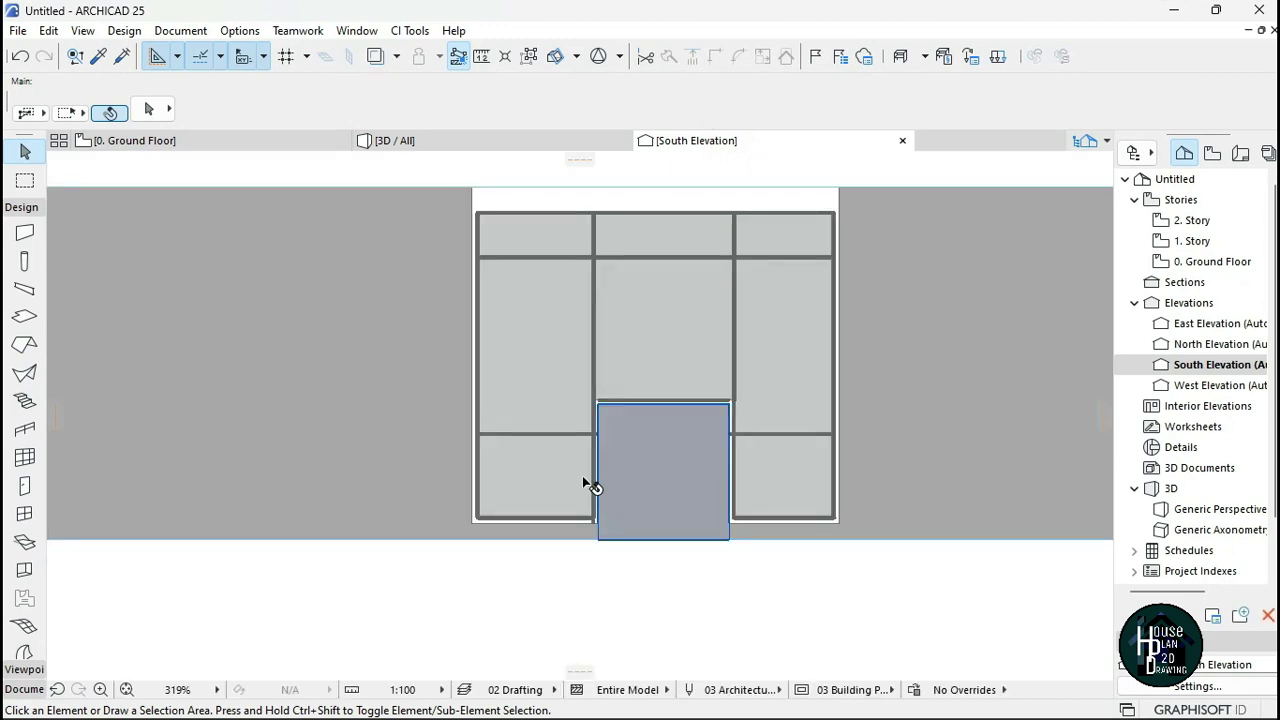
pyautogui.scroll(5, 690, 420)
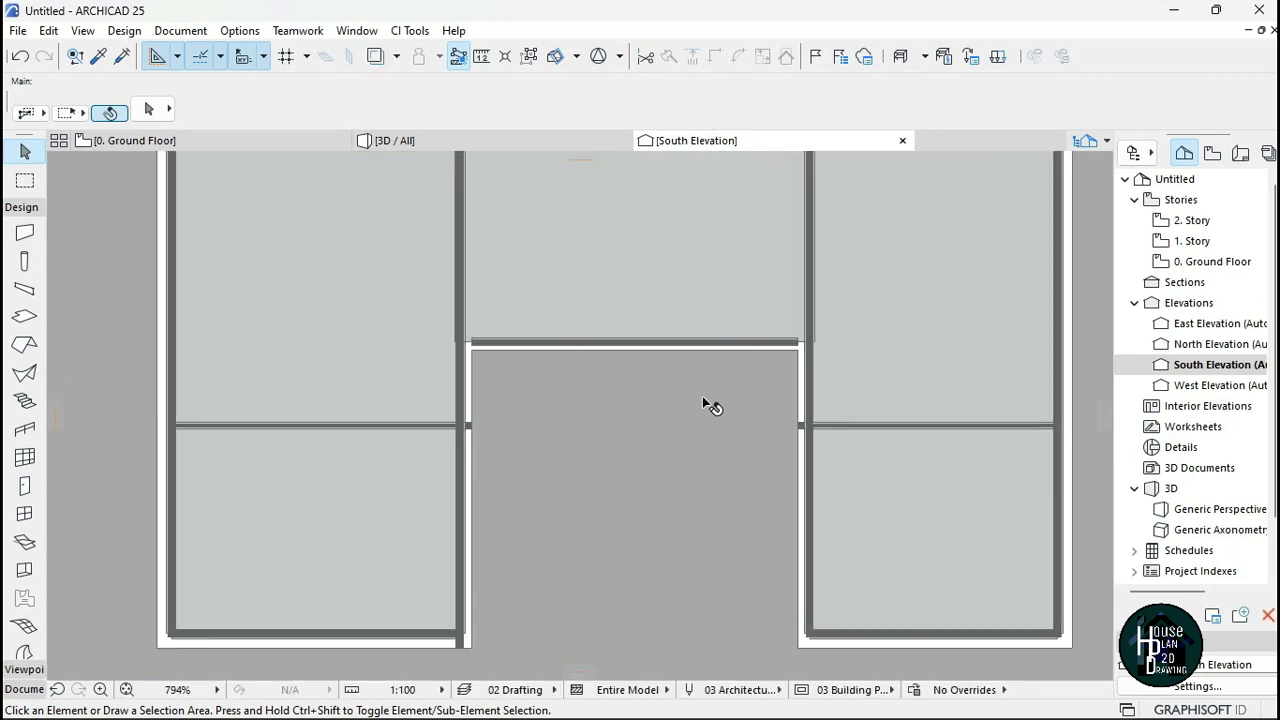
pyautogui.click(704, 398)
pyautogui.scroll(8, 810, 333)
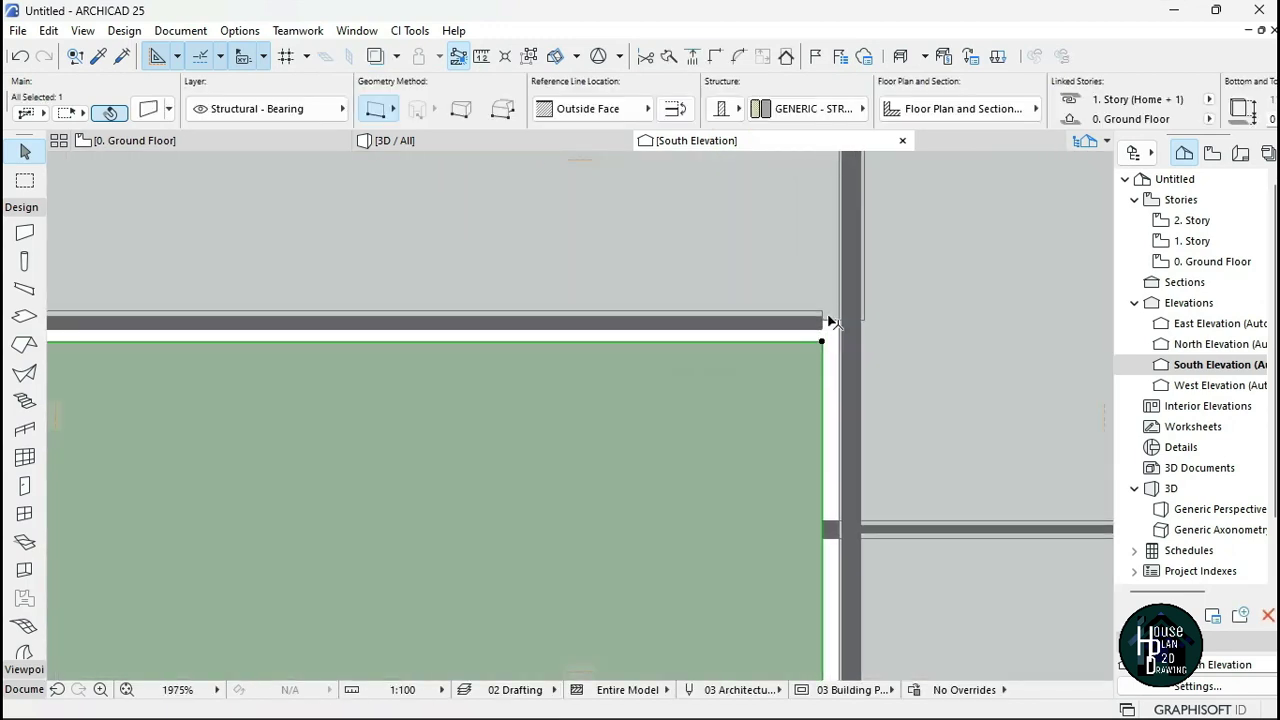
pyautogui.click(818, 336)
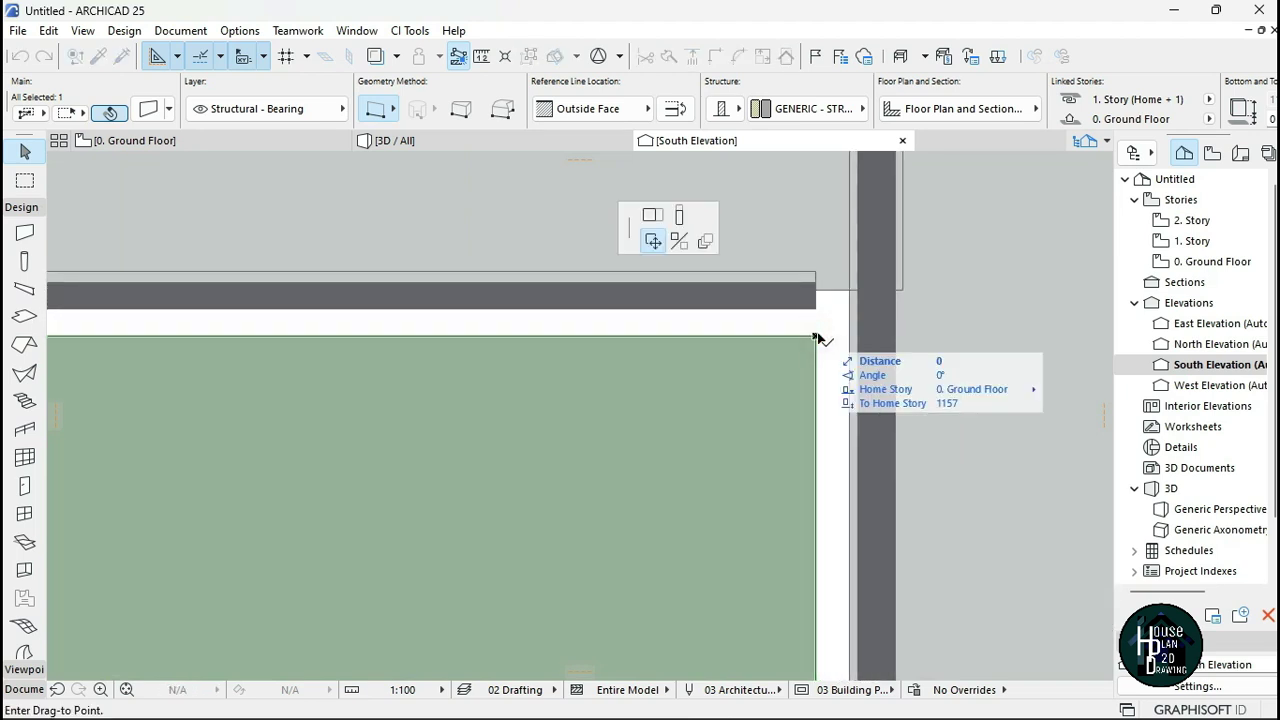
pyautogui.click(679, 215)
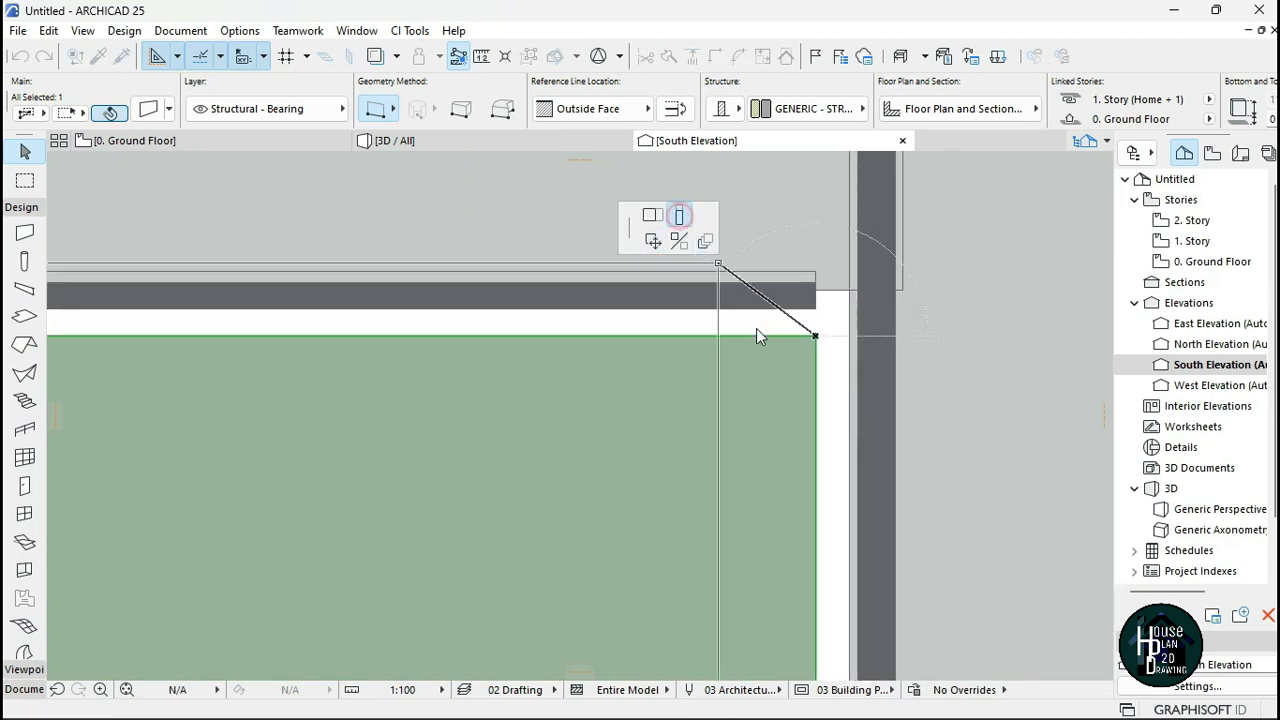
pyautogui.click(815, 307)
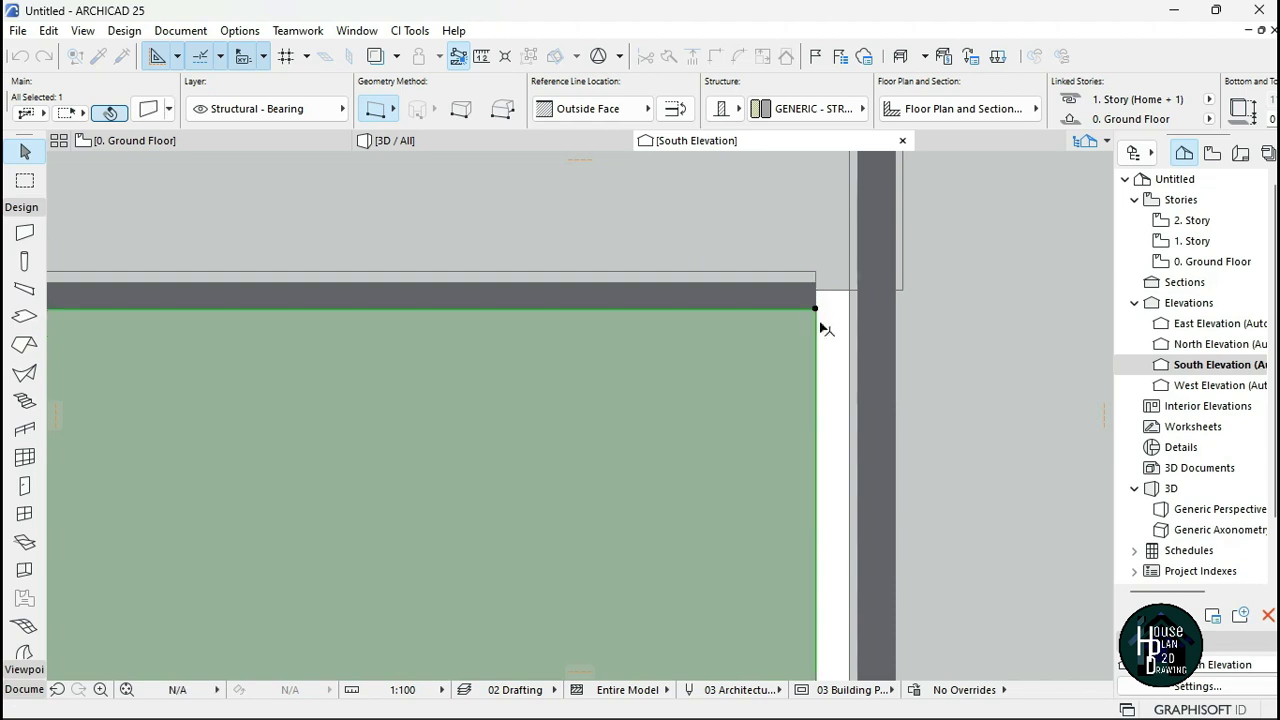
# Extend the middle wall's side to the right window's frame and raise the low wall beneath that window to the frame's underside.
pyautogui.scroll(5, 818, 601)
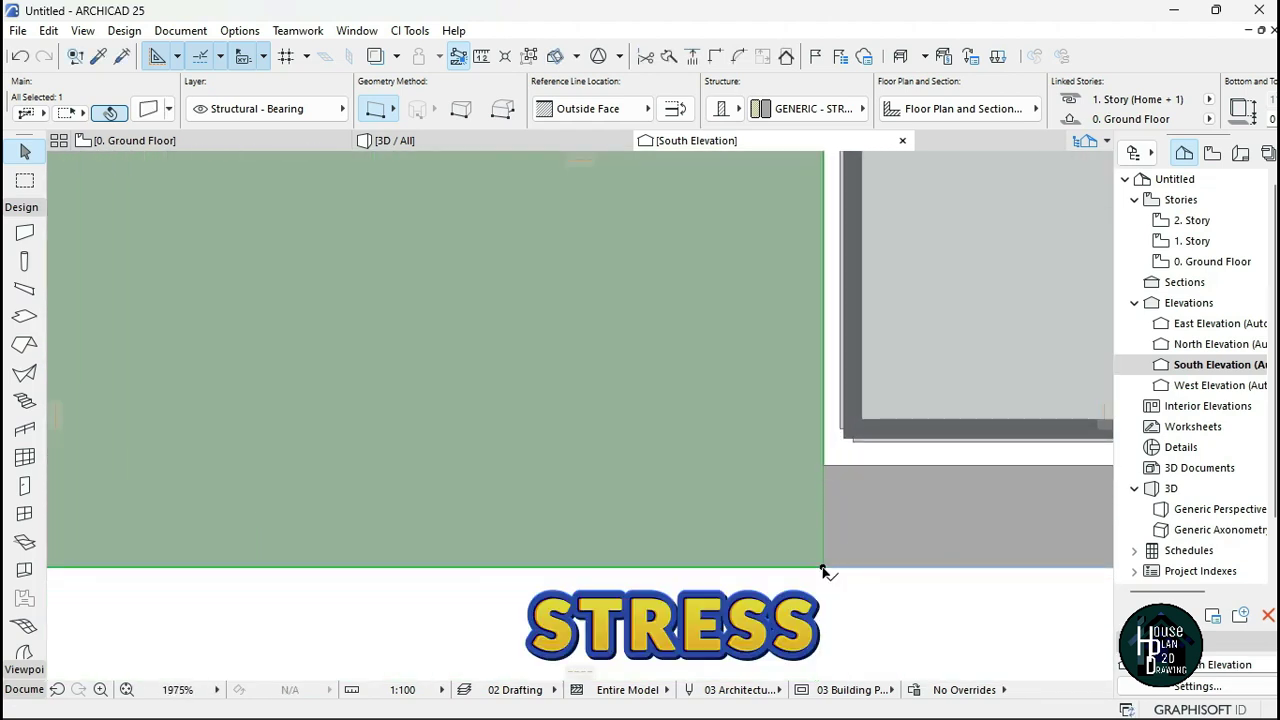
pyautogui.click(823, 568)
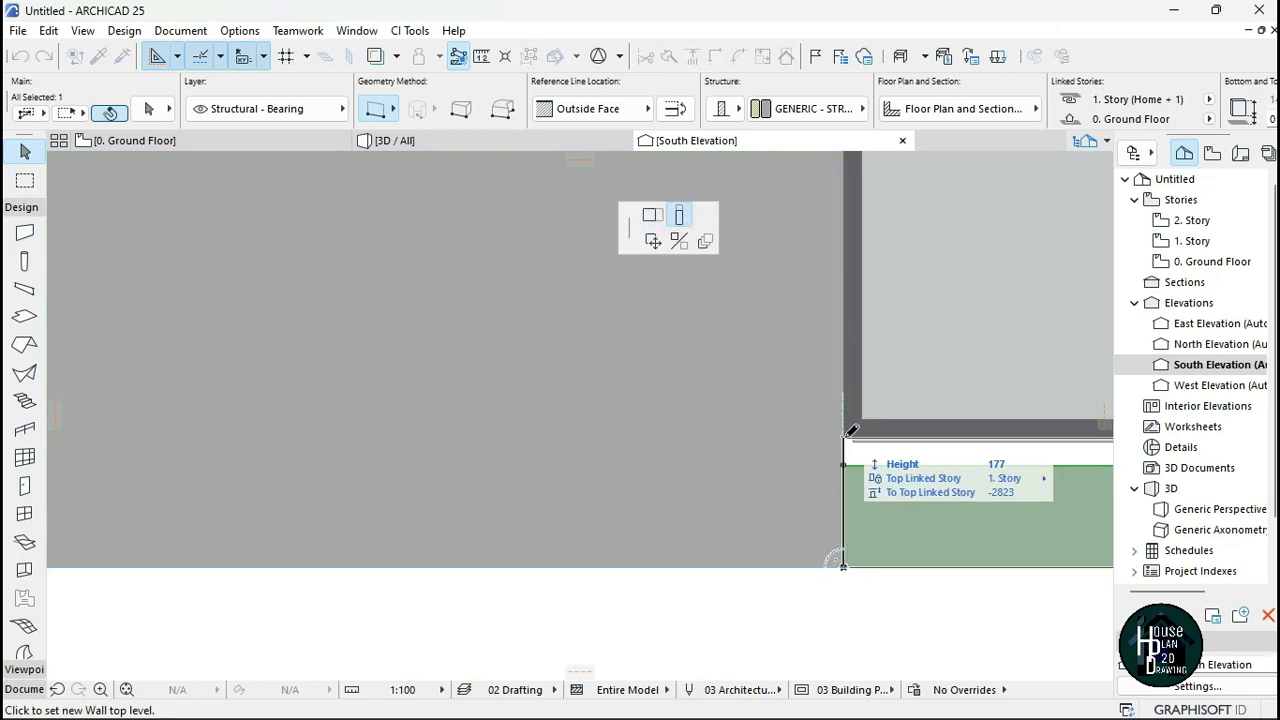
pyautogui.scroll(-5, 871, 537)
# Stretch both ends of the bottom frame above the middle wall to meet the adjacent mullions.
pyautogui.scroll(5, 771, 437)
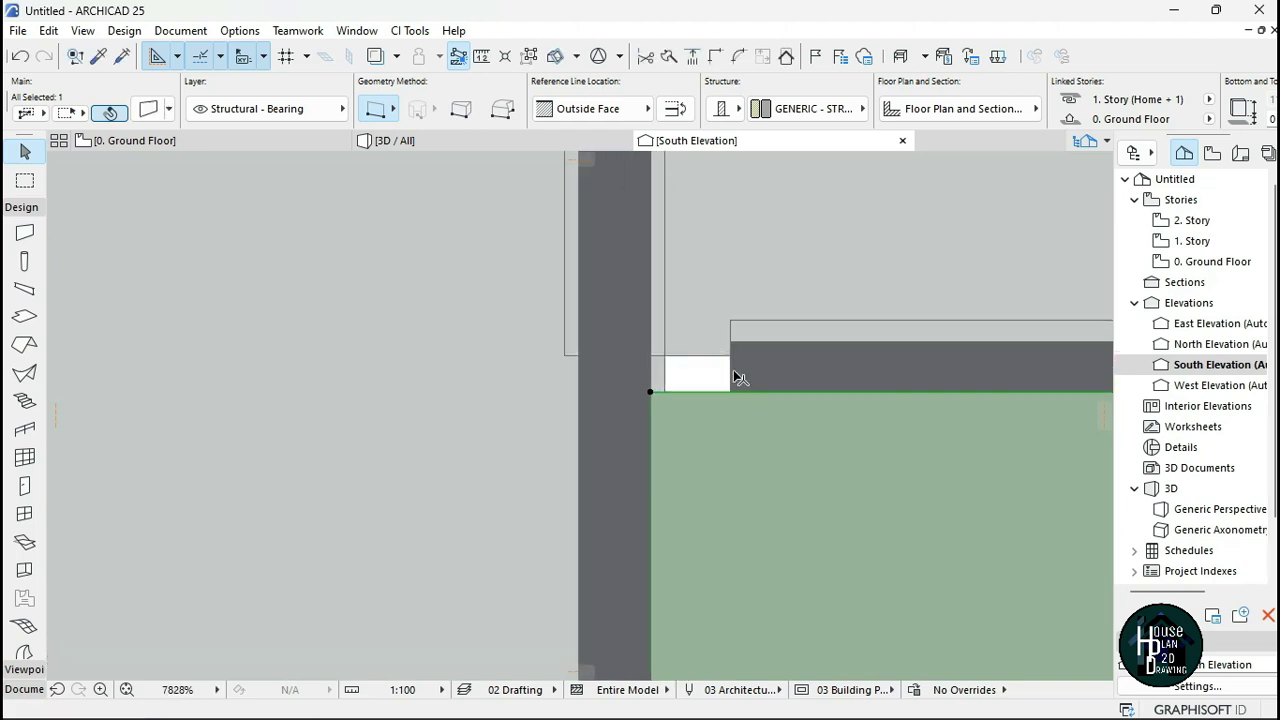
pyautogui.click(784, 449)
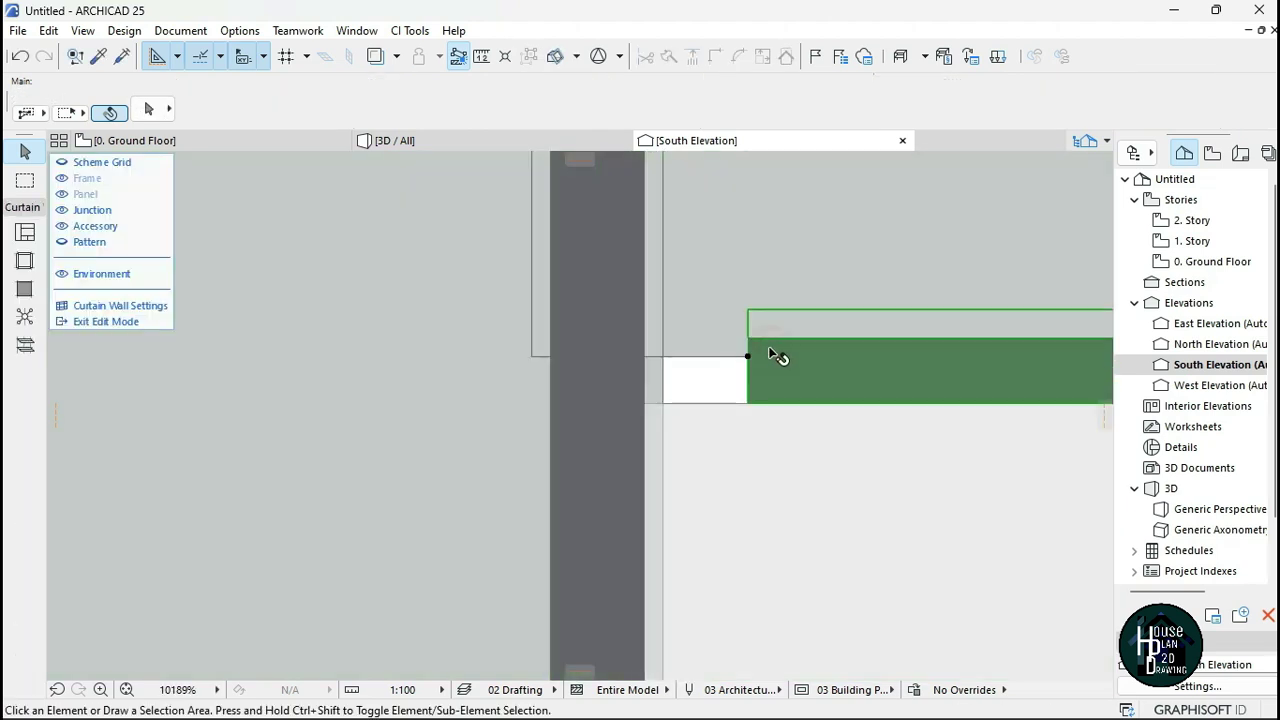
pyautogui.click(648, 355)
pyautogui.scroll(-5, 688, 376)
pyautogui.scroll(5, 921, 364)
pyautogui.click(846, 398)
pyautogui.click(929, 397)
pyautogui.click(929, 397)
pyautogui.press('Escape')
pyautogui.press('Escape')
pyautogui.scroll(-8, 904, 440)
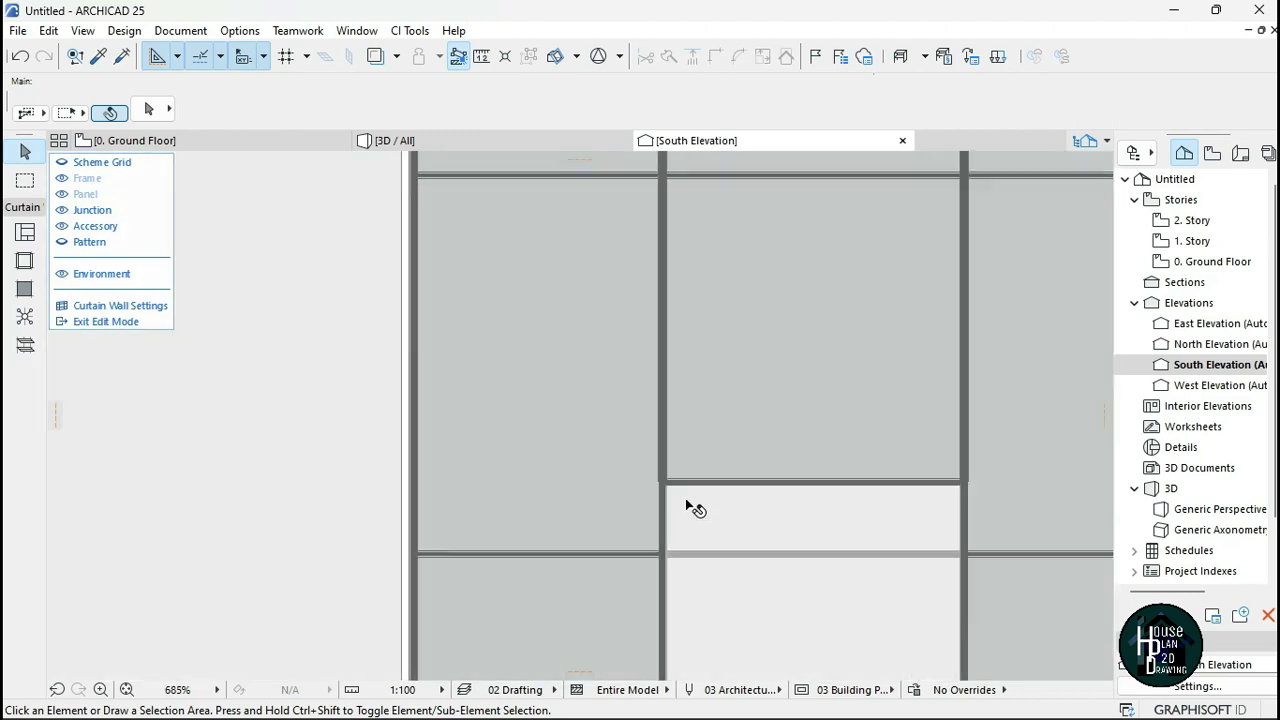
pyautogui.scroll(8, 961, 571)
pyautogui.press('Escape')
# Adjust the wall edges at the right window's lower corner to meet the window frame.
pyautogui.scroll(-2, 931, 617)
pyautogui.moveTo(931, 617); pyautogui.dragTo(827, 502, button='middle')
pyautogui.scroll(2, 832, 452)
pyautogui.click(846, 634)
pyautogui.click(847, 636)
pyautogui.click(771, 485)
pyautogui.click(846, 448)
# Fit the ends and top of the low wall beneath the left window to the window frame.
pyautogui.scroll(-5, 815, 484)
pyautogui.scroll(8, 849, 514)
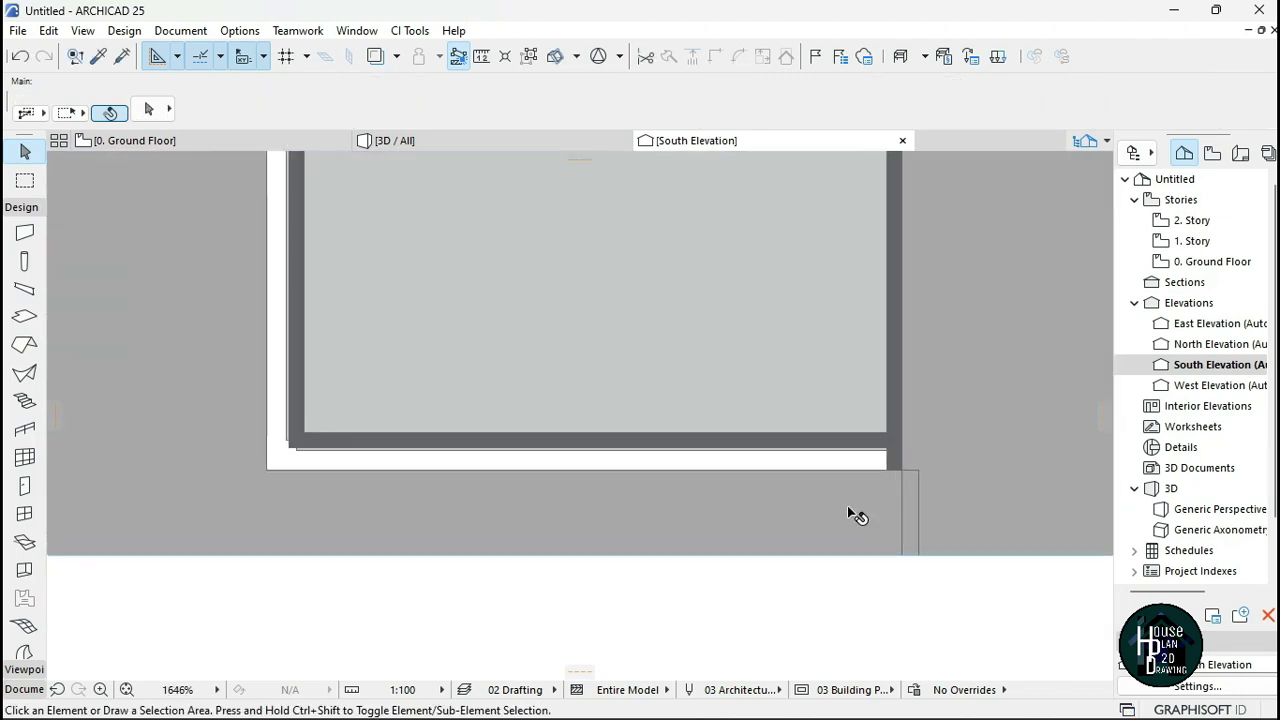
pyautogui.click(920, 458)
pyautogui.click(891, 456)
pyautogui.press('Escape')
pyautogui.scroll(-6, 892, 485)
pyautogui.scroll(5, 745, 505)
pyautogui.click(741, 423)
pyautogui.press('Escape')
pyautogui.click(741, 423)
pyautogui.click(651, 217)
pyautogui.click(767, 422)
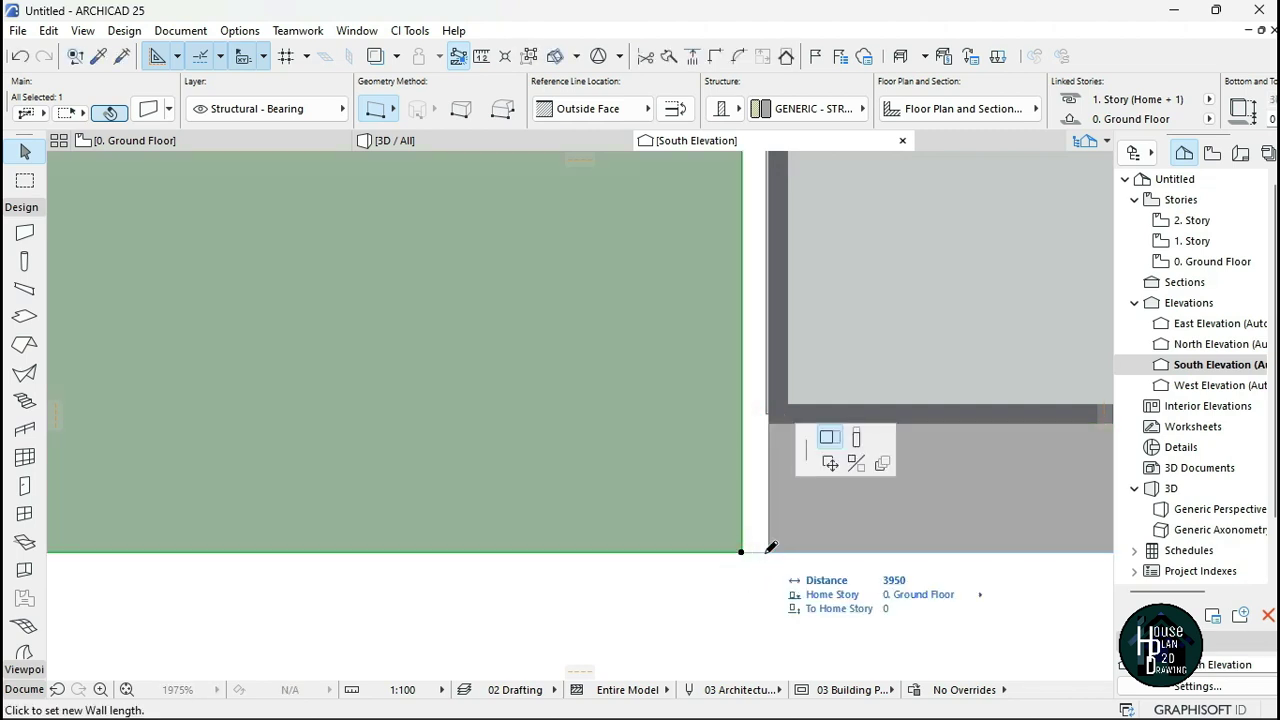
# Lengthen the left wall to meet the left window's outer frame, and clear the selection.
pyautogui.click(767, 550)
pyautogui.scroll(-6, 734, 554)
pyautogui.press('Escape')
# Edit the curtain wall to trim the left window's inner mullion where it protrudes below the bottom frame.
pyautogui.scroll(6, 1020, 548)
pyautogui.doubleClick(698, 505)
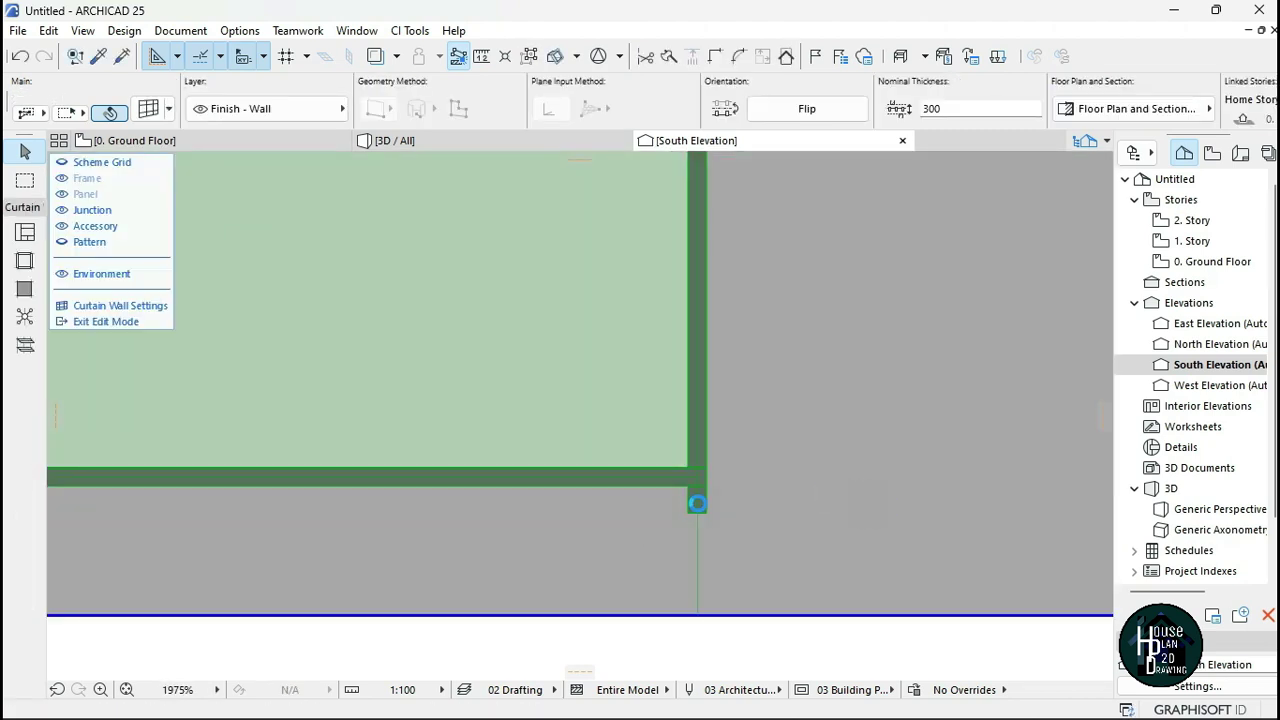
pyautogui.rightClick(698, 505)
pyautogui.click(760, 306)
pyautogui.press('Escape')
# Examine the closed gaps in the South Elevation and view the window from several angles in 3D.
pyautogui.scroll(-8, 666, 505)
pyautogui.scroll(1, 785, 408)
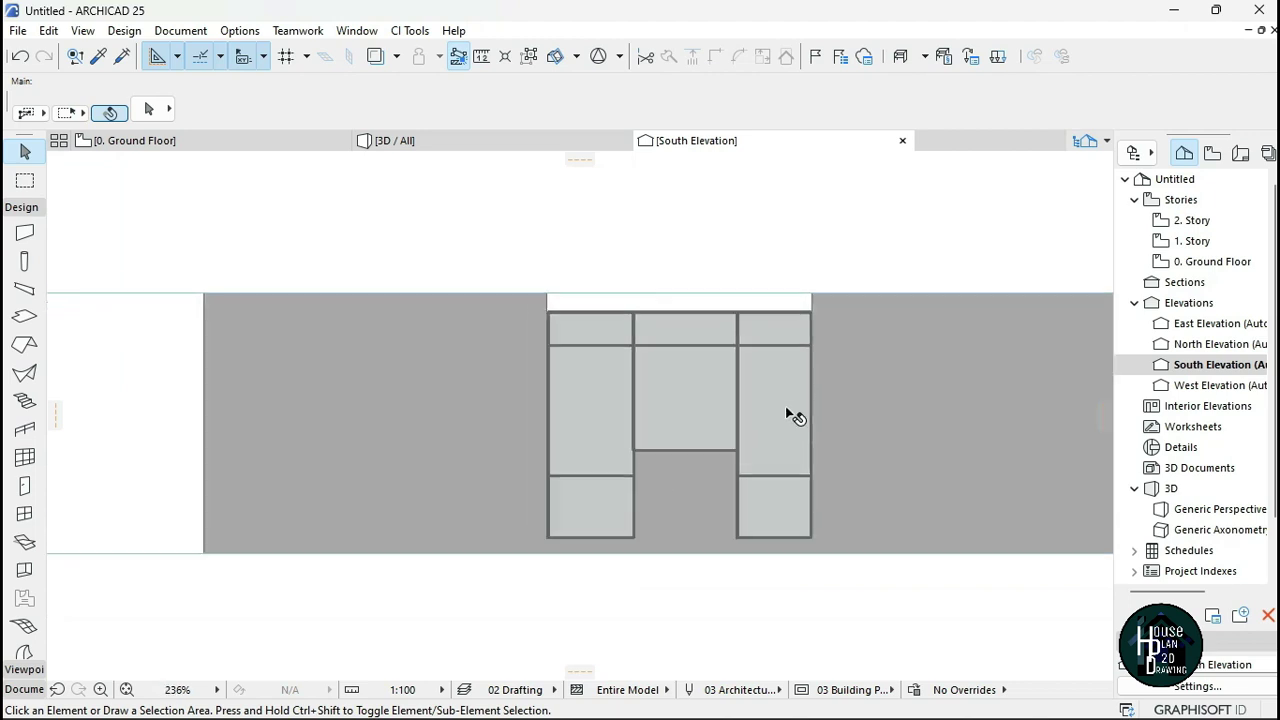
pyautogui.scroll(3, 755, 470)
pyautogui.scroll(-2, 733, 525)
pyautogui.scroll(1, 729, 517)
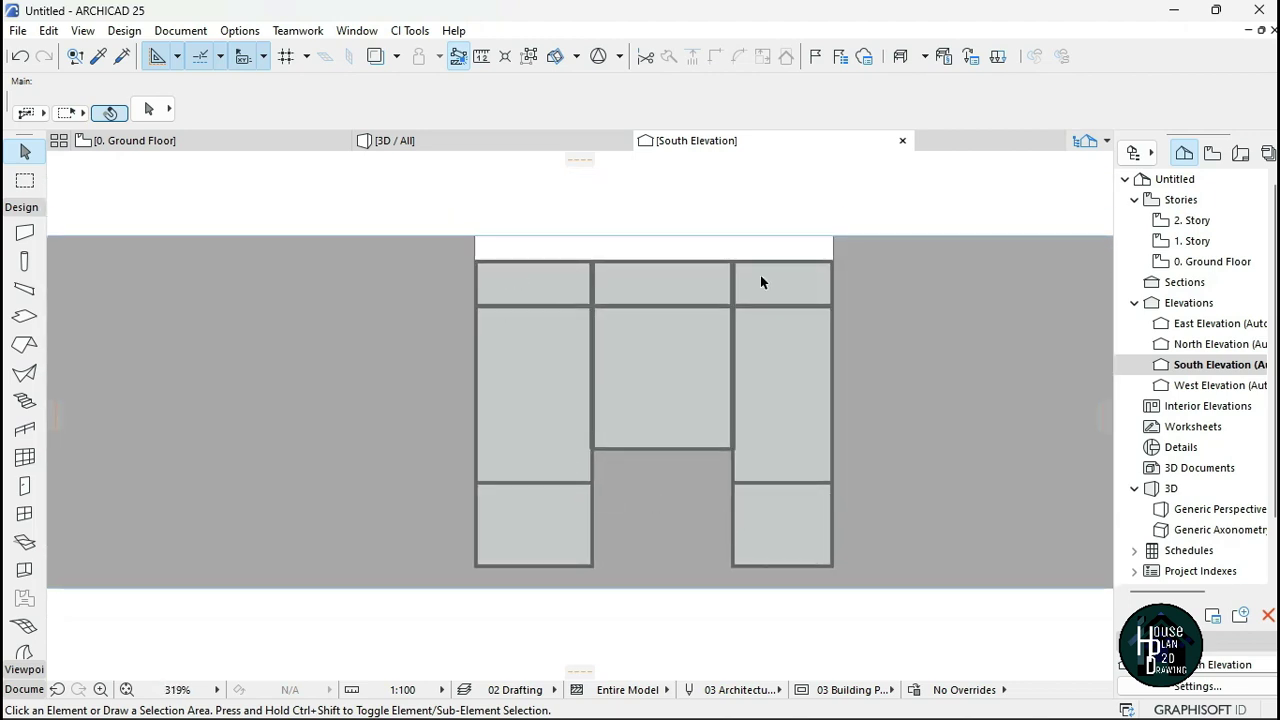
pyautogui.scroll(2, 785, 540)
pyautogui.scroll(-1, 700, 483)
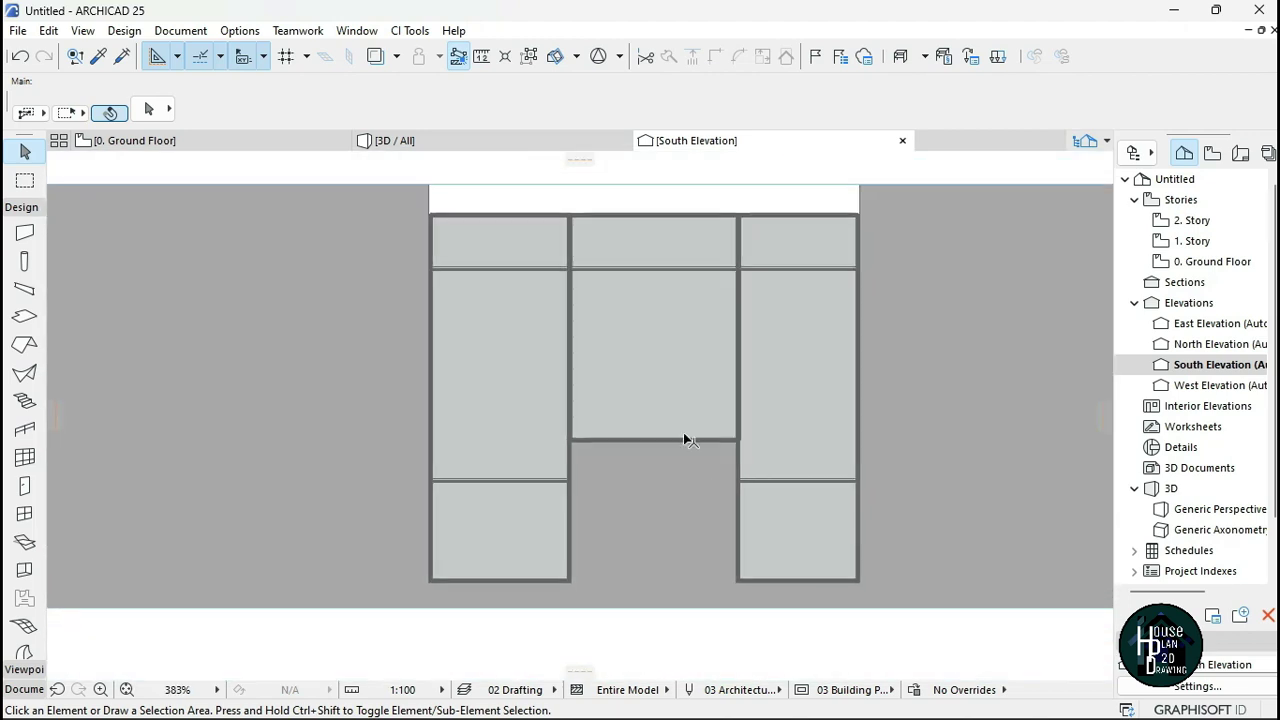
pyautogui.click(530, 140)
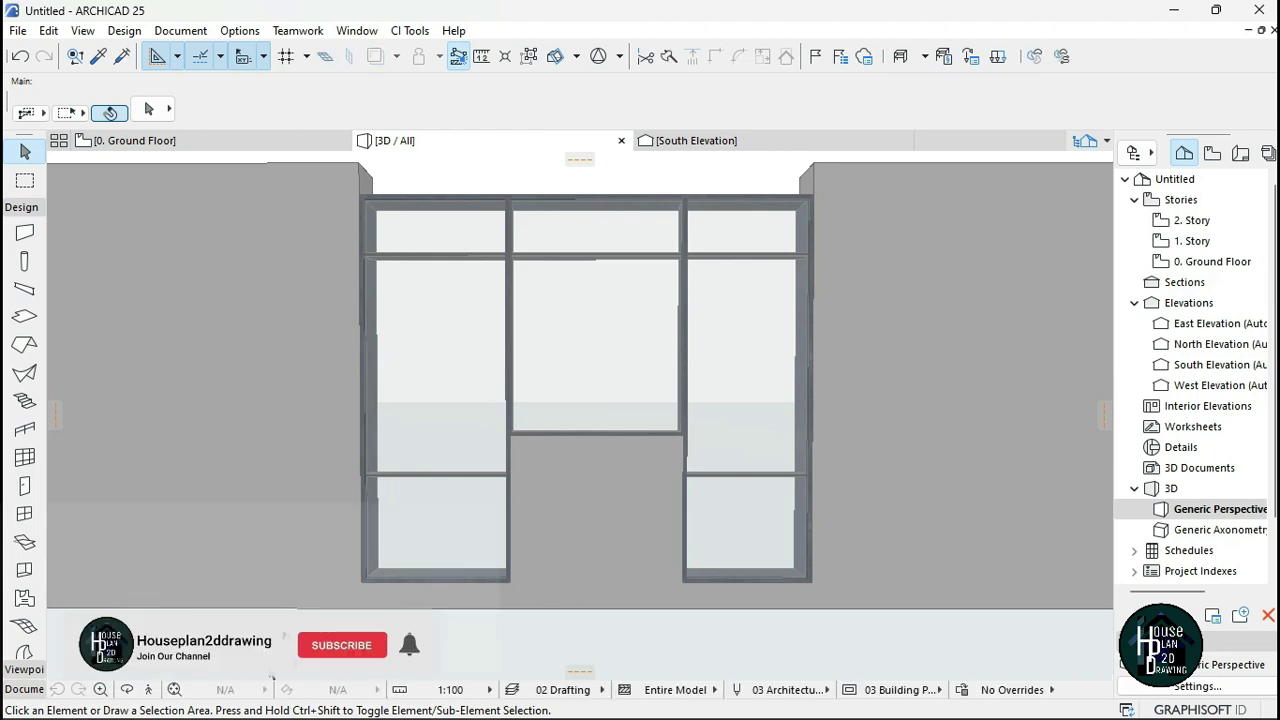
pyautogui.click(152, 689)
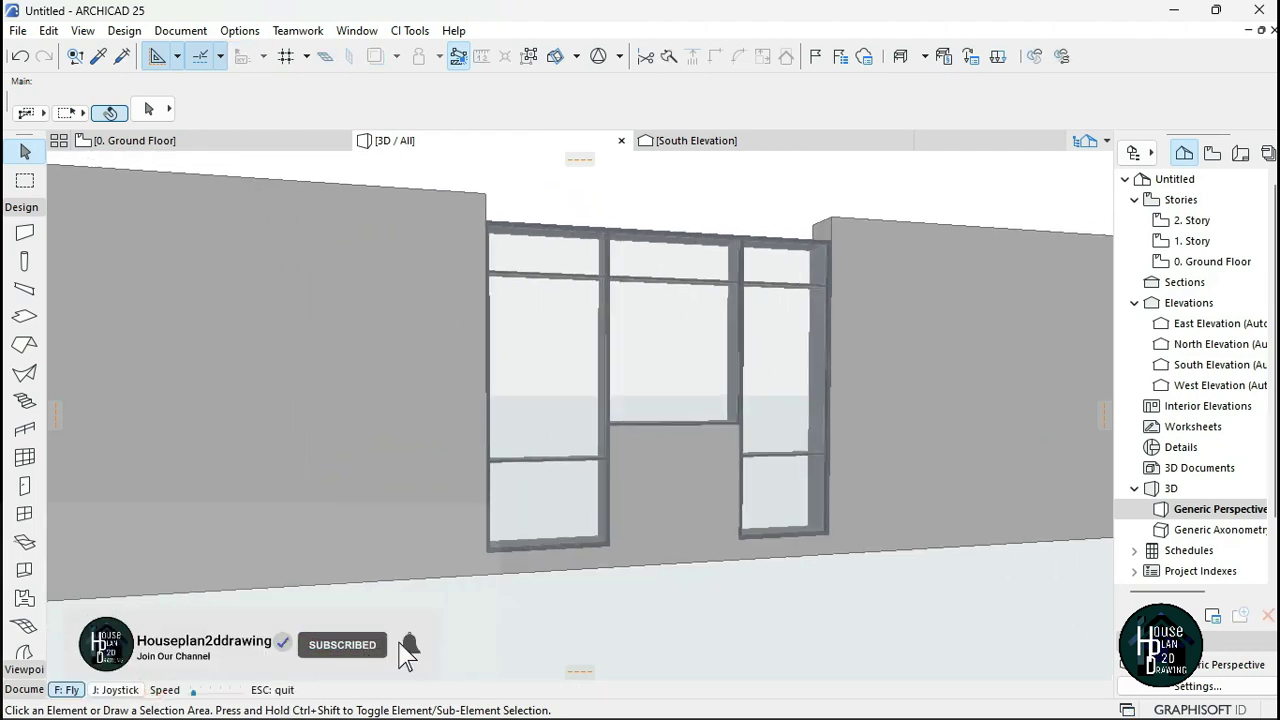
pyautogui.press('Up')
pyautogui.press('Down')
pyautogui.press('Up')
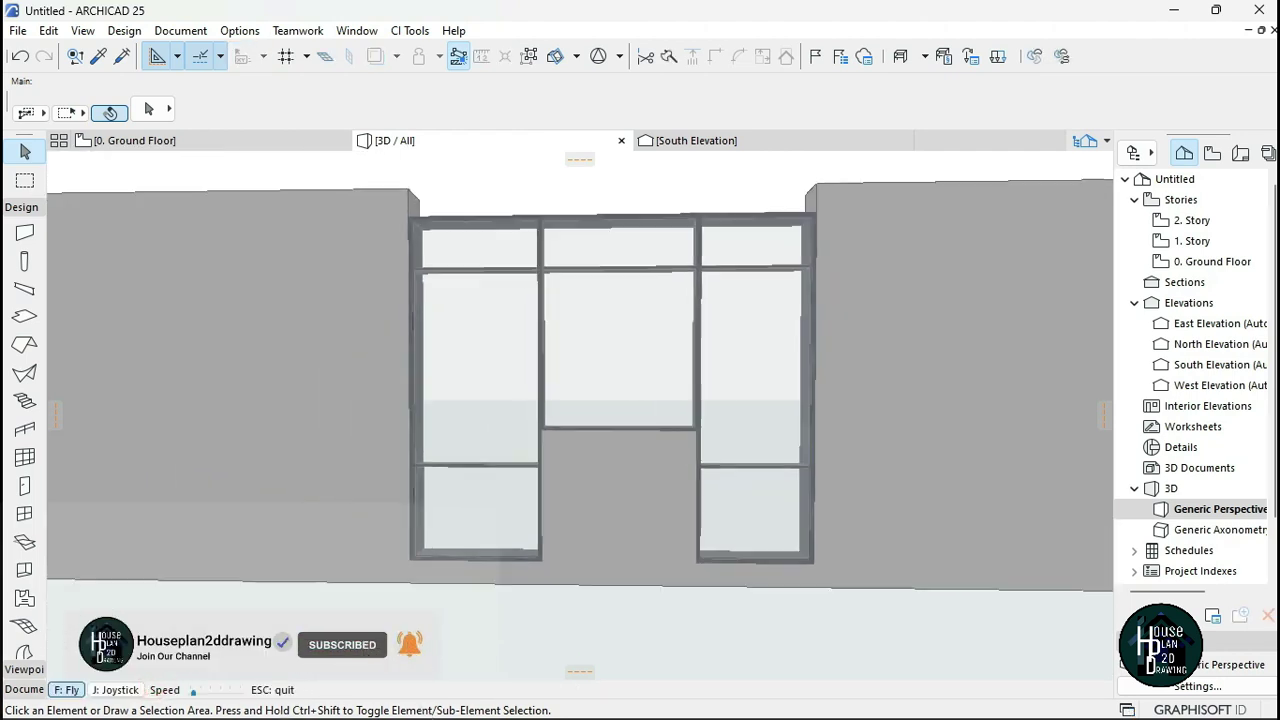
pyautogui.press('Down')
pyautogui.press('Left')
pyautogui.press('Up')
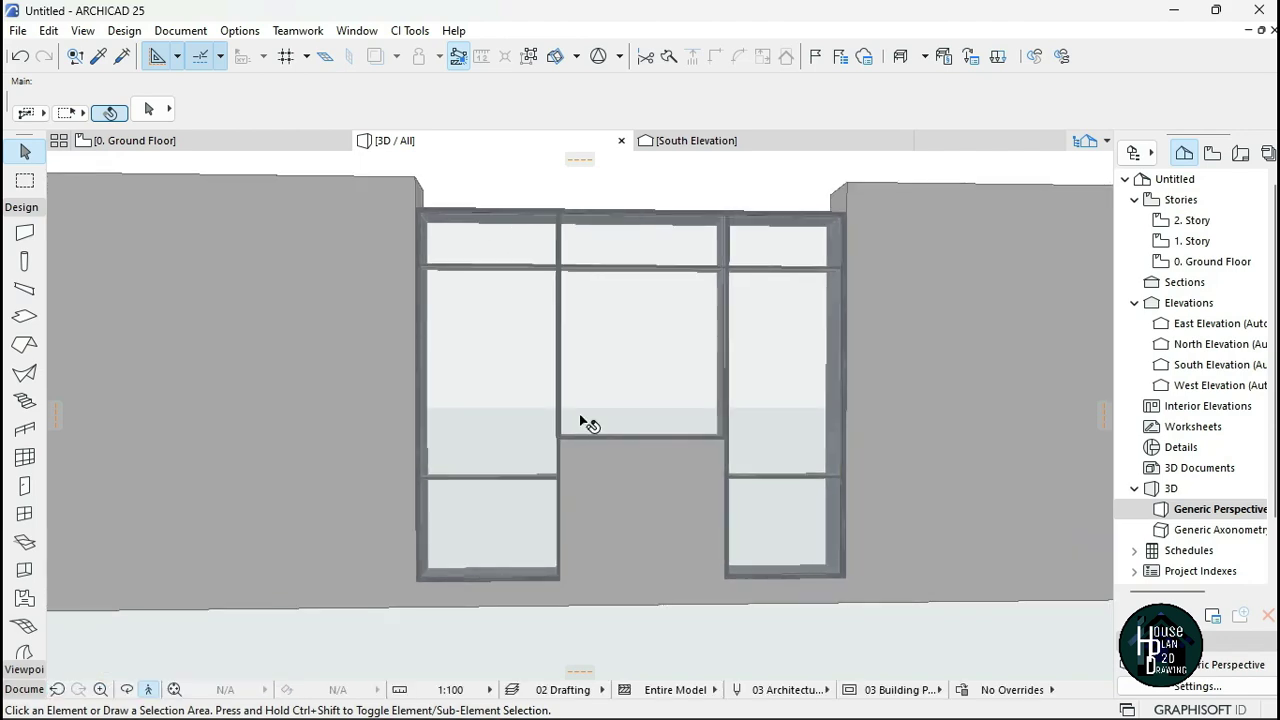
# Switch to the reference photo 20230123_132408.jpg to compare the window layout, and return to the model.
pyautogui.press('super+Tab')
pyautogui.click(728, 200)
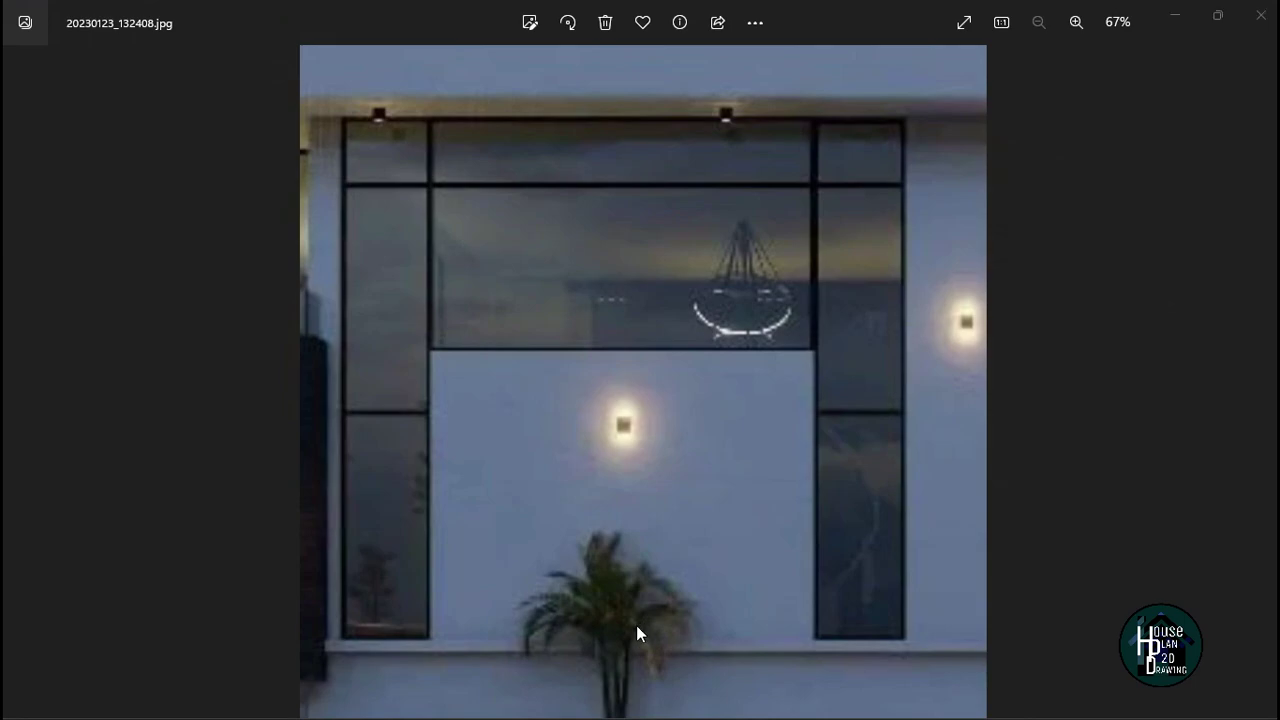
pyautogui.press('super+Tab')
pyautogui.click(600, 286)
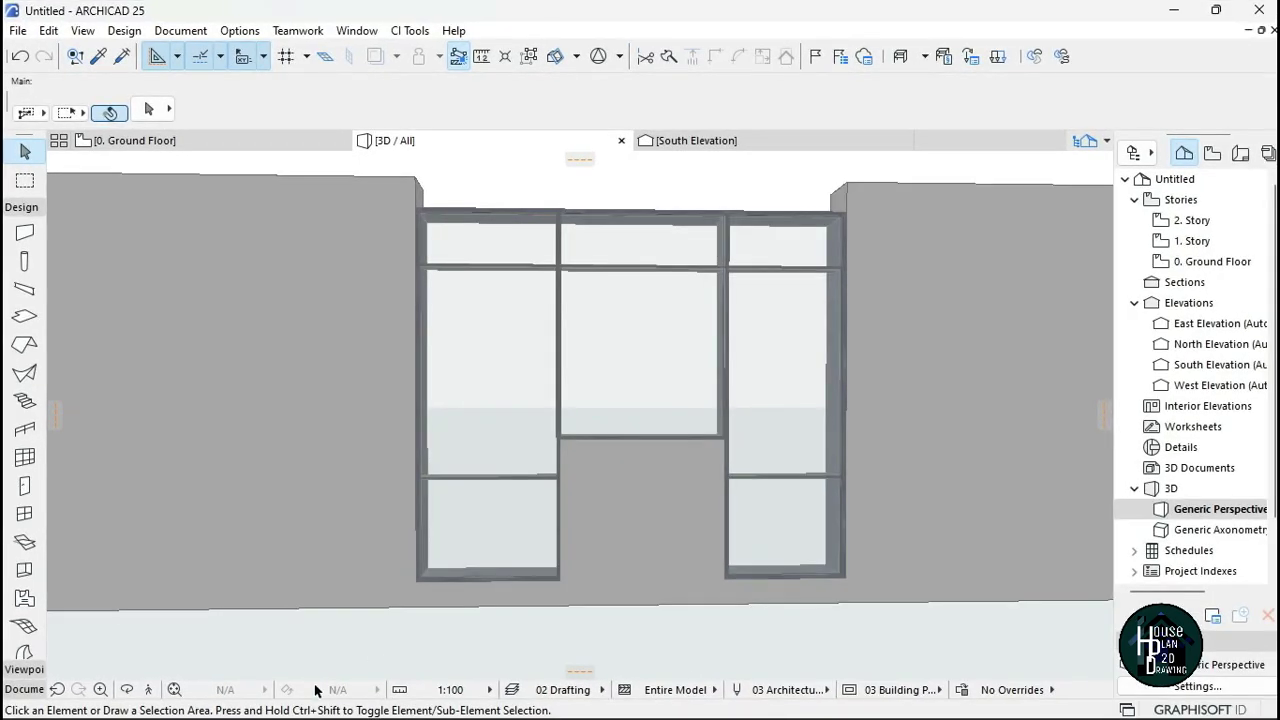
# Switch to the other ARCHICAD project with the furnished version of the window and examine it in 3D.
pyautogui.click(174, 690)
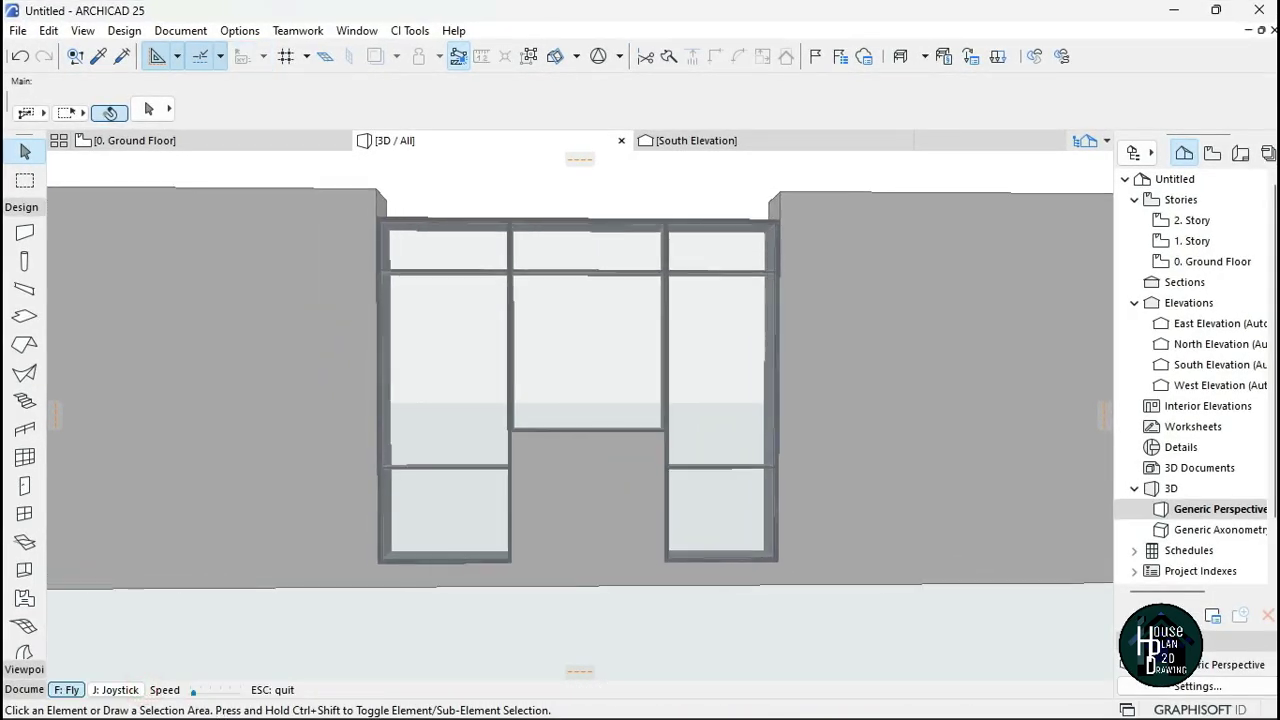
pyautogui.press('super+Tab')
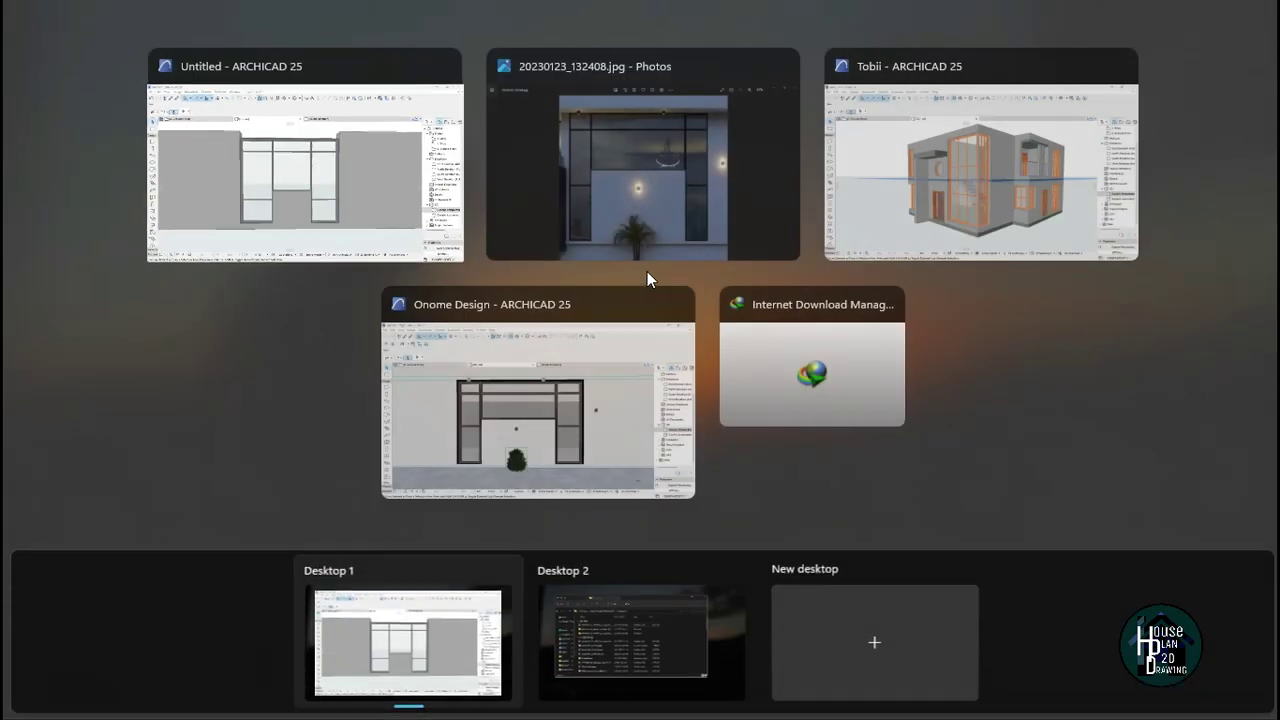
pyautogui.click(498, 439)
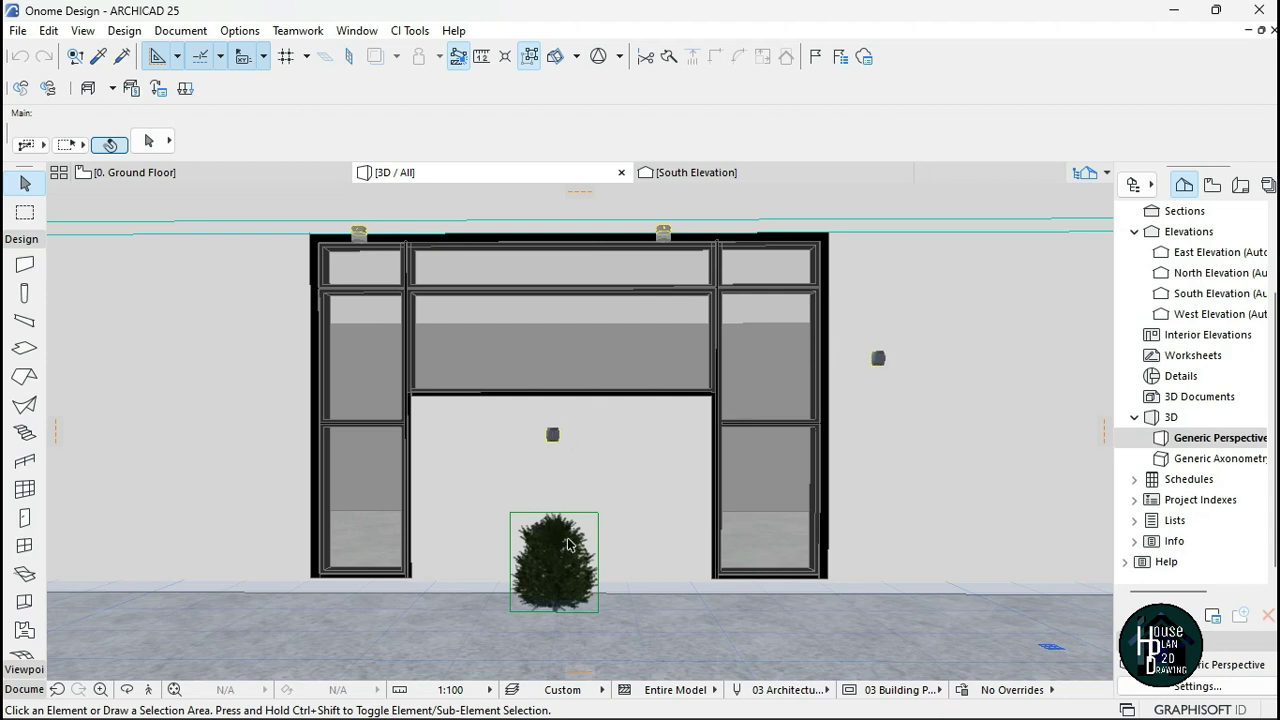
pyautogui.click(151, 689)
pyautogui.press('Up')
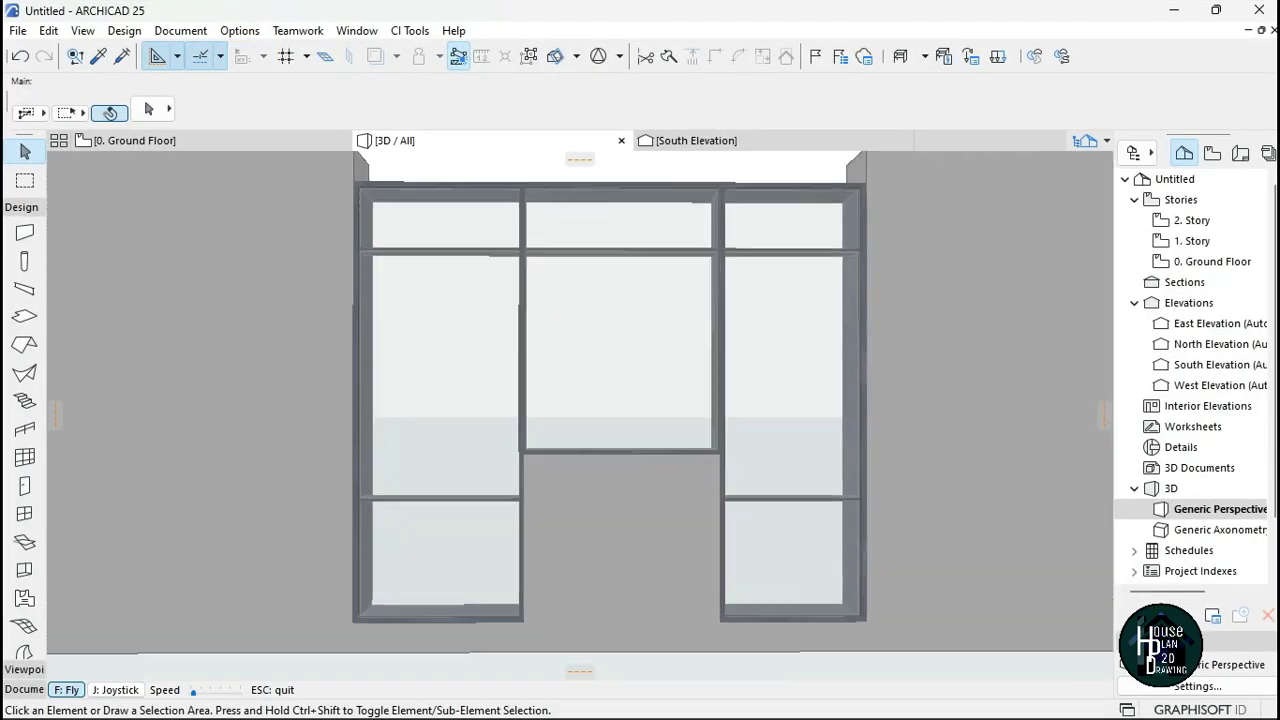
# Explore the U-shaped window model in 3D, checking the frames and wall junctions from both sides.
pyautogui.press('Up')
pyautogui.press('Left')
pyautogui.press('Down')
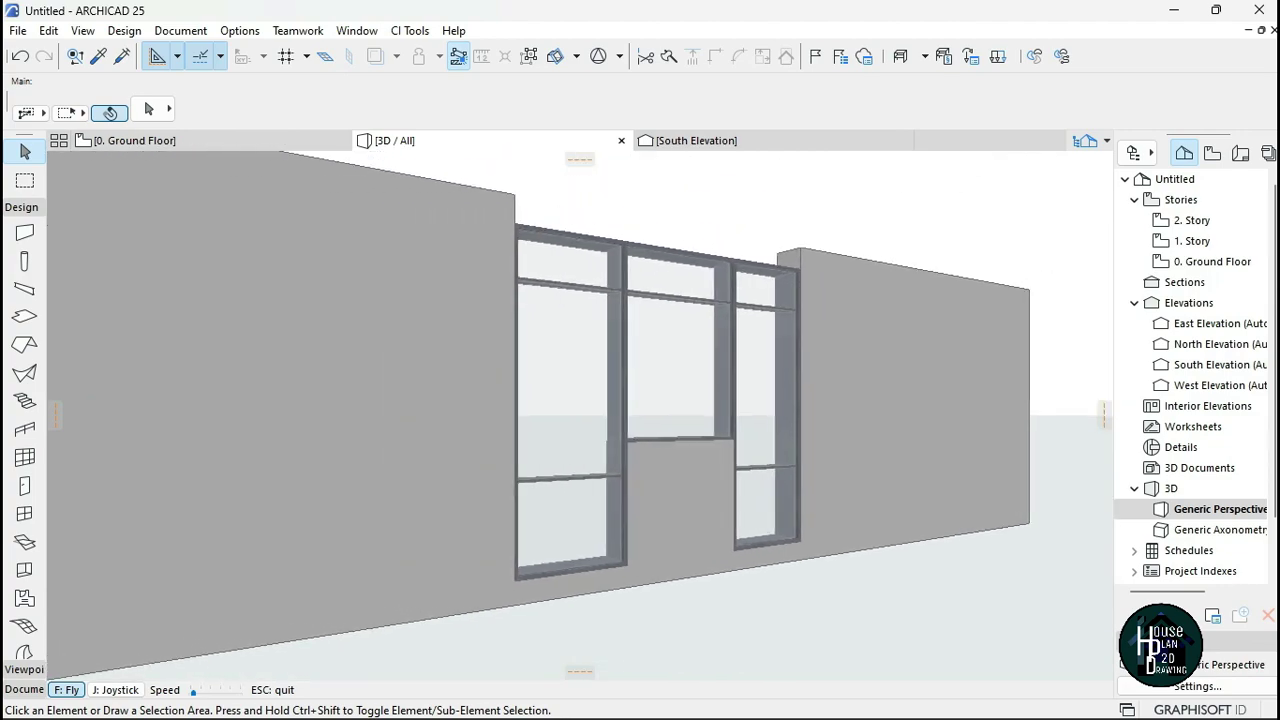
pyautogui.press('Up')
pyautogui.press('Down')
pyautogui.press('Up')
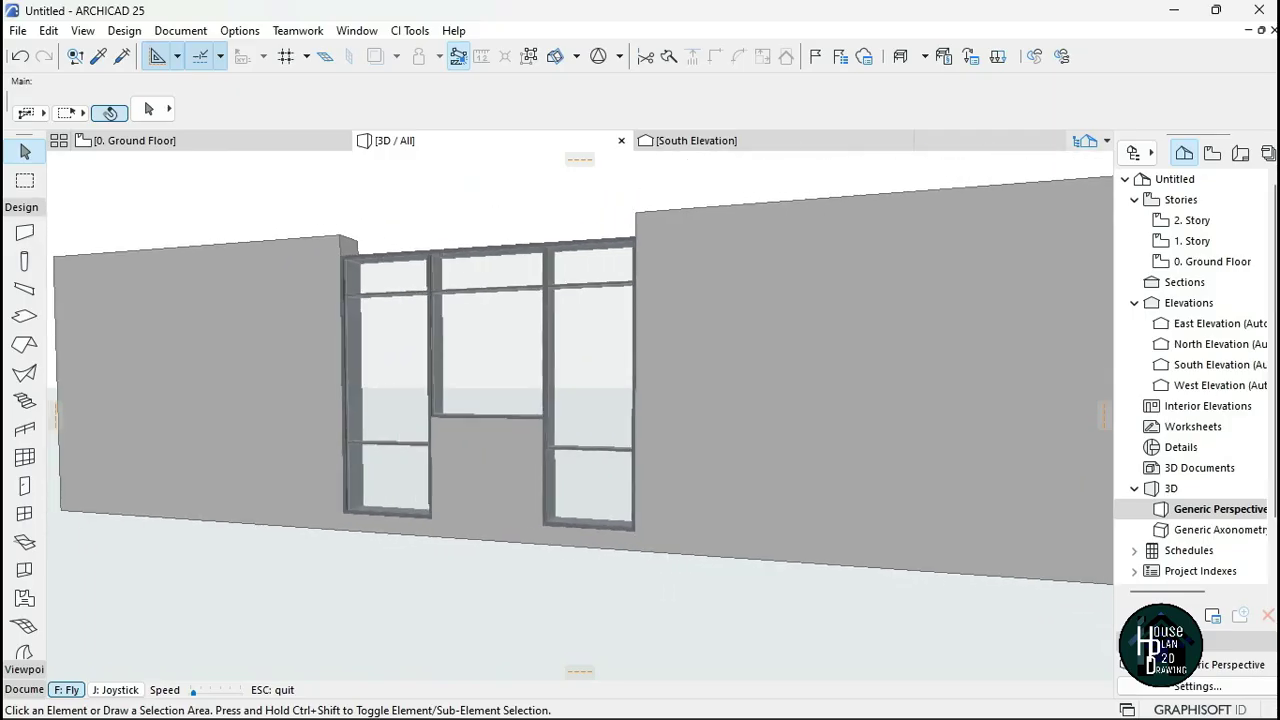
pyautogui.press('Left')
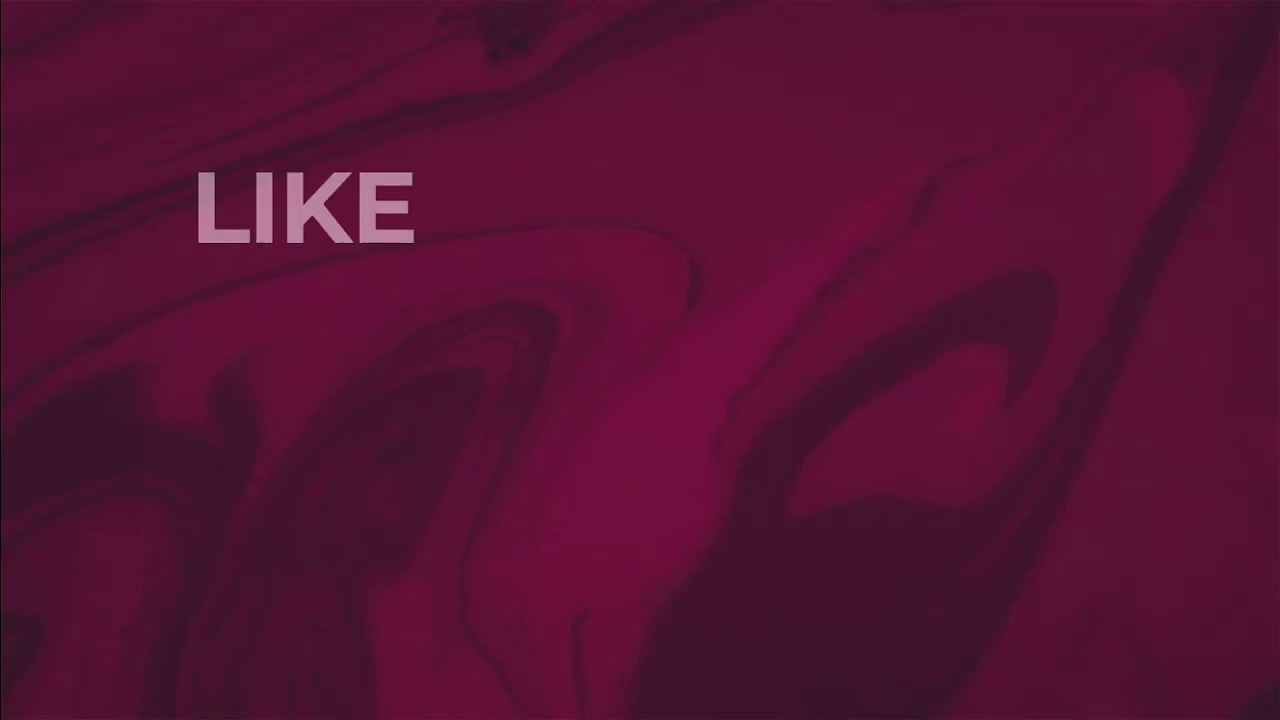